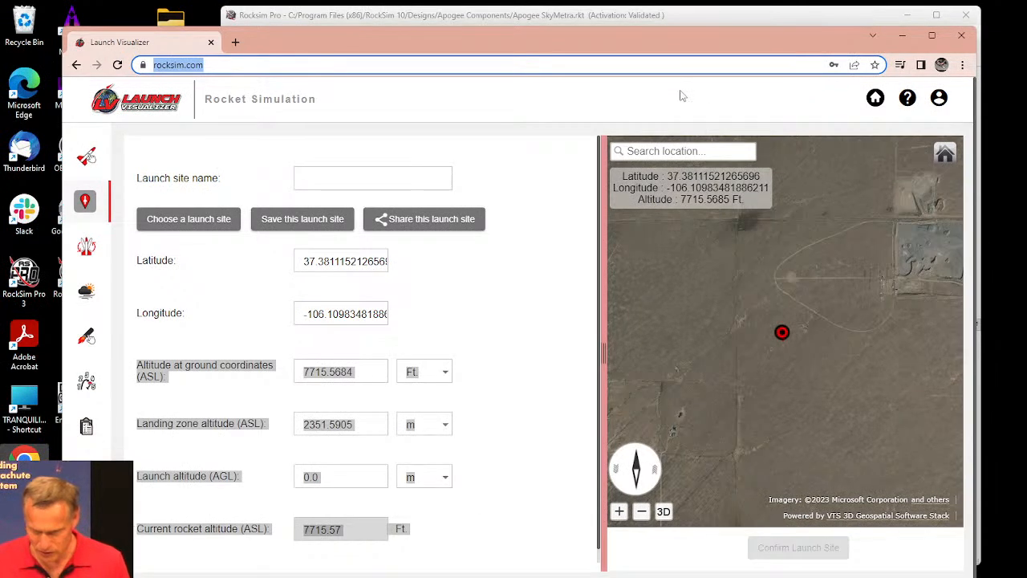
Step: Switch Launch Visualizer to the rocket design selection page and reposition its browser window
click(92, 158)
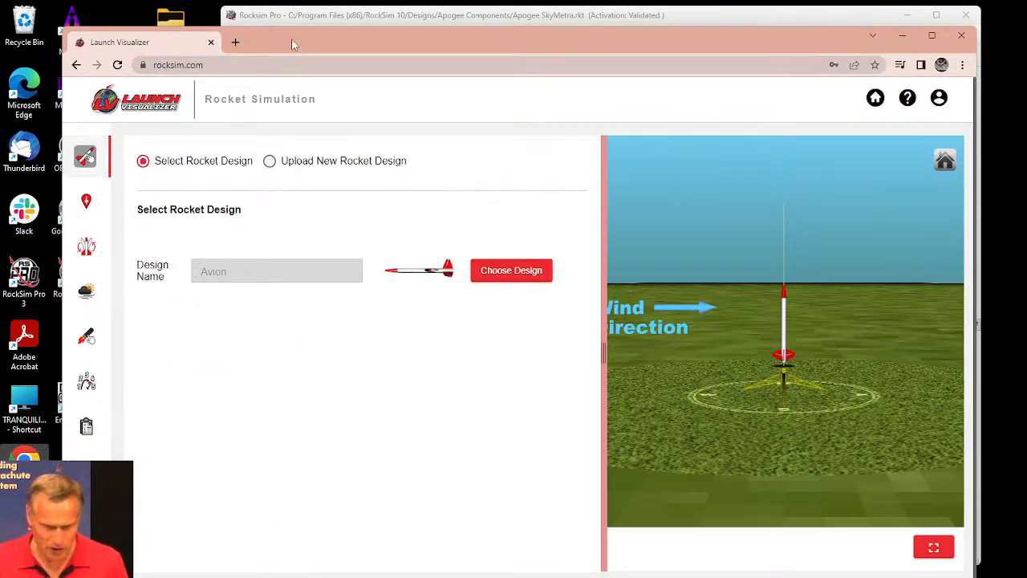
drag(291, 39, 317, 29)
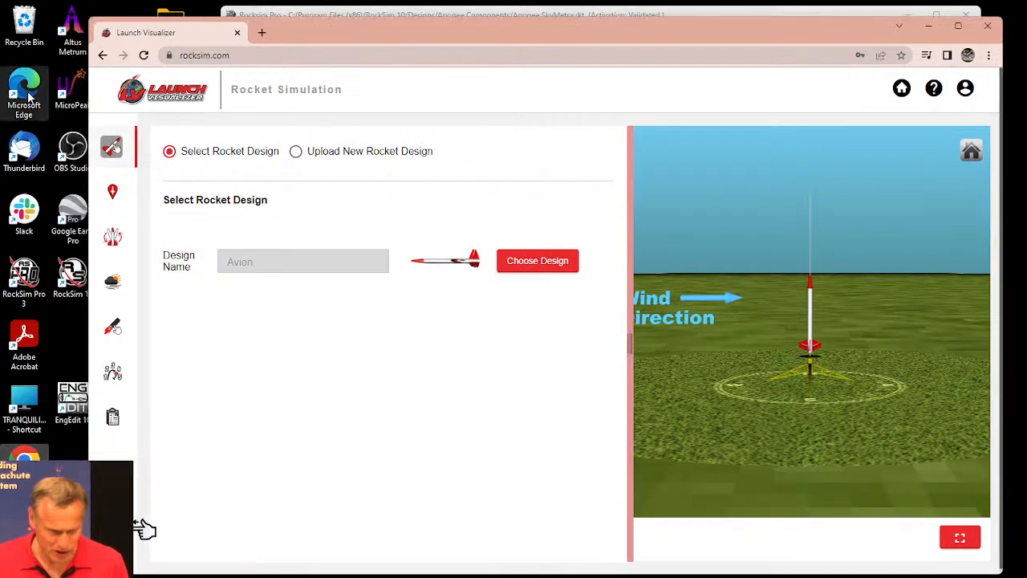
Step: Open Microsoft Edge and go to the Apogee Components home page from the saved favorites
double_click(24, 88)
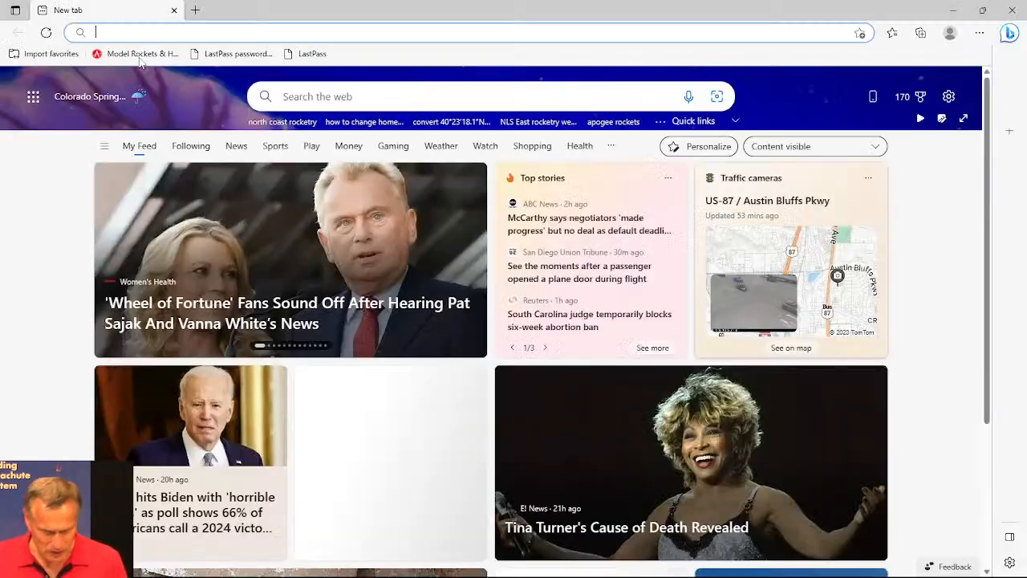
click(141, 56)
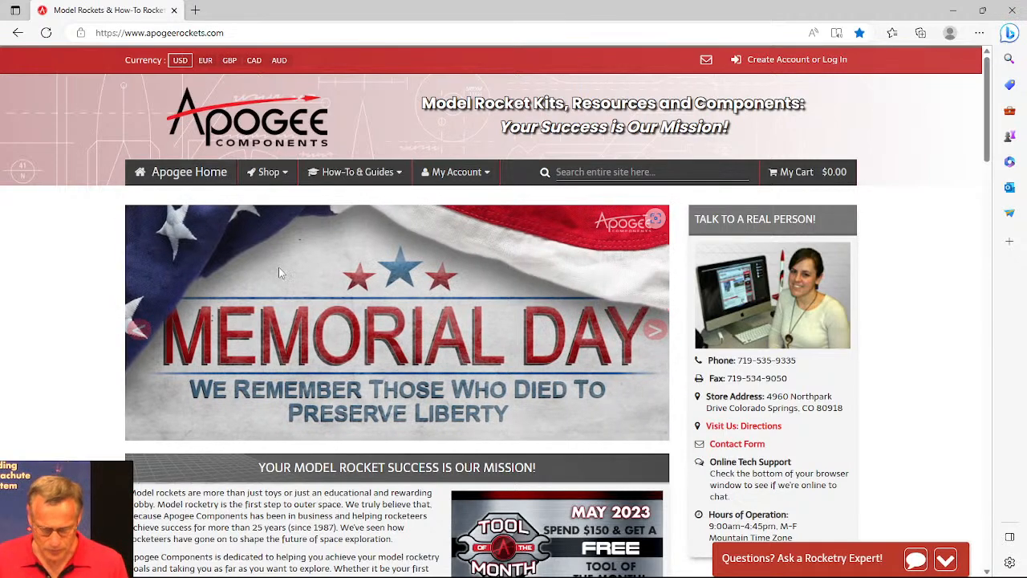
scroll(279, 266, down, 3)
scroll(284, 268, up, 3)
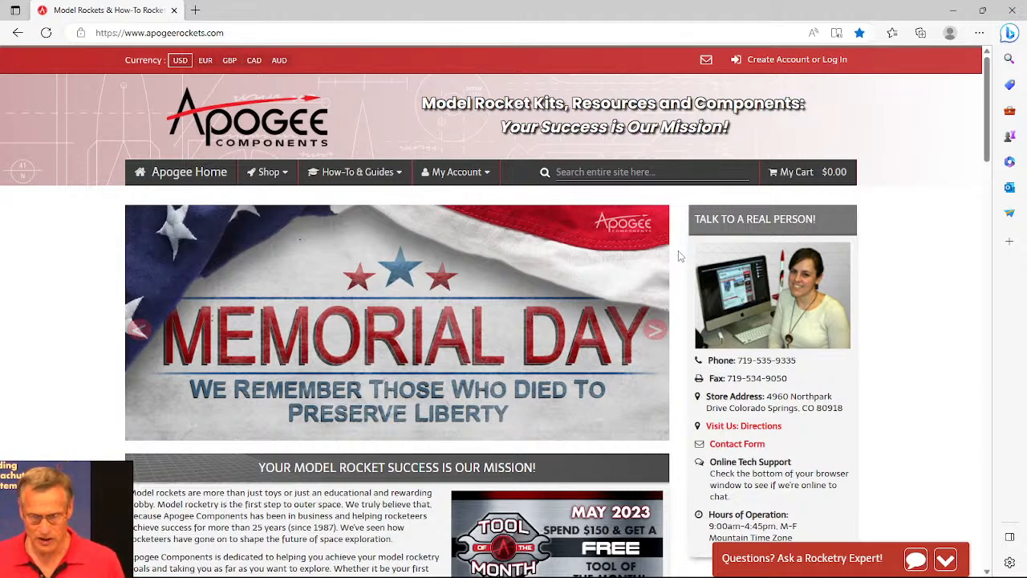
Step: Look through the rotating promotional banners on the Apogee Components home page
scroll(678, 253, down, 1)
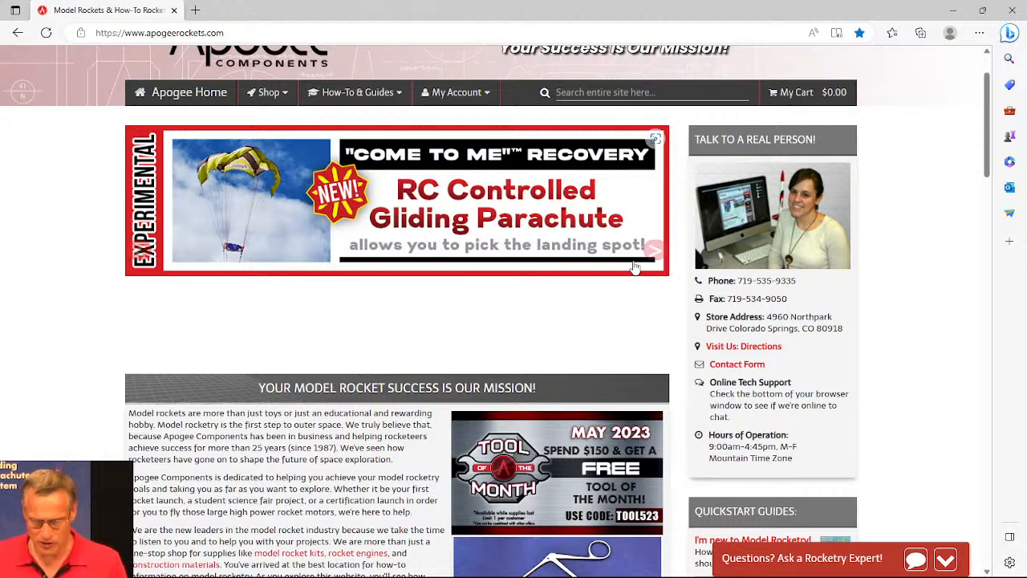
click(656, 250)
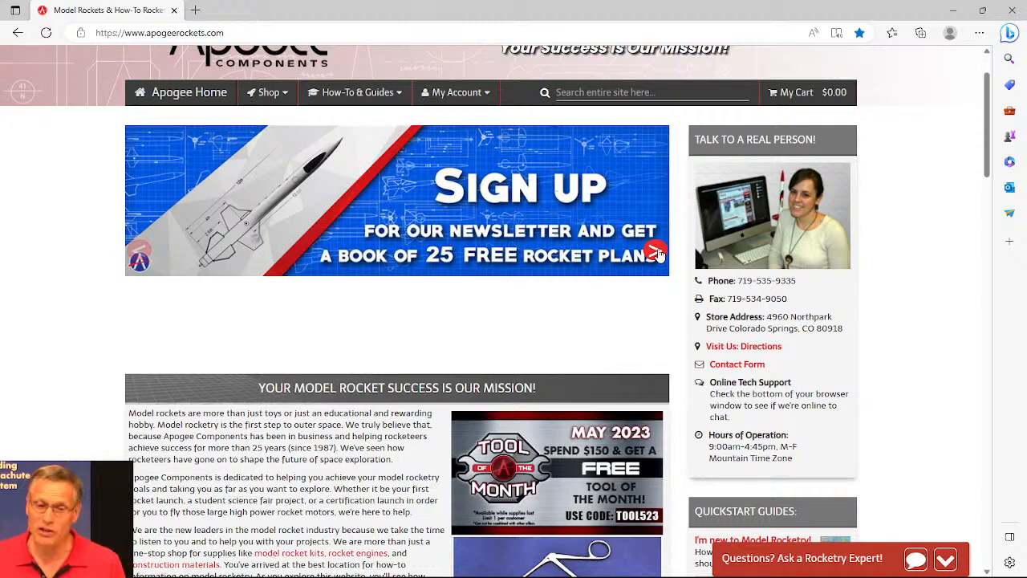
click(657, 252)
click(657, 252)
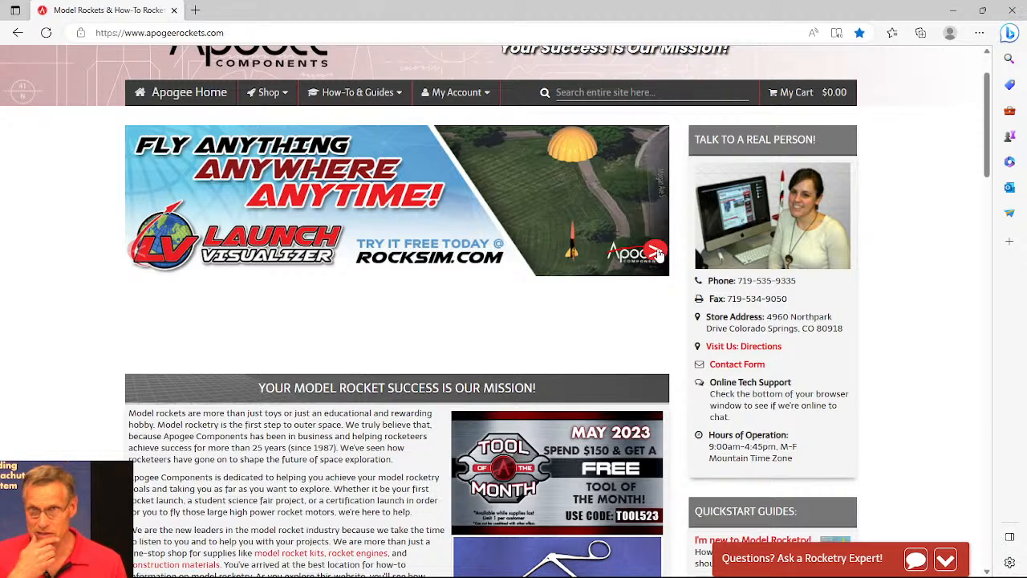
click(656, 252)
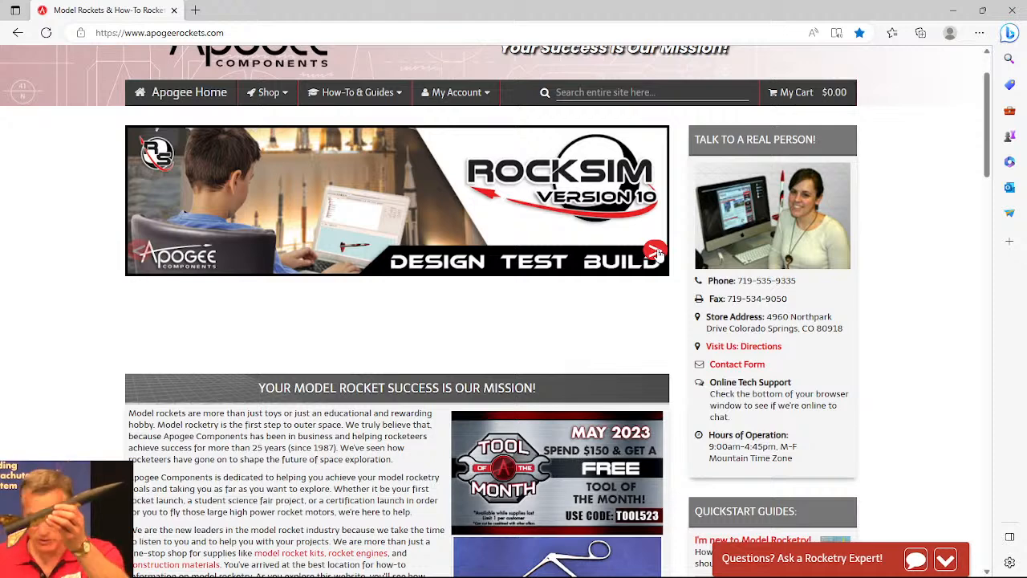
click(657, 252)
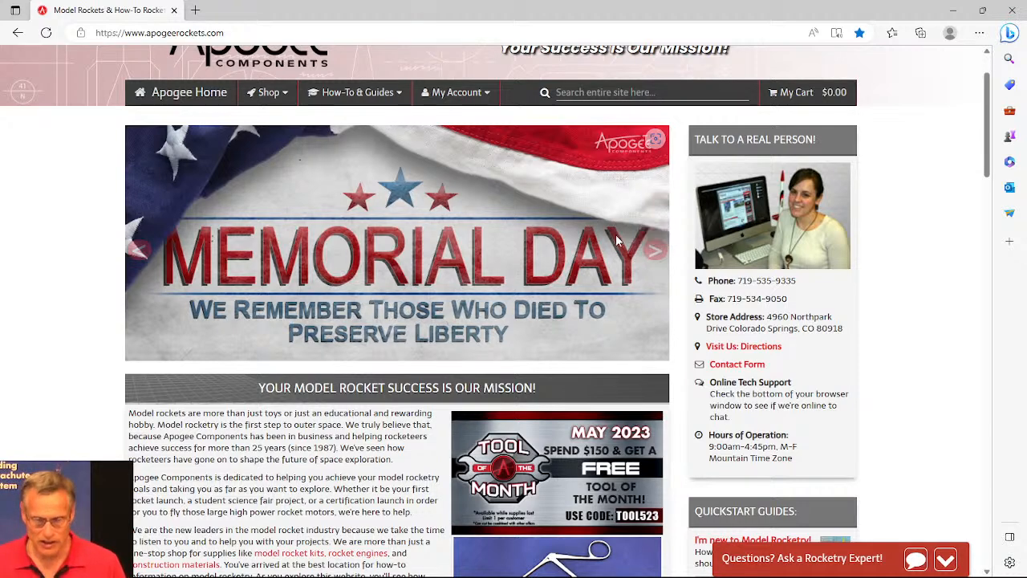
click(655, 252)
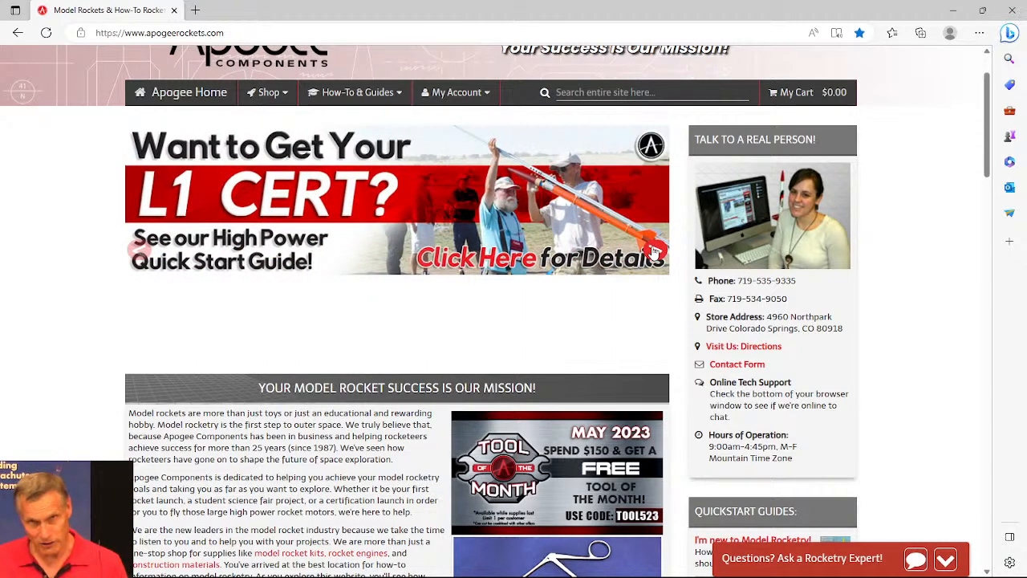
click(656, 252)
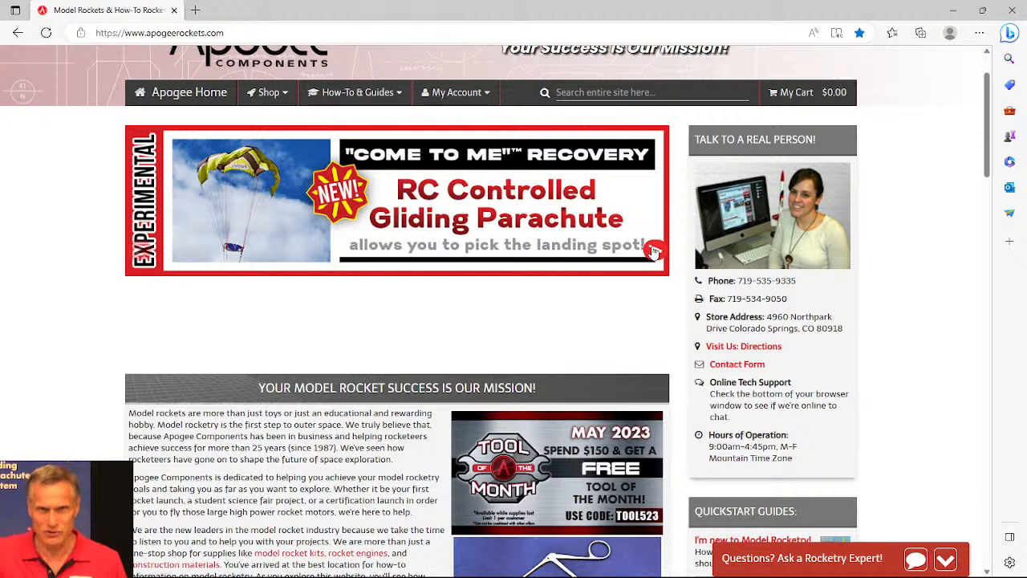
click(656, 252)
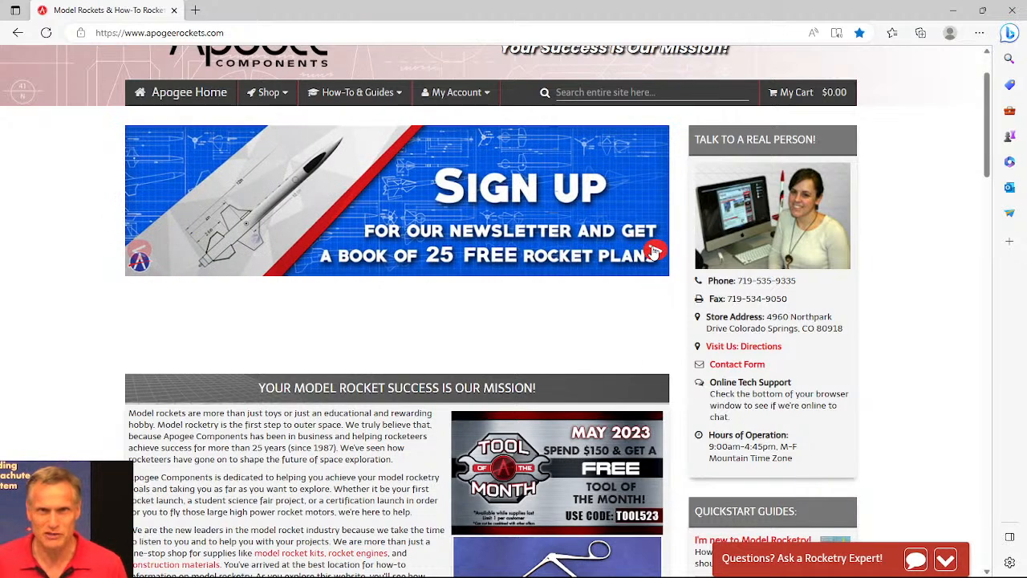
click(656, 252)
click(656, 252)
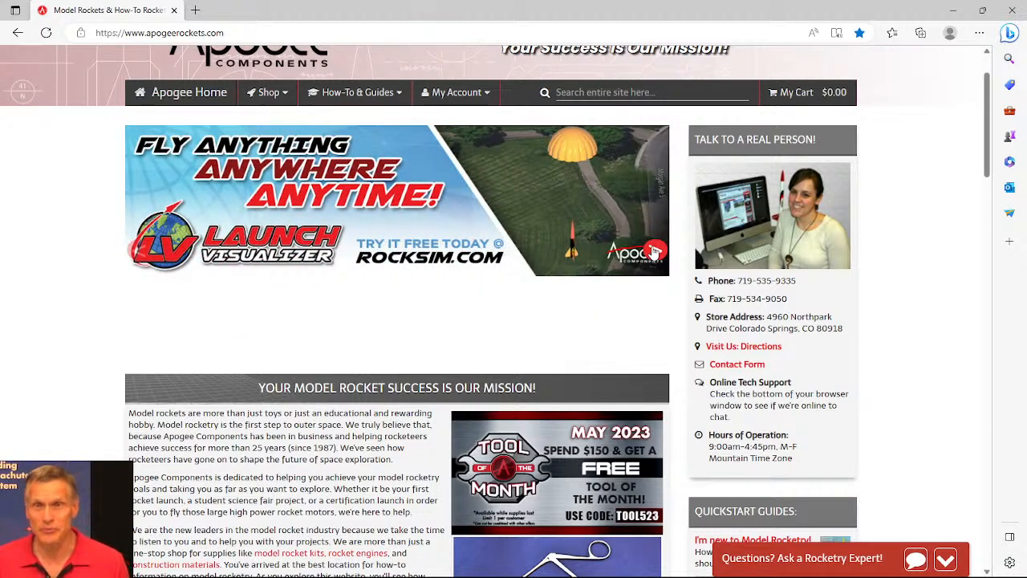
click(656, 252)
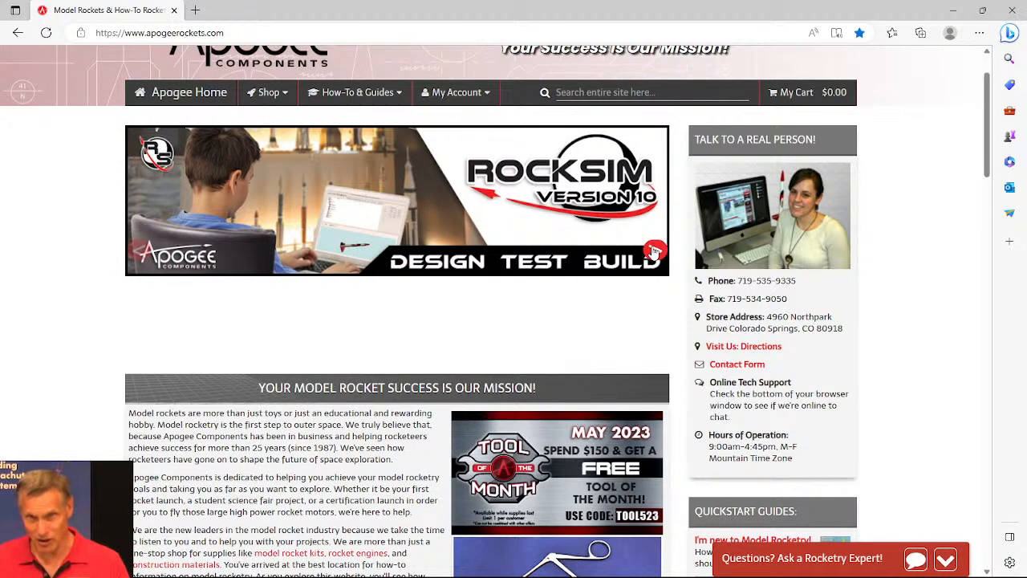
click(655, 252)
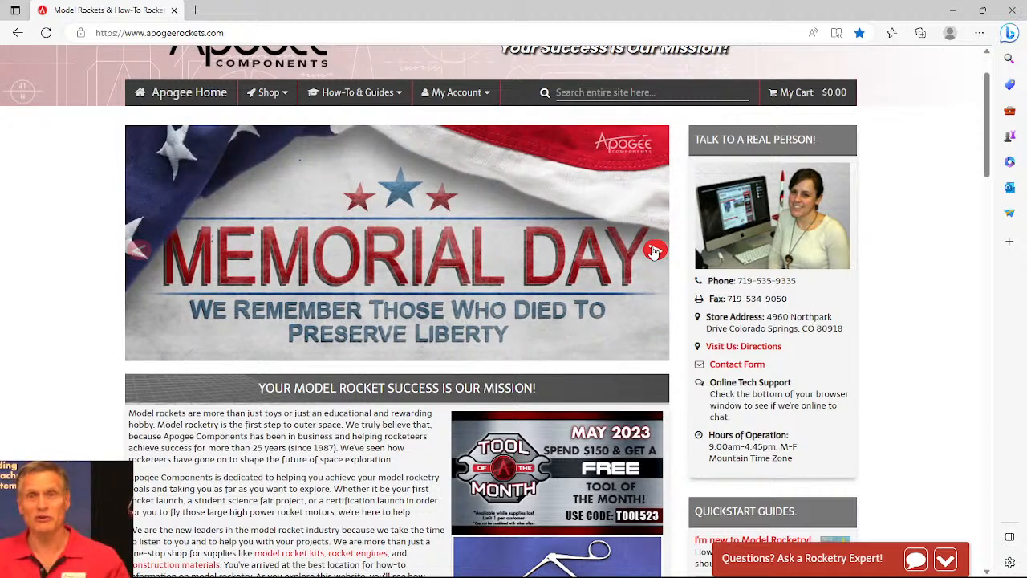
click(656, 252)
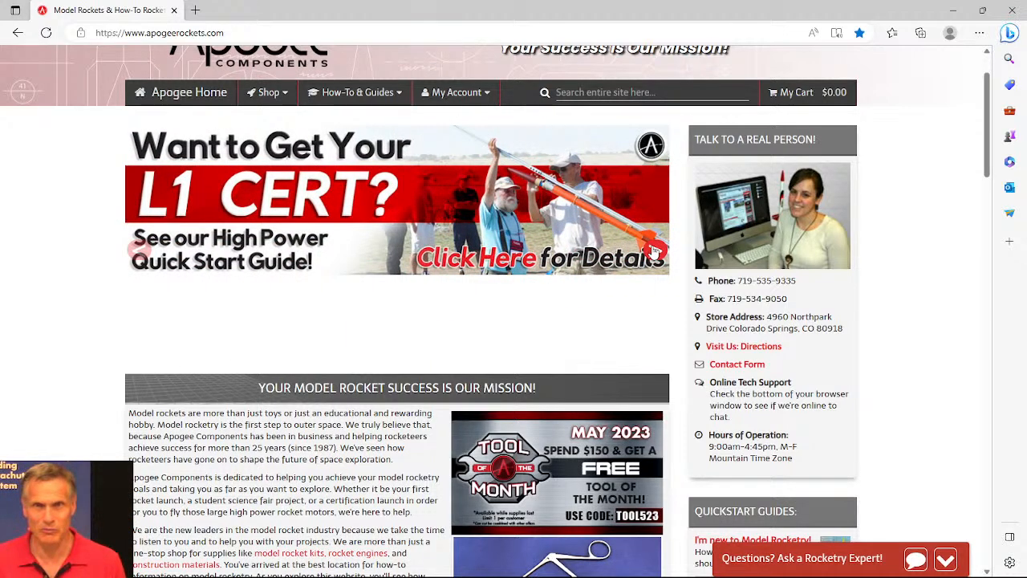
click(655, 252)
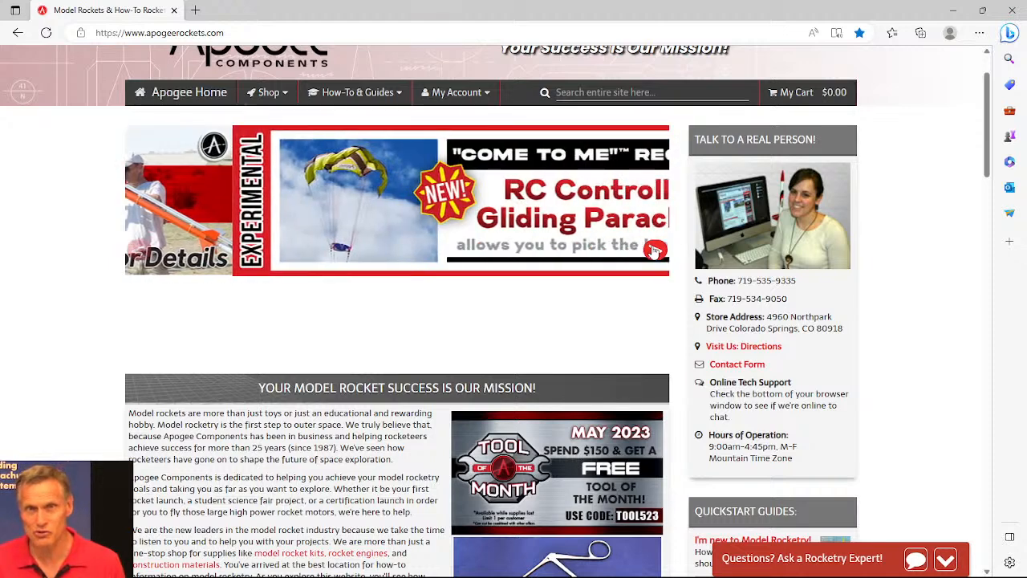
click(655, 252)
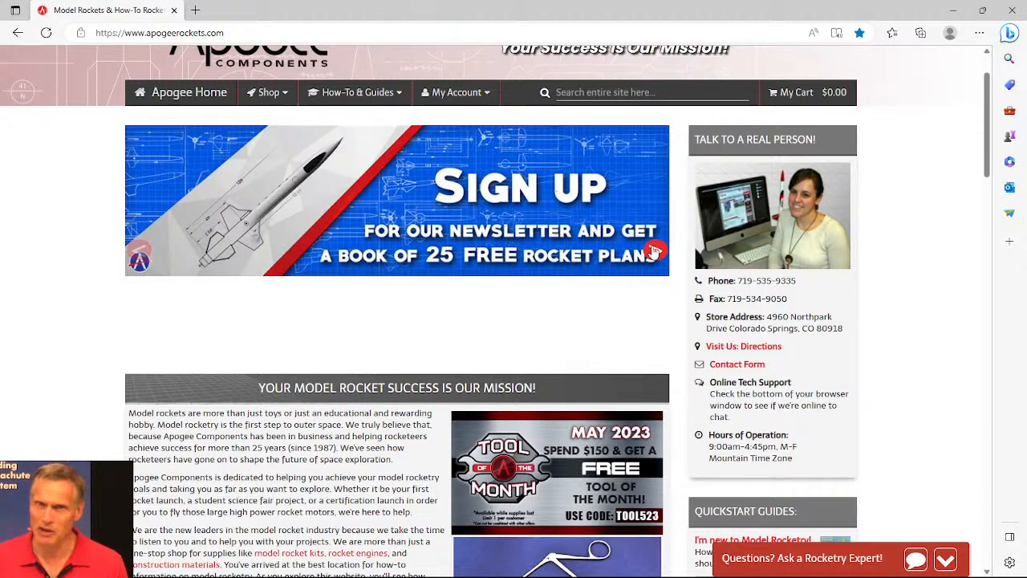
click(656, 252)
click(655, 252)
click(656, 252)
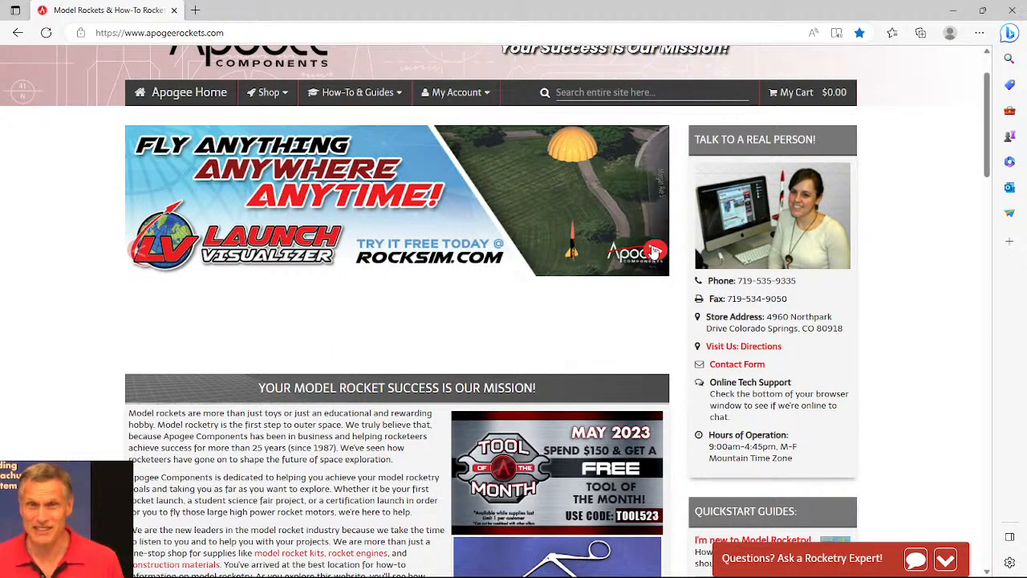
click(656, 252)
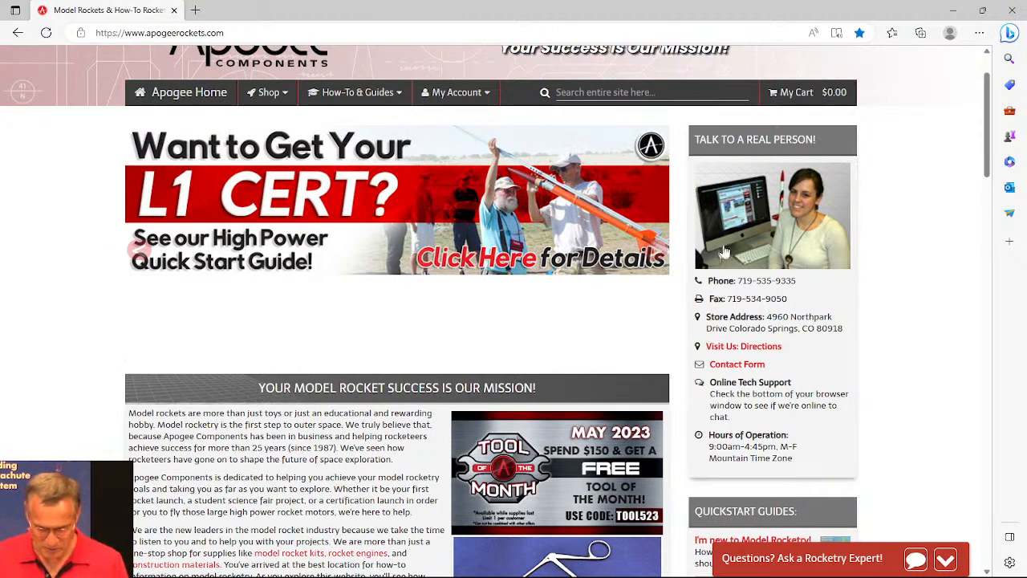
Step: Open the RockSim Live Training page from the home page's free weekly training section
scroll(550, 231, down, 4)
scroll(550, 231, down, 2)
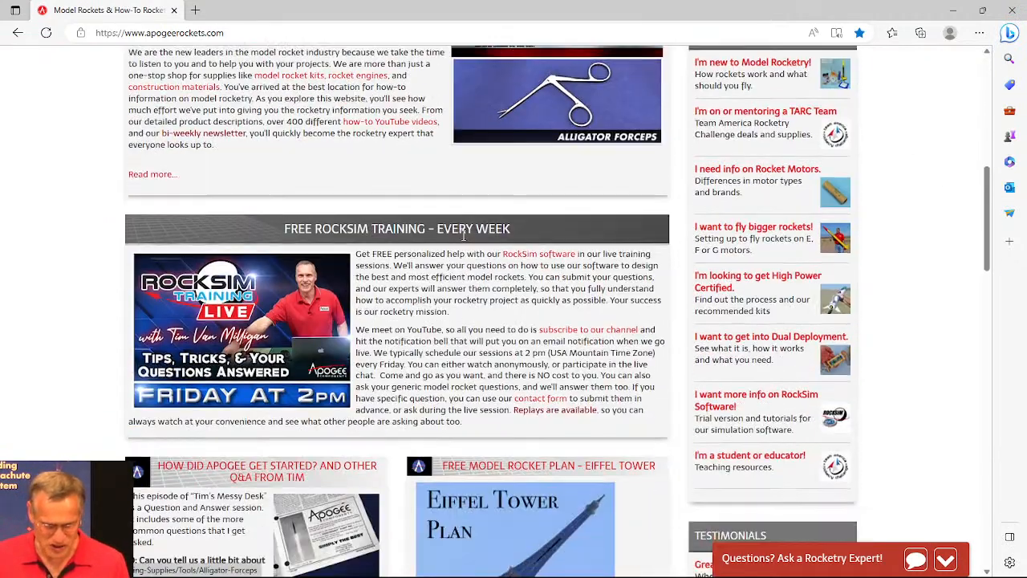
click(253, 306)
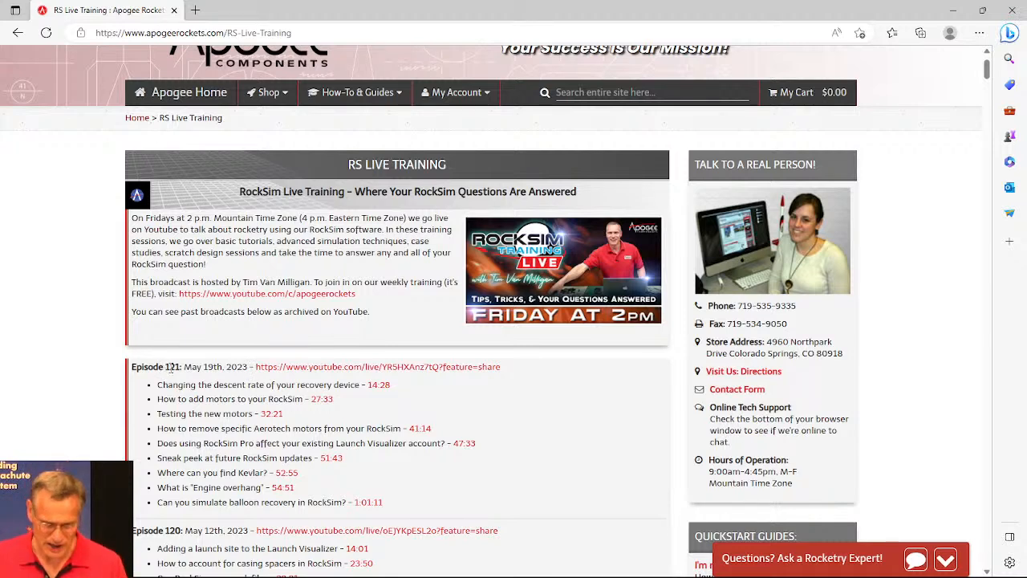
Step: Review the topics of past RockSim Live Training episodes and the site's how-to resources for RockSim software
scroll(196, 366, down, 2)
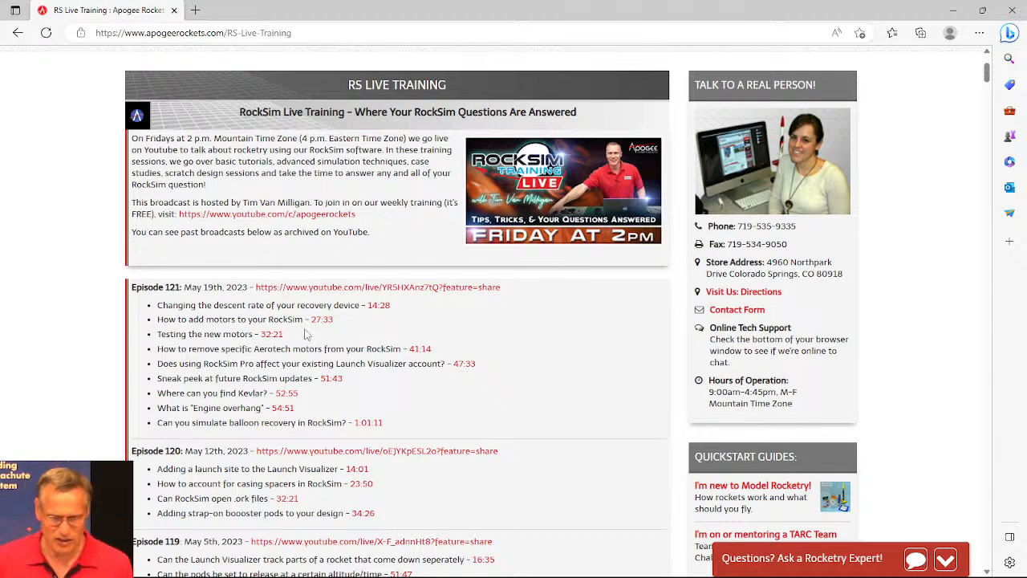
scroll(306, 333, down, 1)
scroll(305, 333, down, 1)
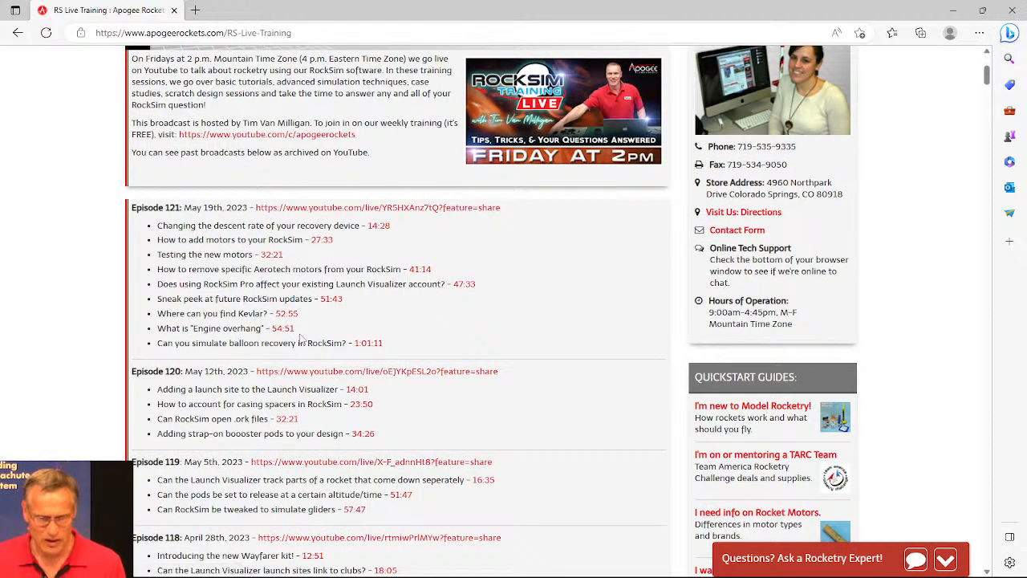
scroll(386, 329, up, 3)
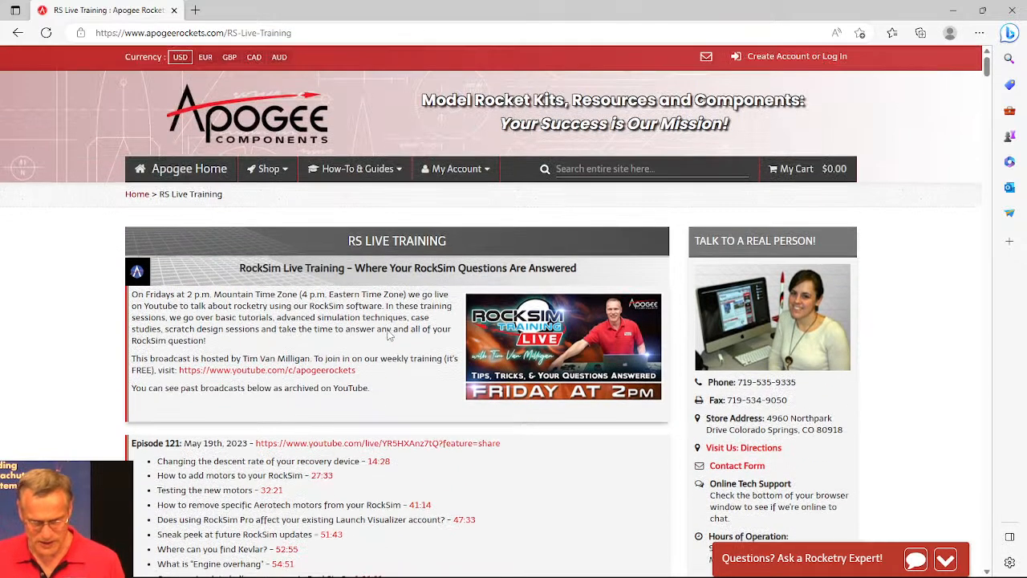
mouse_move(354, 174)
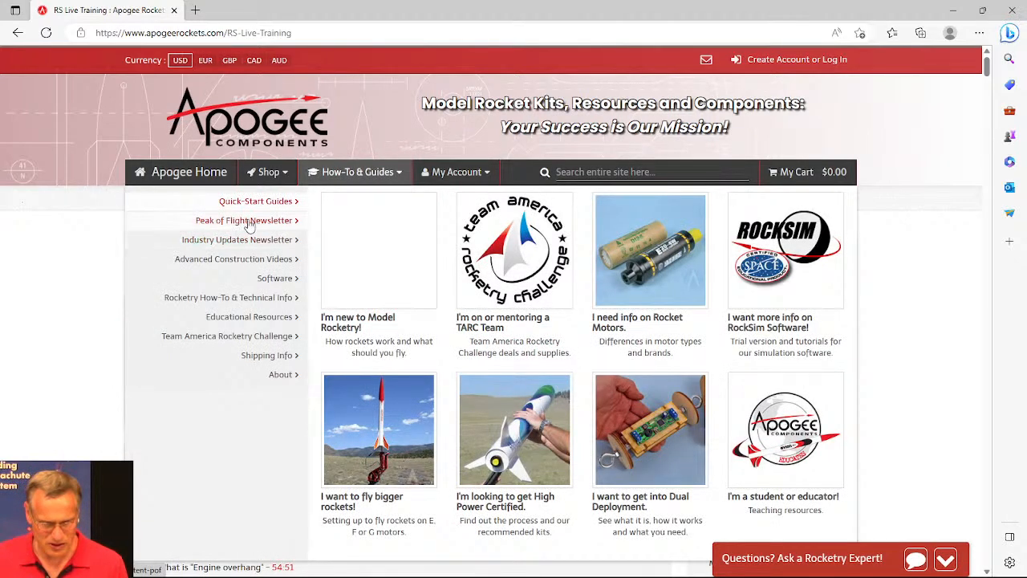
mouse_move(275, 281)
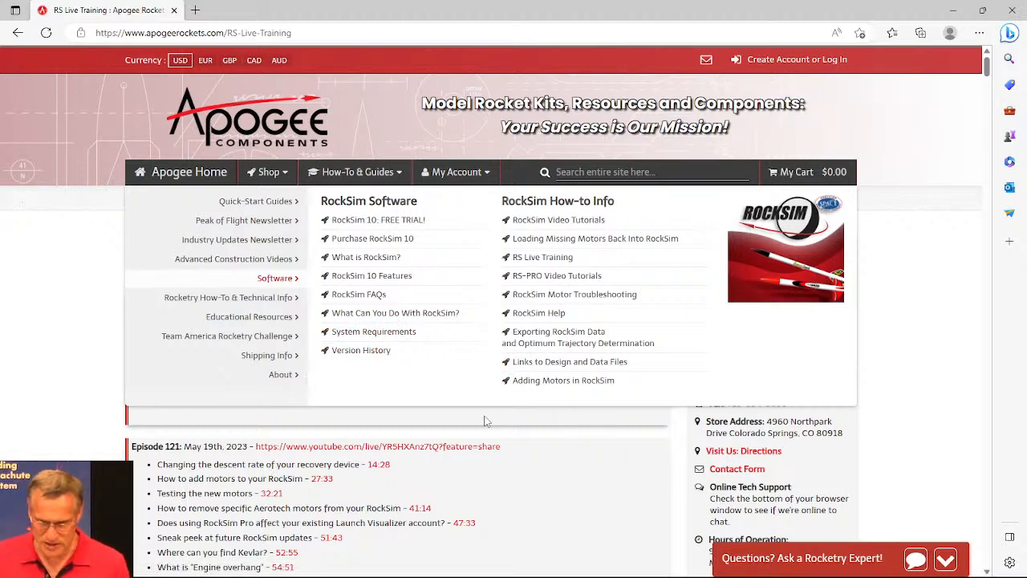
Step: Return to Launch Visualizer and check the account's user type and available credits
click(953, 15)
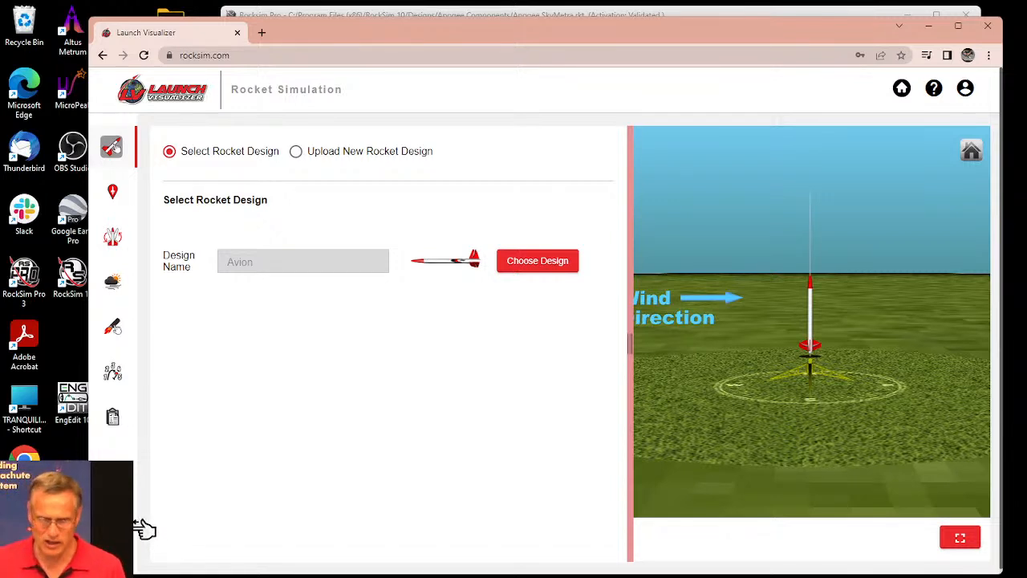
drag(737, 37, 704, 32)
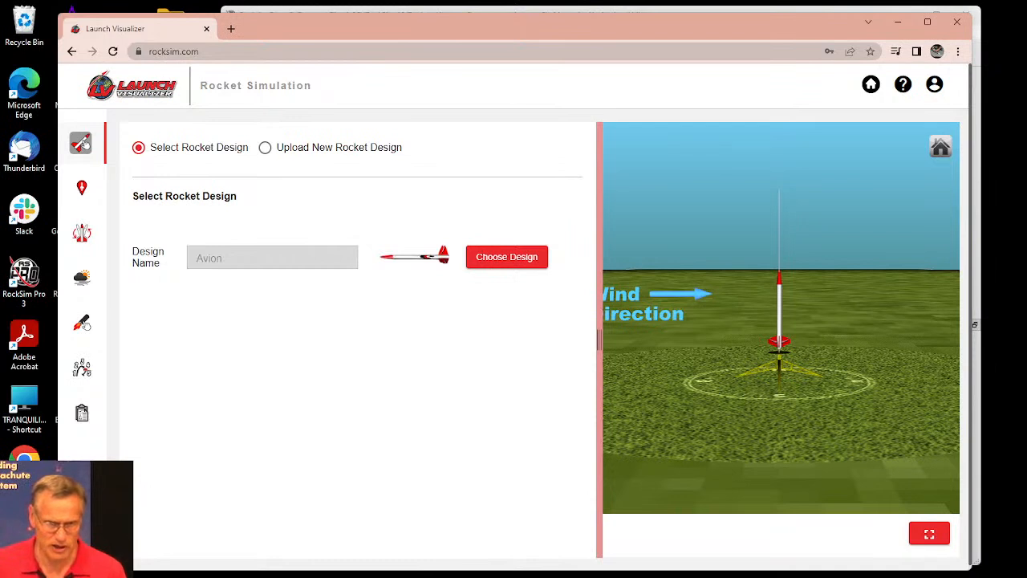
click(201, 51)
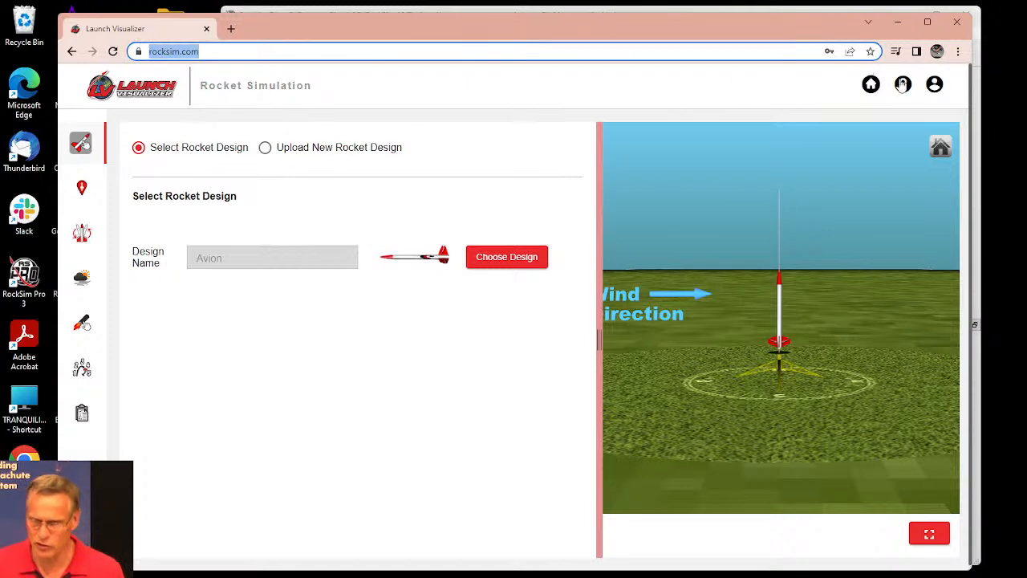
click(935, 85)
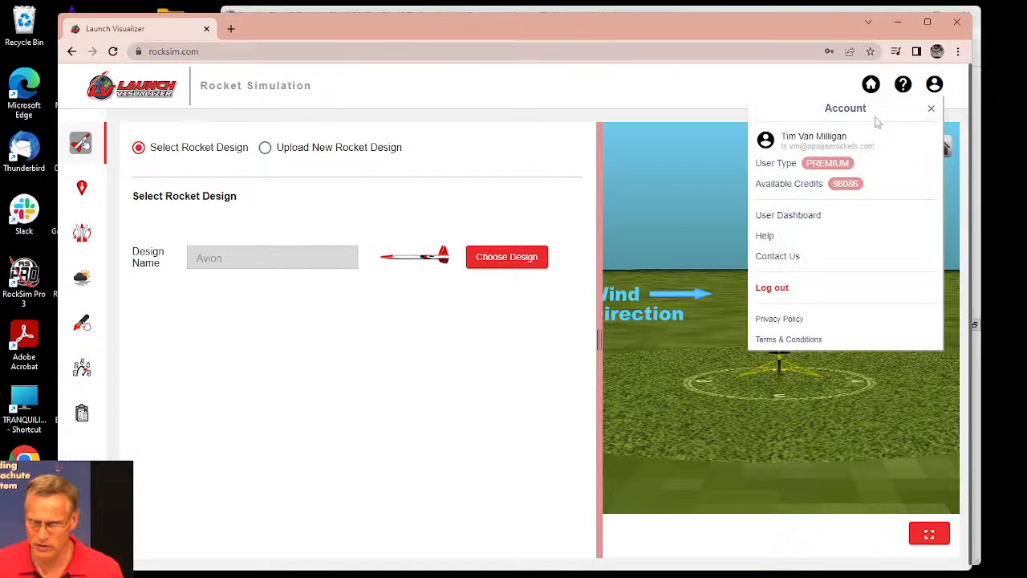
click(787, 91)
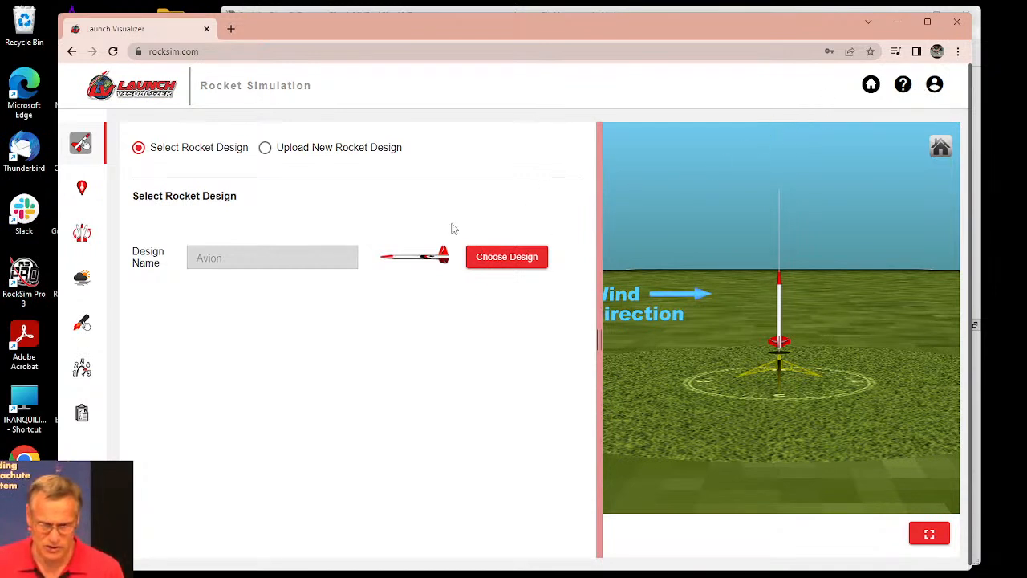
Step: Search the saved user designs for "level" and load the Level-2 rocket design into the simulation
click(508, 258)
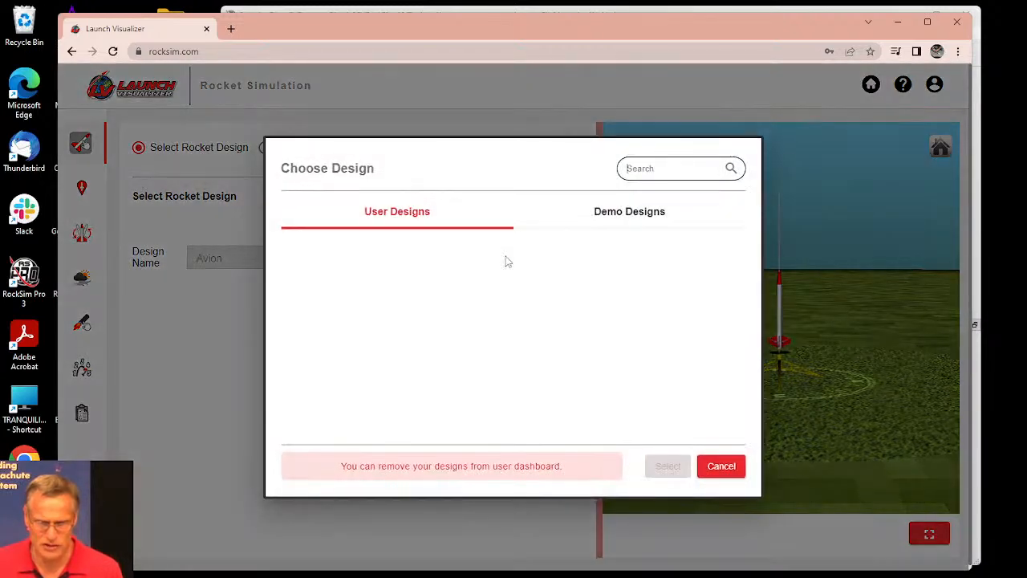
click(647, 168)
text(level)
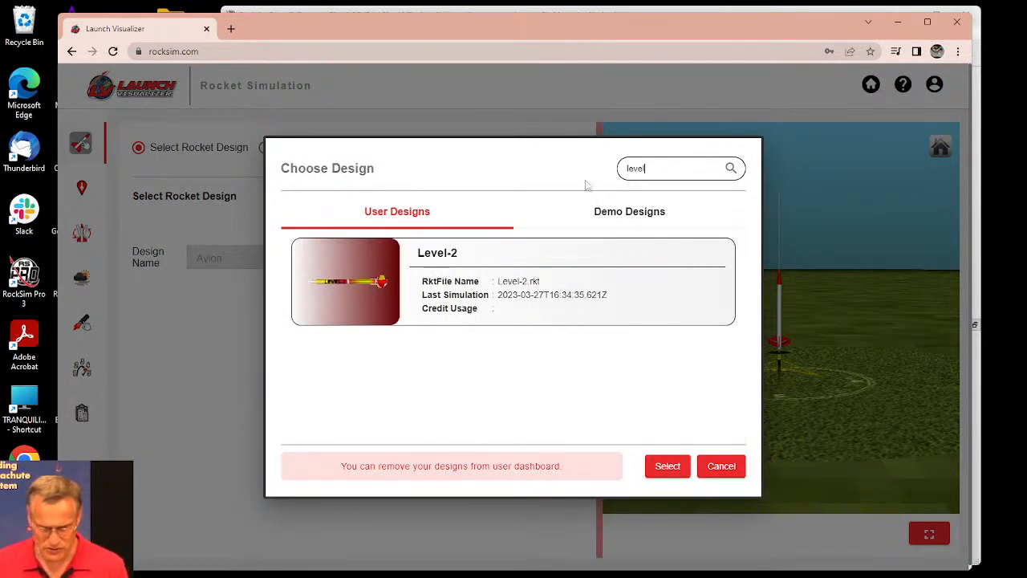
click(354, 285)
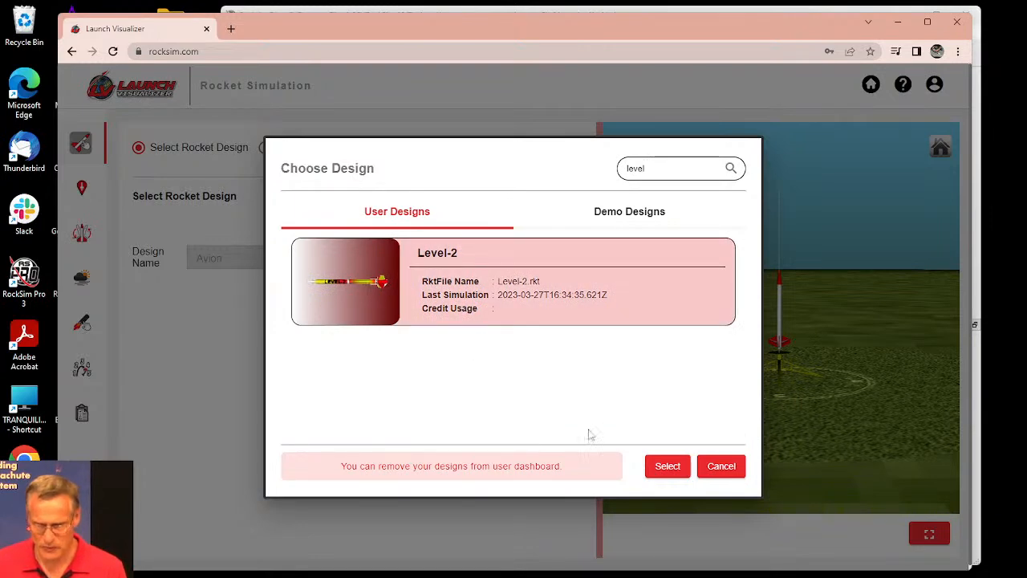
click(673, 465)
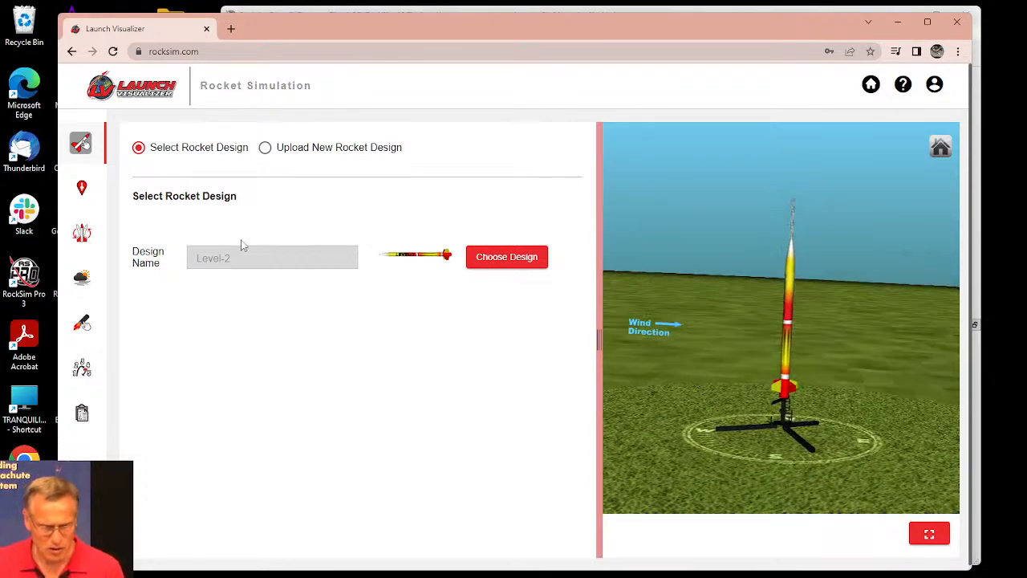
Step: Examine the launch site settings and map, comparing the regional launch site markers with the terrain around the current launch point
click(80, 189)
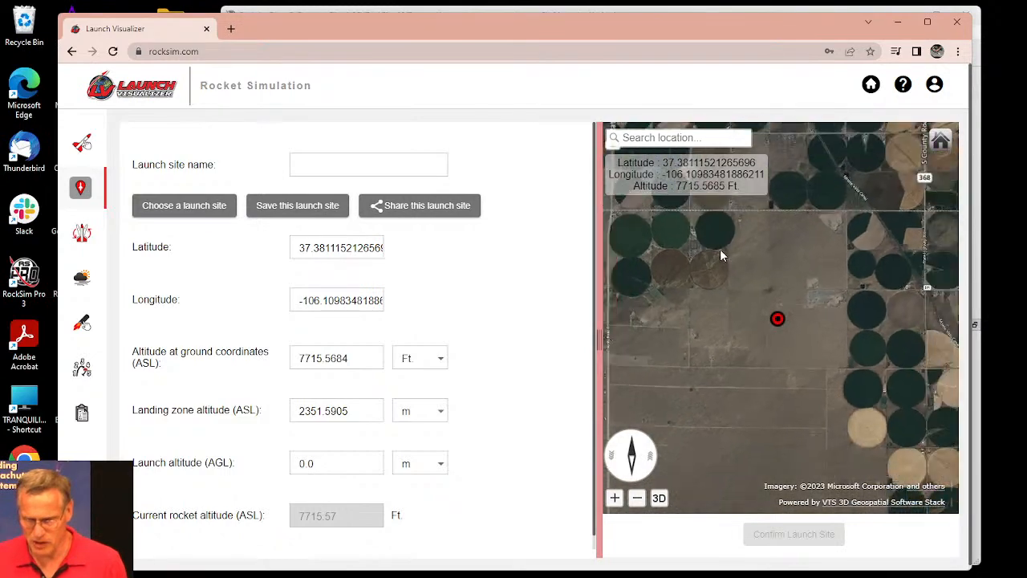
scroll(729, 260, down, 5)
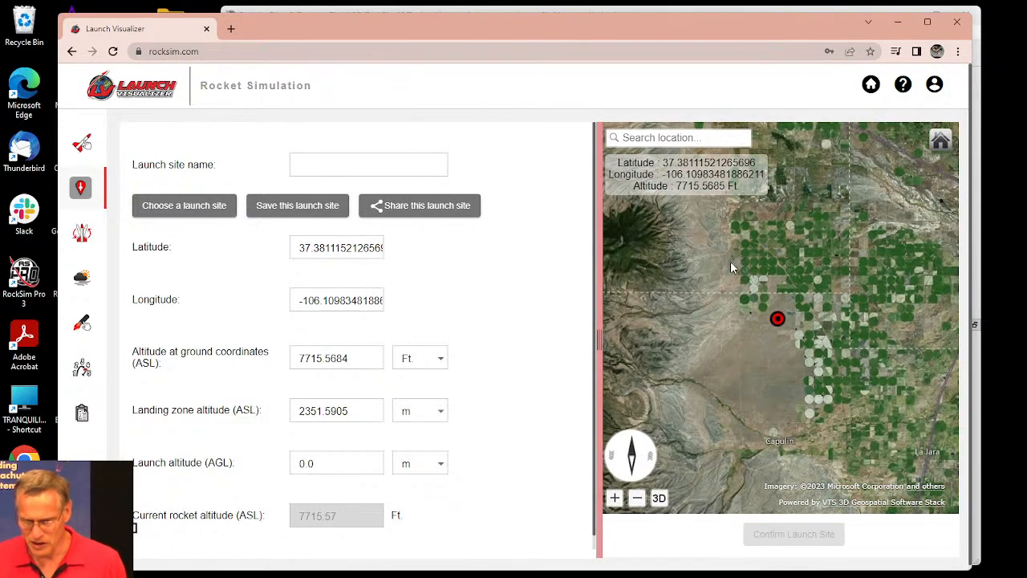
scroll(731, 268, down, 5)
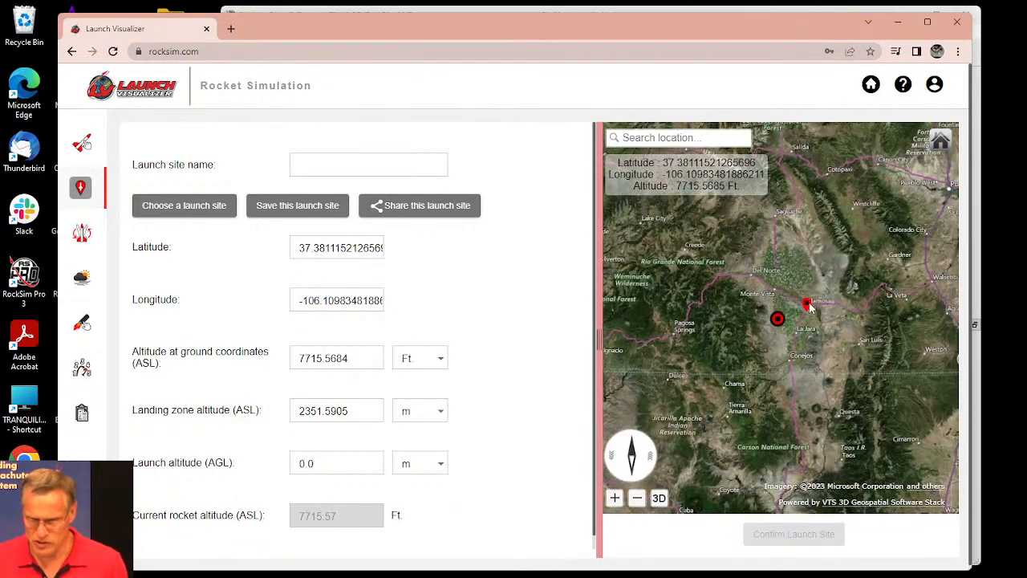
scroll(799, 316, down, 2)
scroll(799, 316, down, 3)
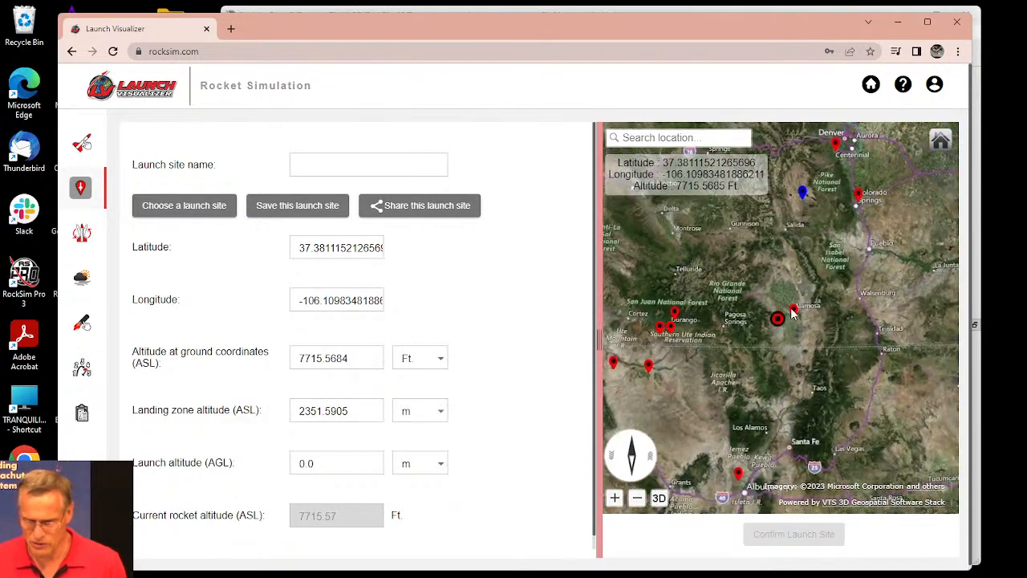
scroll(790, 316, down, 2)
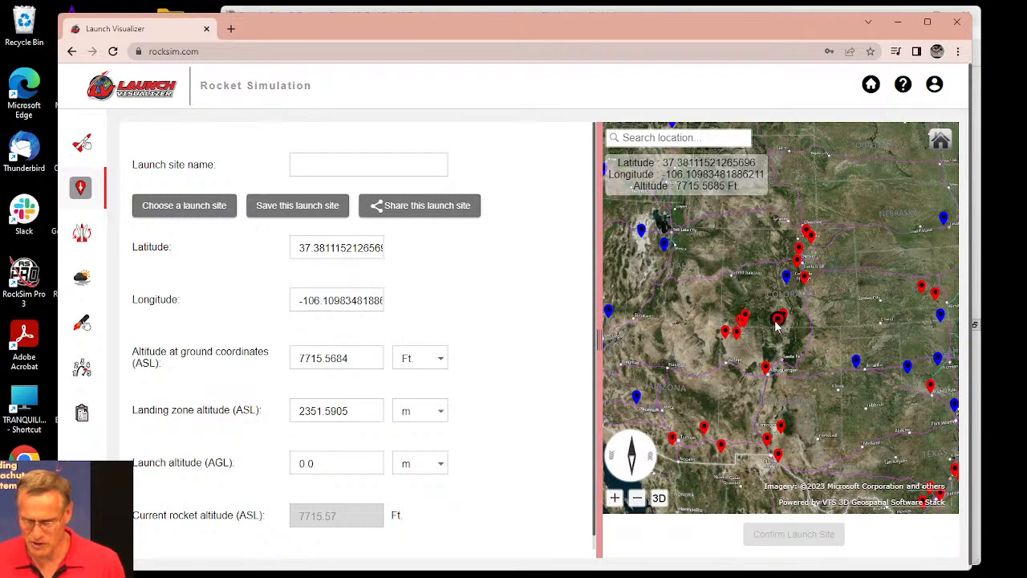
scroll(777, 319, up, 5)
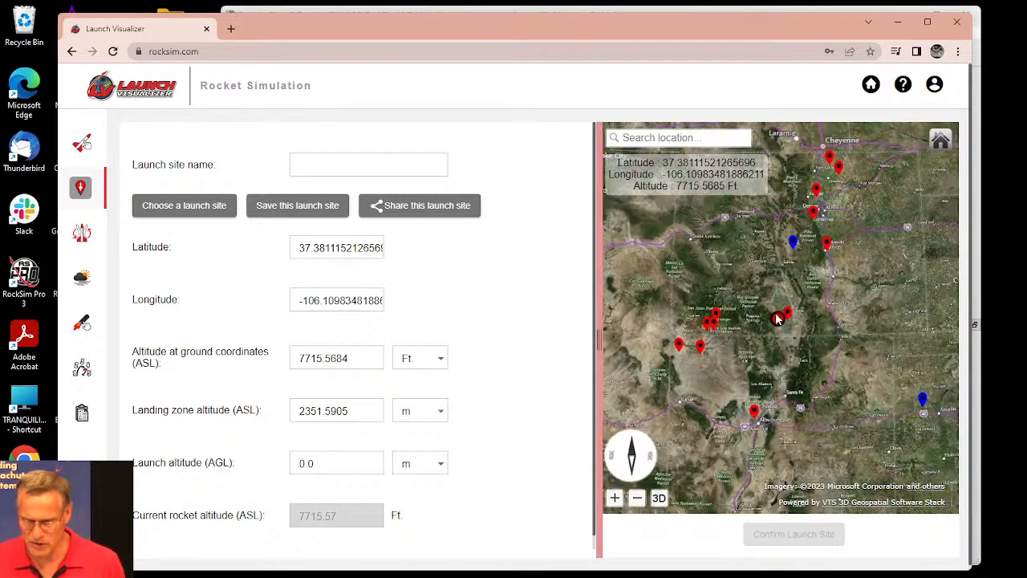
scroll(777, 319, up, 4)
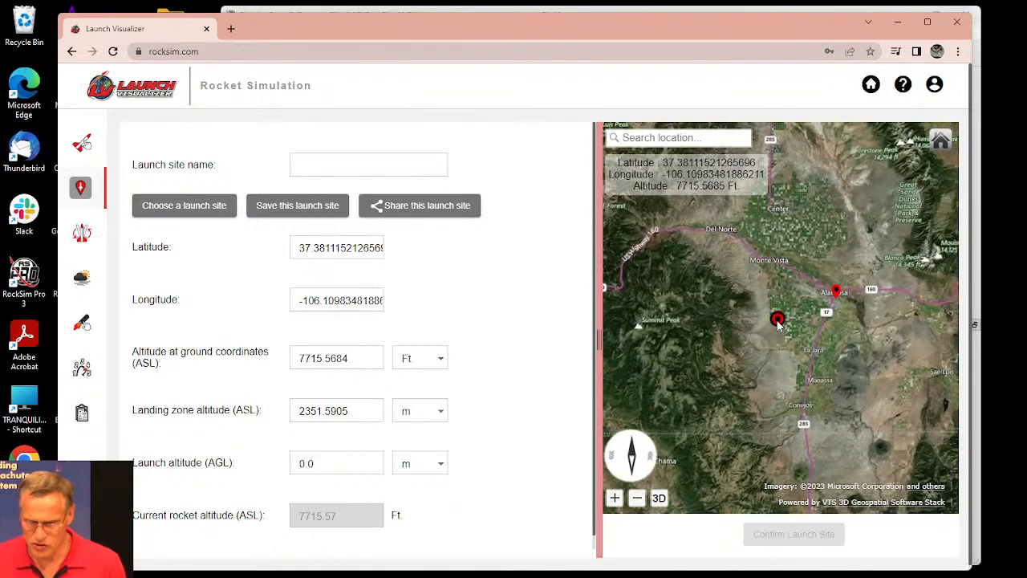
scroll(777, 319, up, 3)
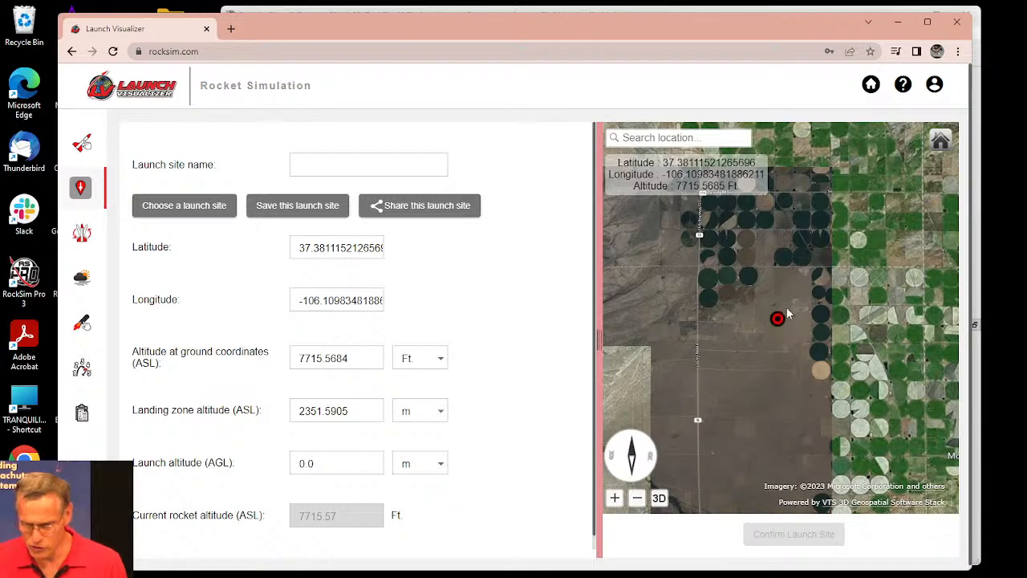
scroll(777, 327, up, 3)
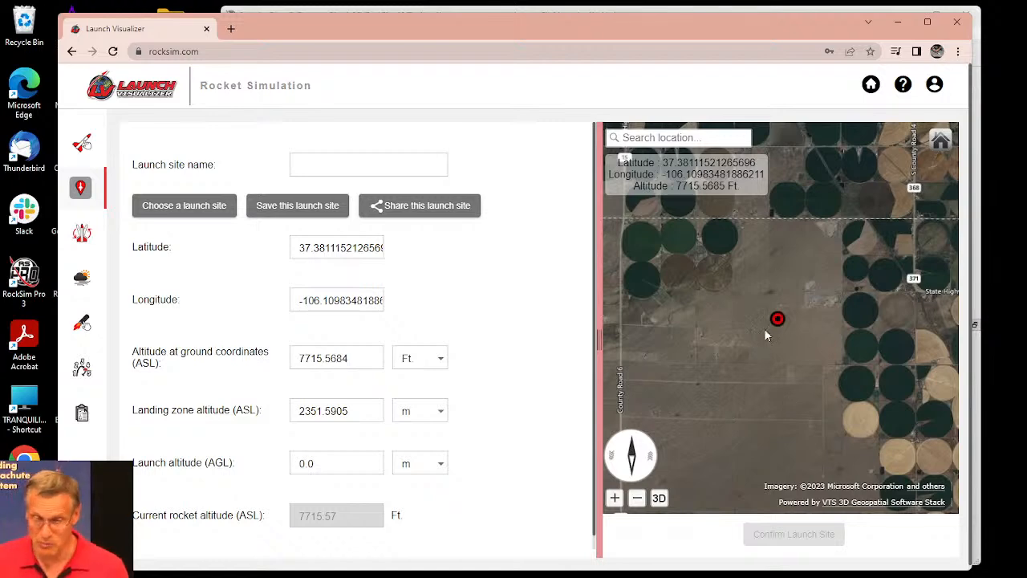
scroll(778, 318, down, 3)
scroll(778, 318, up, 2)
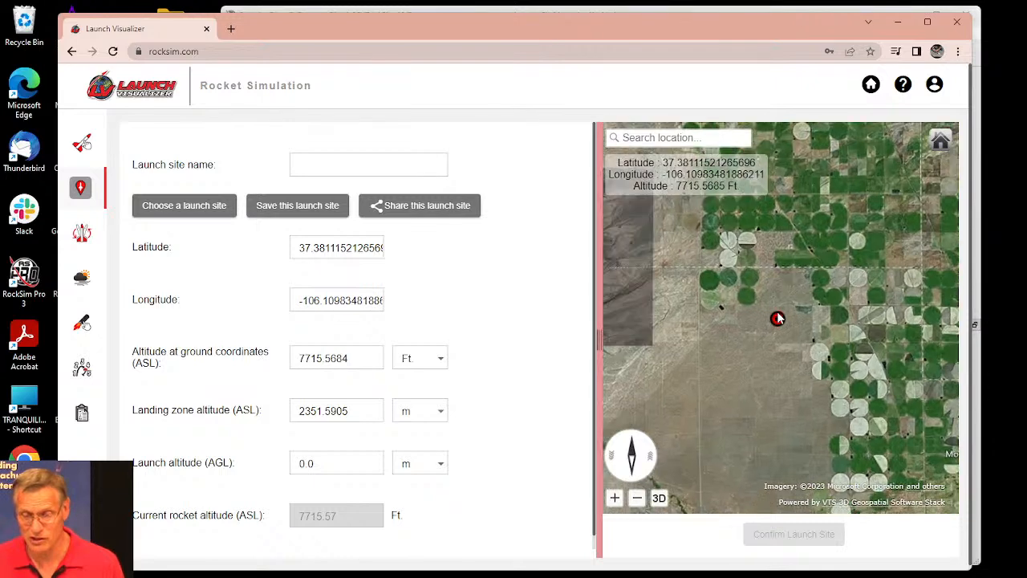
scroll(778, 319, up, 2)
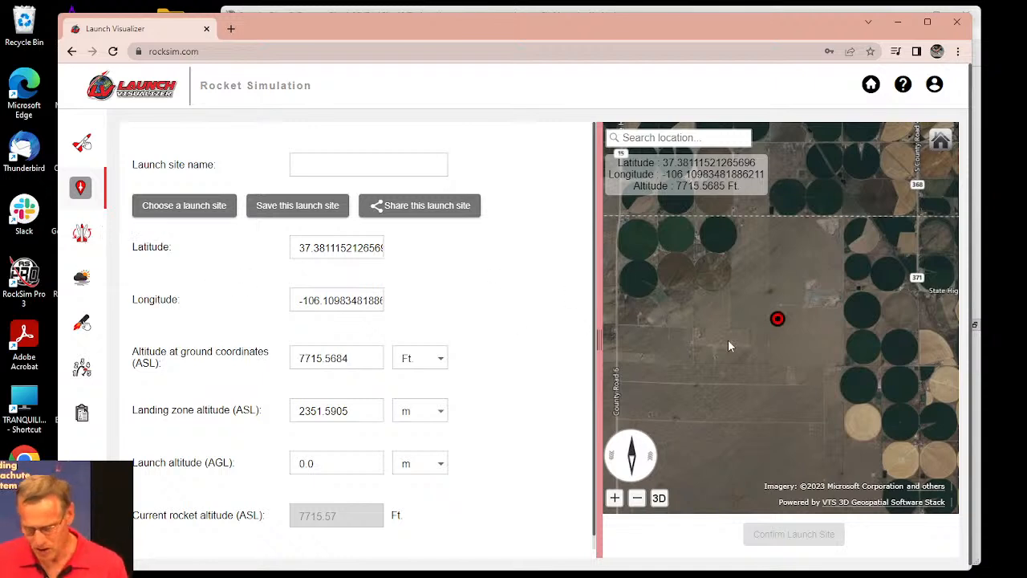
Step: Turn the launch guide azimuth toward the northwest, to about 309 degrees
click(81, 232)
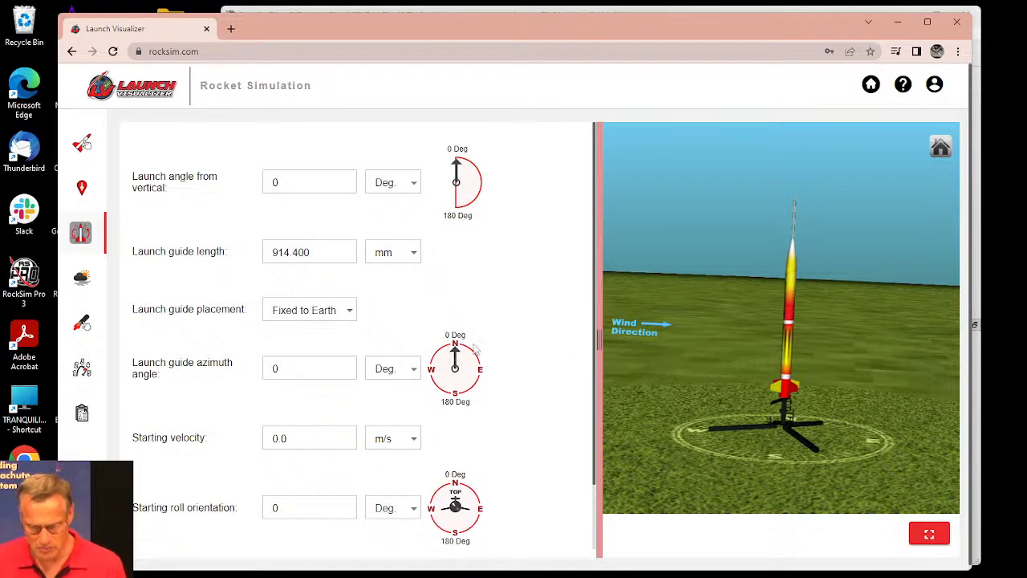
drag(455, 348, 378, 313)
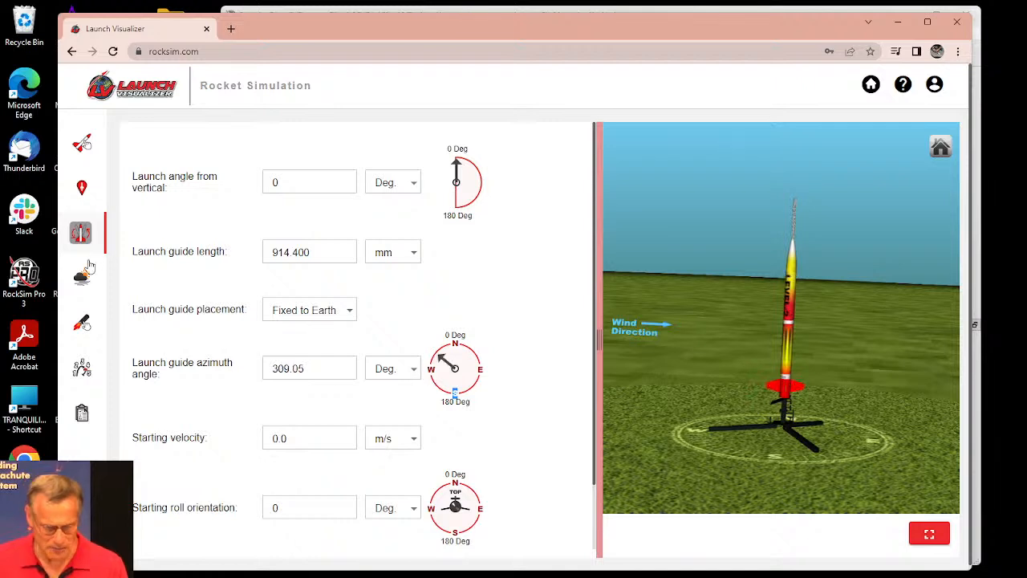
Step: Set the wind model to steady wind at all altitudes, with a speed of 5 MPH and a direction of about 117 degrees
click(84, 277)
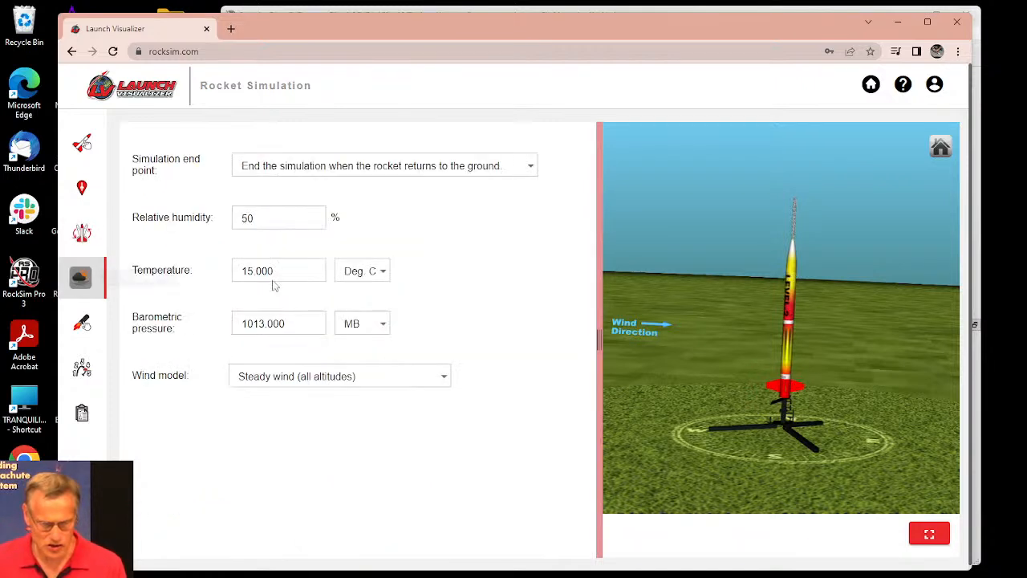
click(294, 377)
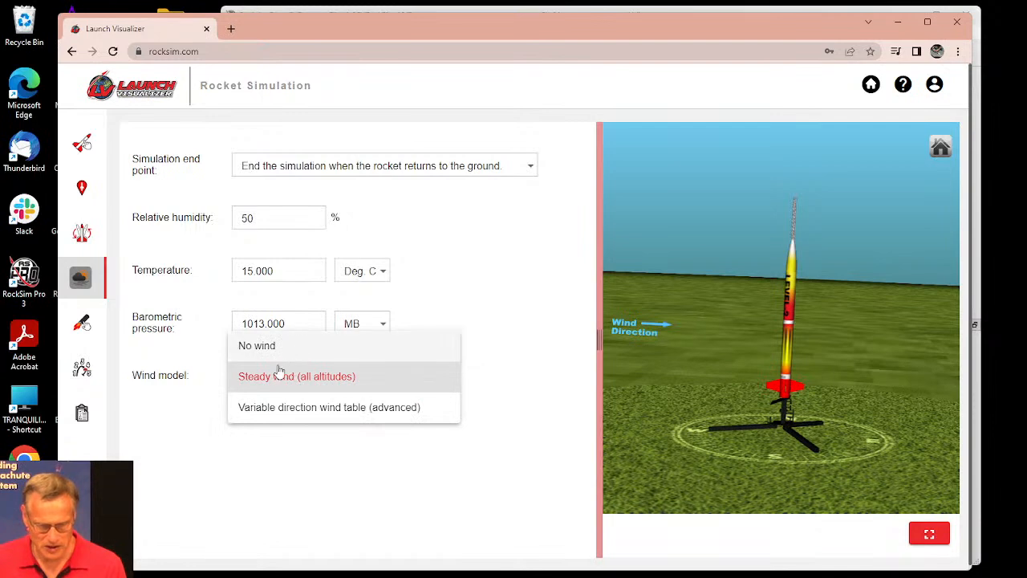
click(282, 373)
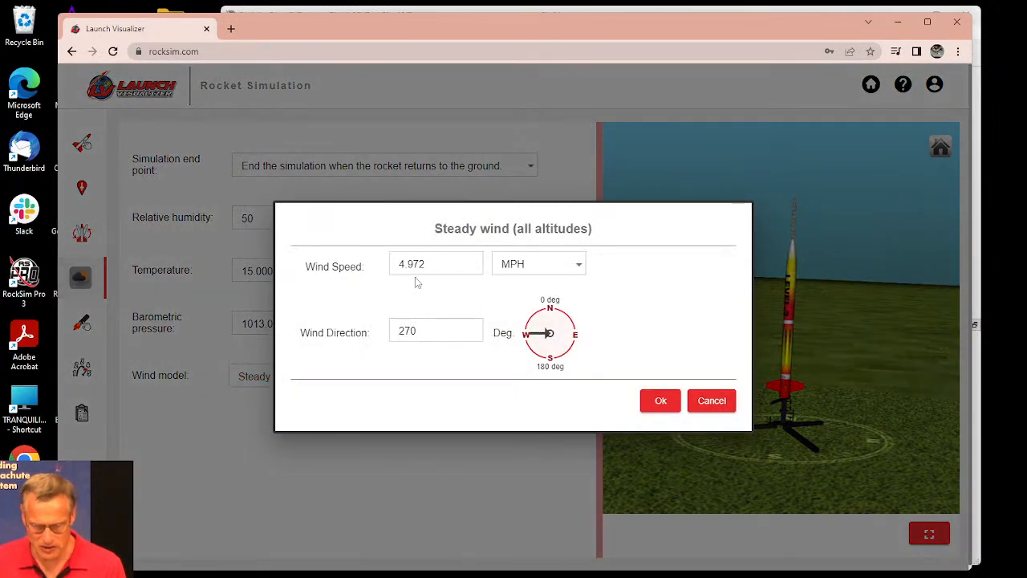
drag(429, 266, 391, 269)
text(5)
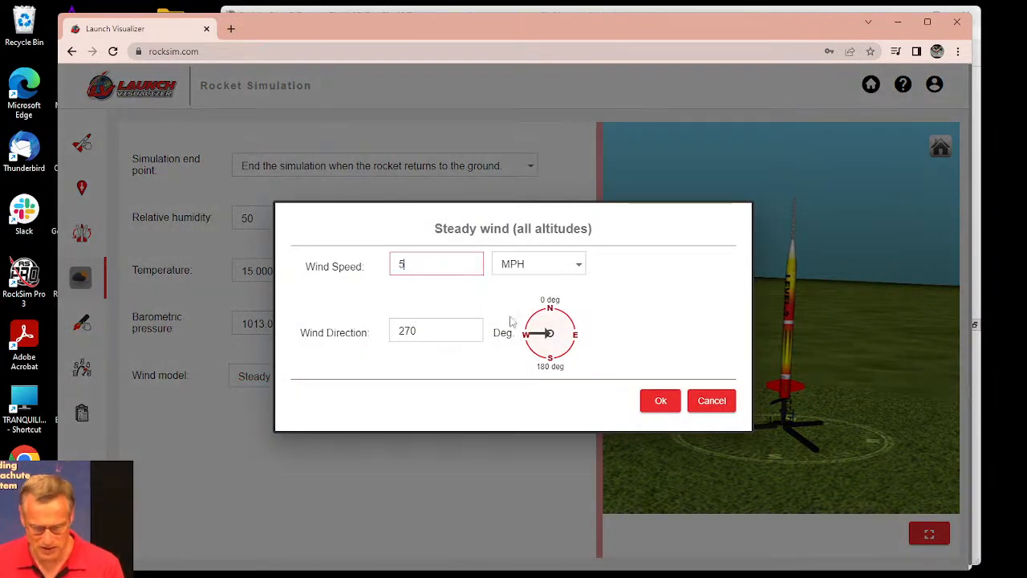
drag(532, 333, 574, 351)
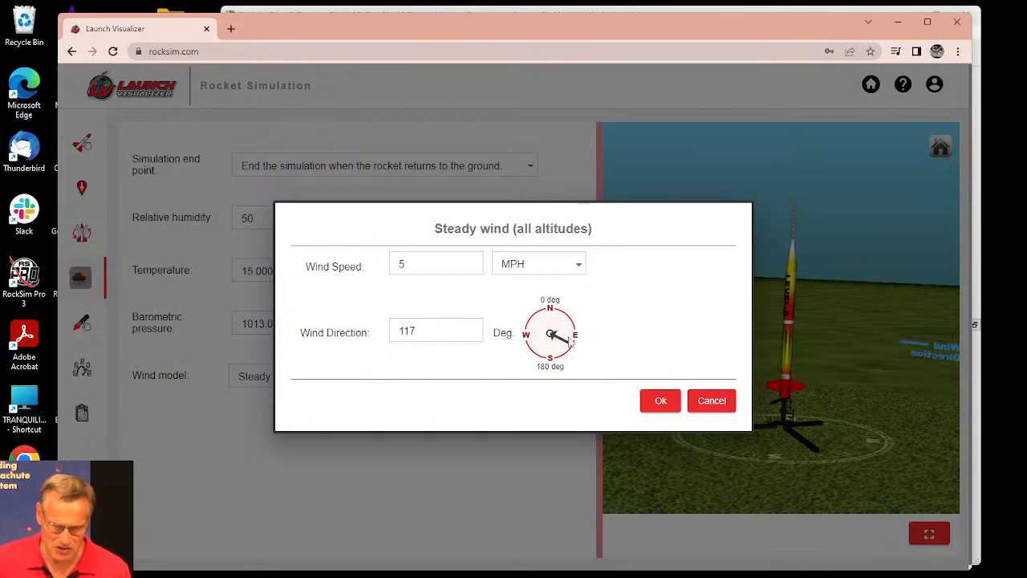
click(660, 402)
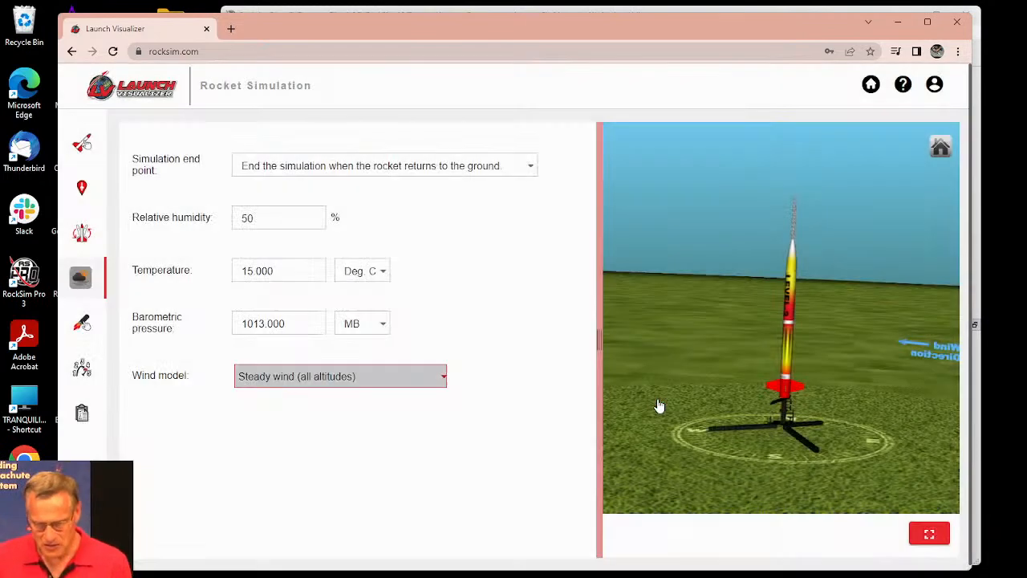
Step: Find J250 among the engines for the 54 mm motor mount and select the Aerotech J250FJ
click(83, 322)
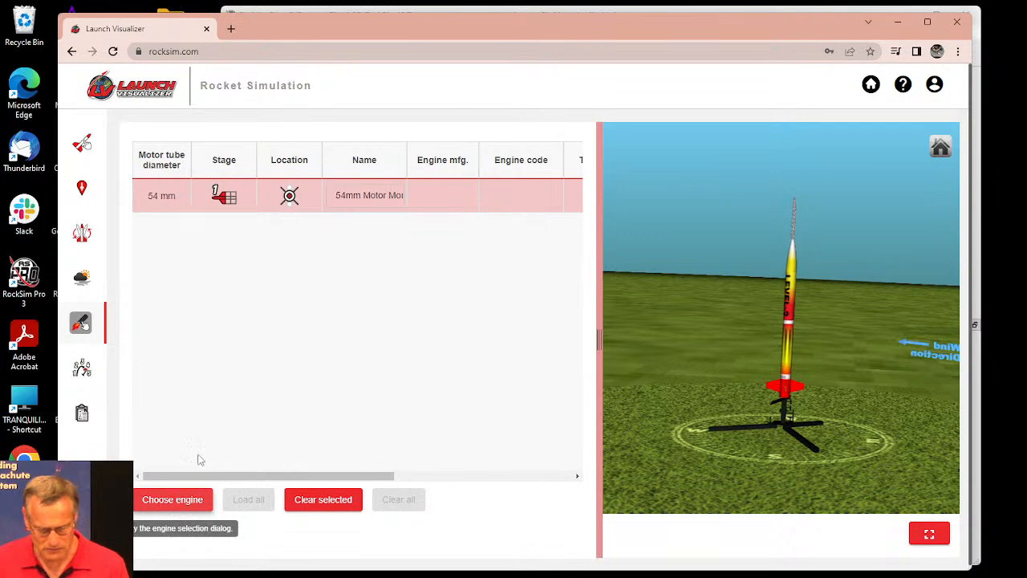
click(180, 497)
scroll(434, 329, down, 1)
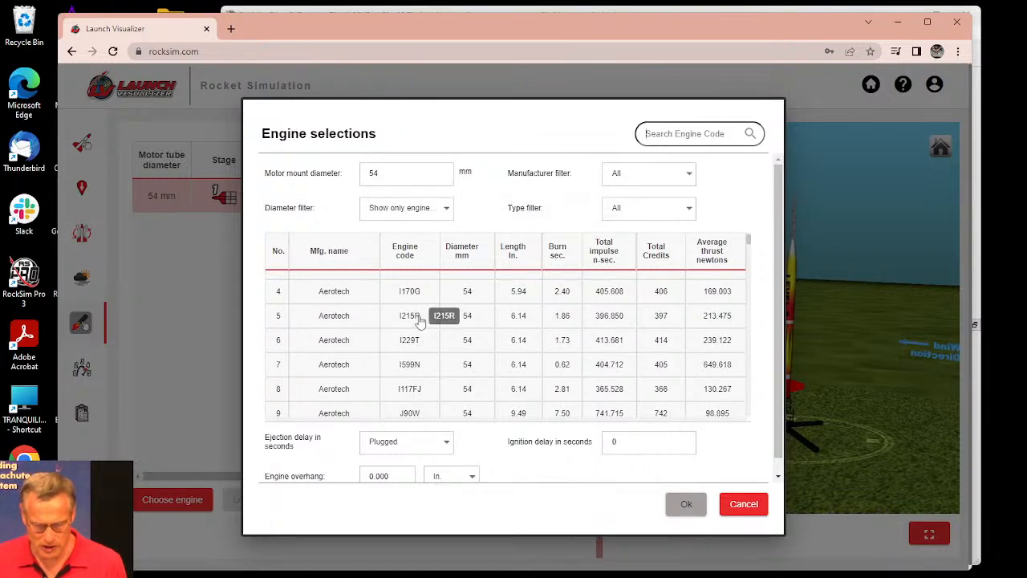
scroll(421, 321, down, 2)
scroll(417, 321, down, 1)
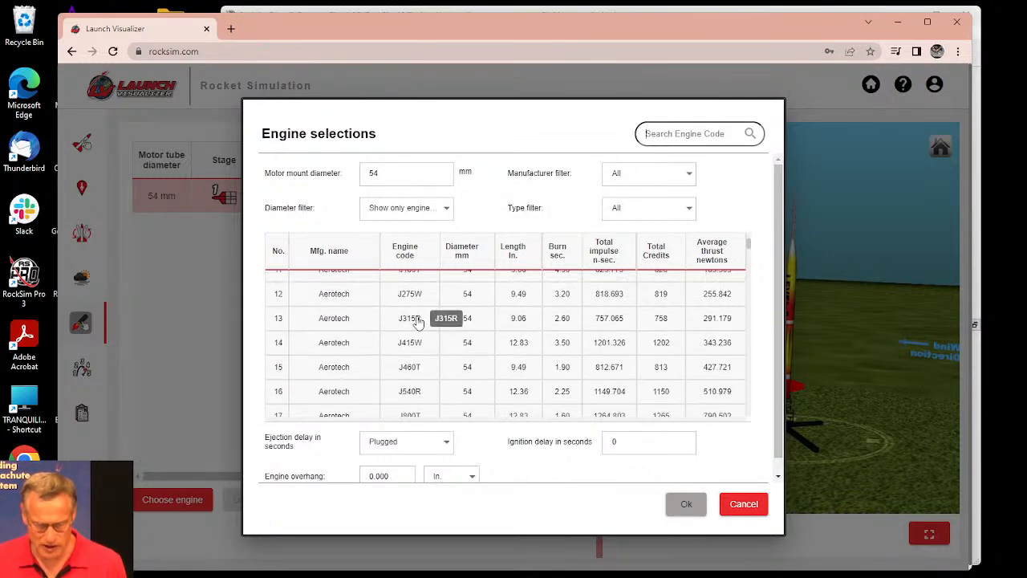
scroll(410, 320, up, 3)
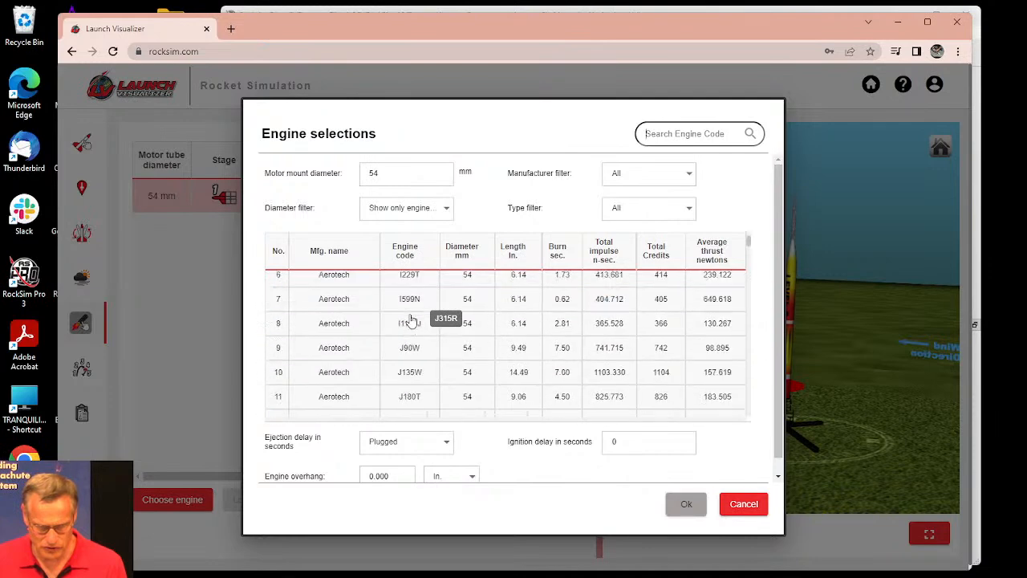
scroll(425, 373, down, 1)
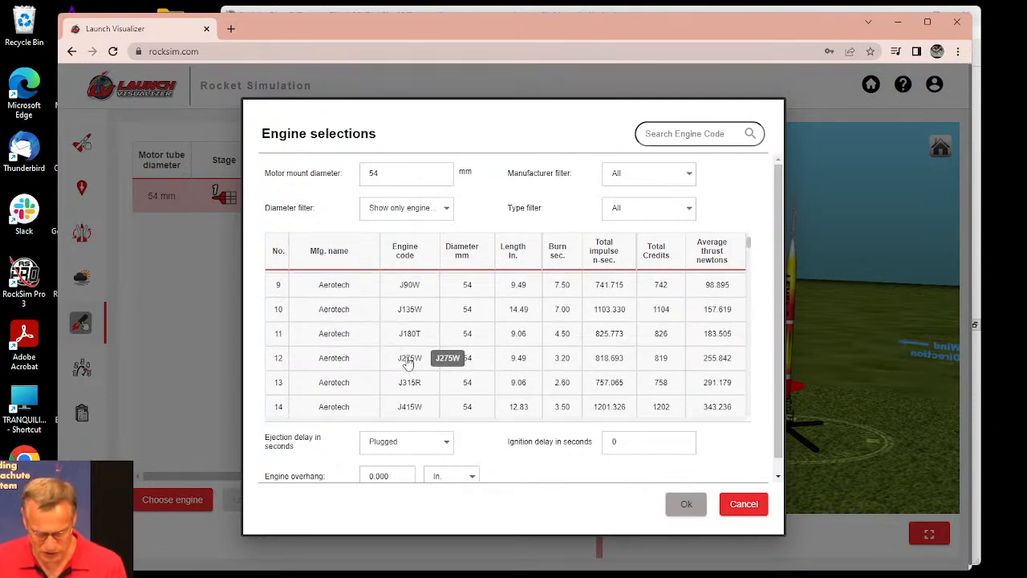
click(668, 133)
text(J2)
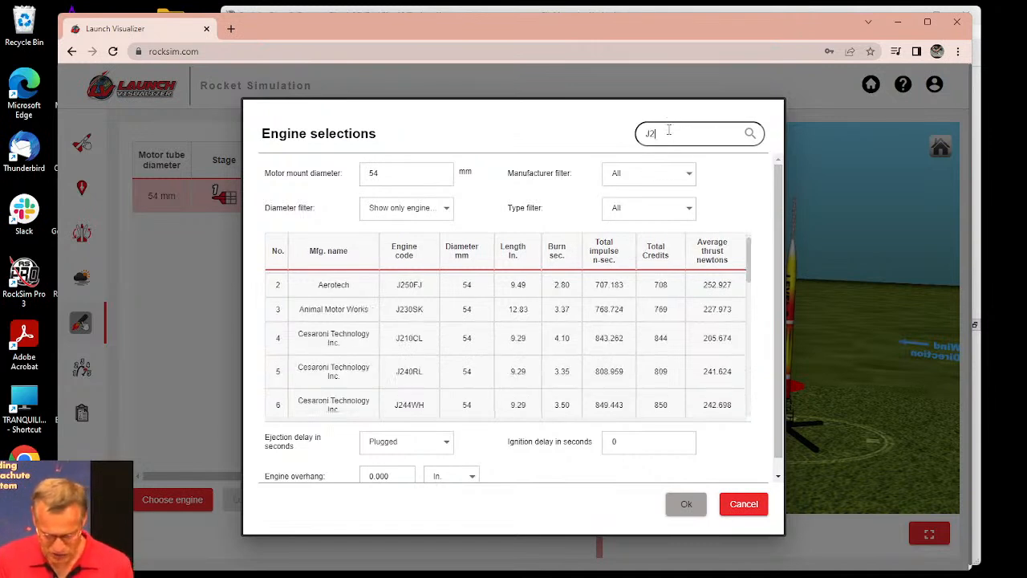
text(50)
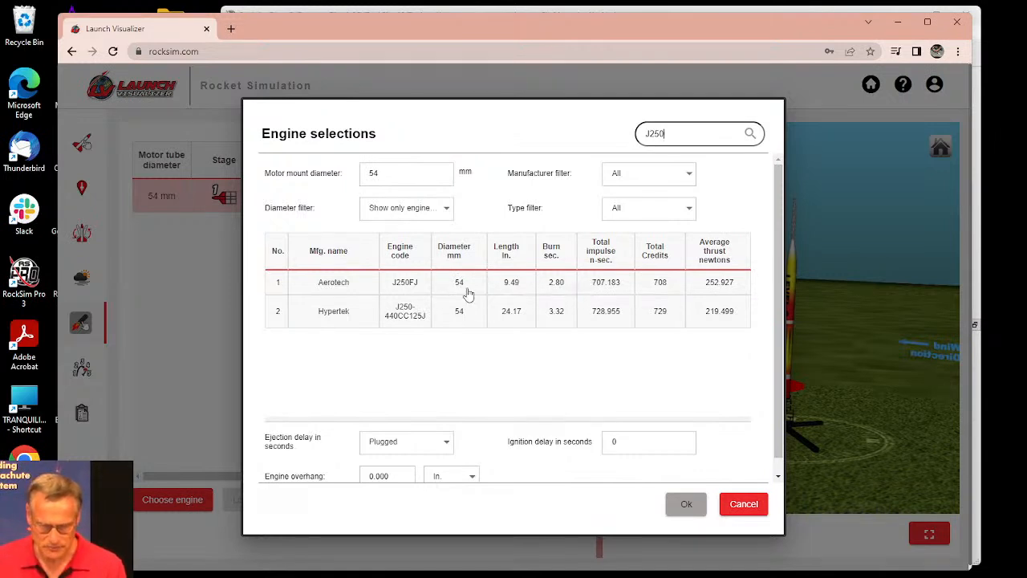
click(365, 292)
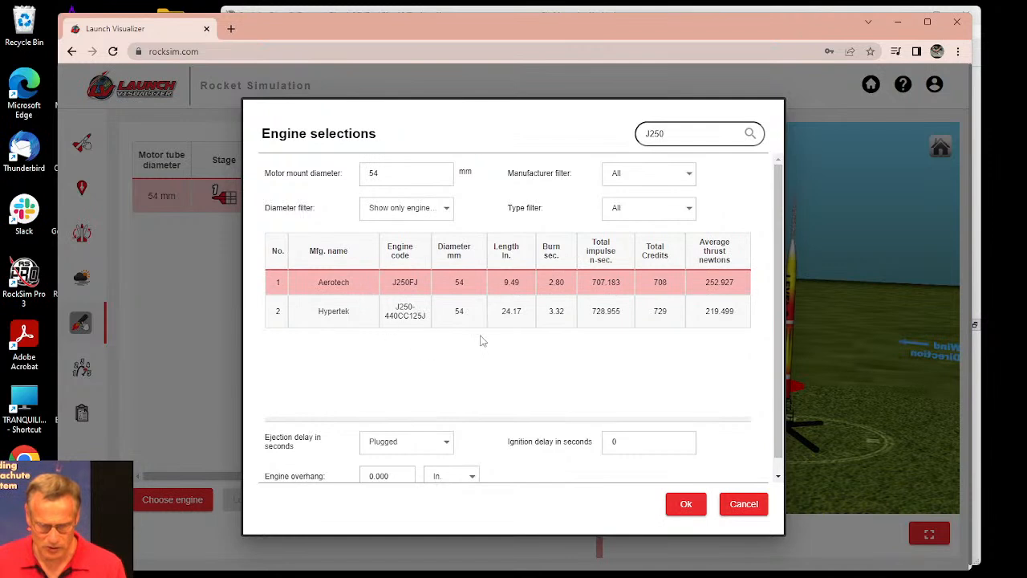
Step: Set the ejection delay of the selected J250FJ engine to 14 seconds
scroll(481, 341, down, 1)
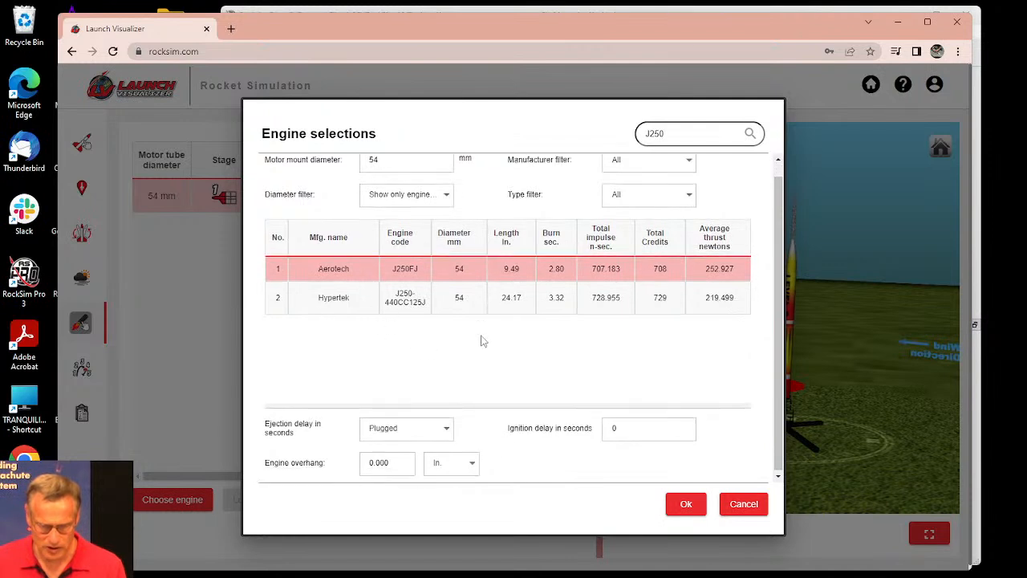
click(446, 425)
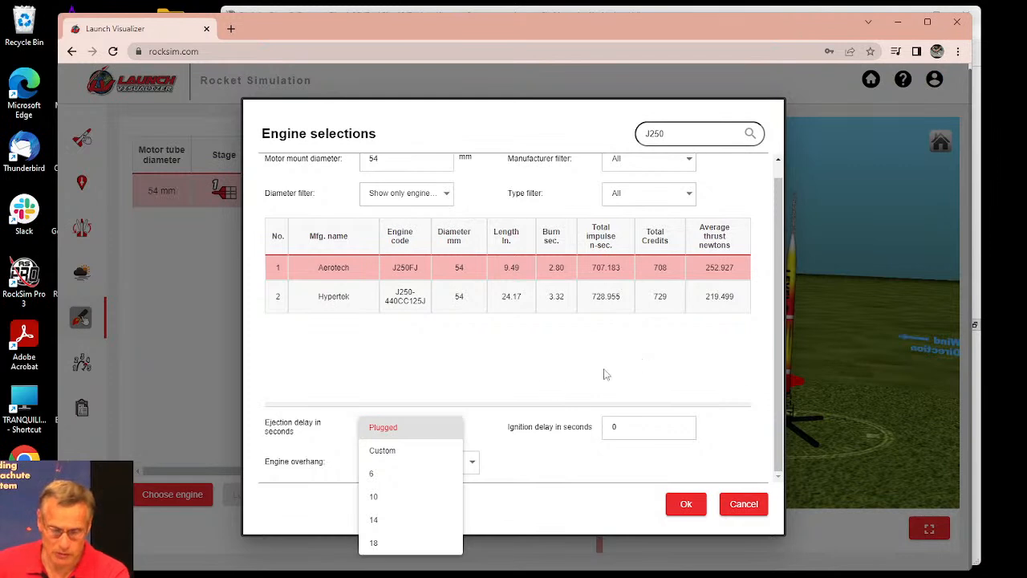
click(386, 543)
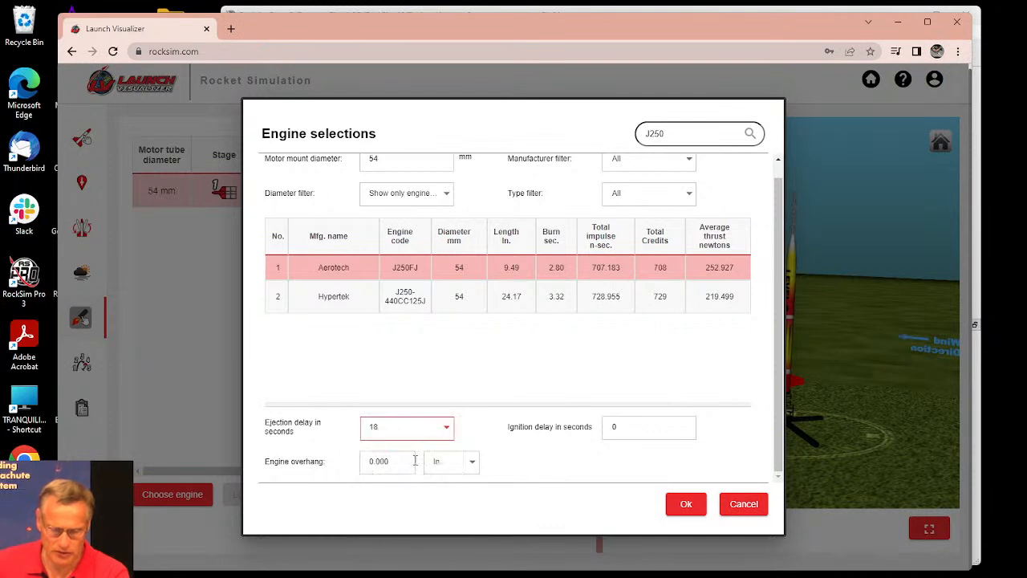
click(446, 427)
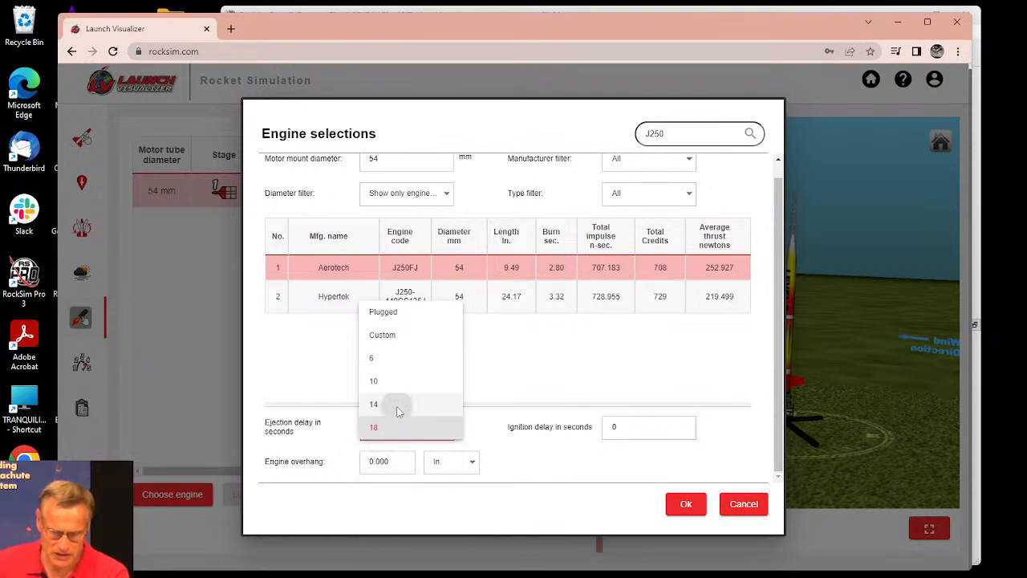
click(396, 404)
Step: Set the engine overhang to 0.5 in and load the engine into the motor mount
drag(390, 460, 359, 464)
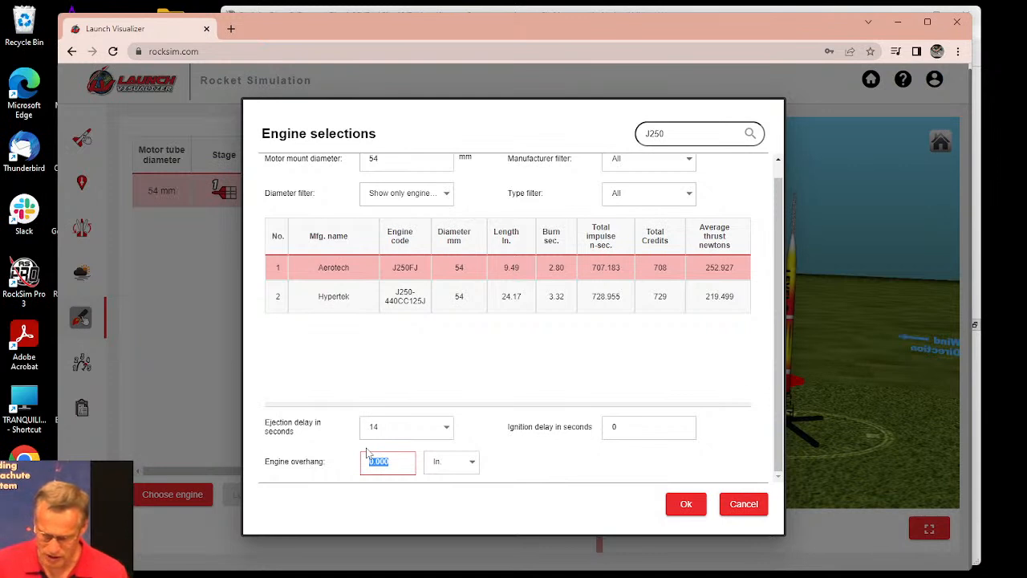
text(5)
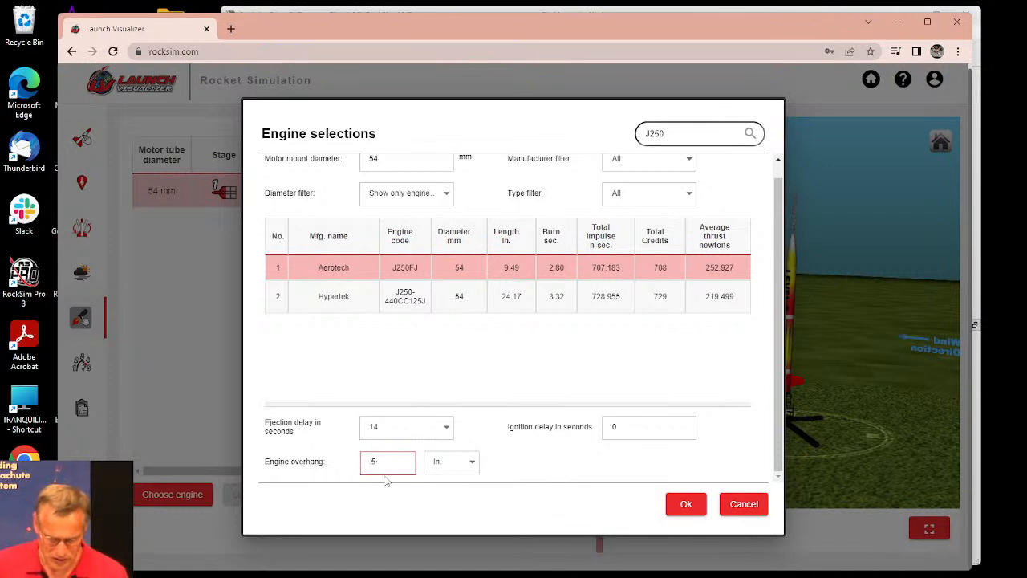
key(Tab)
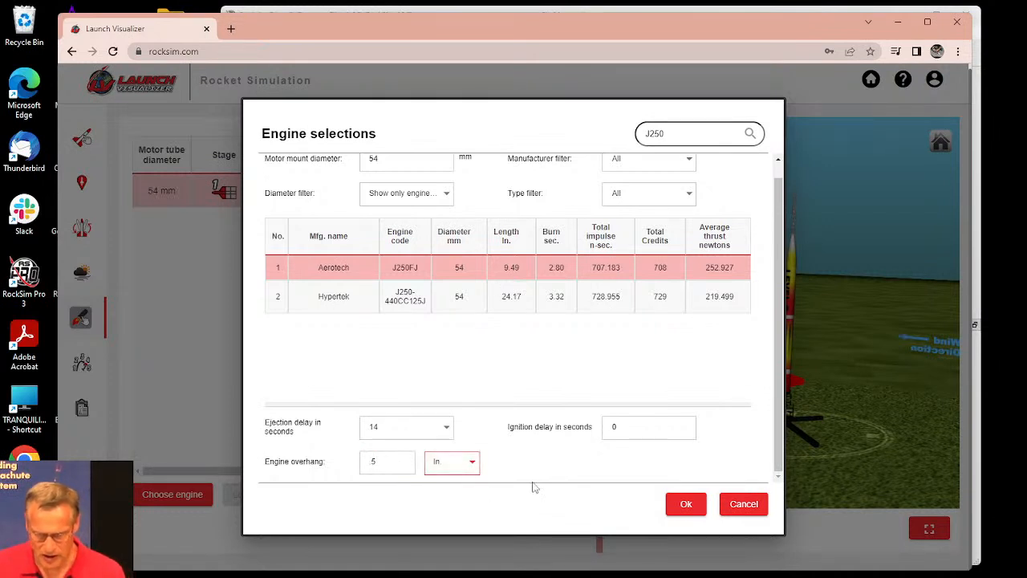
click(683, 505)
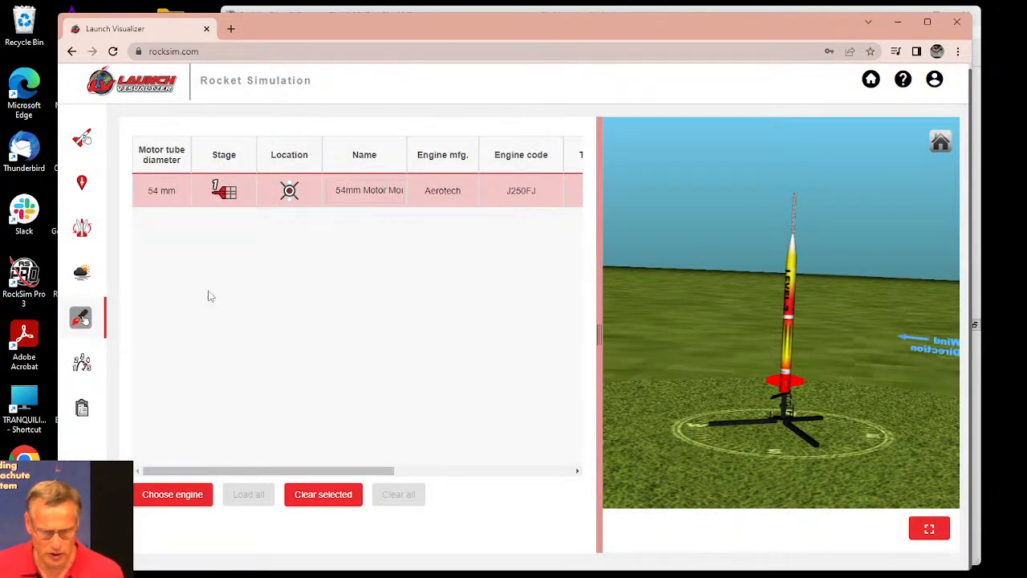
Step: In the recovery device events, set the 18" drogue parachute to deploy at apogee
click(81, 365)
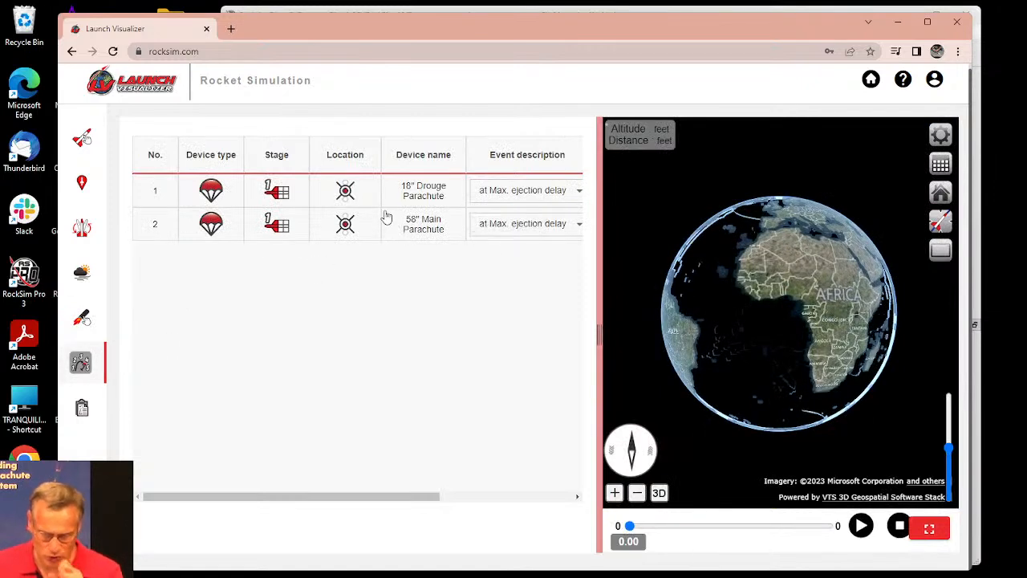
click(507, 193)
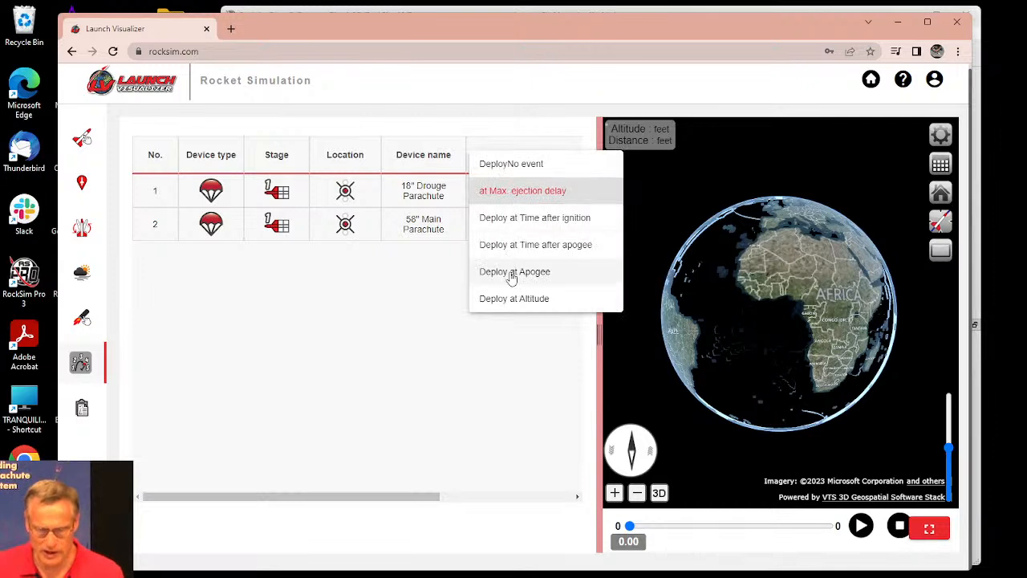
click(514, 271)
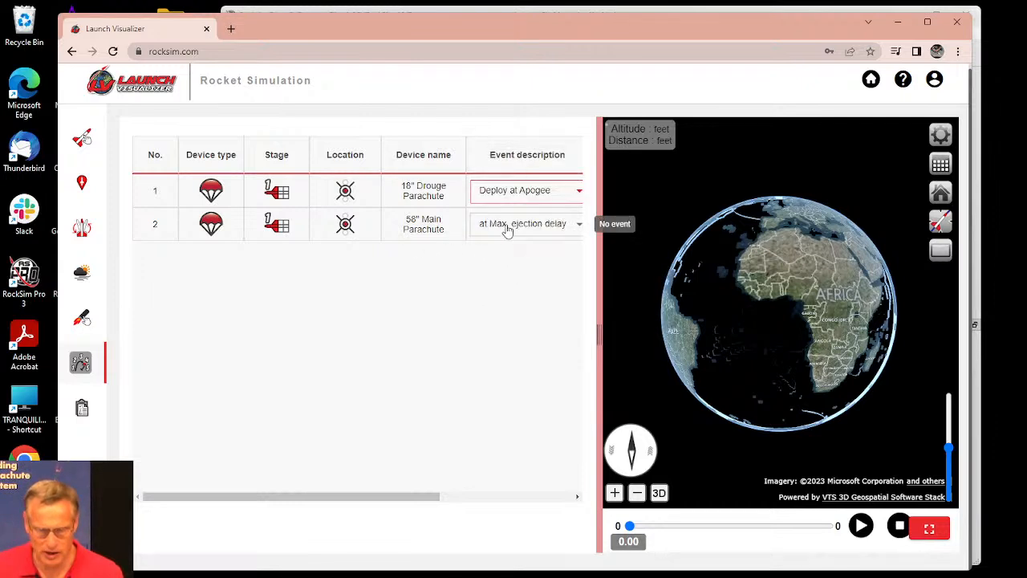
Step: Set the 58" main parachute to deploy at altitude, with a deployment altitude of 600 ft
click(507, 229)
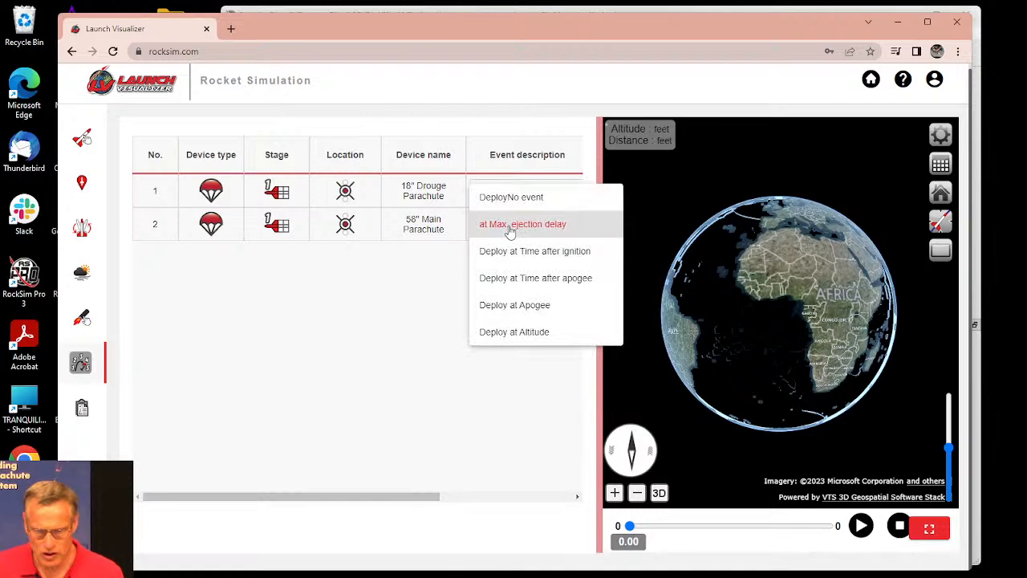
click(506, 333)
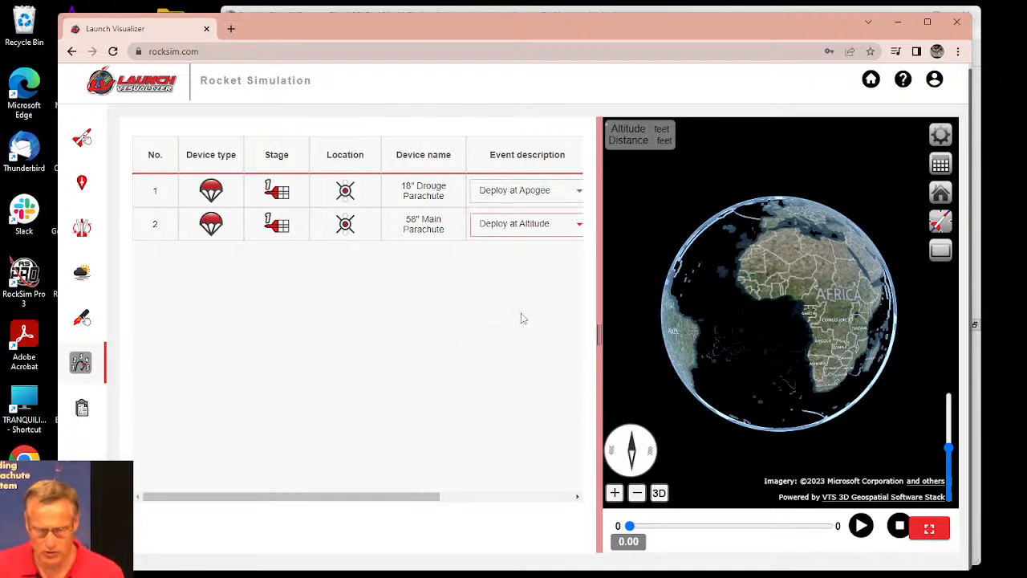
drag(390, 496, 541, 503)
click(518, 225)
drag(515, 225, 479, 230)
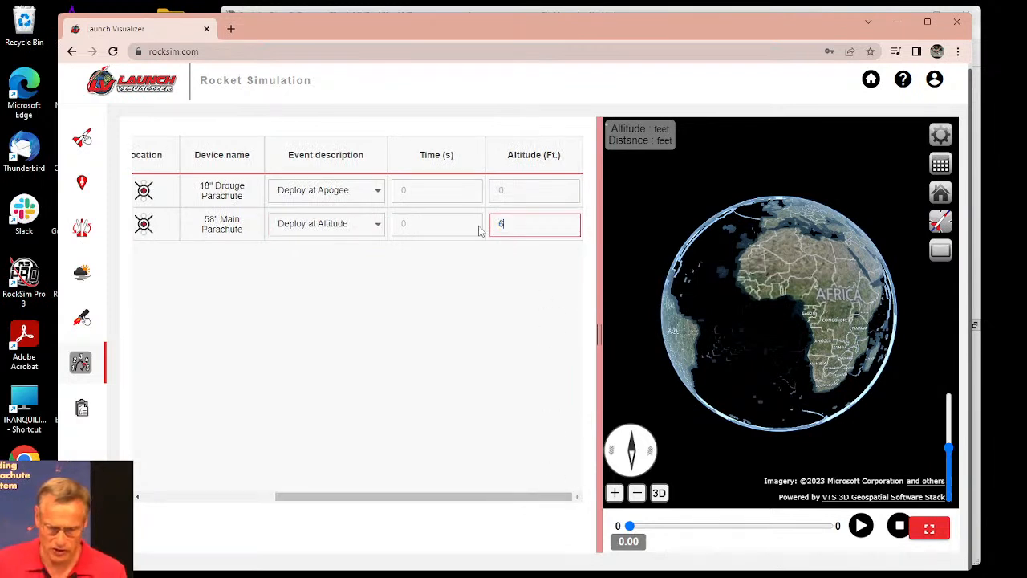
key(Tab)
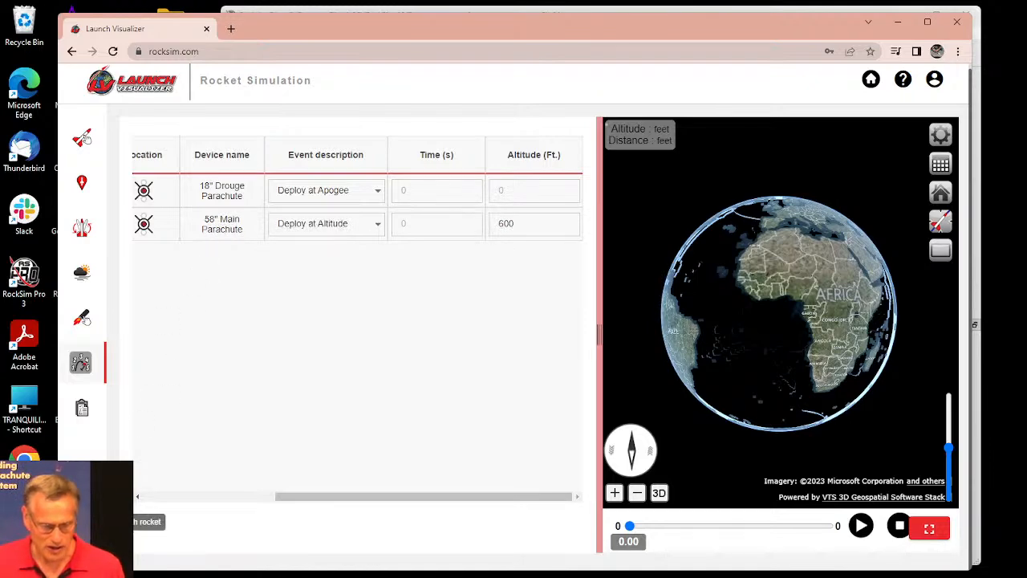
Step: Launch the rocket simulation without a comment and play back the simulated flight
click(88, 522)
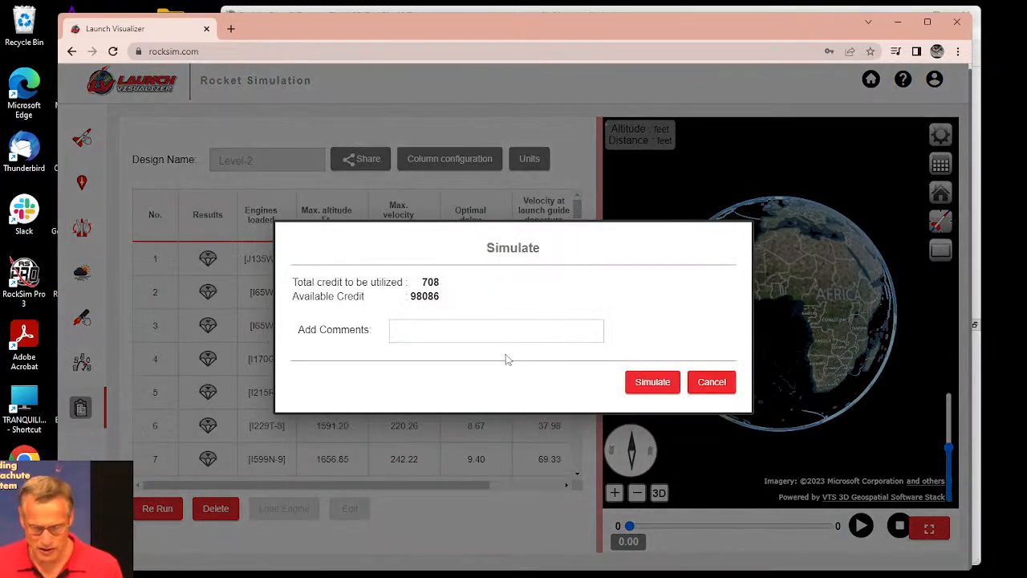
click(652, 382)
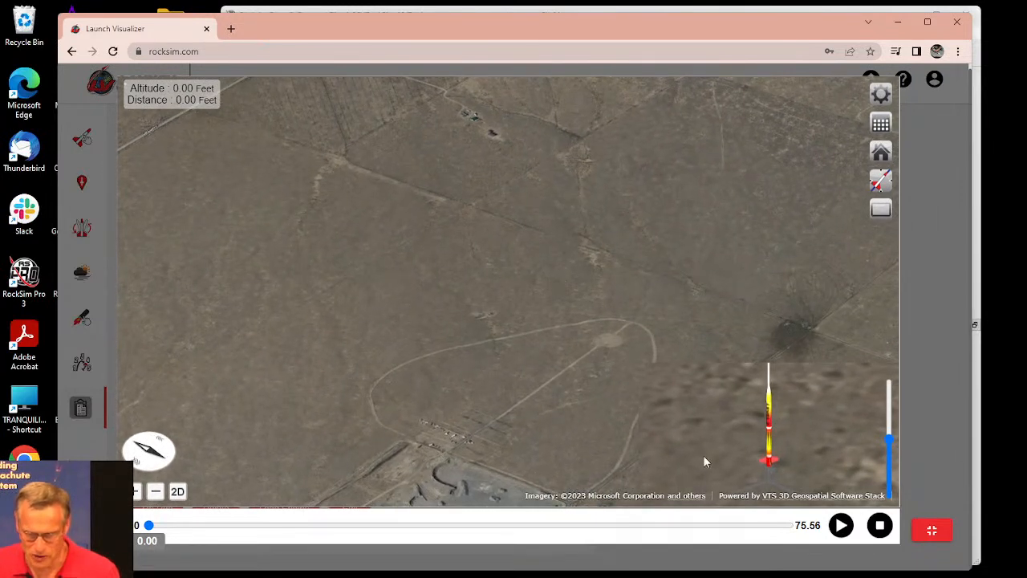
click(840, 525)
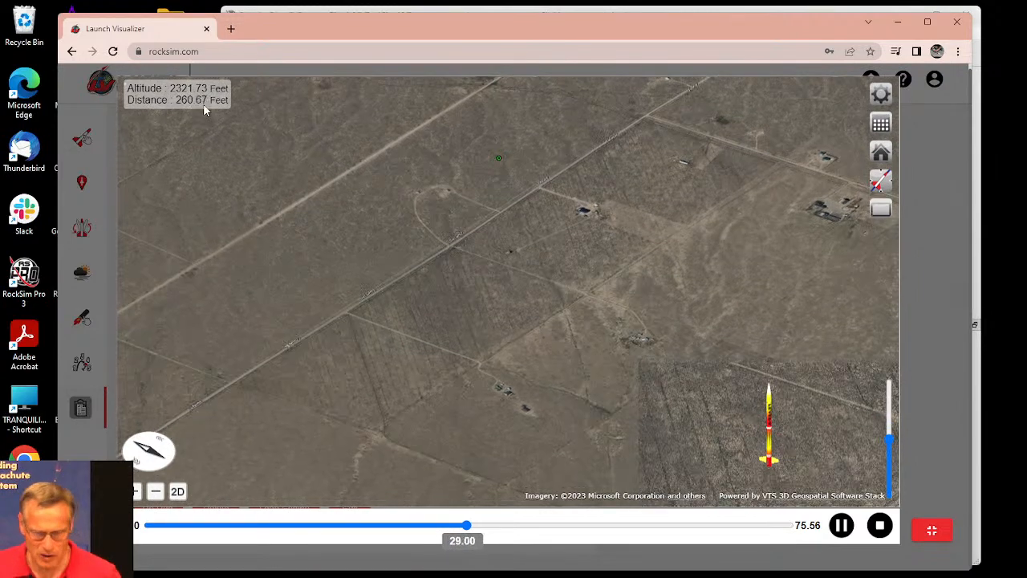
Step: Turn on the sustainer's trajectory path in the flight profile preferences
click(880, 95)
click(364, 346)
scroll(433, 387, down, 3)
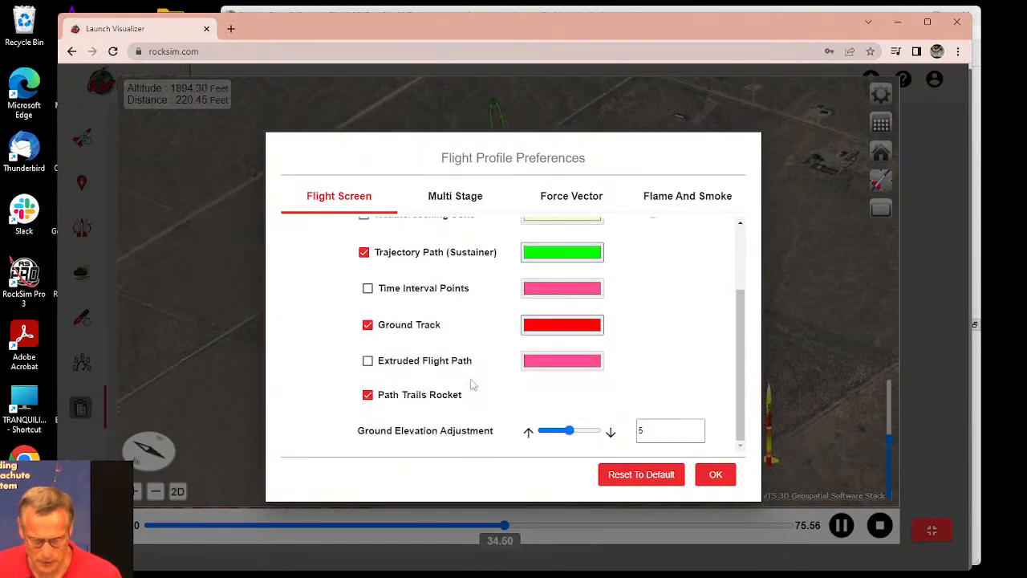
click(711, 476)
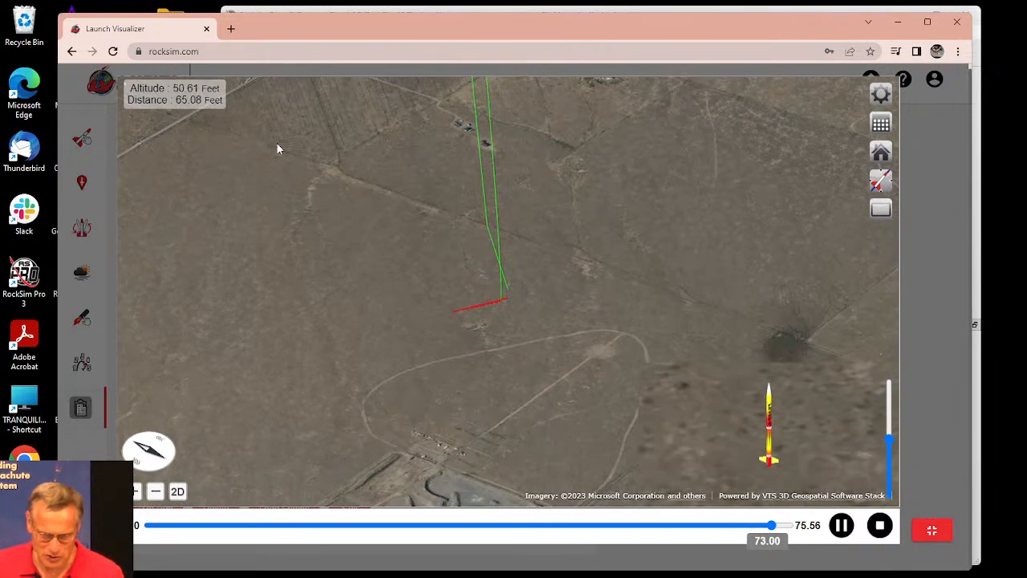
Step: Jump to the end of the flight playback and examine the whole trajectory over the launch site from several angles
click(843, 529)
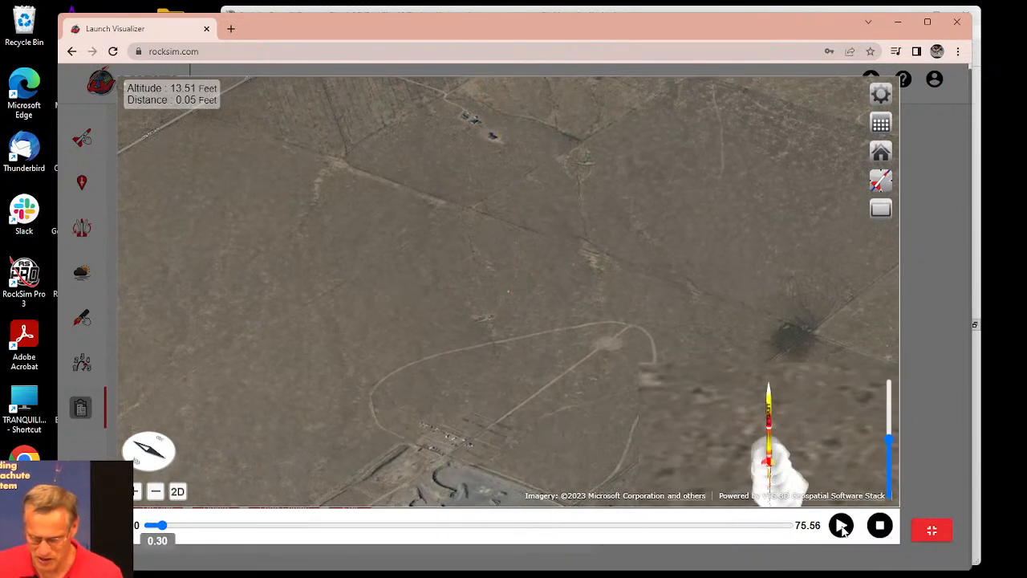
click(790, 526)
drag(567, 340, 737, 350)
drag(640, 326, 676, 281)
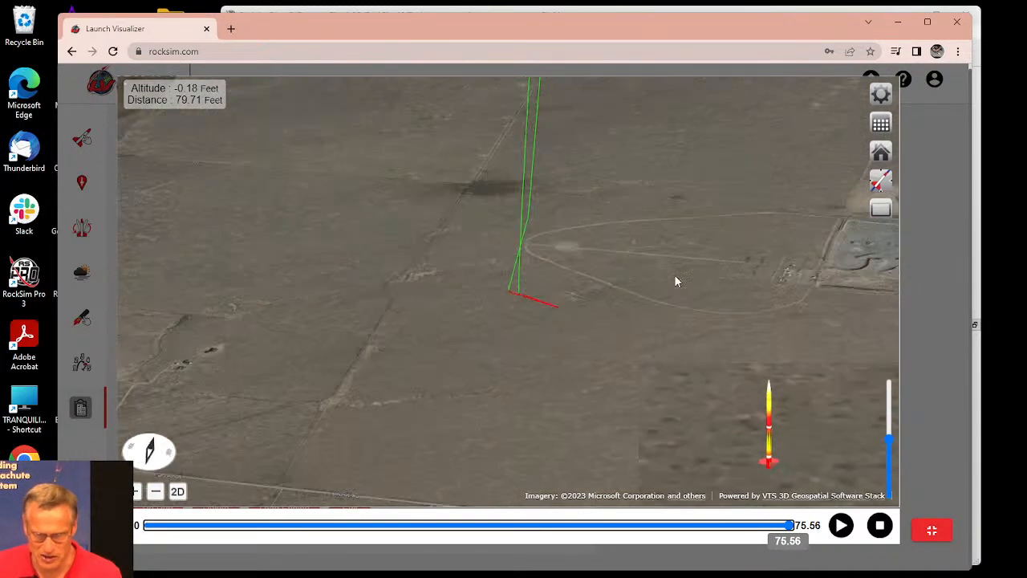
drag(153, 441, 153, 444)
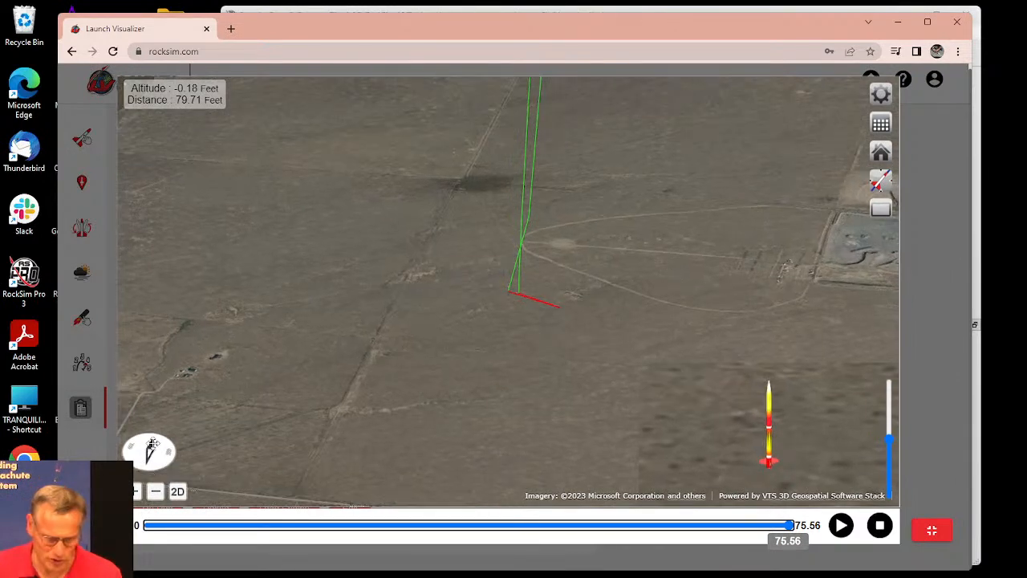
drag(339, 350, 536, 235)
scroll(537, 235, down, 2)
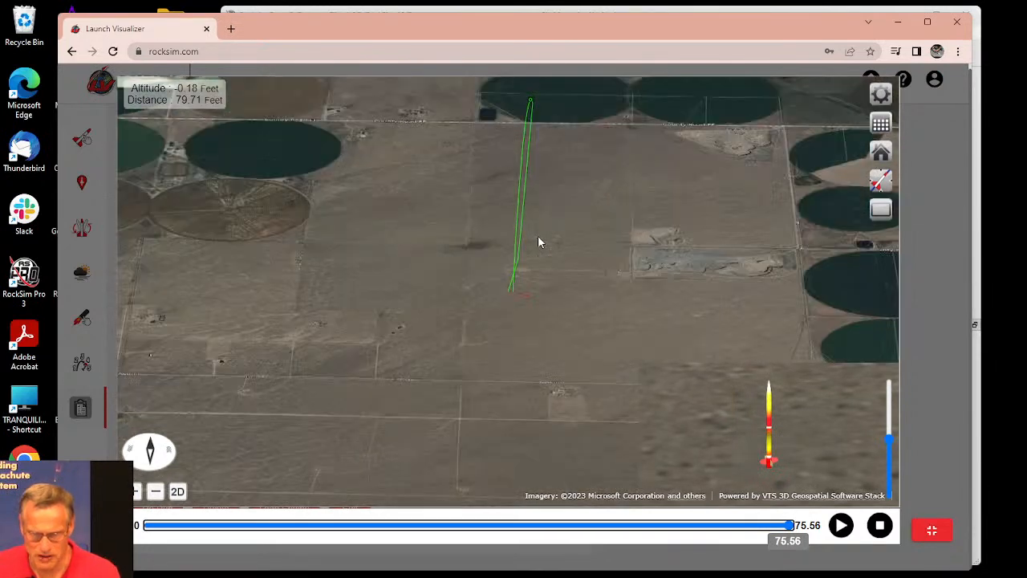
scroll(537, 235, down, 2)
drag(491, 178, 530, 345)
Step: Examine the launch pad and the landed rocket with its parachute up close
click(880, 154)
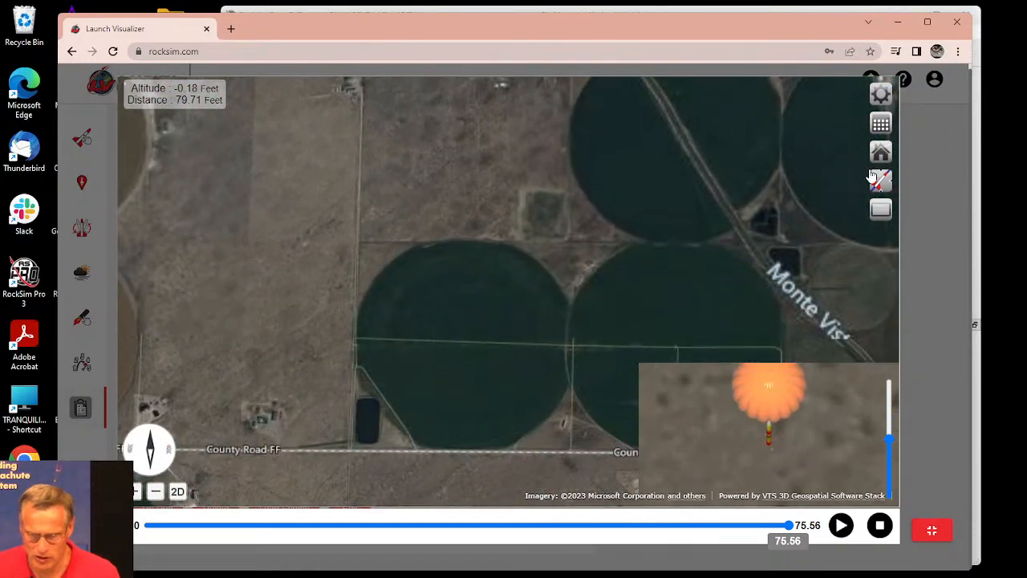
click(873, 177)
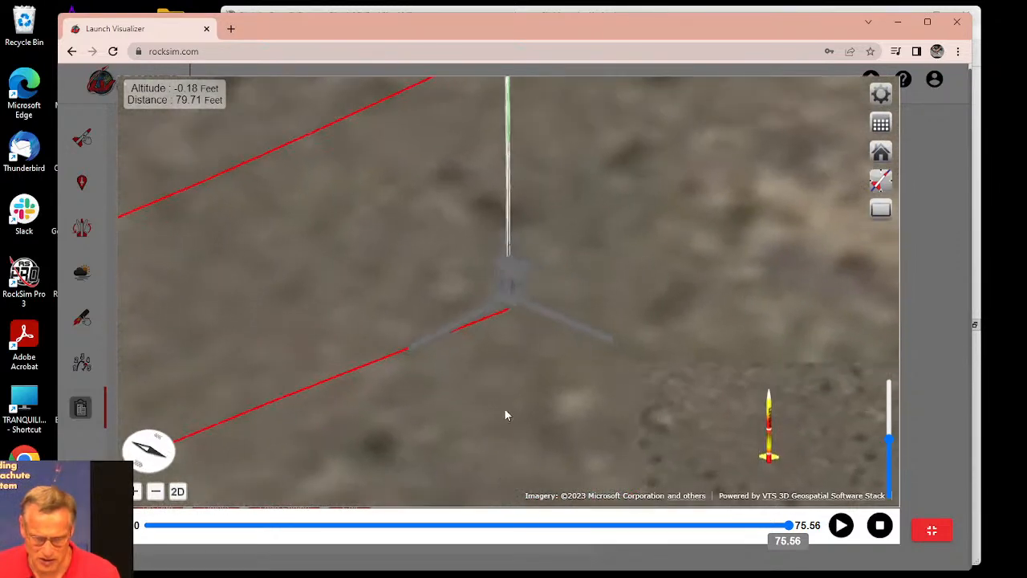
drag(502, 417, 549, 324)
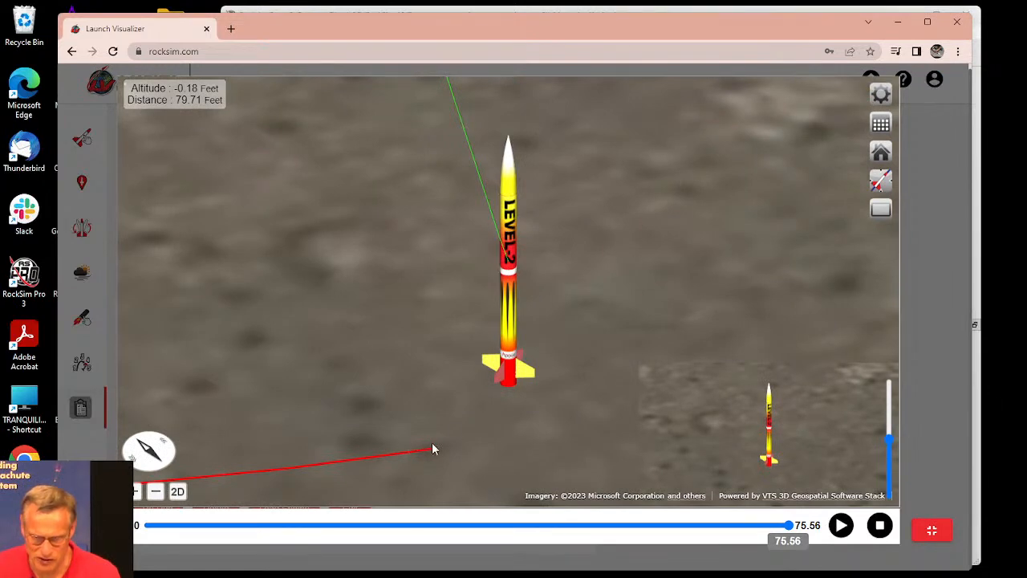
scroll(504, 359, down, 8)
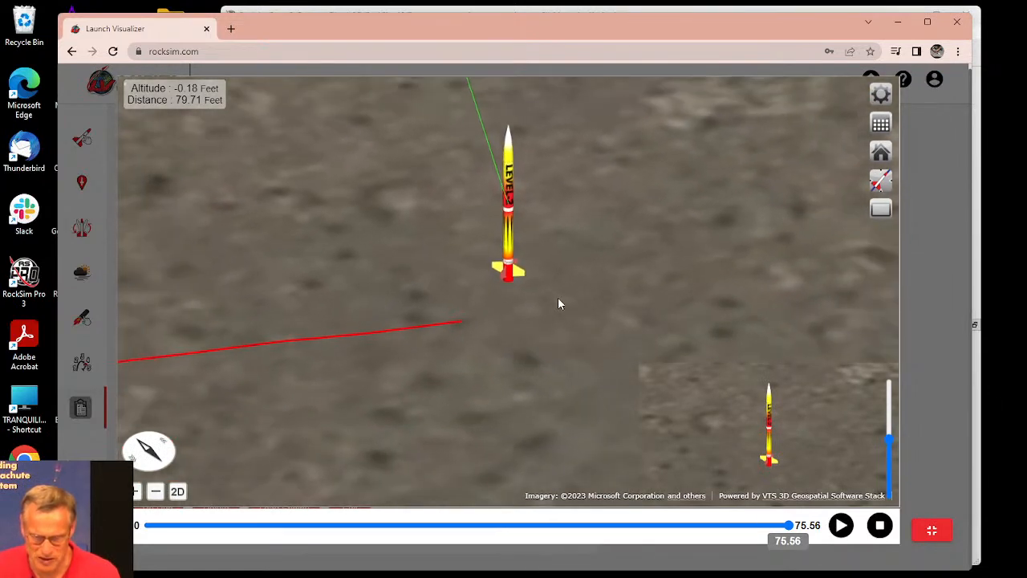
scroll(560, 224, down, 3)
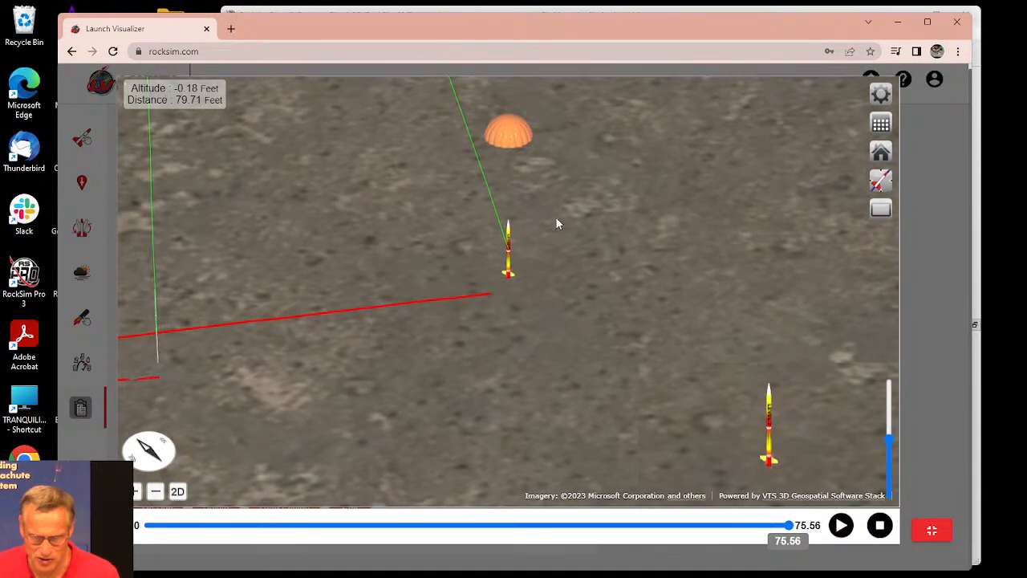
drag(551, 235, 323, 398)
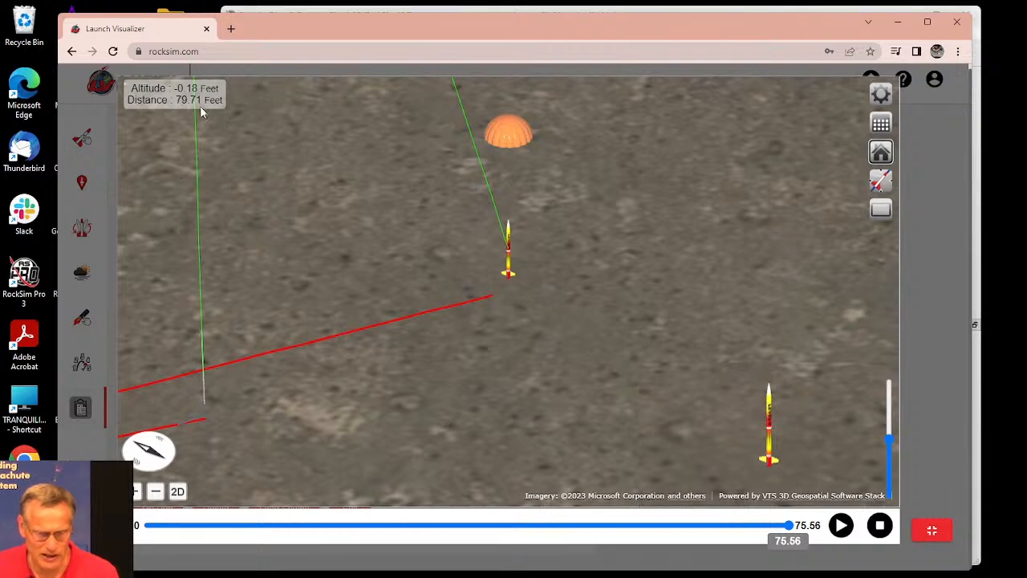
Step: Examine the ground track between the launch pad and the landing point from a wider view of the site
scroll(501, 274, down, 5)
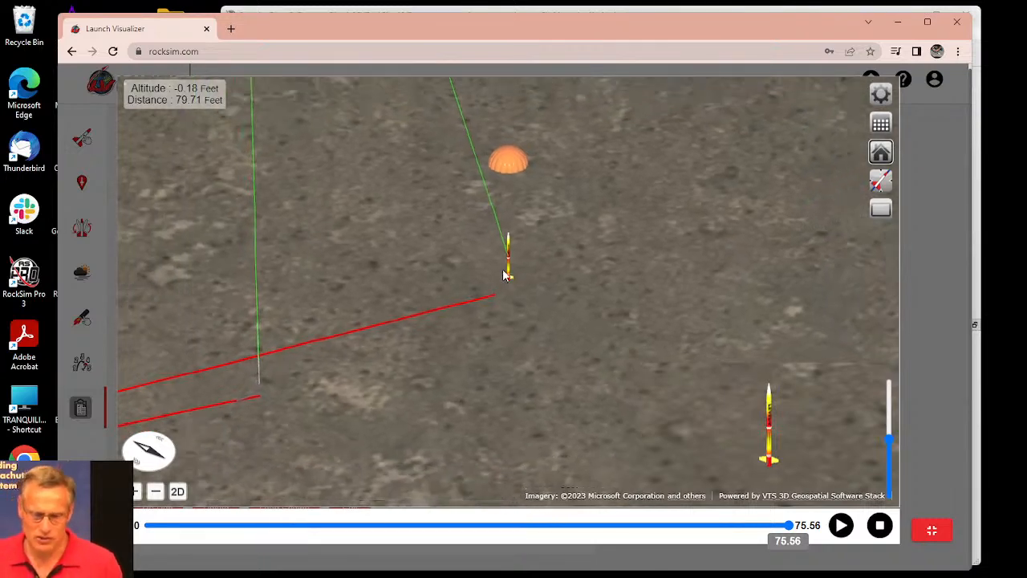
scroll(506, 266, down, 5)
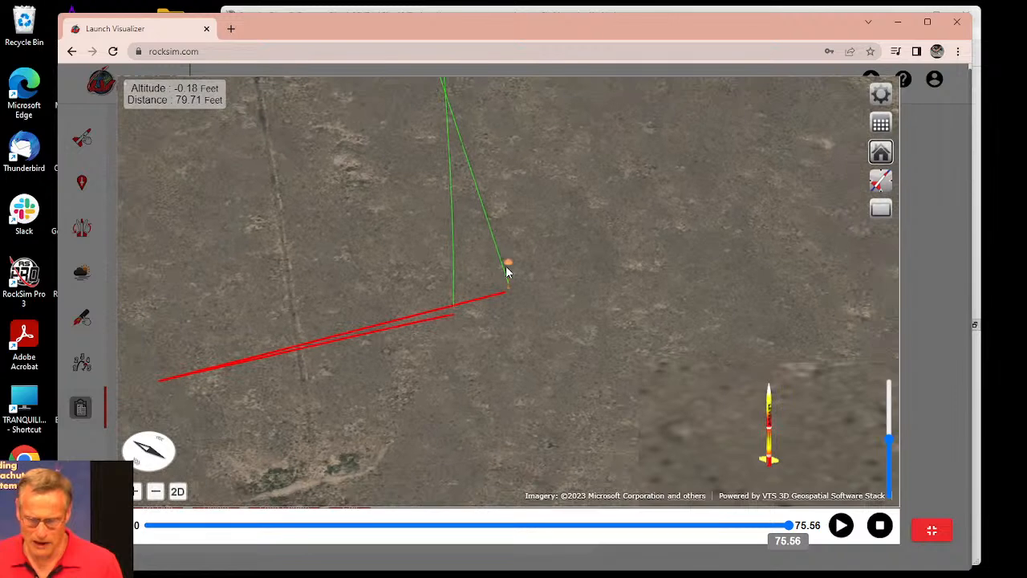
scroll(553, 243, down, 3)
scroll(537, 265, down, 2)
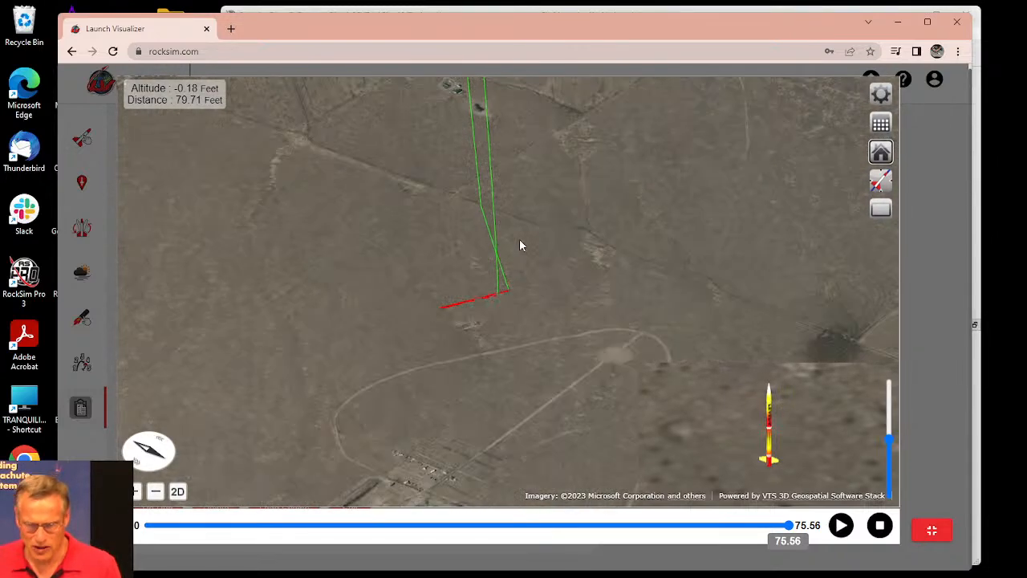
drag(520, 244, 694, 276)
drag(538, 344, 745, 305)
drag(745, 305, 448, 344)
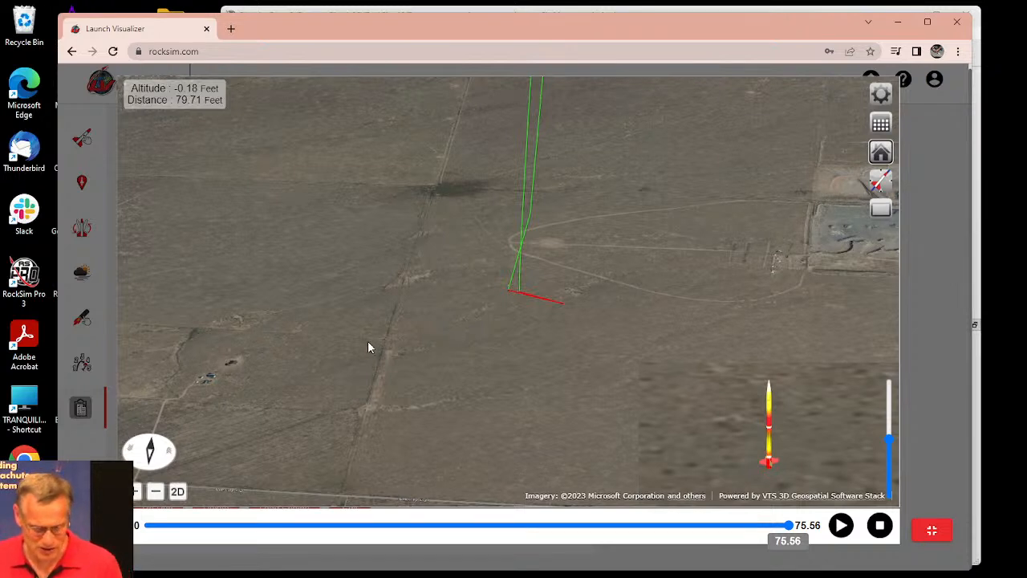
drag(545, 366, 527, 263)
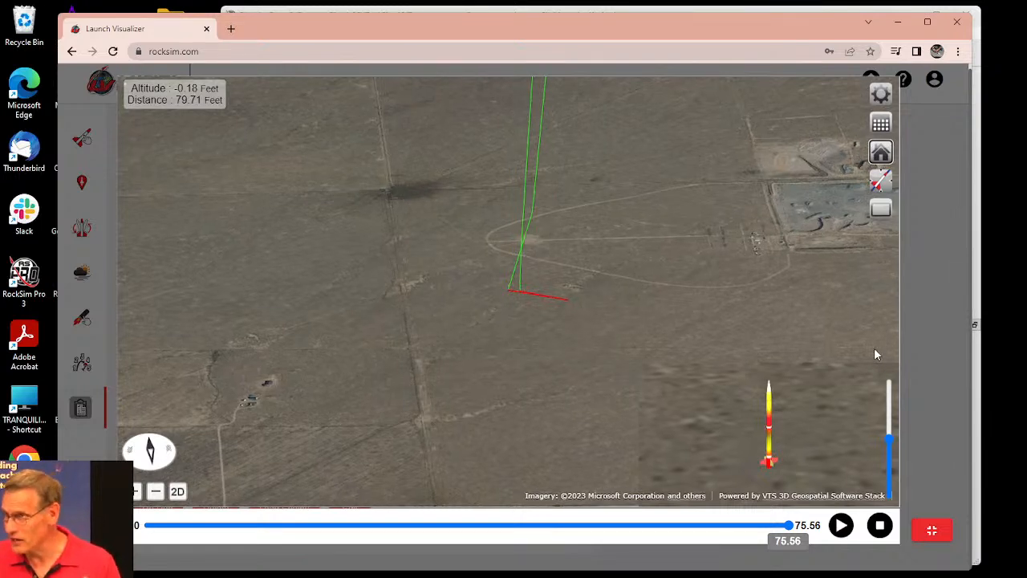
Step: Leave the full-screen flight view and check the launch site's ground altitude above sea level
click(932, 530)
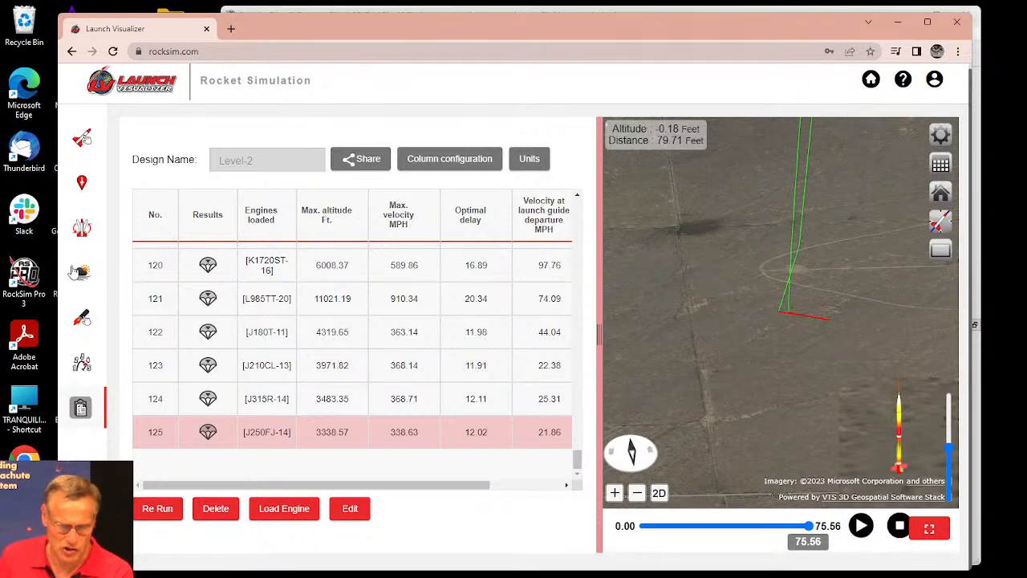
click(80, 272)
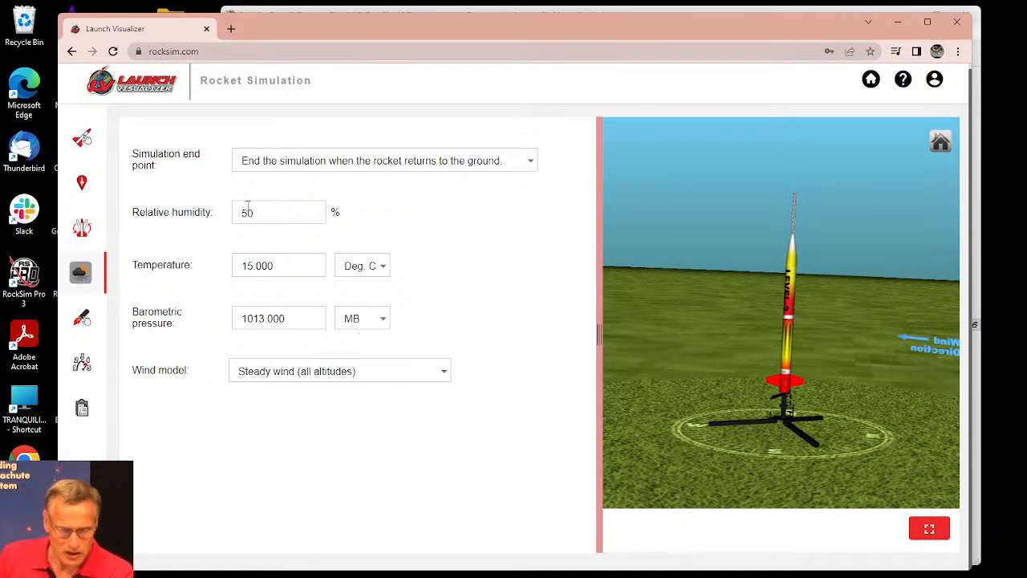
click(85, 184)
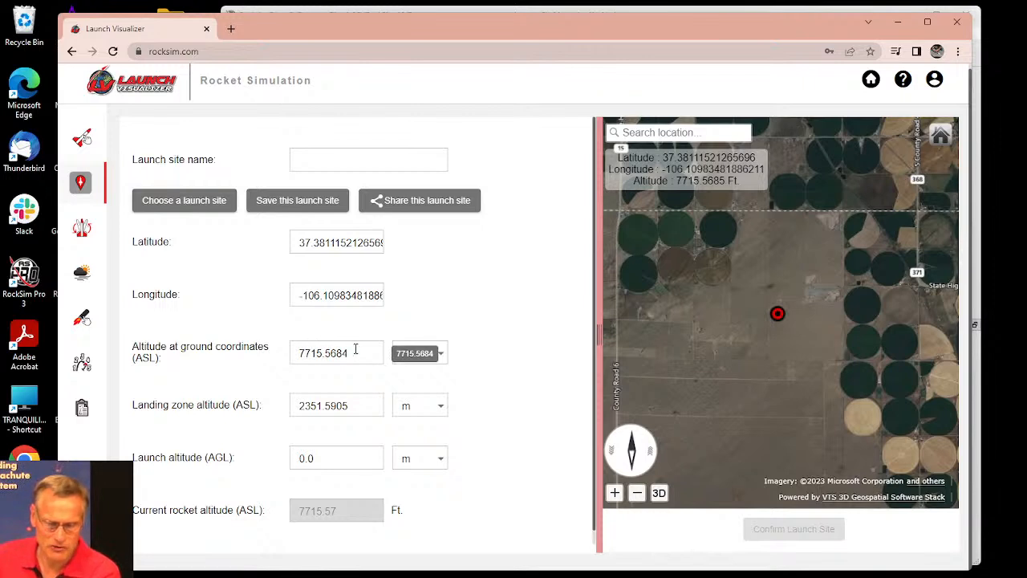
mouse_move(153, 363)
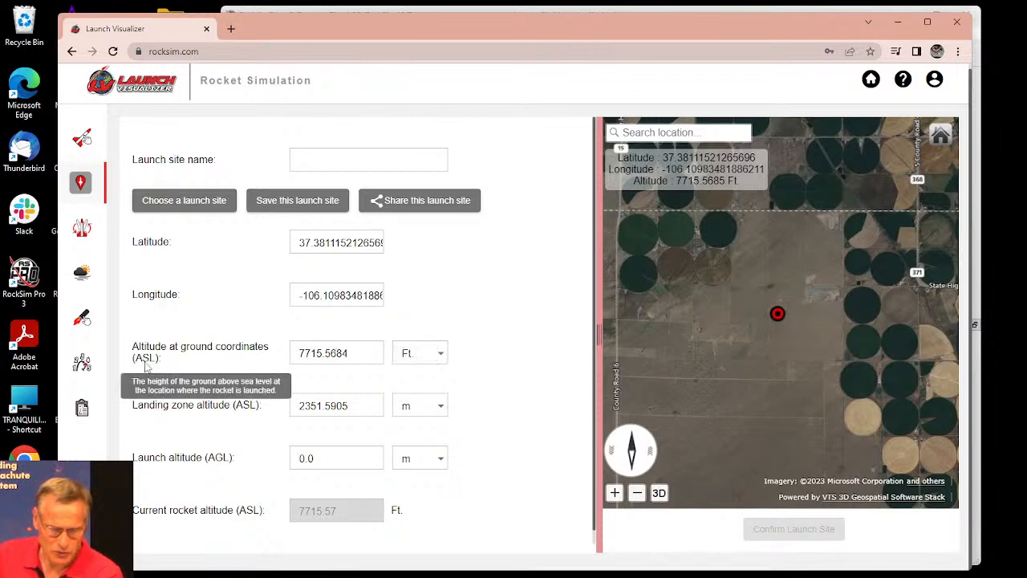
double_click(346, 348)
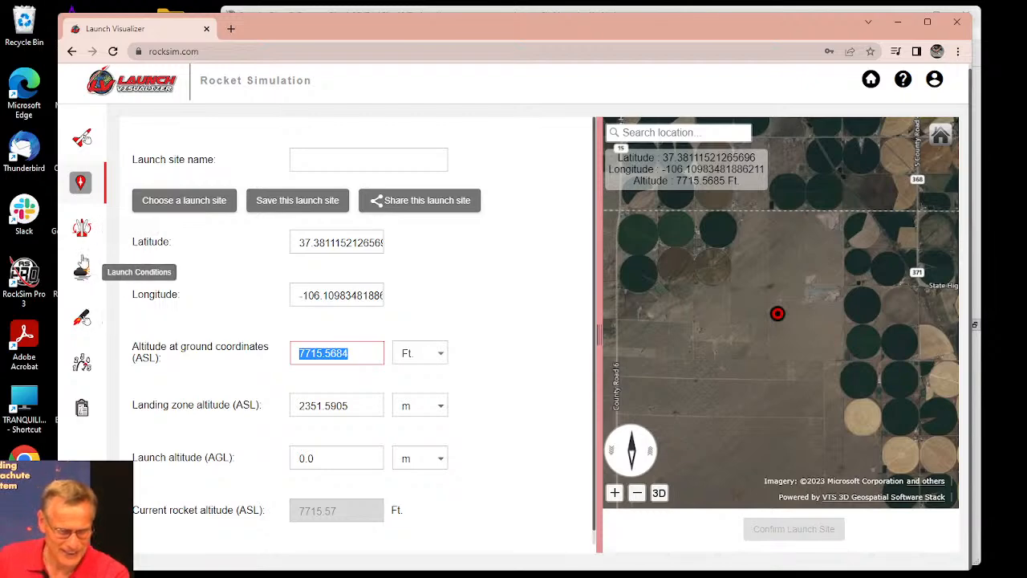
Step: Change the wind model in the launch conditions to the variable direction wind table (advanced)
click(83, 278)
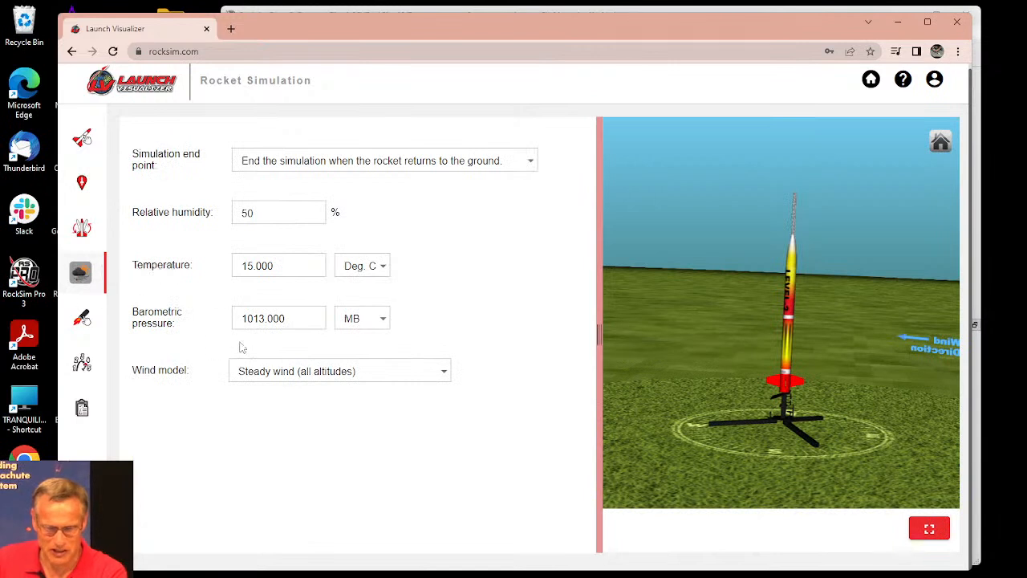
click(442, 373)
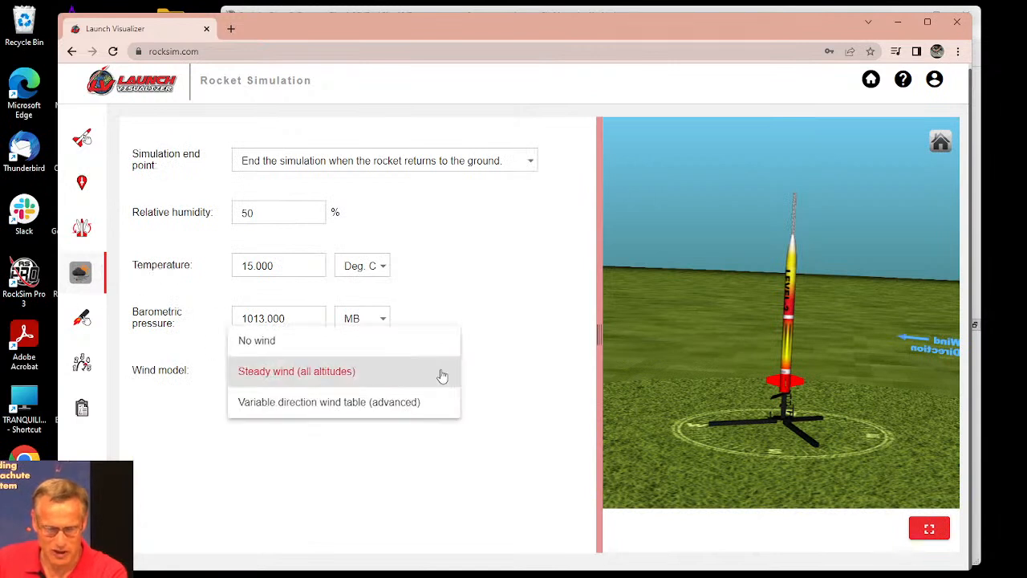
click(326, 405)
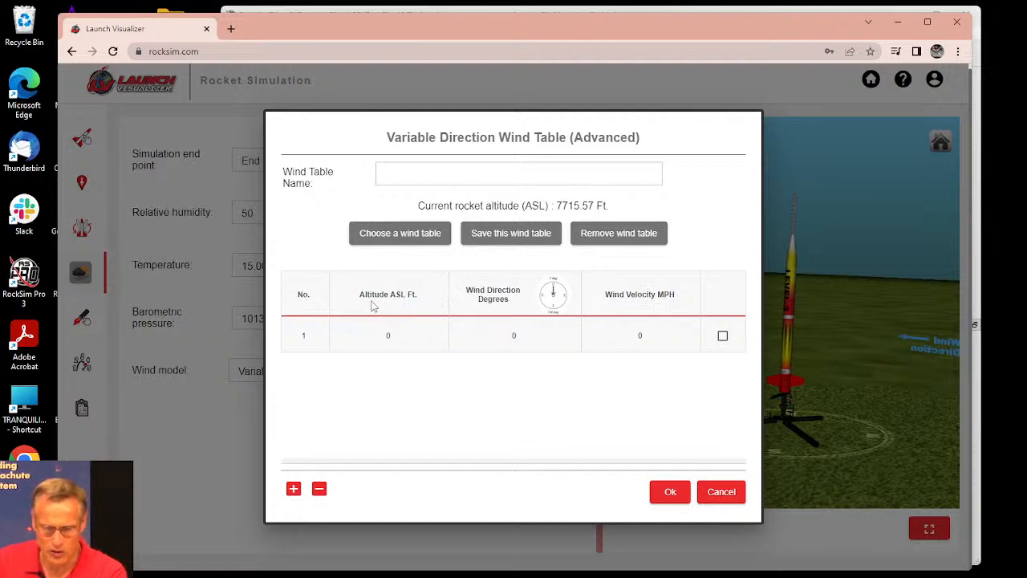
drag(404, 295, 391, 295)
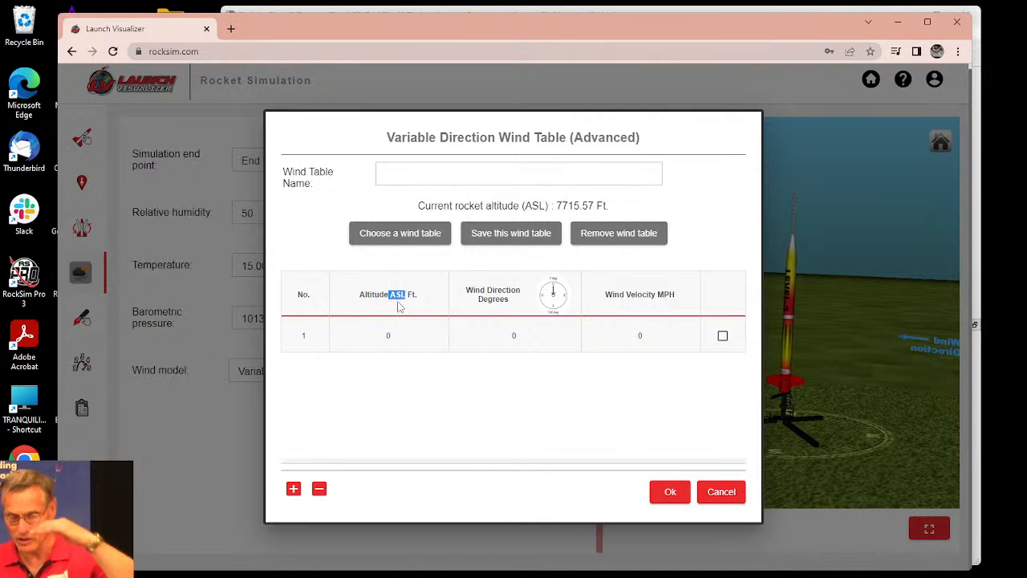
Step: Fill in the first wind table entry with altitude 7715 ft, direction 270 degrees and velocity 10 MPH
click(393, 337)
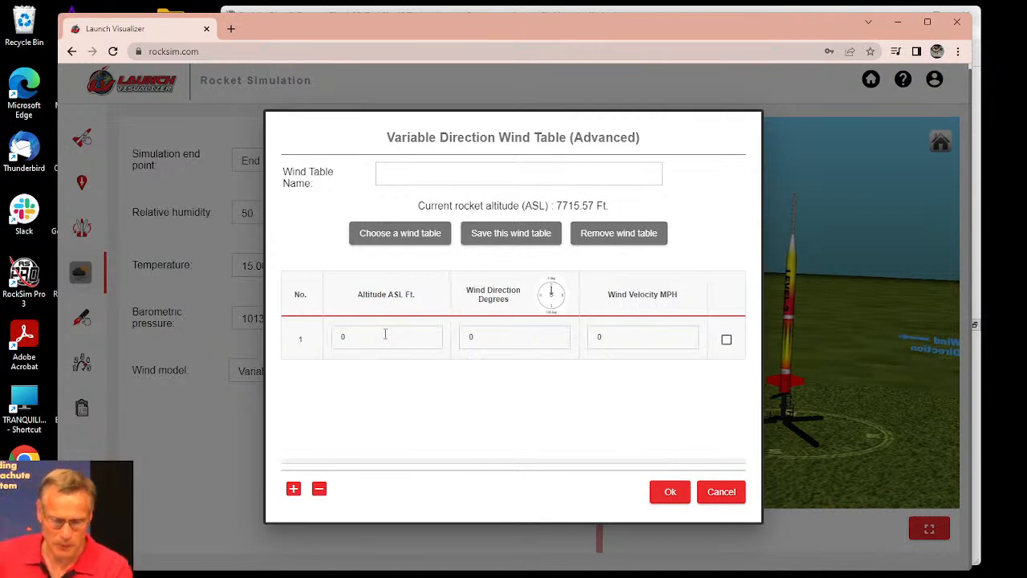
click(341, 340)
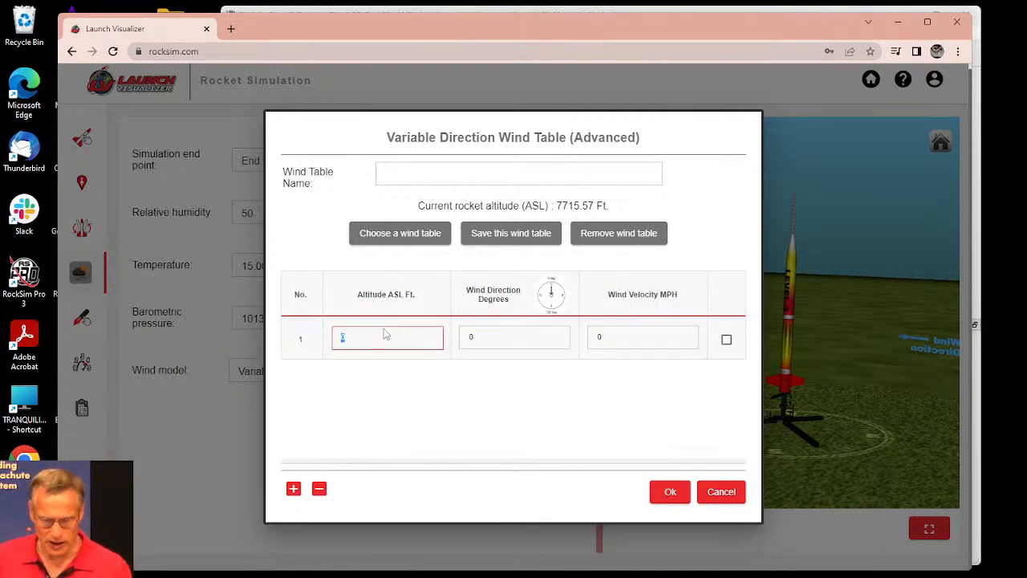
click(477, 338)
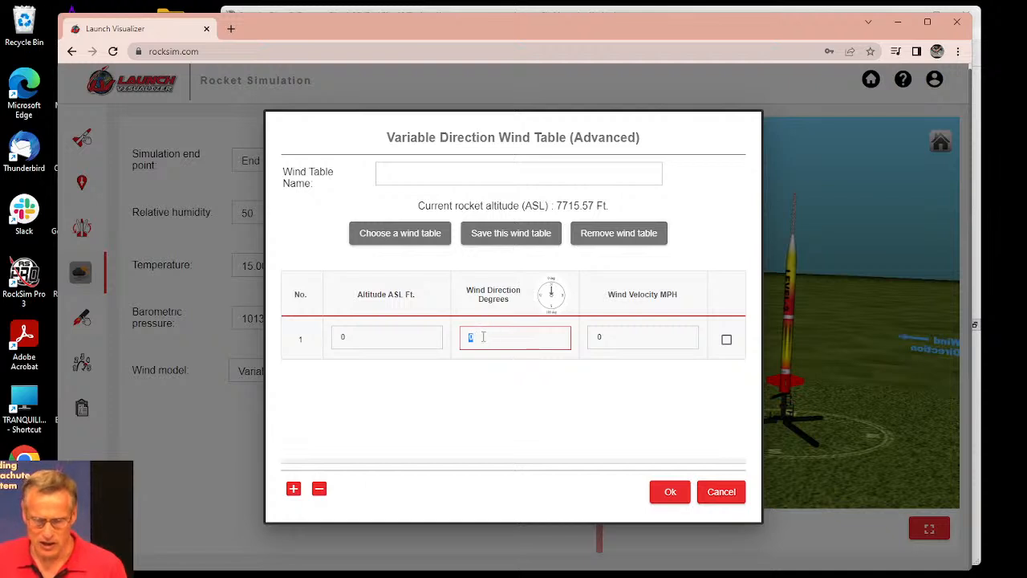
text(27)
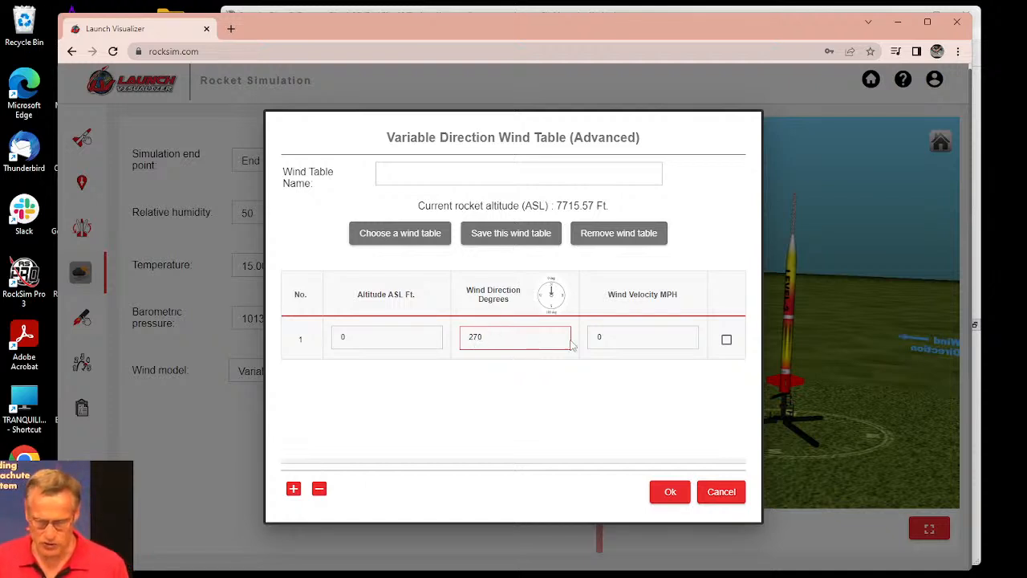
click(602, 337)
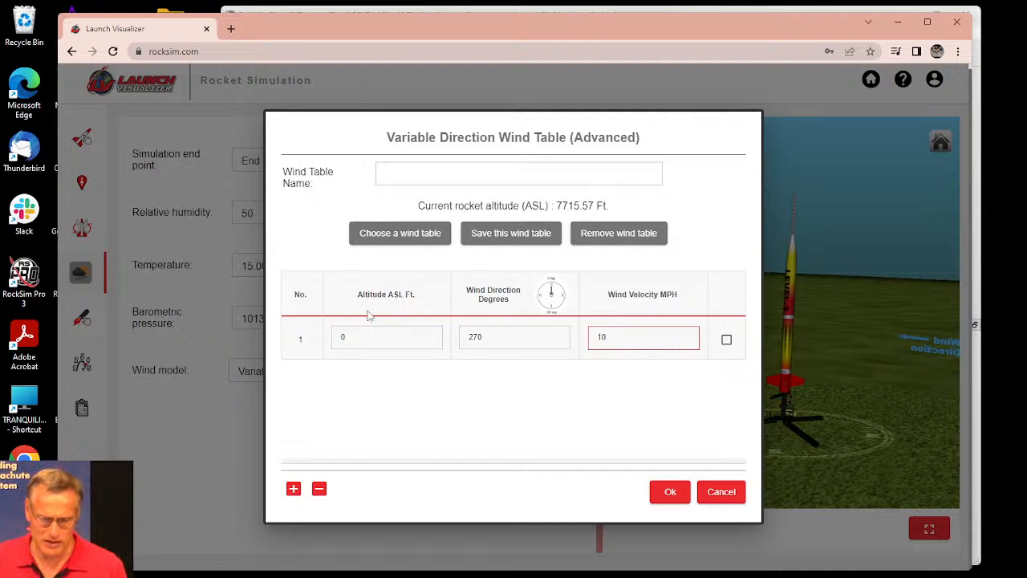
click(340, 338)
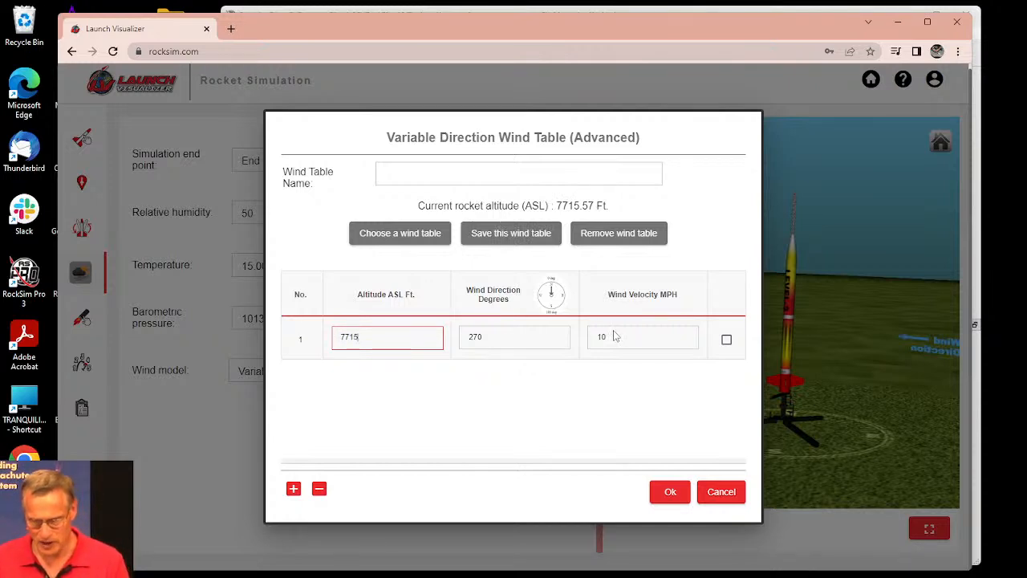
Step: Add a second wind table entry with altitude 8715 ft, direction 280 degrees and velocity 15 MPH
click(294, 488)
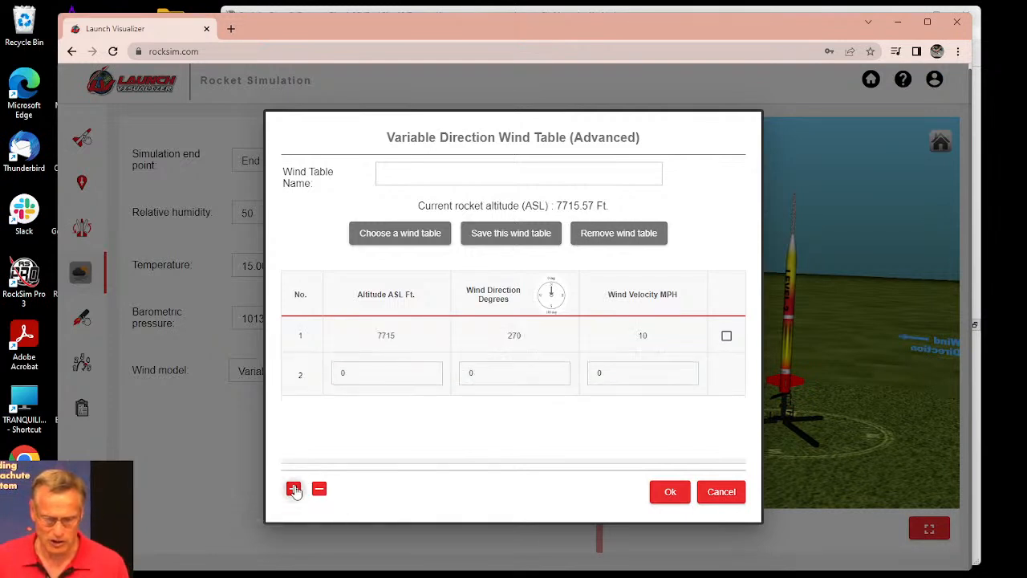
click(359, 374)
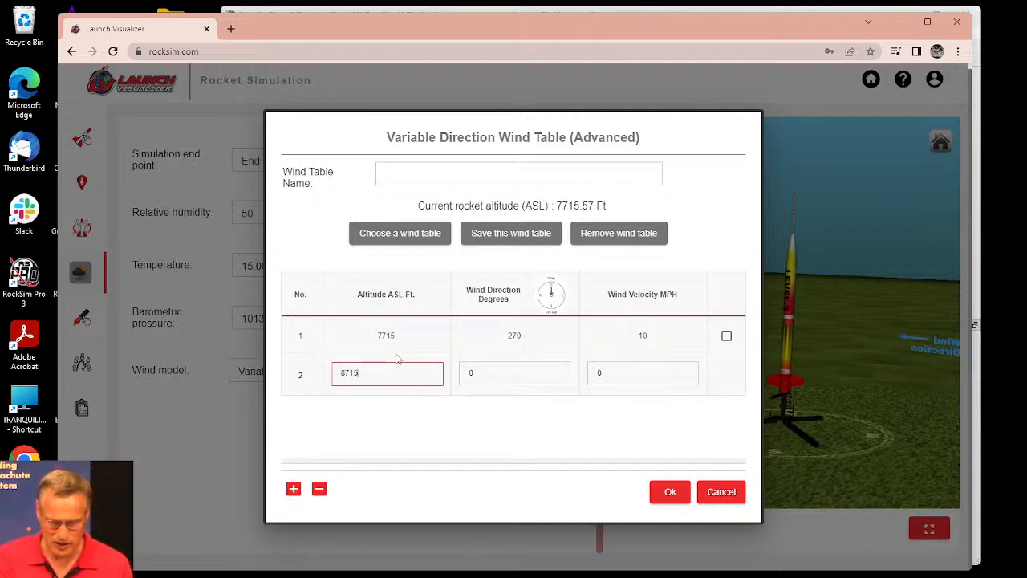
click(510, 374)
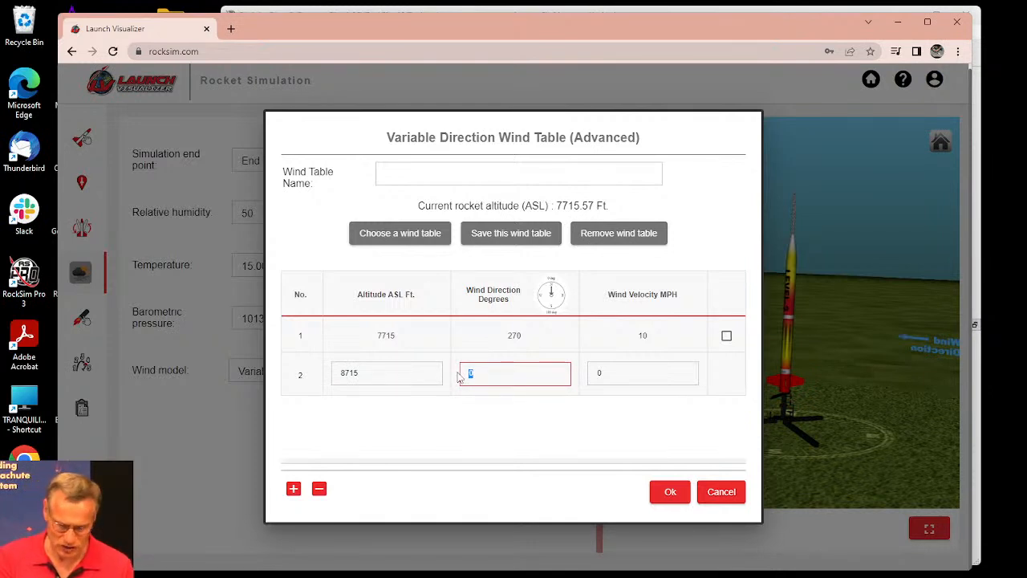
text(28)
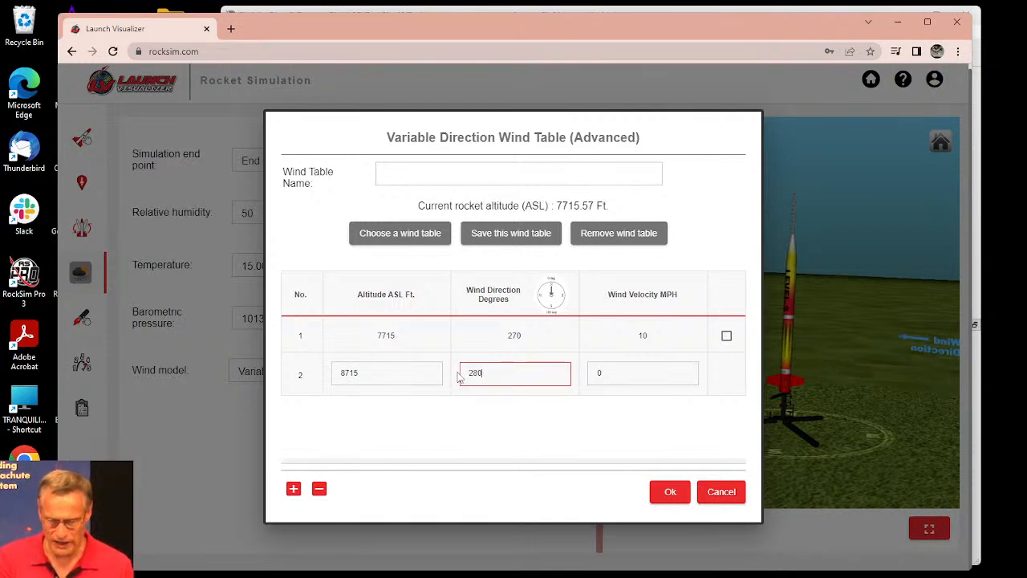
key(Tab)
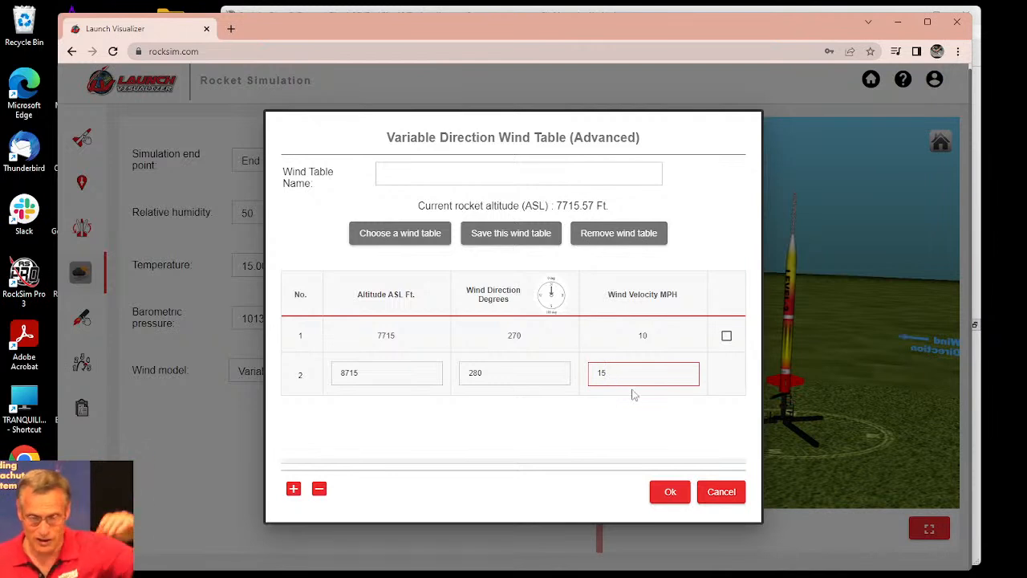
key(Tab)
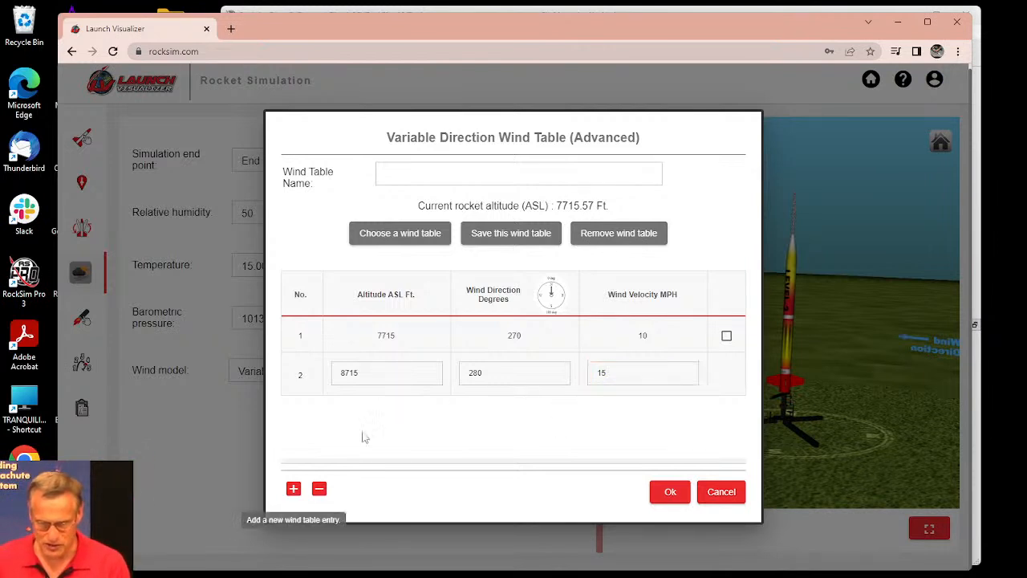
Step: Add a third wind table entry with altitude 9715 ft, direction 0 degrees and velocity 25 MPH
click(293, 491)
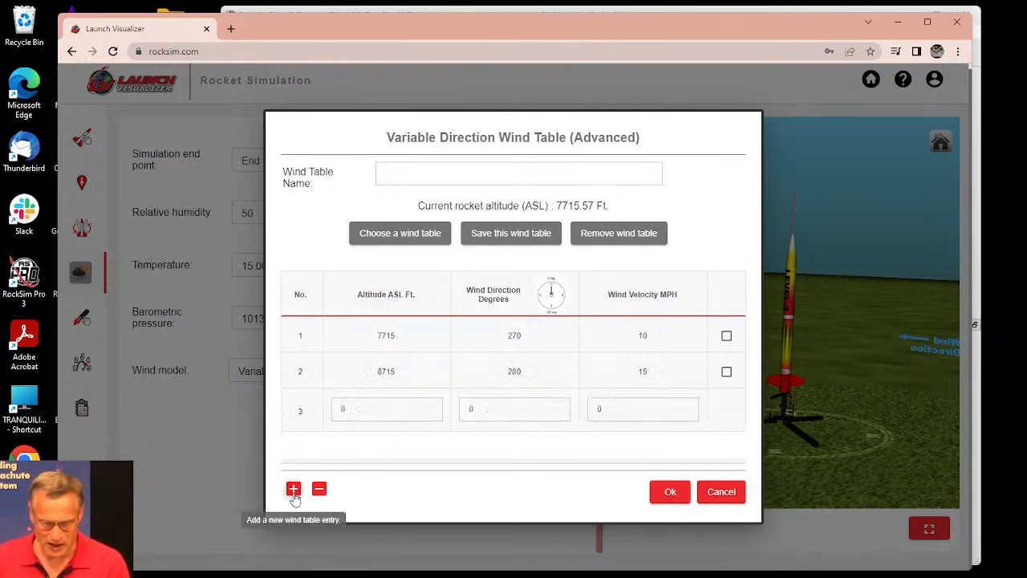
click(363, 407)
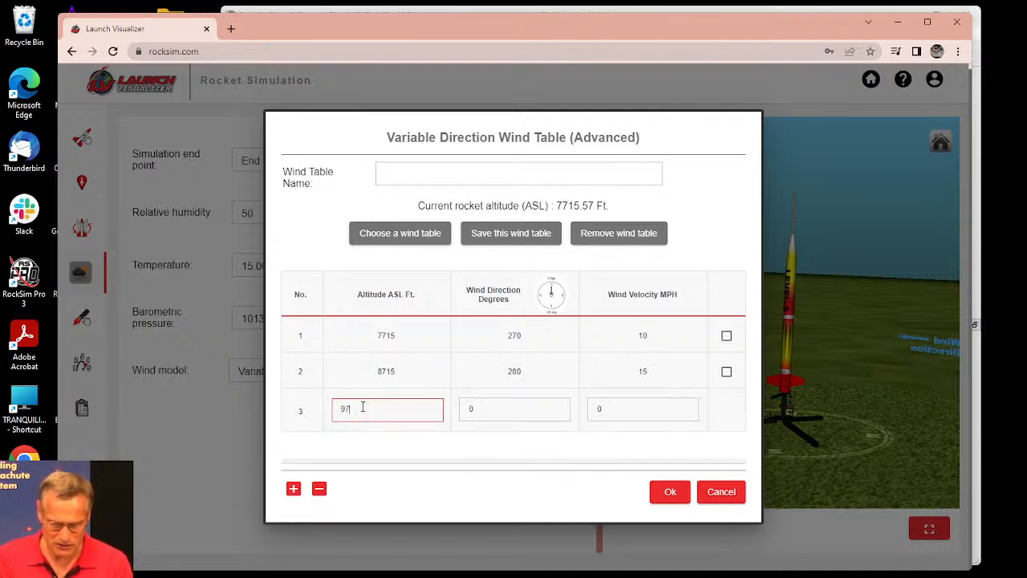
text(9715)
key(Tab)
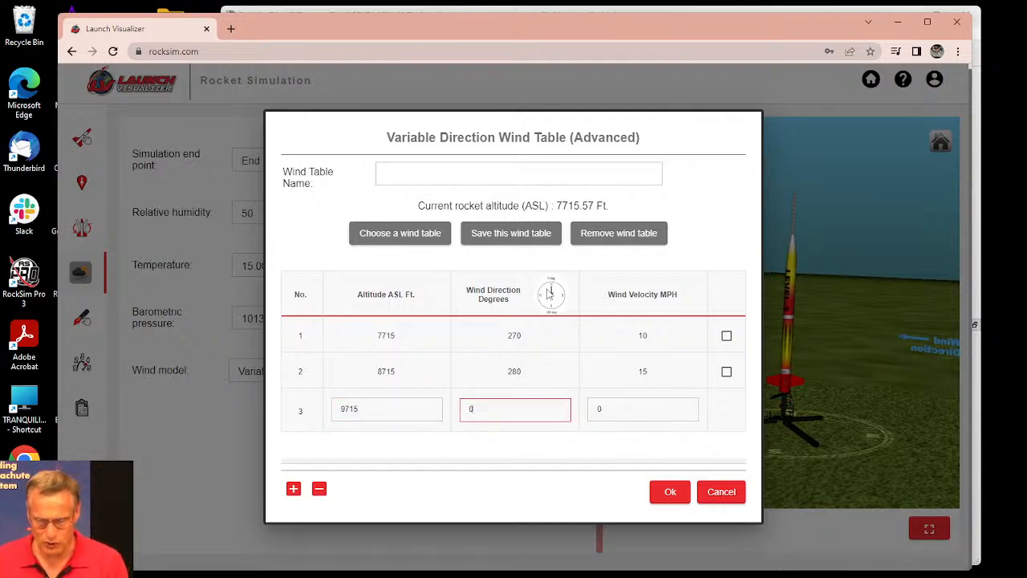
key(Tab)
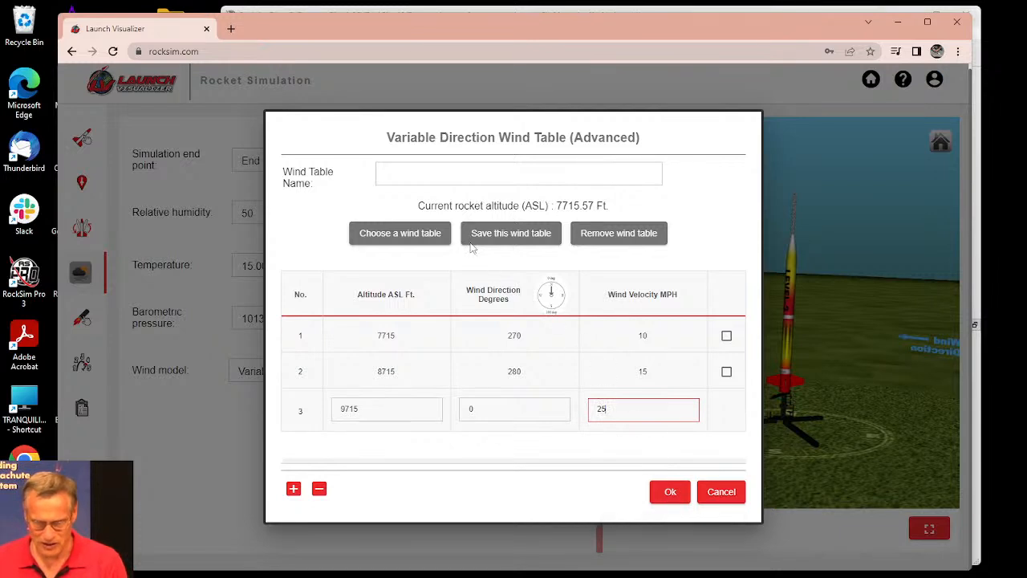
Step: Save the wind table under the name "shear winds" and load it from the saved wind tables
click(423, 178)
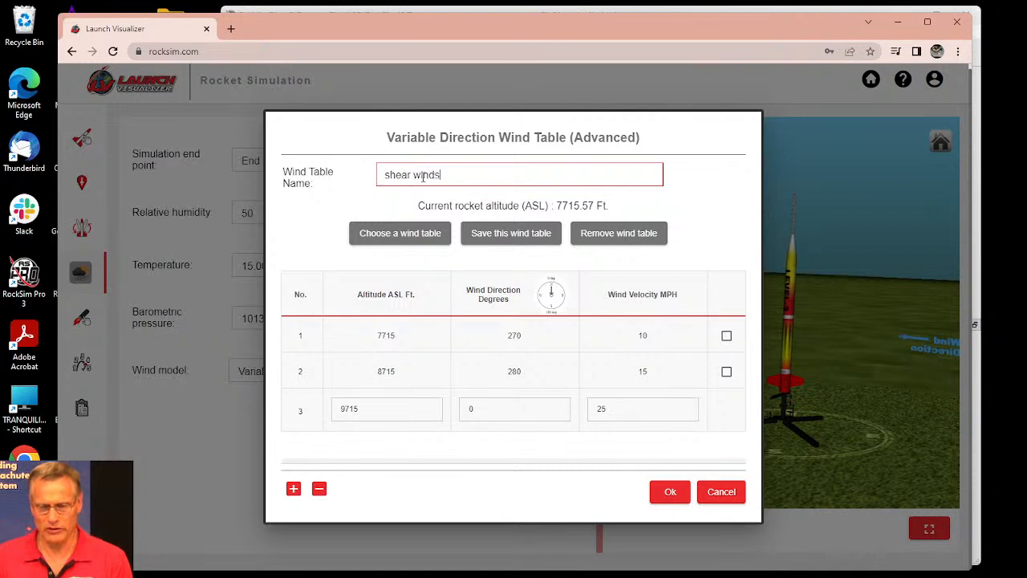
click(504, 240)
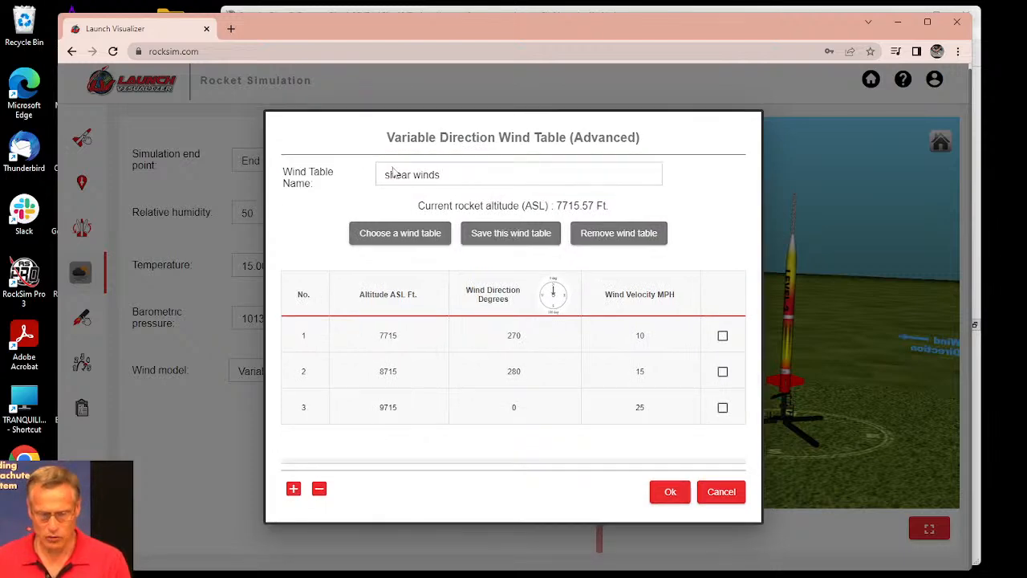
click(398, 238)
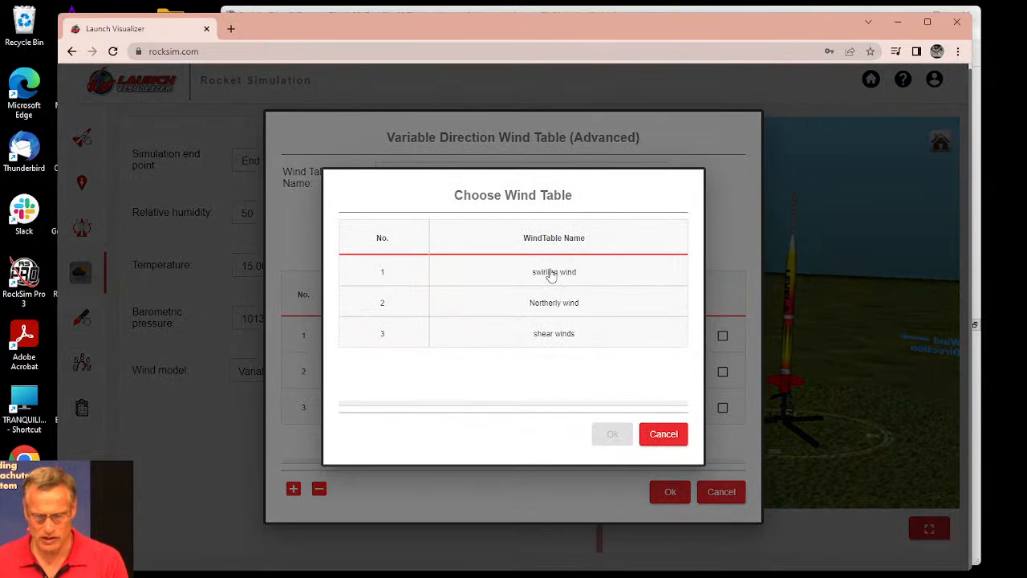
click(560, 337)
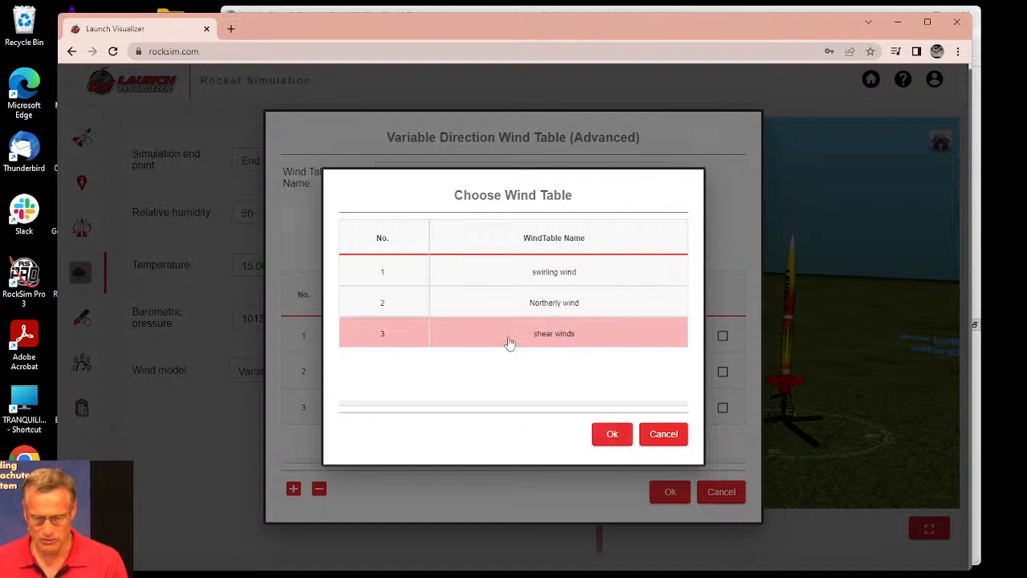
click(613, 435)
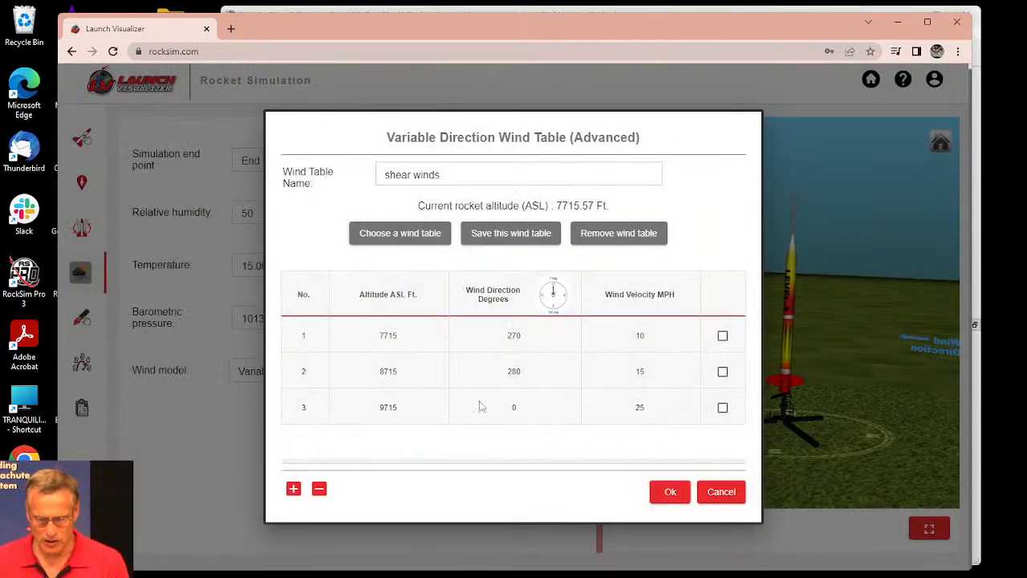
Step: Load the saved "swirling wind" table and look through its altitude, direction and velocity entries
click(425, 235)
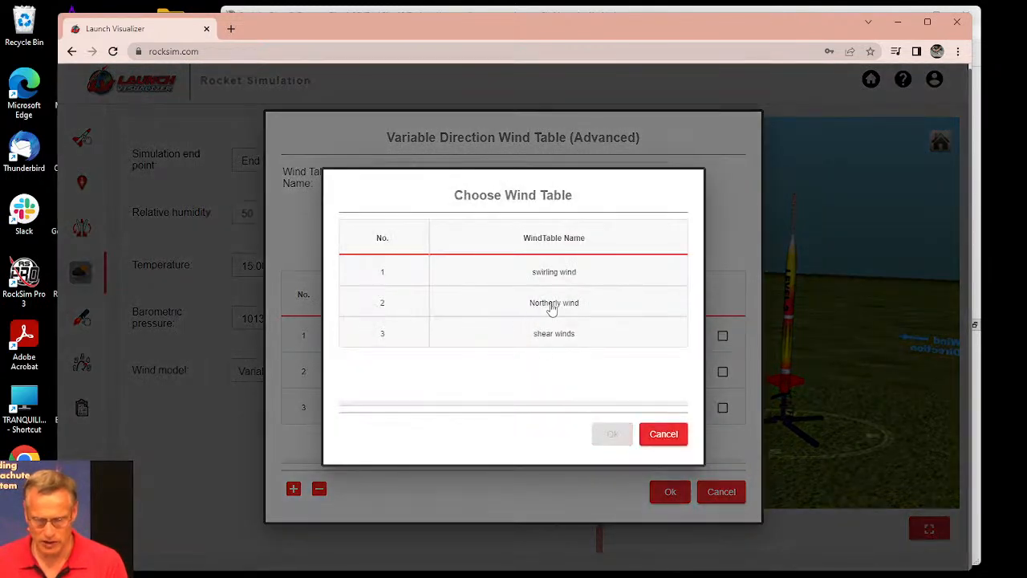
click(551, 272)
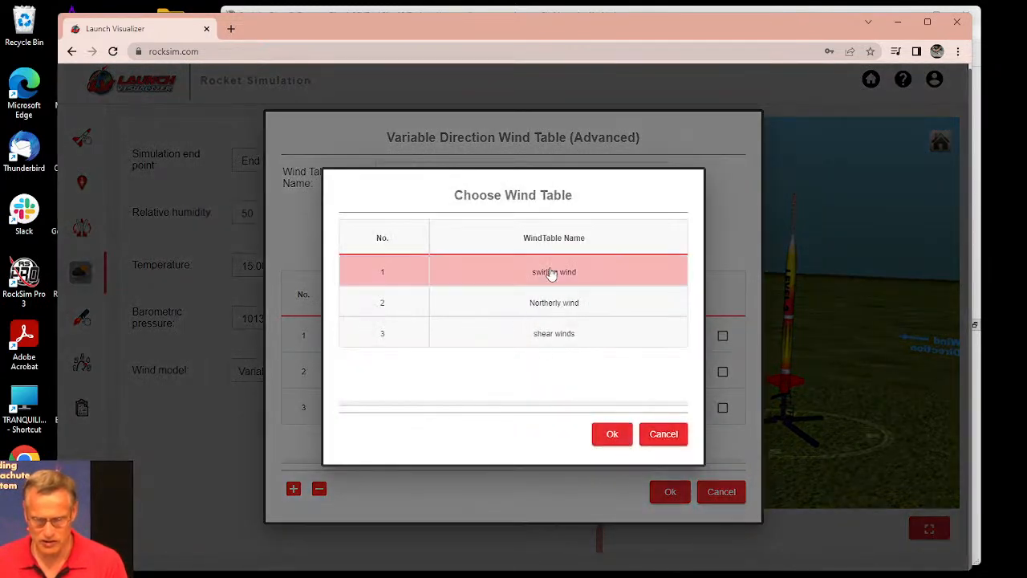
click(612, 434)
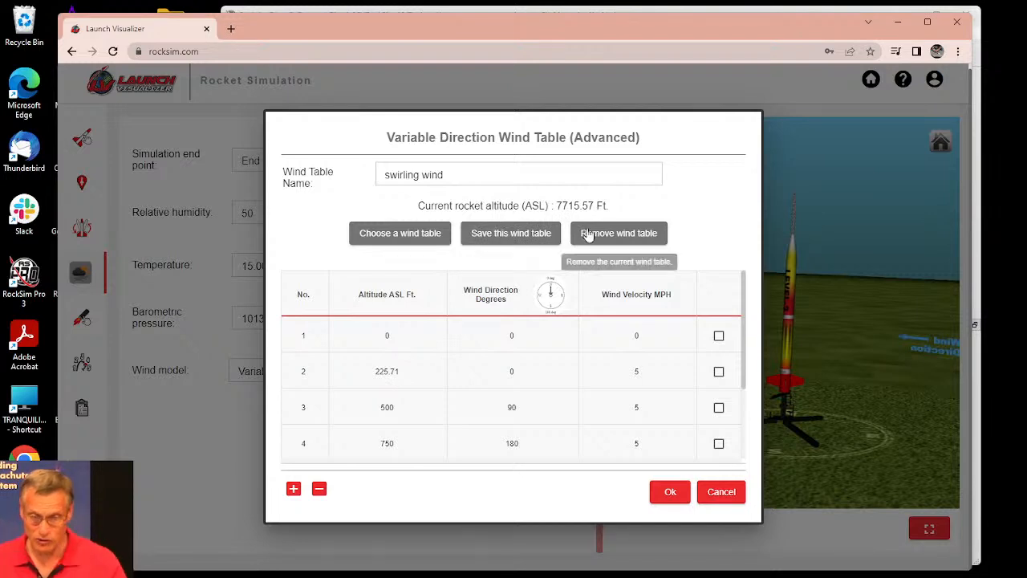
scroll(426, 389, down, 2)
scroll(411, 436, up, 2)
scroll(407, 393, down, 2)
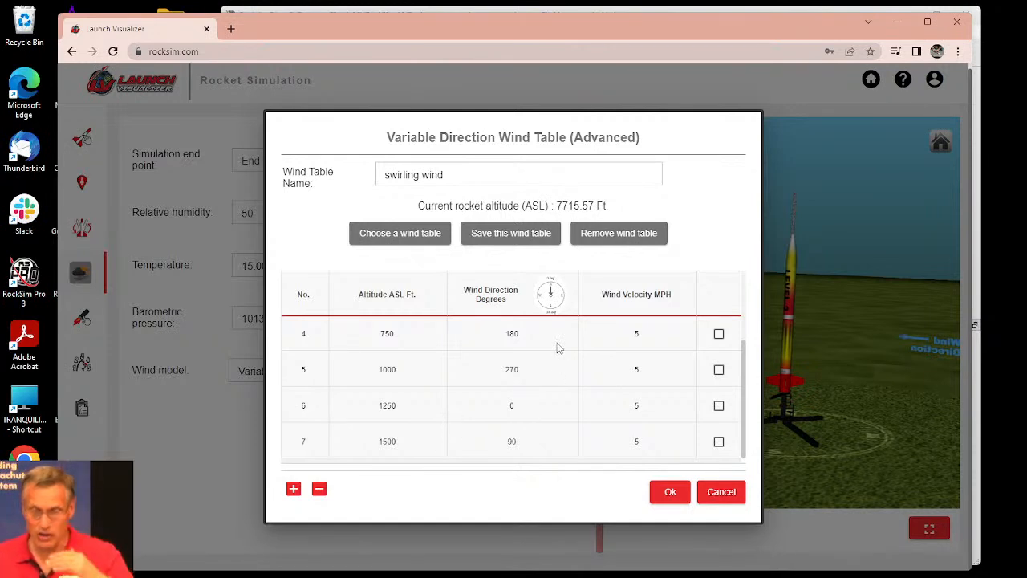
Step: Load the saved "shear winds" table and apply it as the launch wind model
click(432, 234)
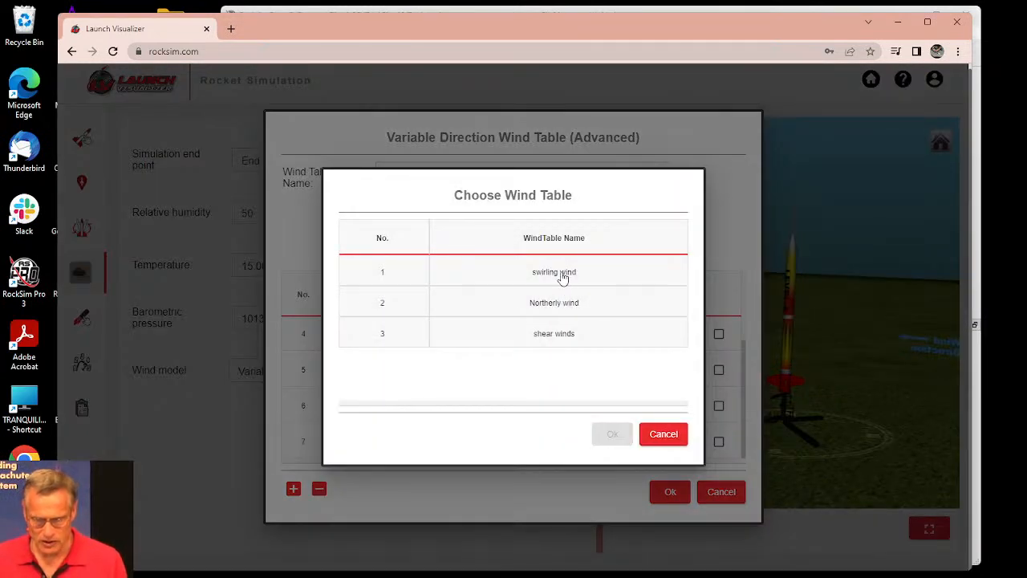
click(552, 337)
click(609, 435)
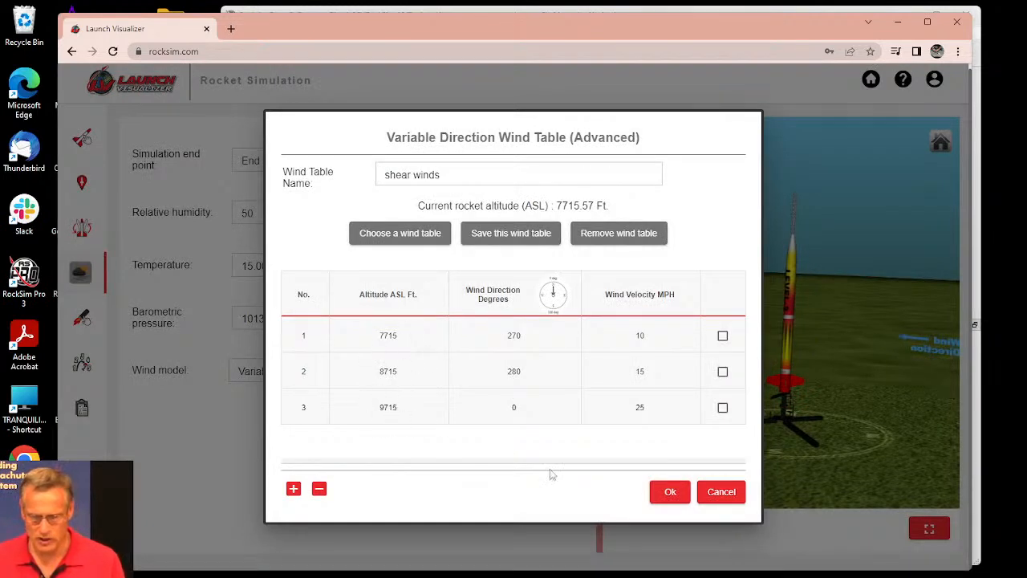
click(660, 491)
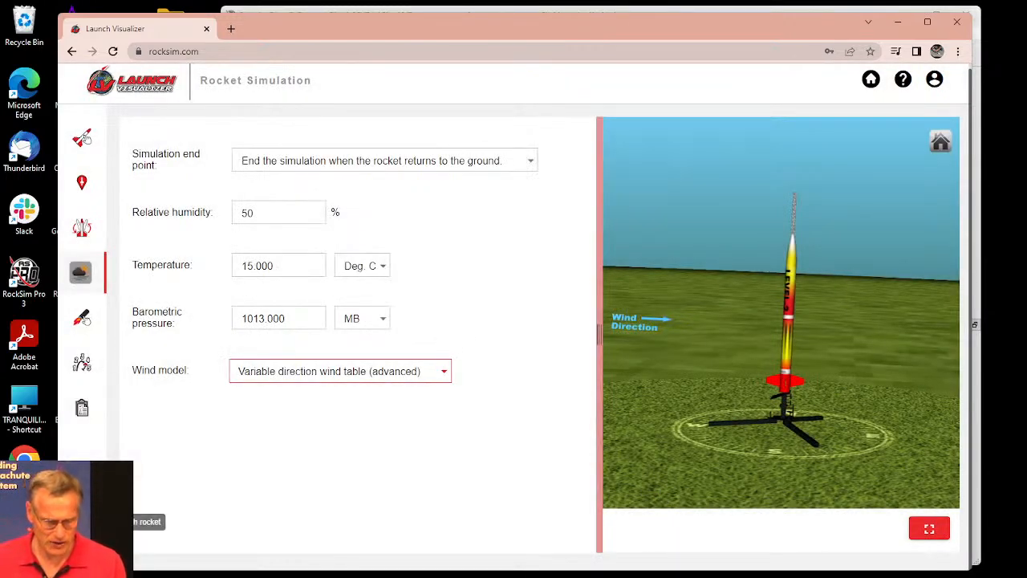
Step: Run a simulation of the rocket with the comment "shear winds"
click(82, 520)
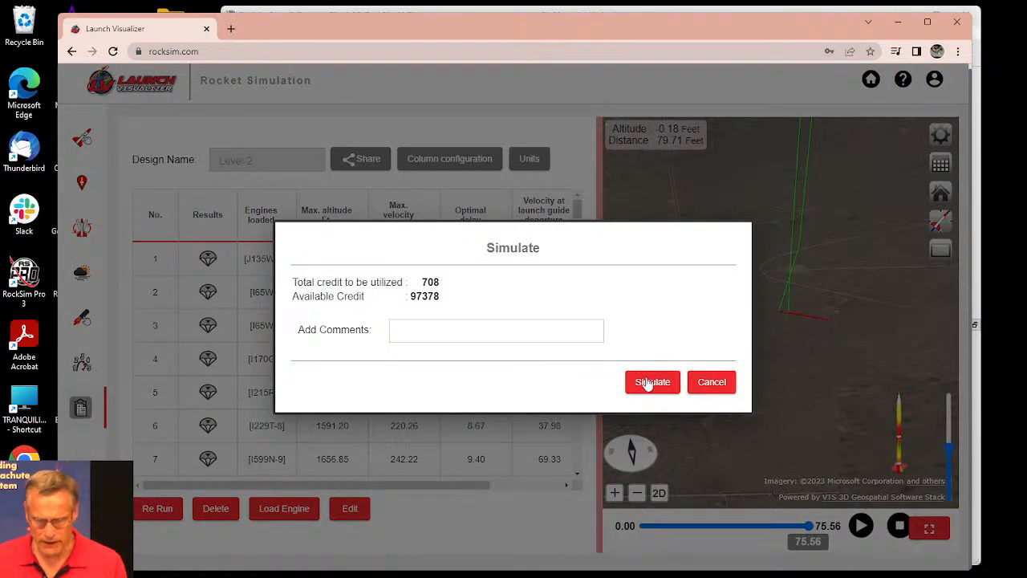
click(452, 330)
text(shear wind)
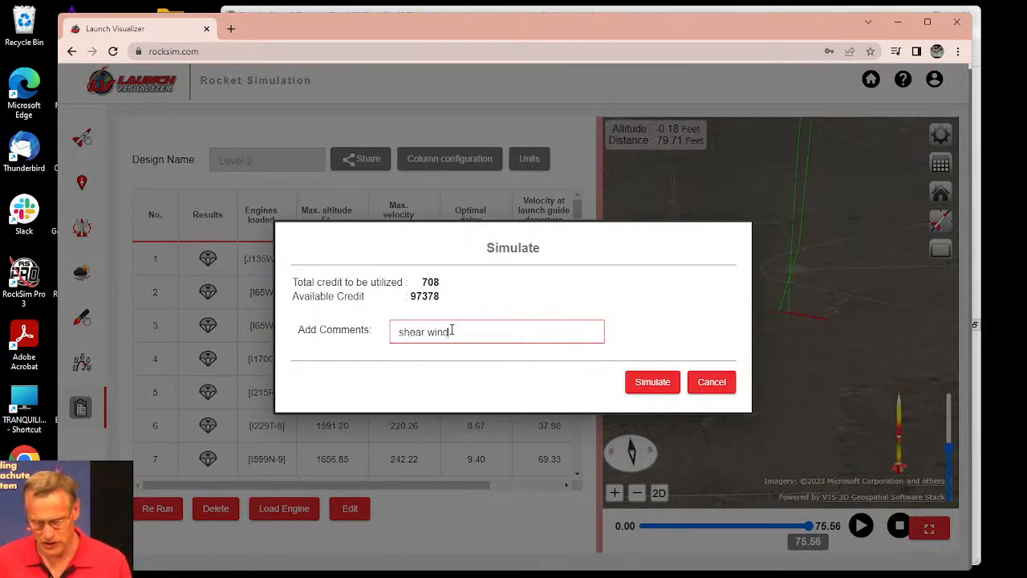
text(s)
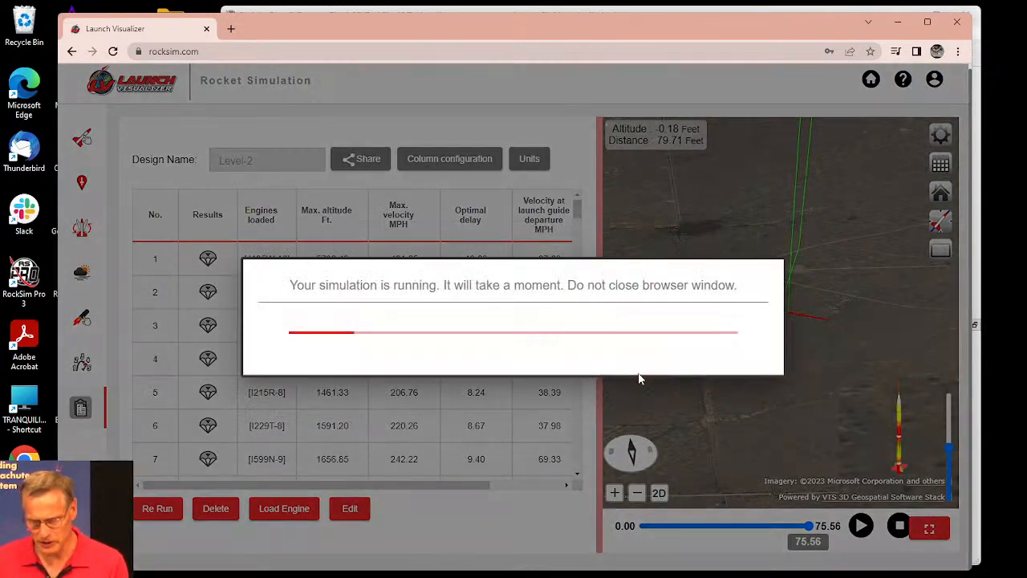
click(640, 380)
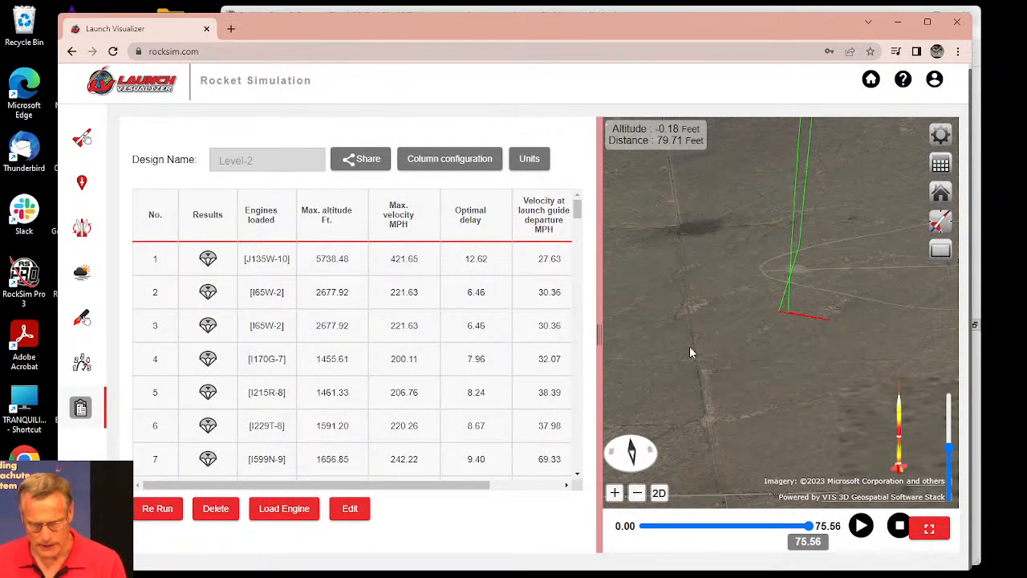
Step: Find the last J250FJ-14 result in the simulation list and briefly play its flight in the enlarged 3D view
scroll(543, 340, down, 5)
drag(577, 231, 565, 480)
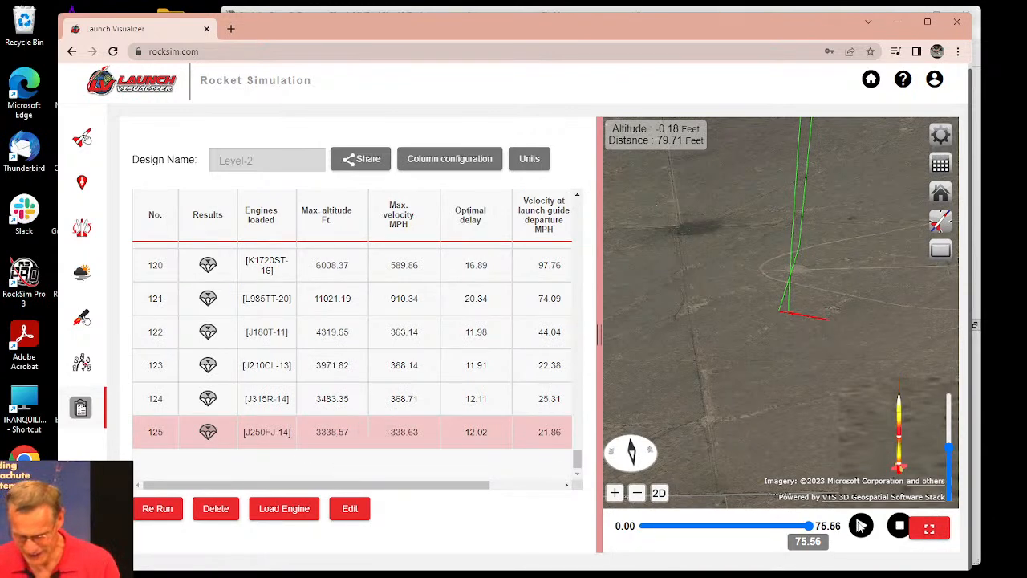
click(929, 529)
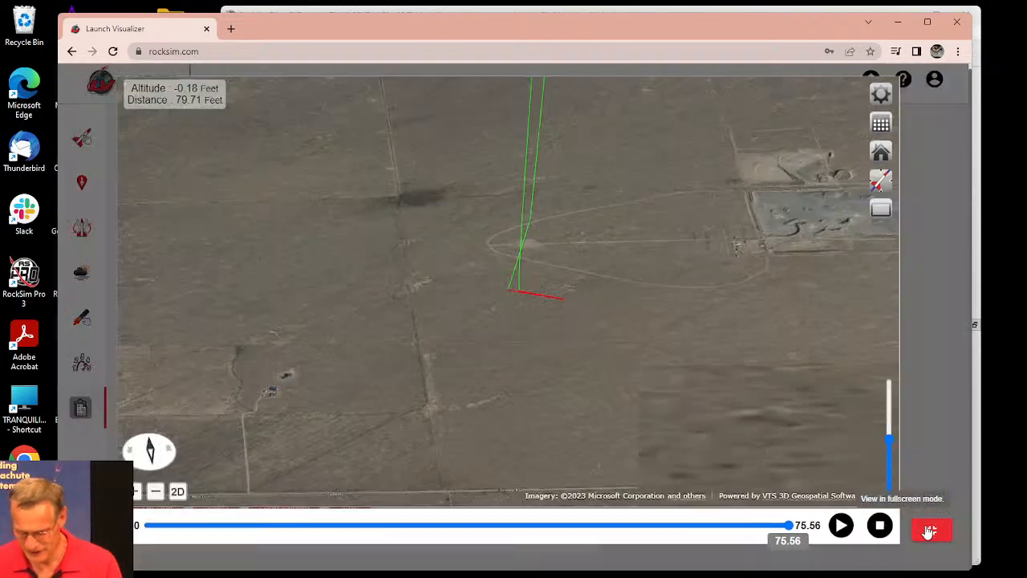
click(848, 527)
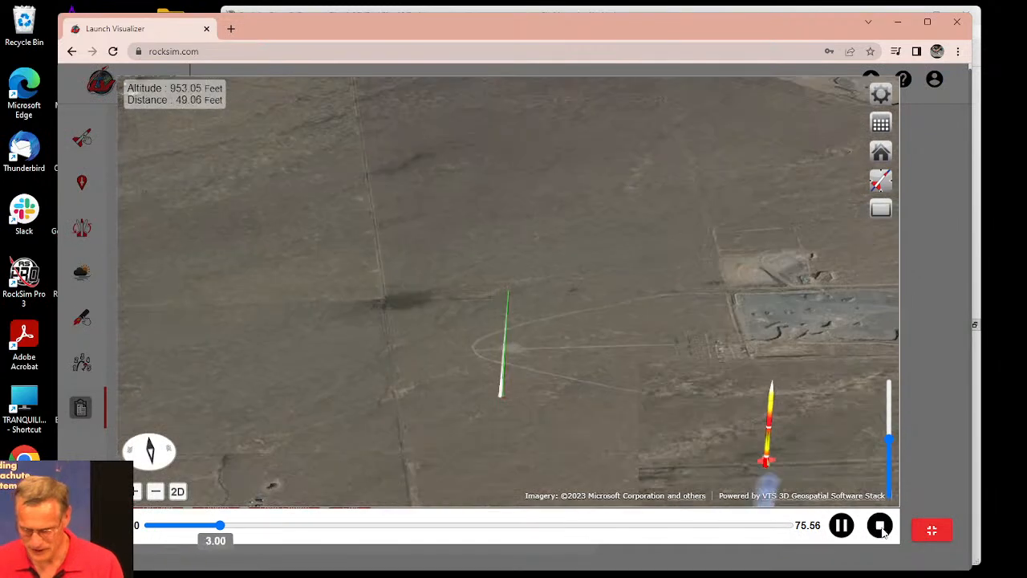
click(880, 527)
click(923, 532)
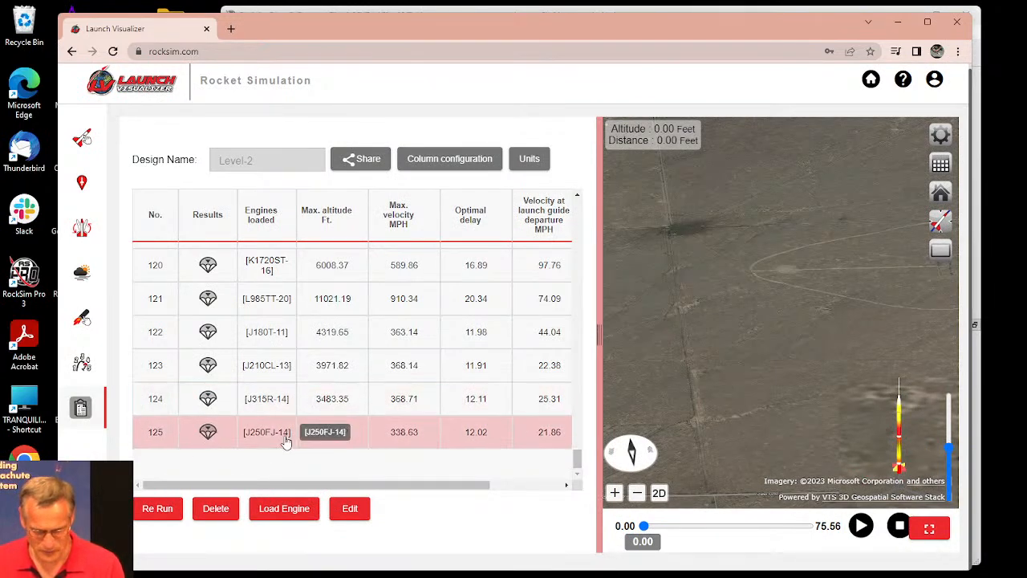
Step: Replay the J250FJ-14 flight in the enlarged view, switching to the flight path camera and rotating the compass toward north
click(155, 509)
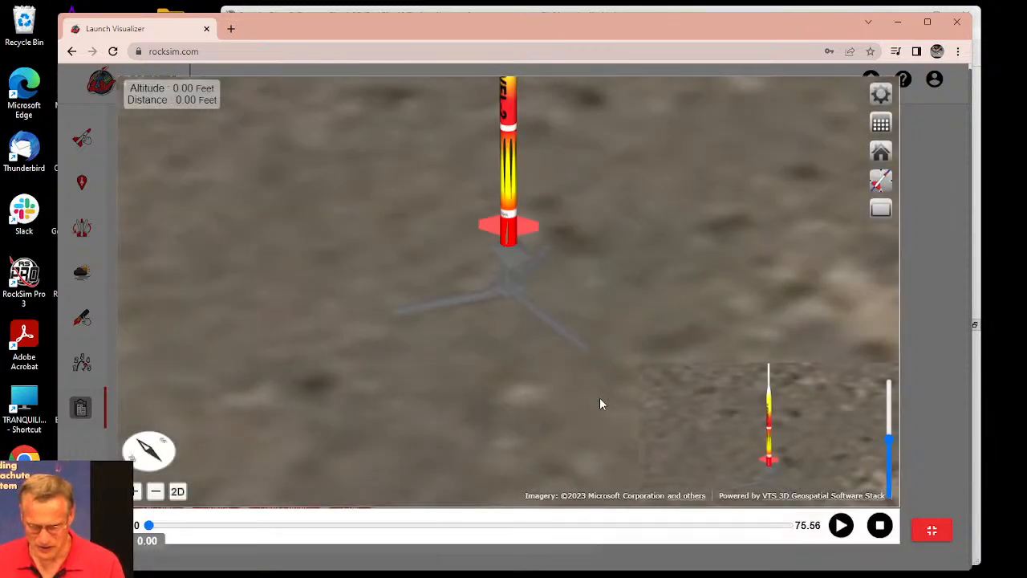
click(840, 526)
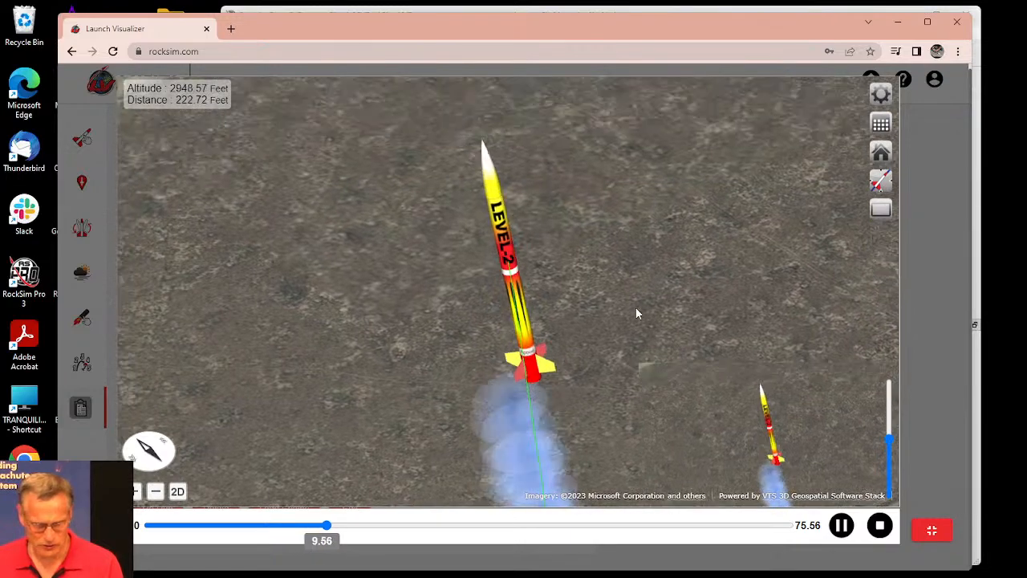
click(881, 209)
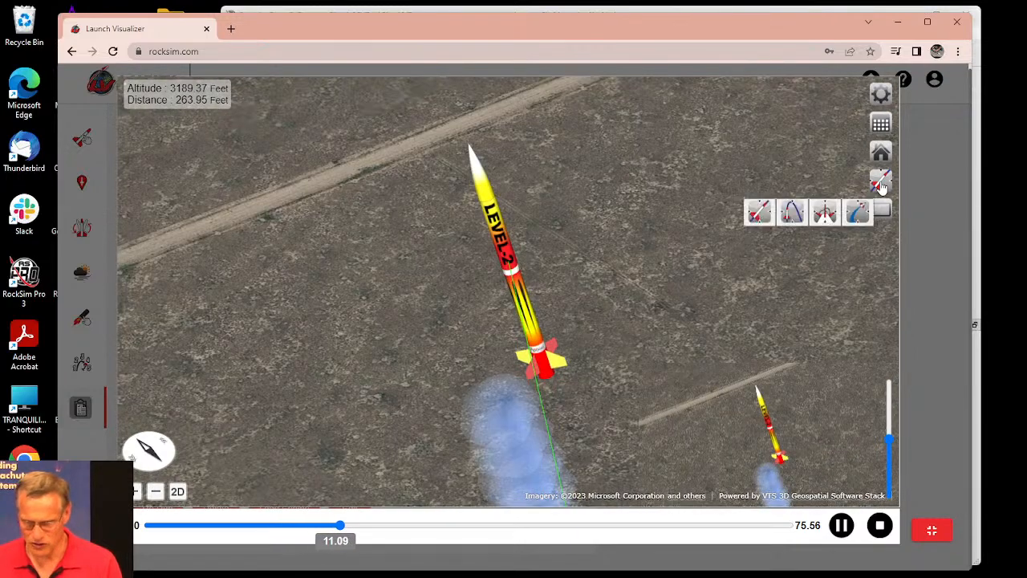
click(793, 211)
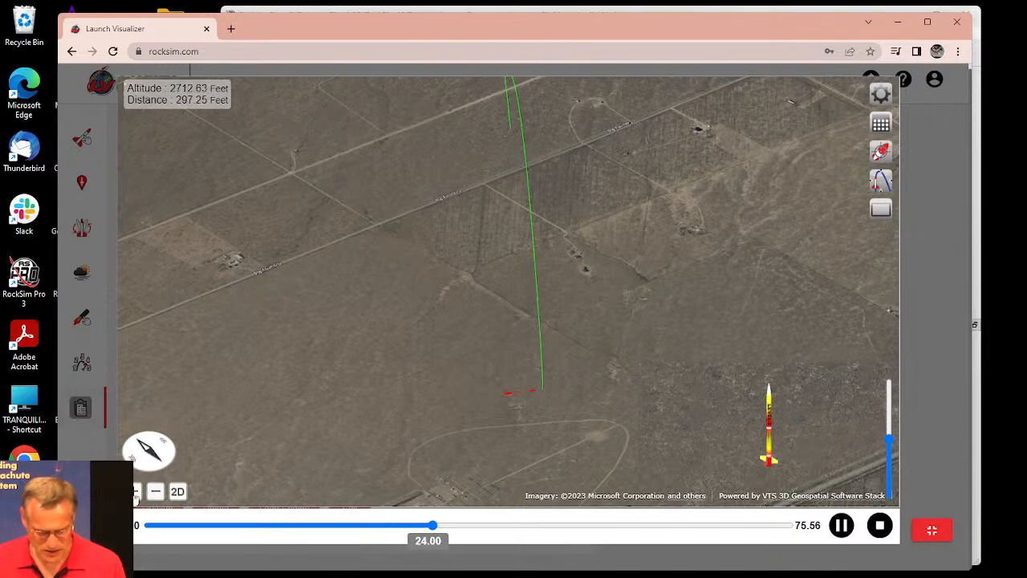
drag(150, 453, 294, 464)
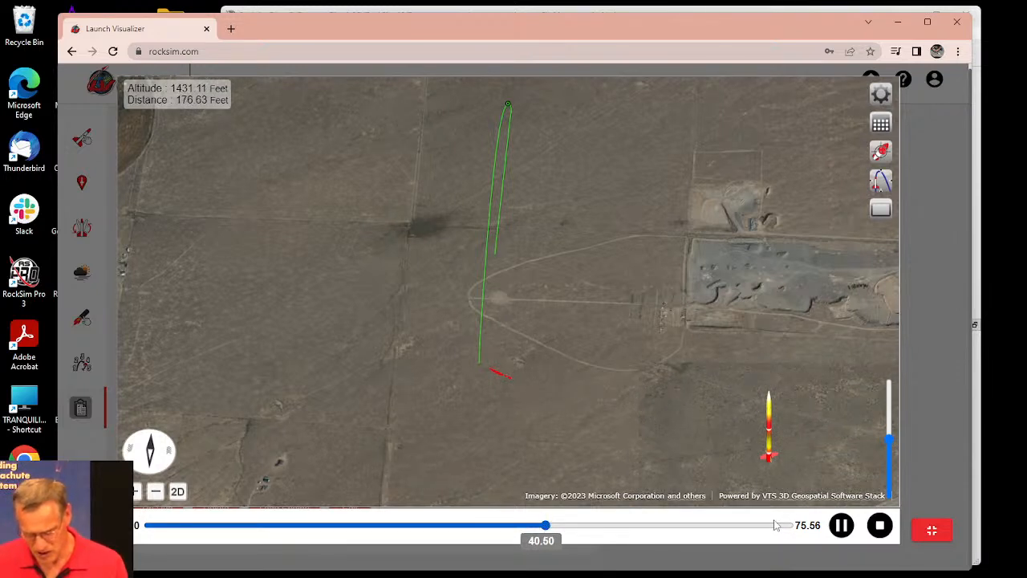
key(space)
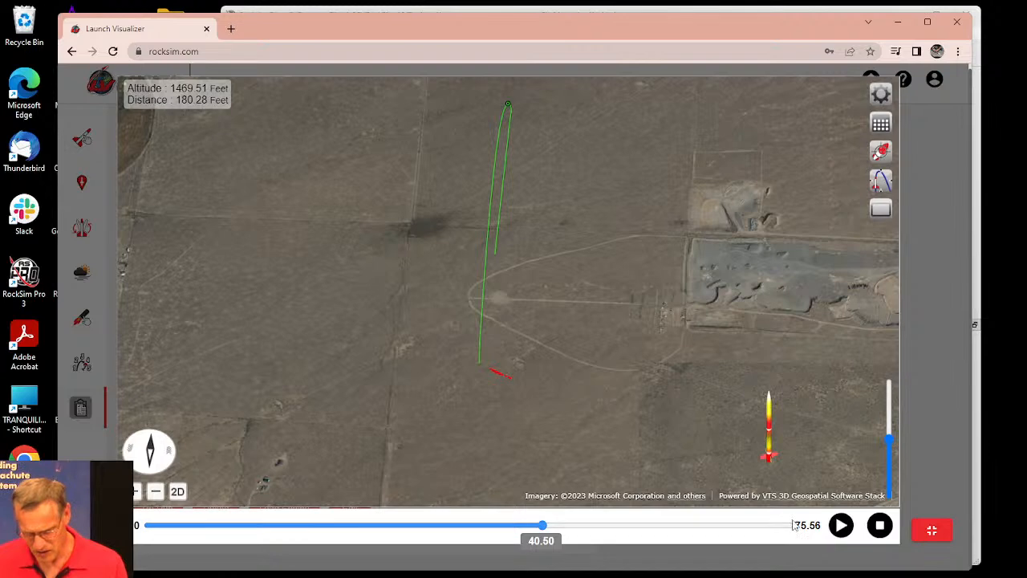
click(931, 531)
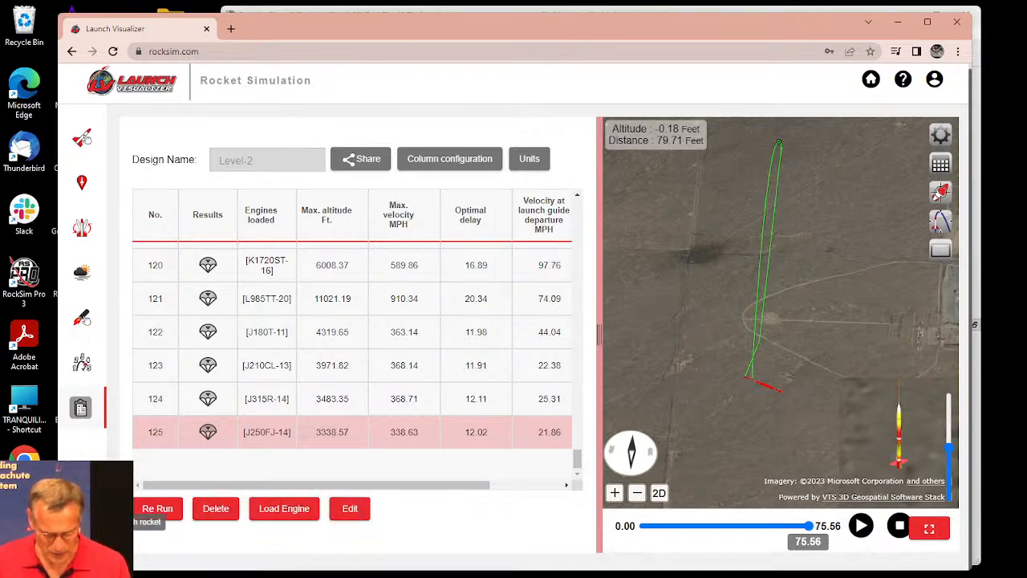
Step: Run the simulation again from the launch conditions without a comment and check the end of the results list
click(81, 273)
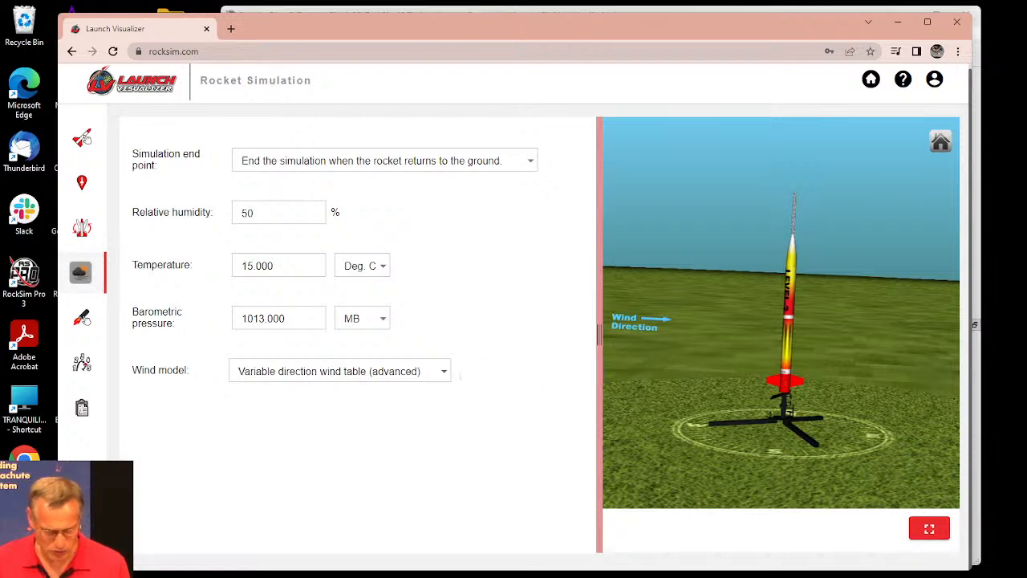
click(88, 520)
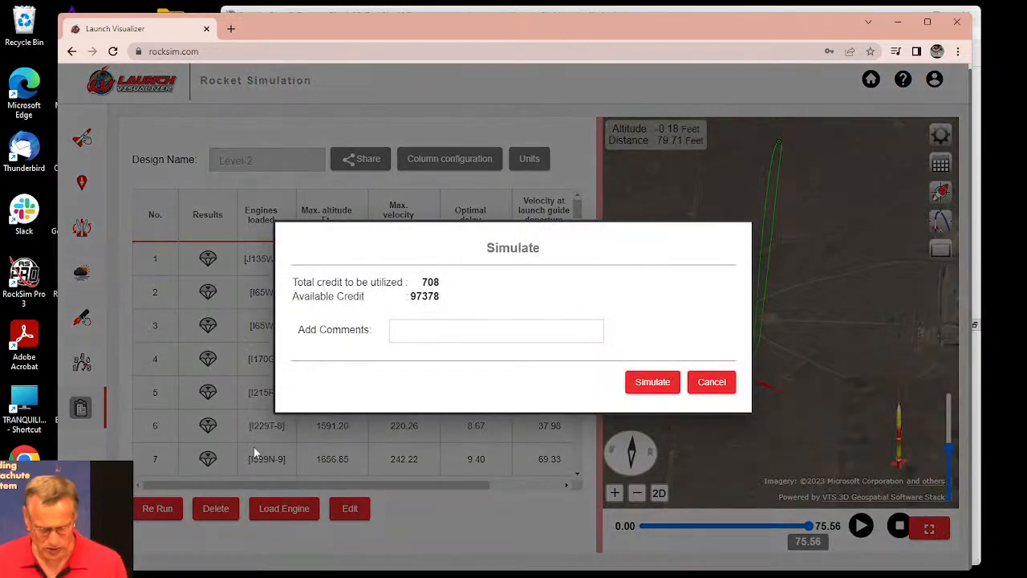
click(661, 383)
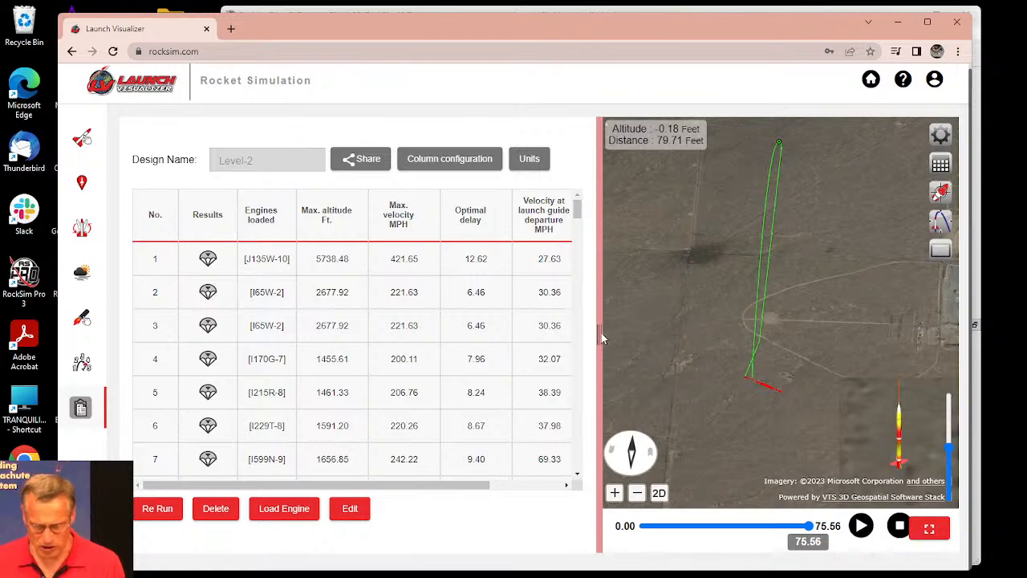
scroll(376, 418, down, 4)
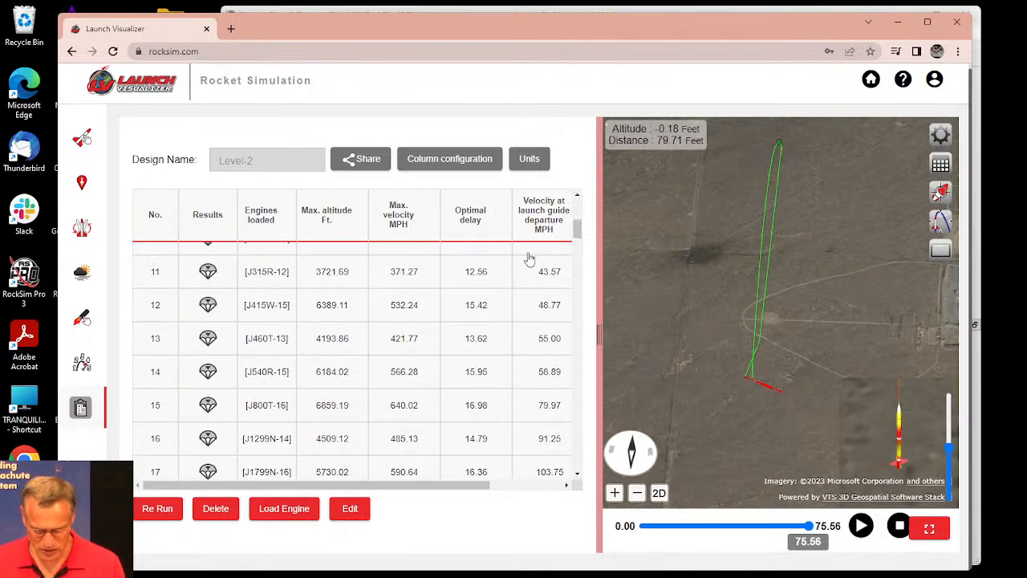
drag(576, 231, 578, 459)
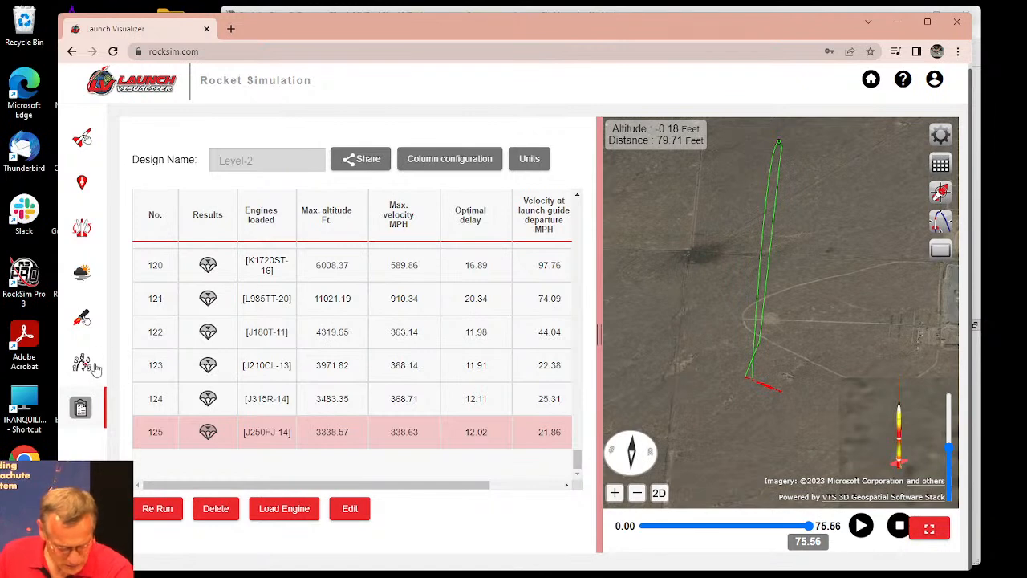
Step: Search the engines for "j250", load the Hypertek J250-440CC125J into the 54 mm mount and run the simulation
click(84, 318)
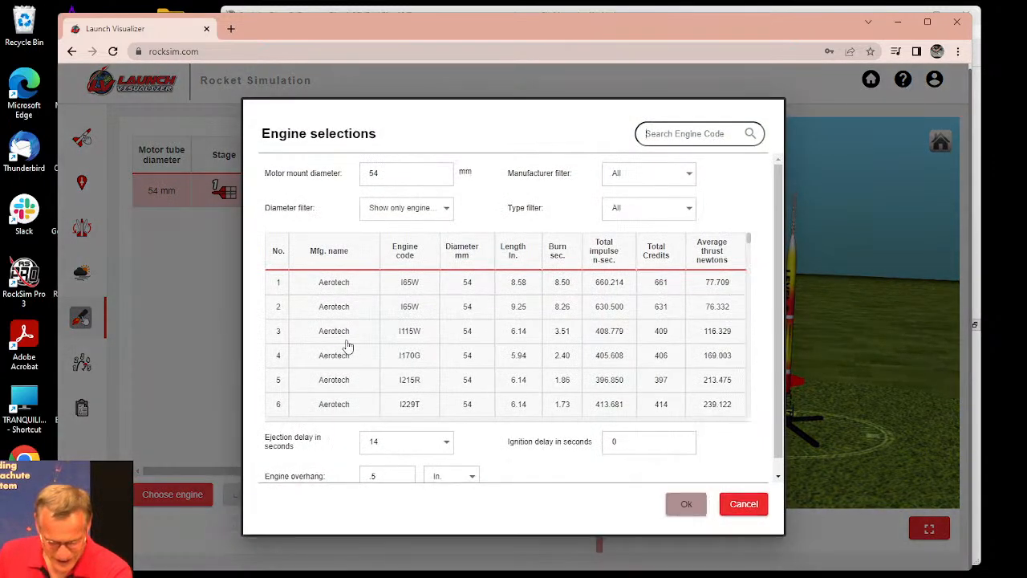
click(666, 135)
text(j2)
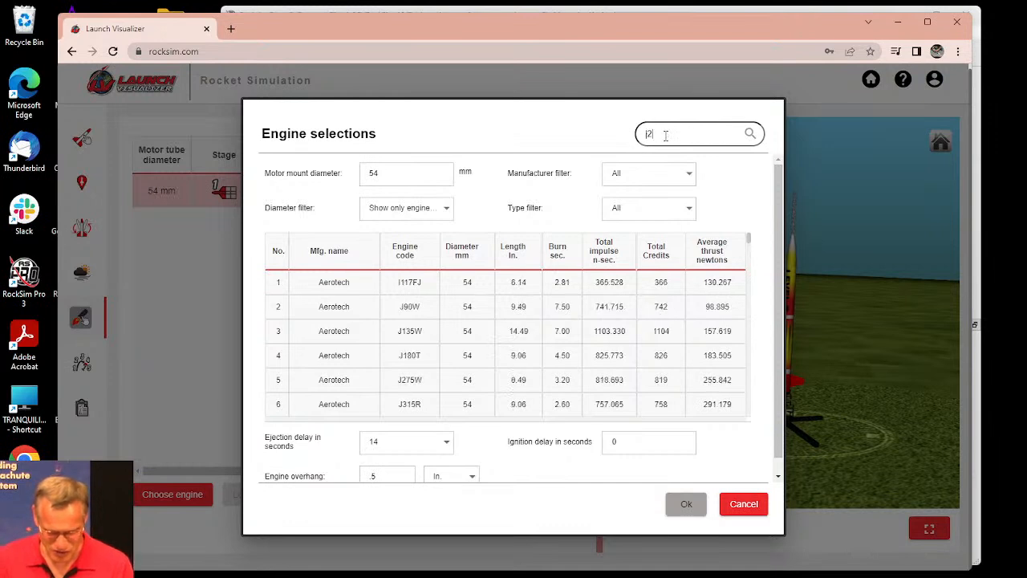
text(50)
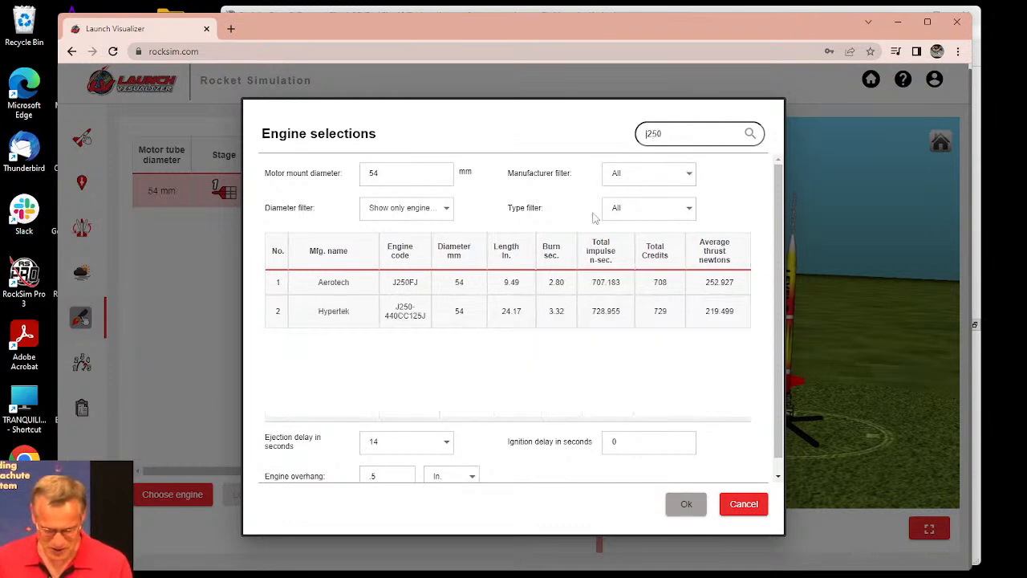
click(341, 313)
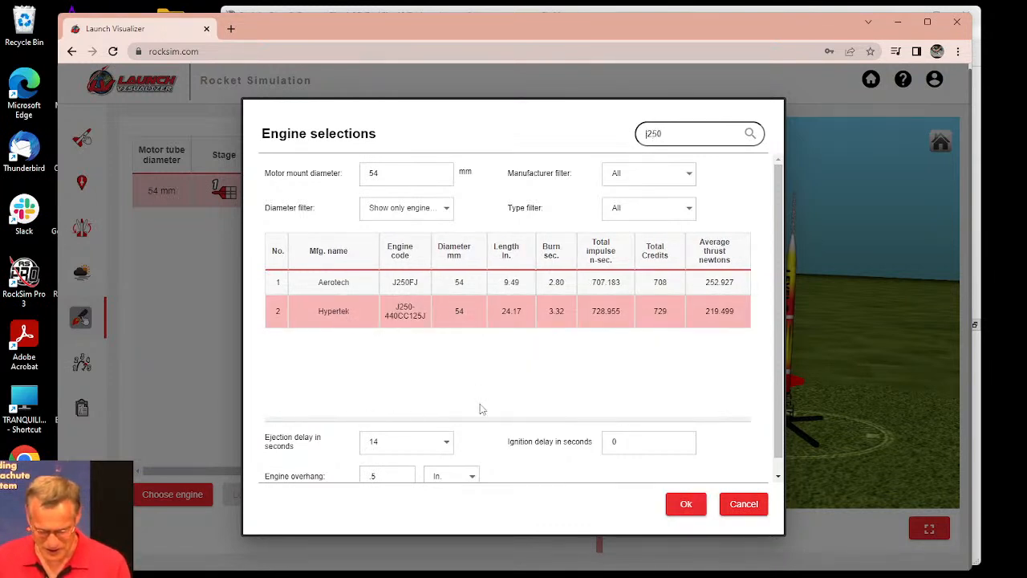
click(686, 504)
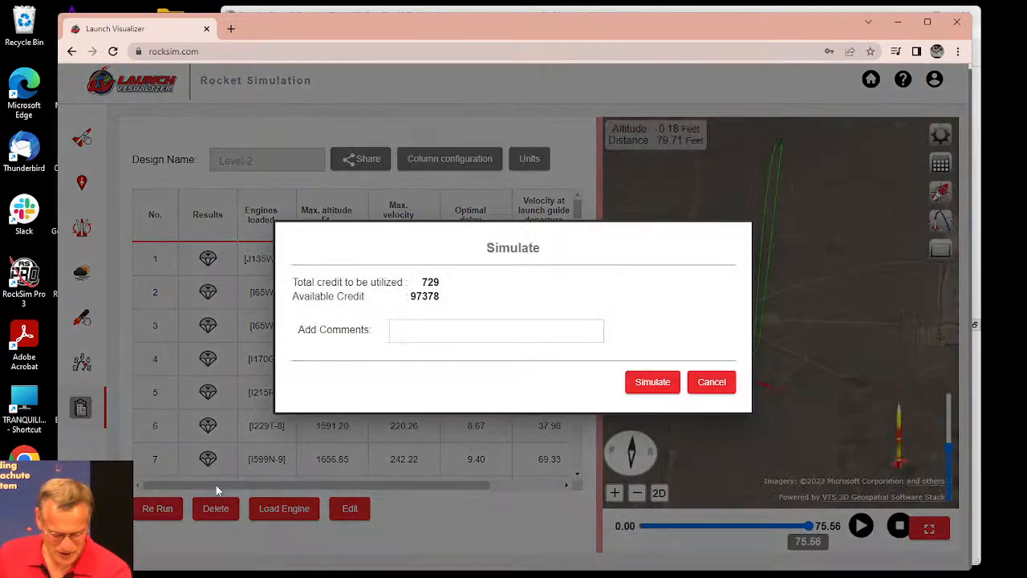
click(647, 384)
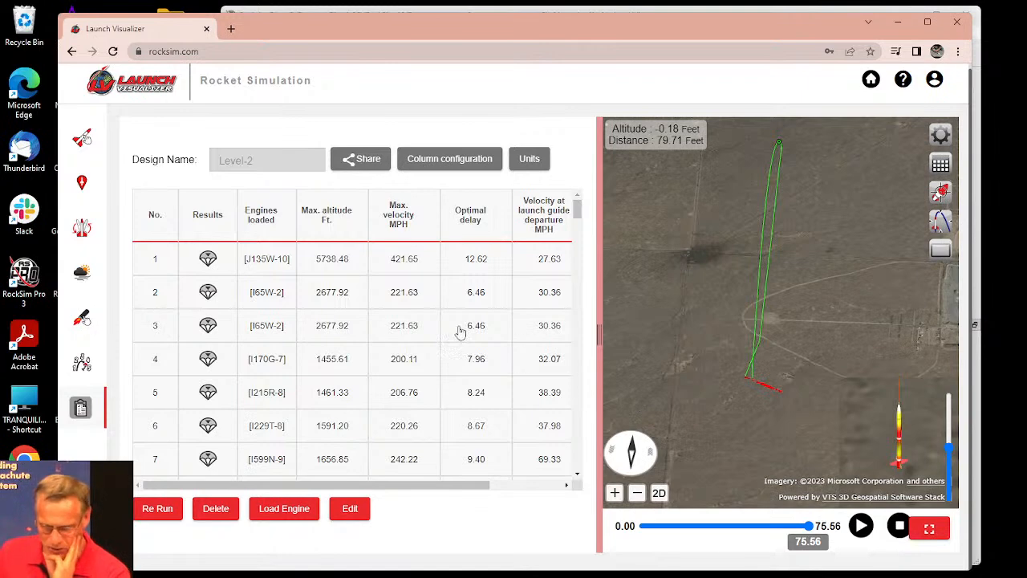
Step: Change the wind model to steady wind at all altitudes with a wind direction of 228 degrees
click(85, 320)
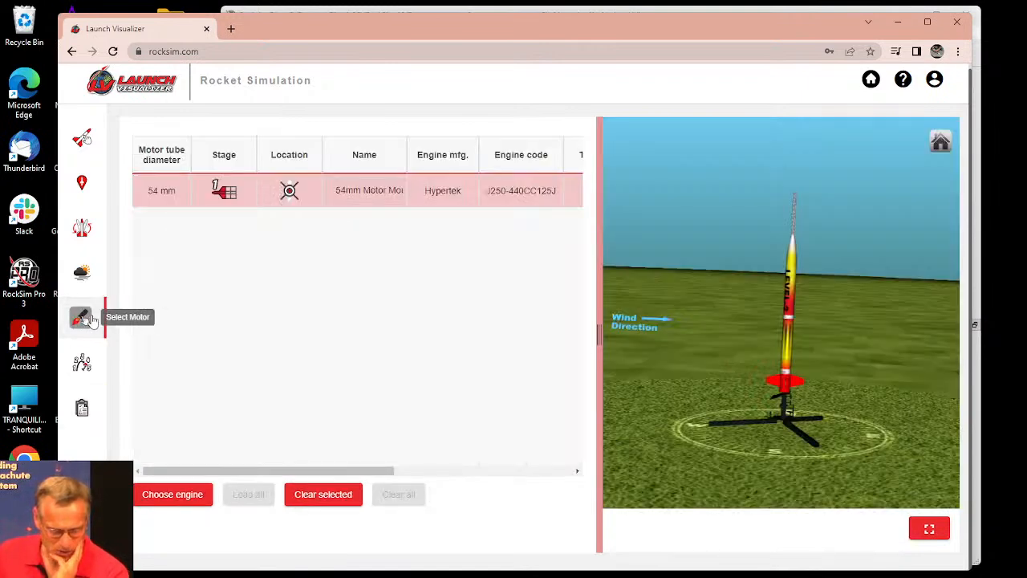
click(83, 282)
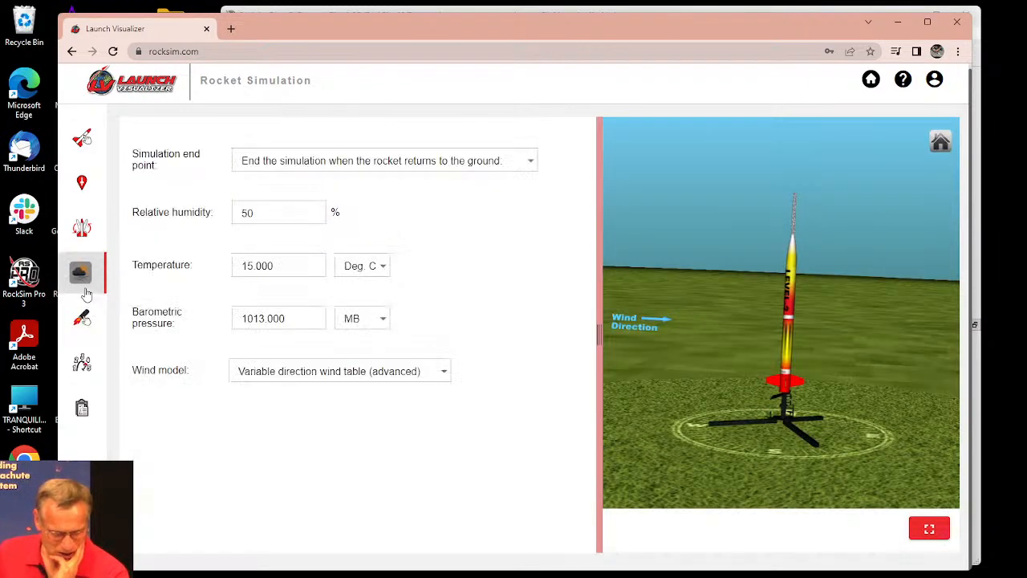
click(349, 374)
click(317, 342)
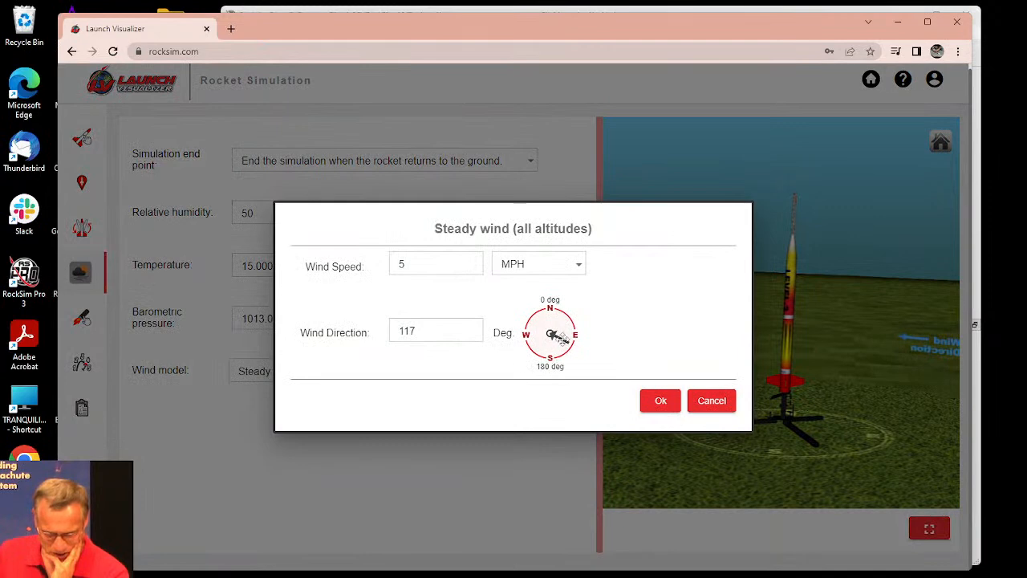
drag(565, 344, 531, 359)
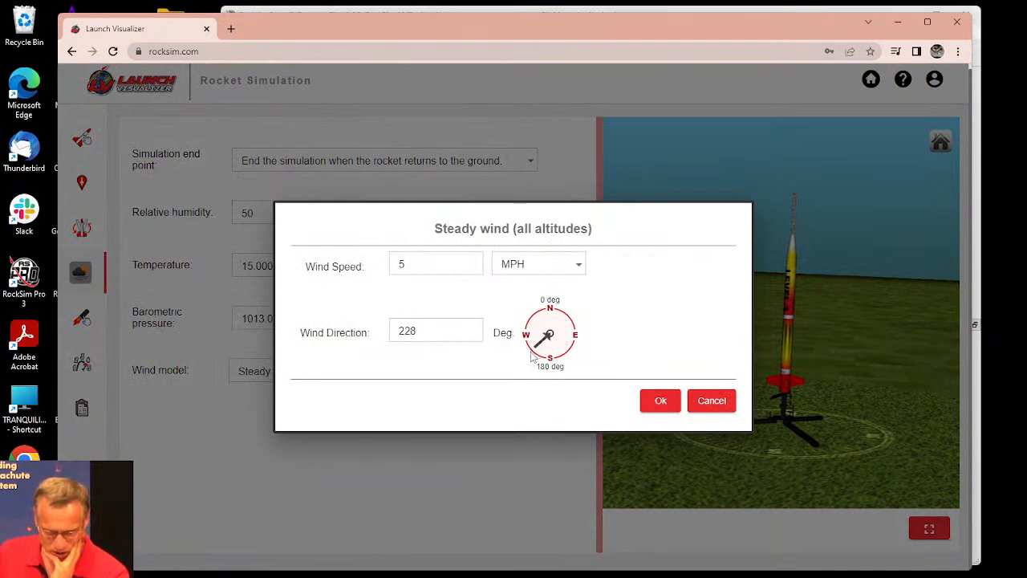
click(659, 402)
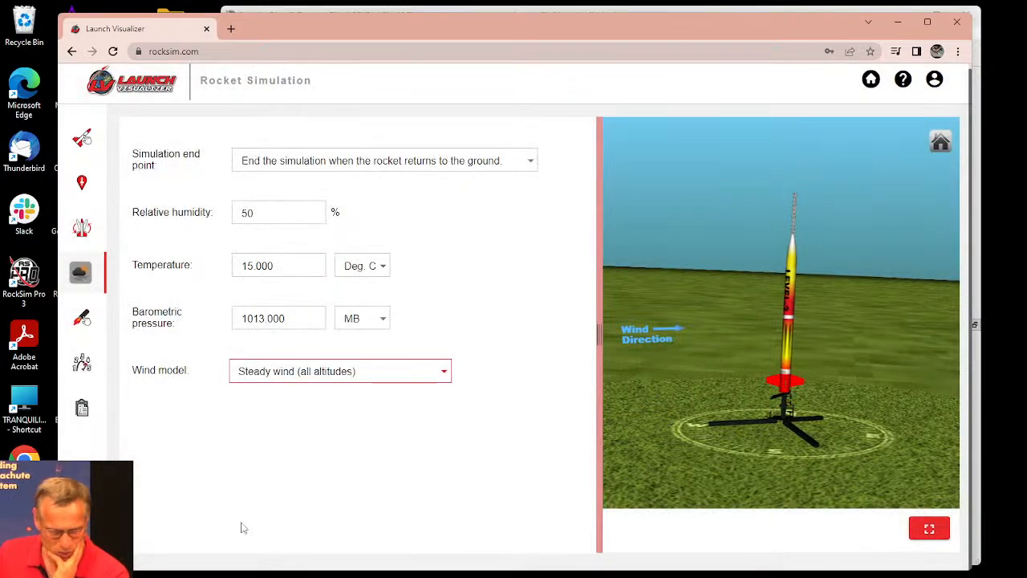
Step: Run the steady-wind simulation without a comment and switch the enlarged replay to the flight path camera, zoomed out over the launch site
click(84, 499)
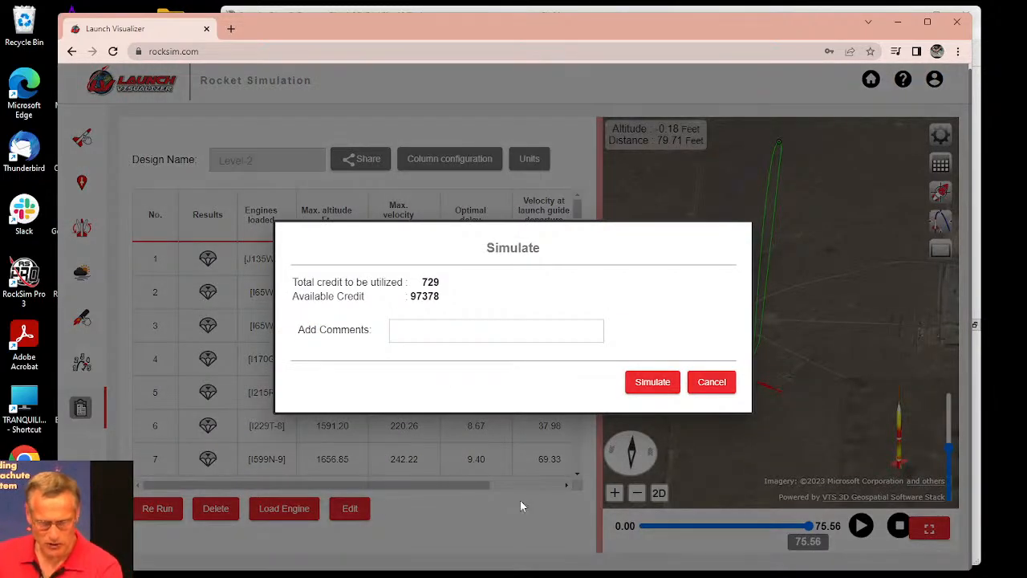
click(652, 382)
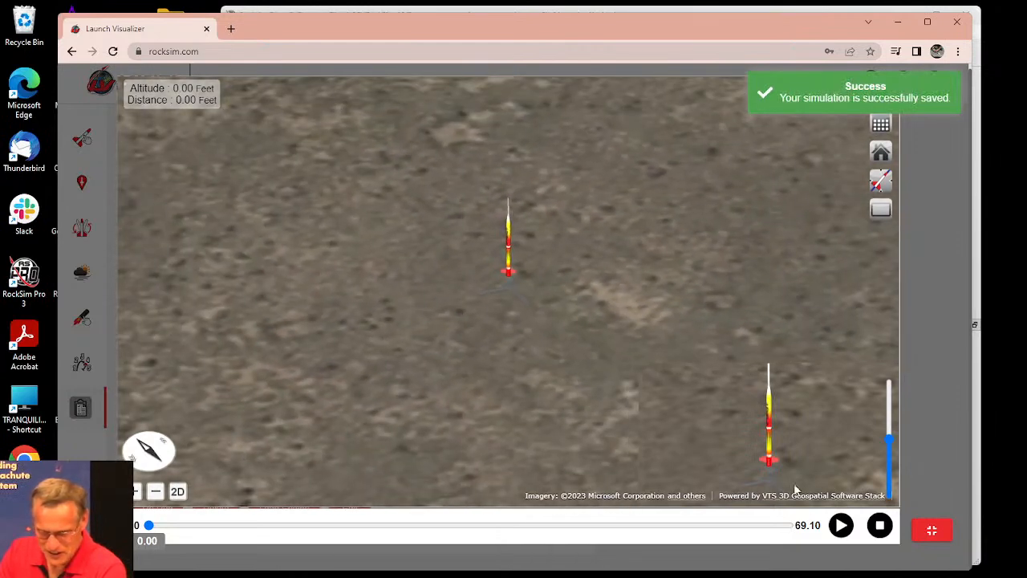
click(879, 182)
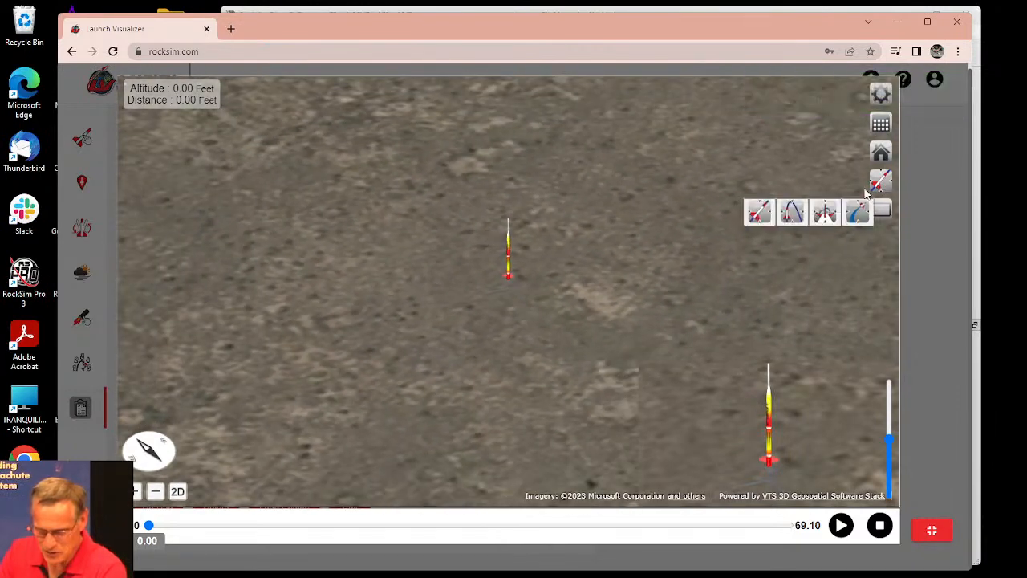
click(797, 219)
scroll(506, 297, down, 5)
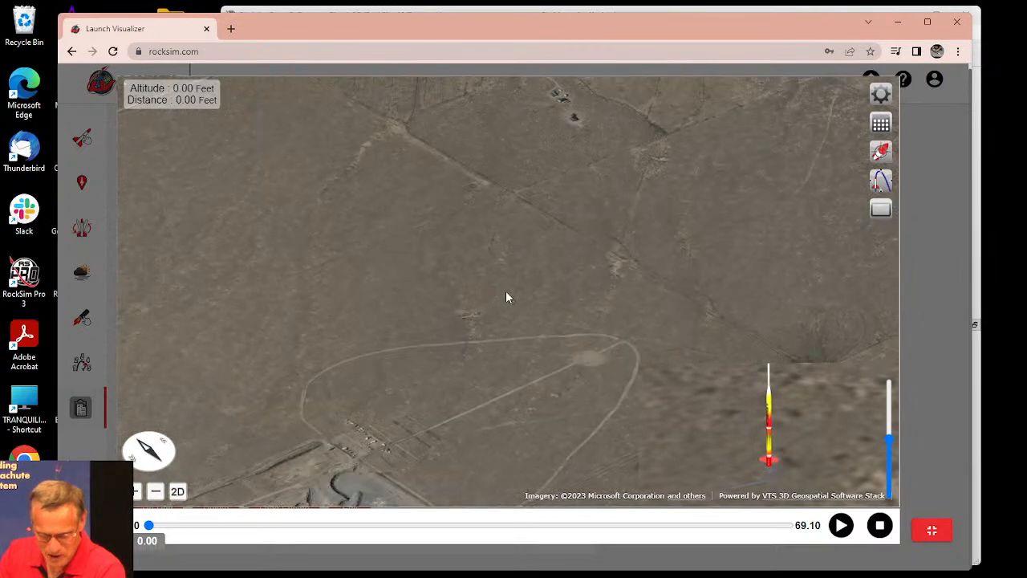
Step: Replay the flight, pause it during descent, skip ahead to the landing, reset the playback and leave the enlarged view
click(841, 526)
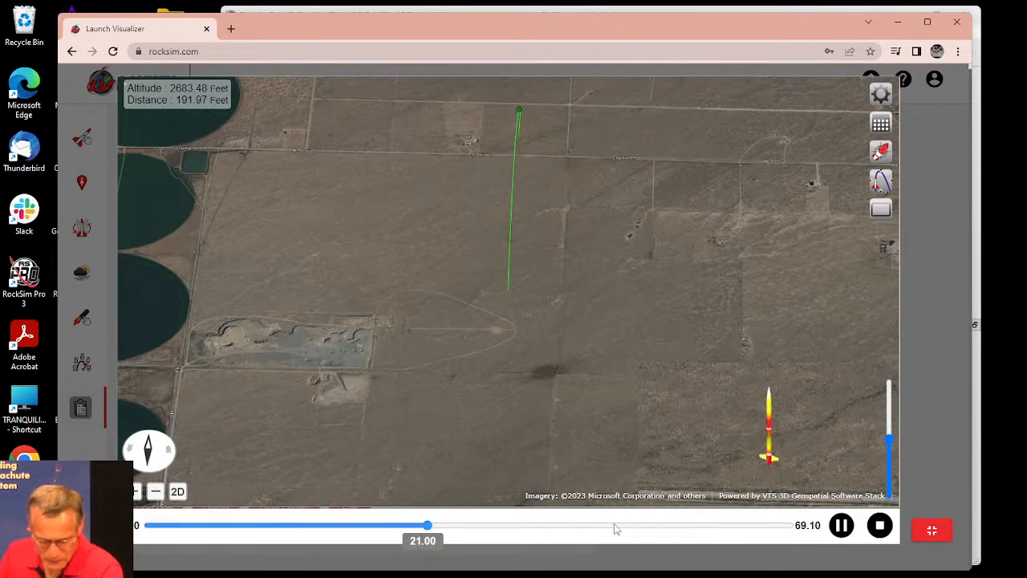
key(space)
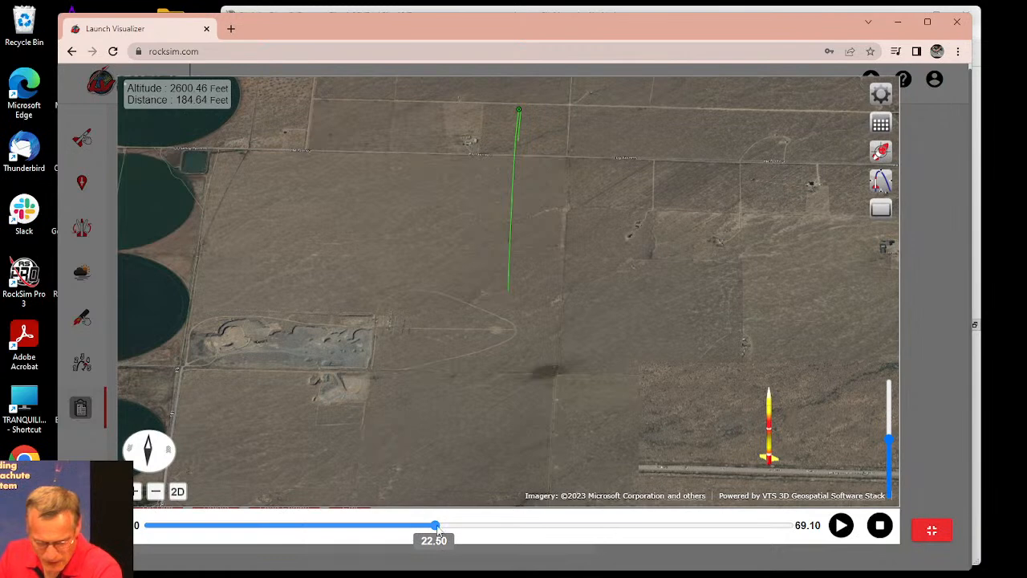
drag(756, 533, 792, 526)
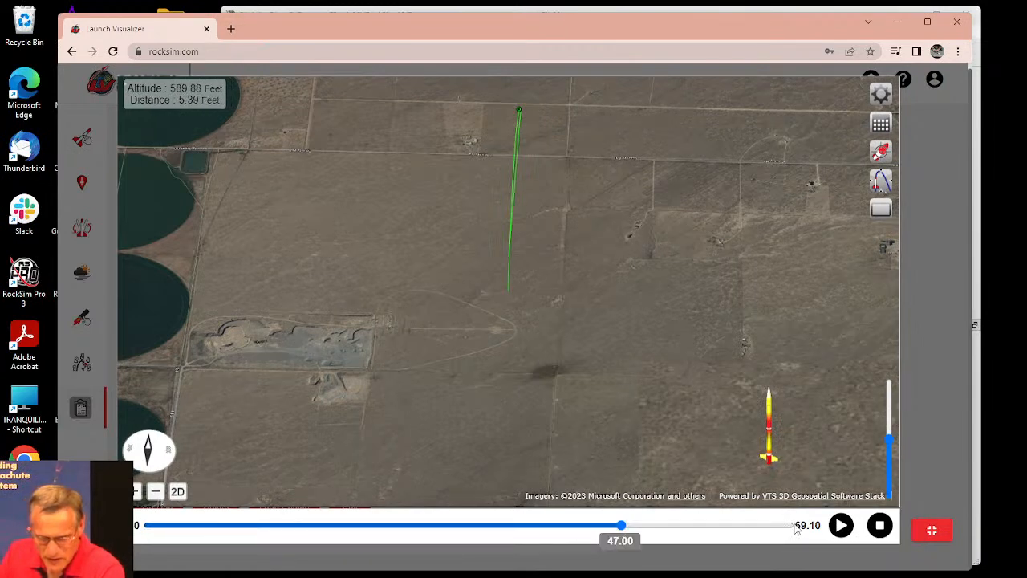
click(790, 526)
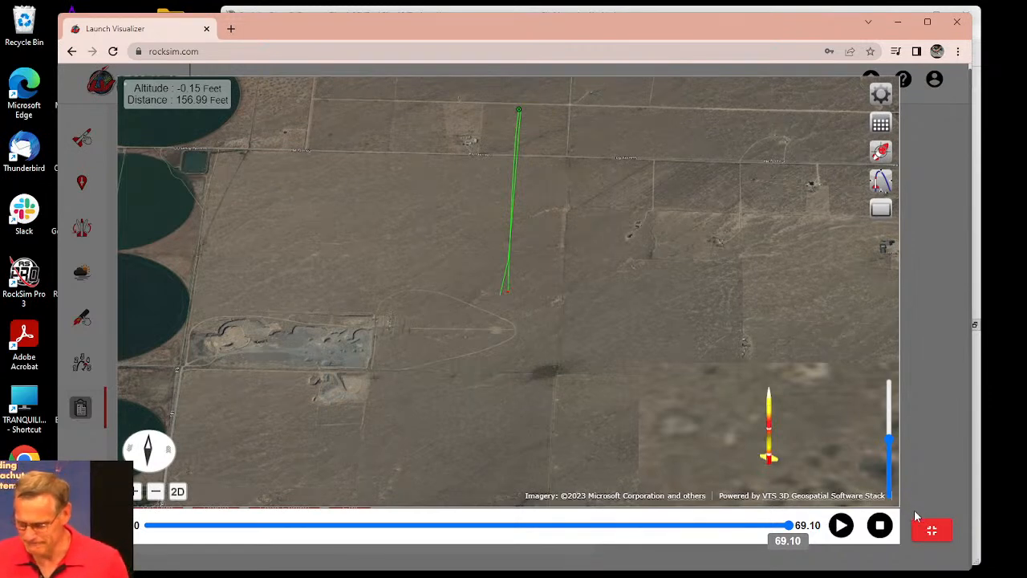
click(884, 529)
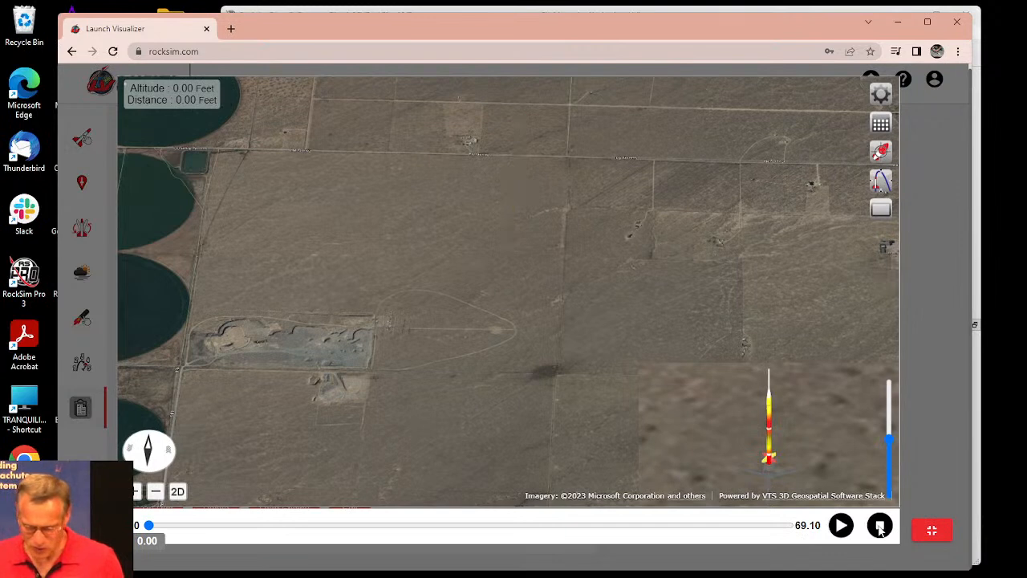
click(927, 531)
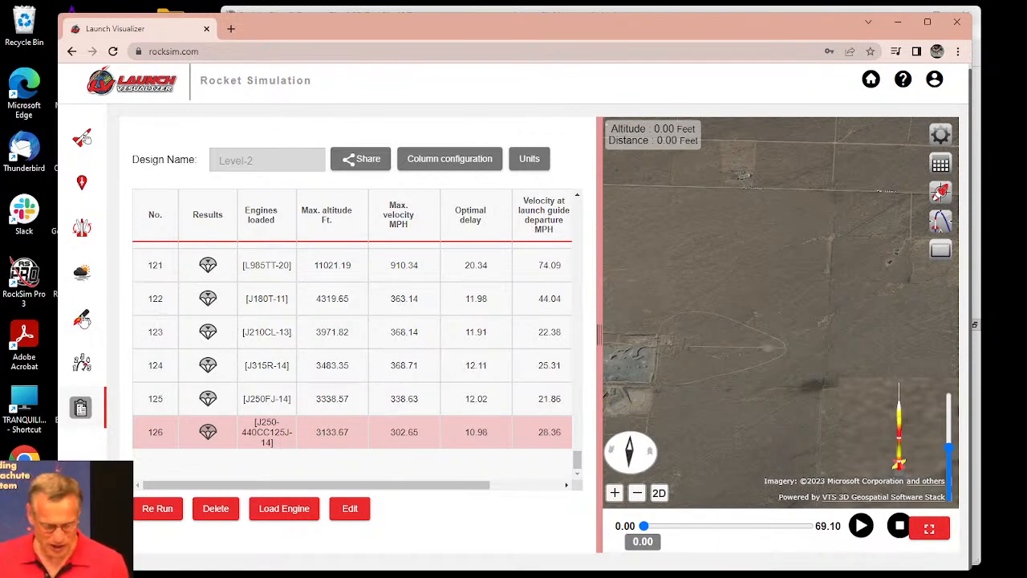
Step: Change the wind model to the variable direction wind table, load the saved "shear winds" table and run the simulation without a comment
click(78, 273)
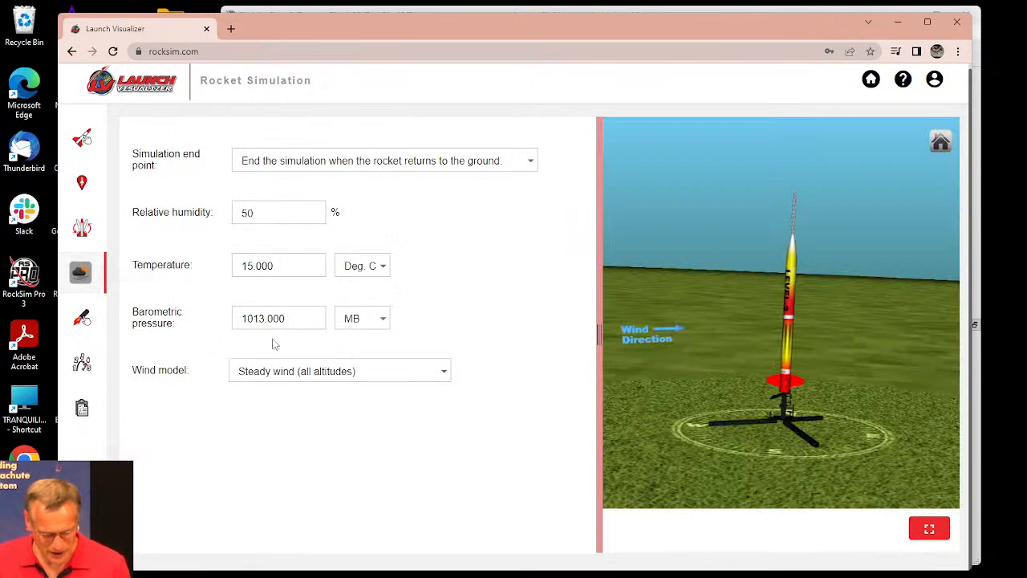
click(289, 376)
click(292, 403)
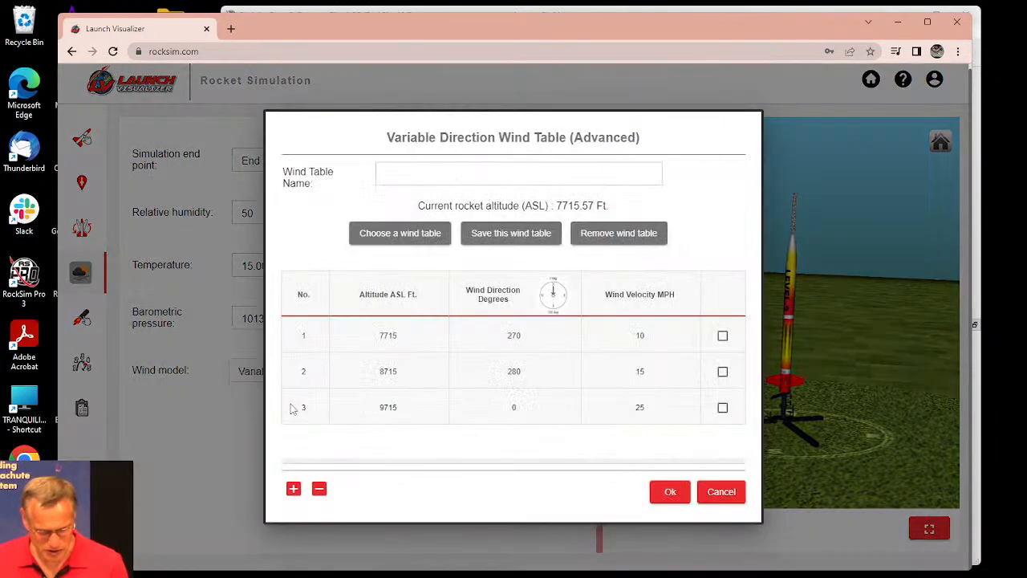
click(393, 234)
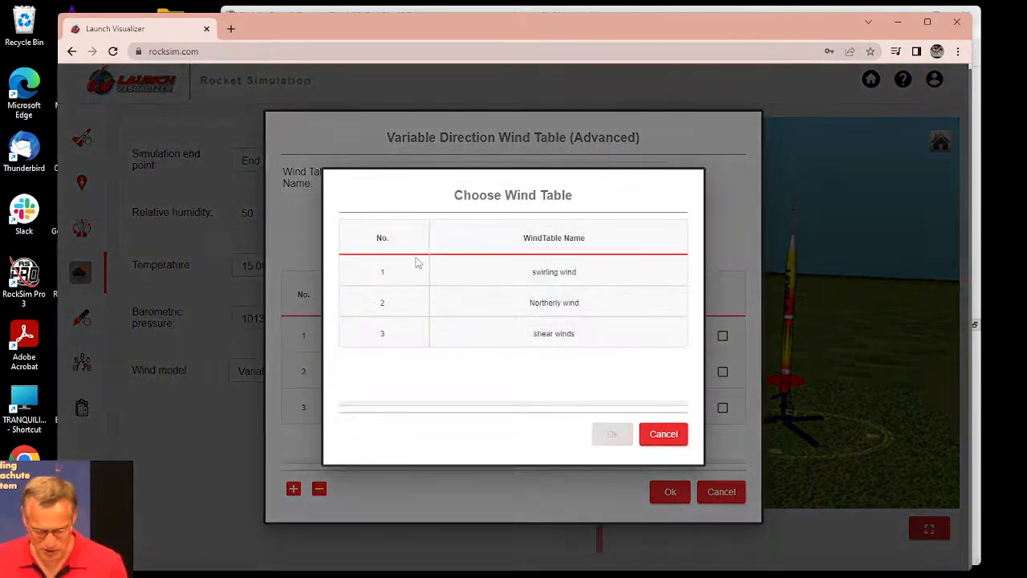
click(554, 341)
click(612, 434)
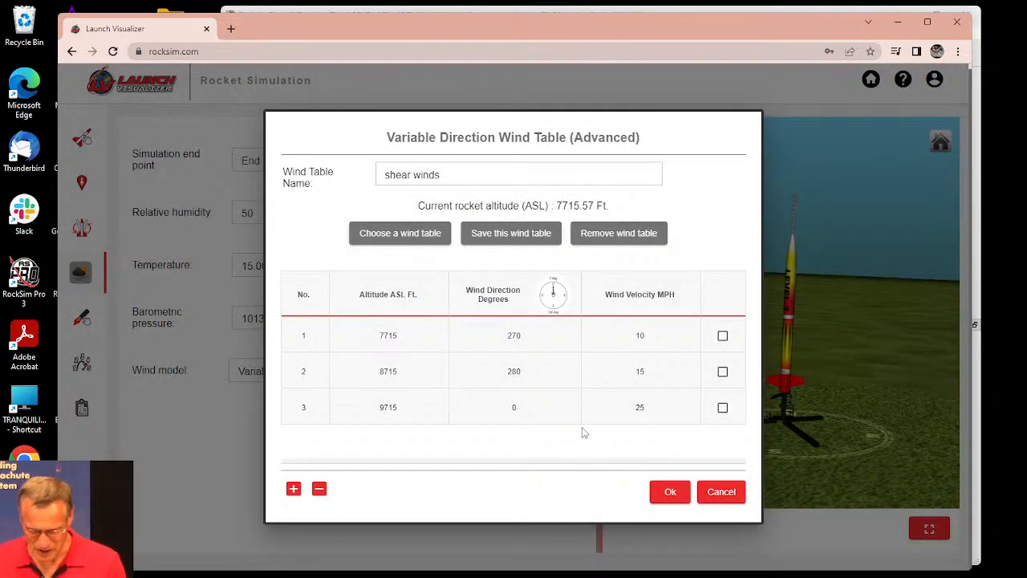
click(668, 493)
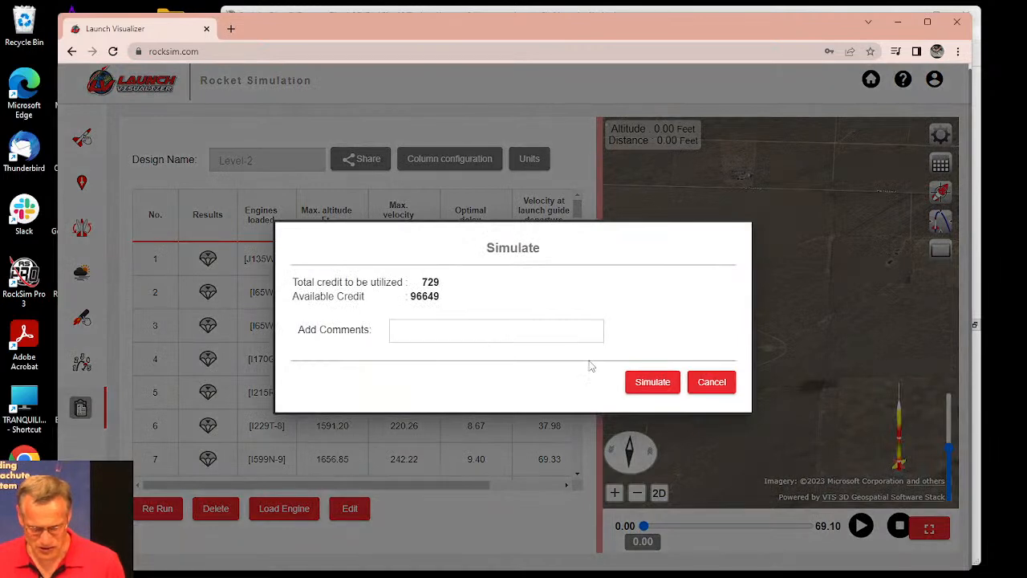
click(638, 381)
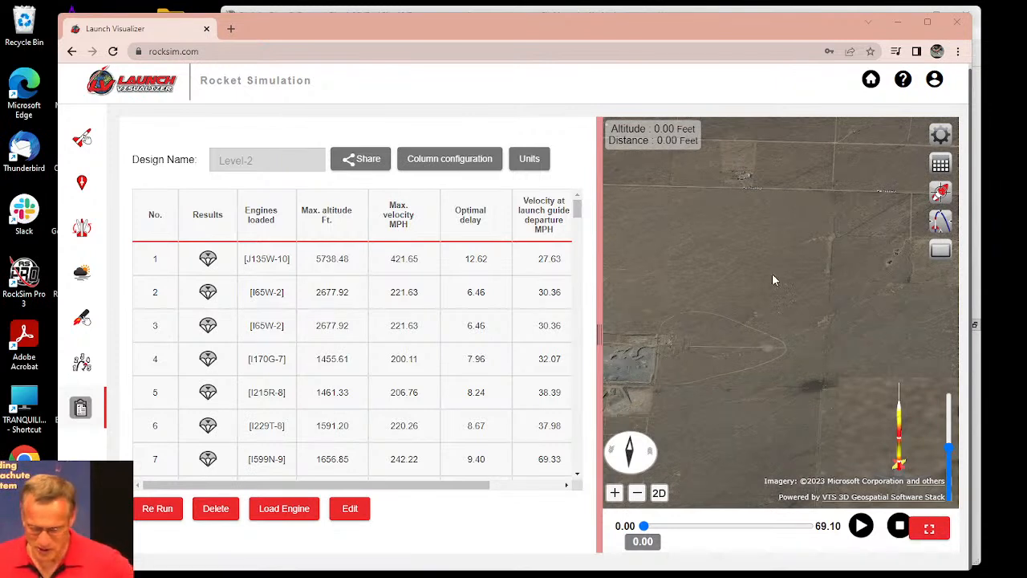
Step: Switch to RockSim Pro and open the Zephyr design from the Apogee Components folder without saving changes to the SkyMetra
mouse_move(754, 574)
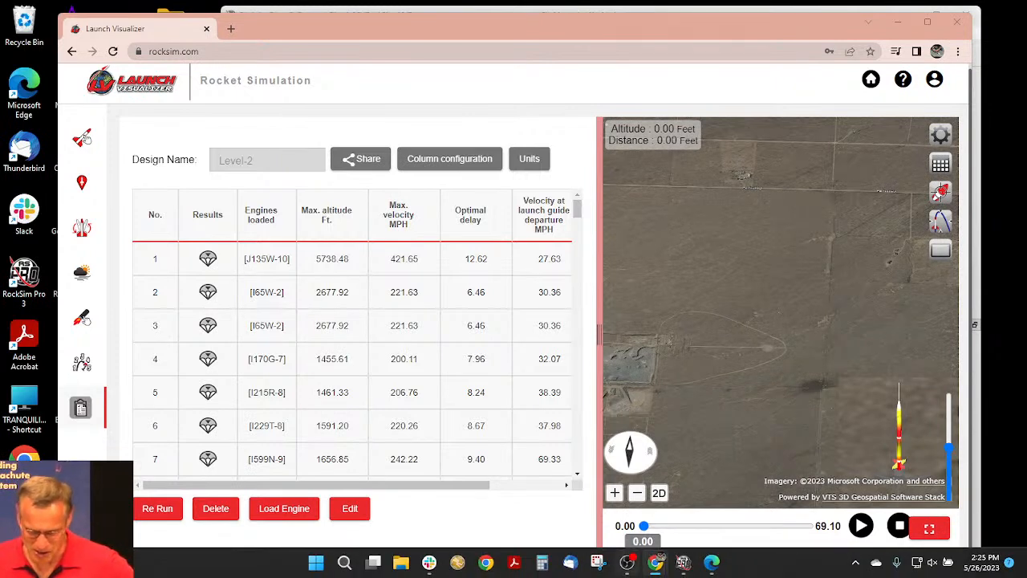
click(681, 564)
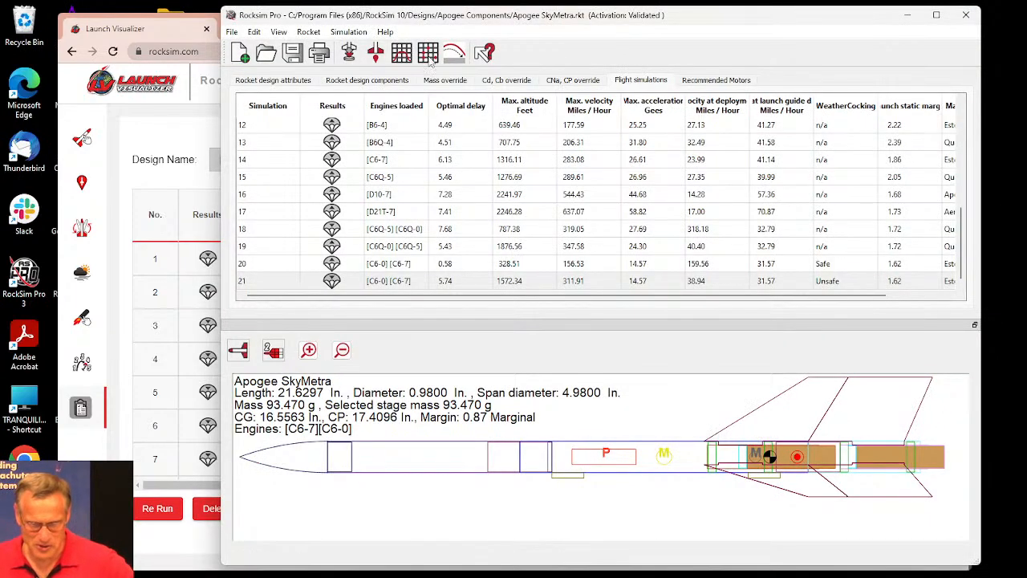
drag(417, 16, 334, 18)
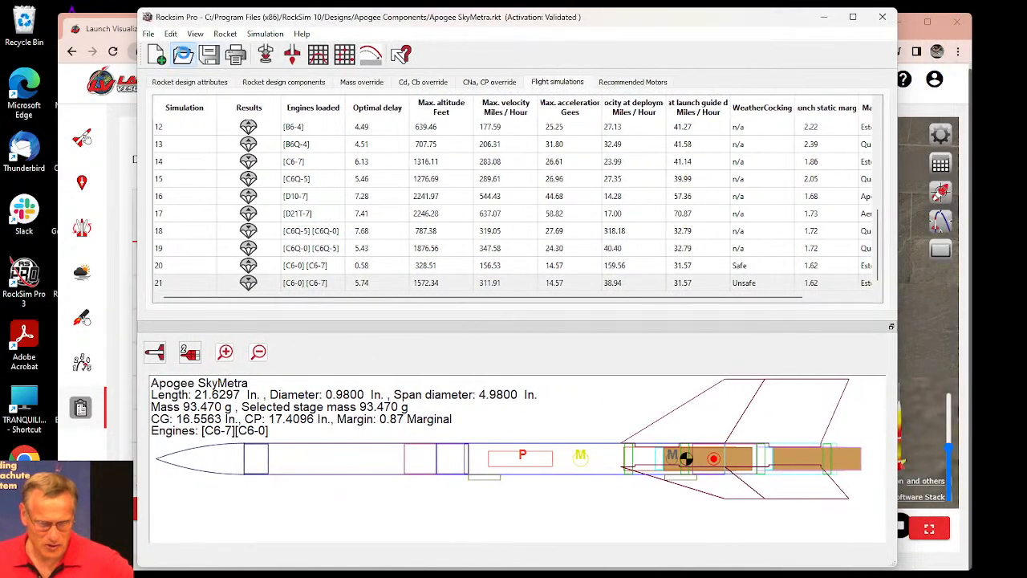
click(182, 54)
scroll(345, 239, down, 10)
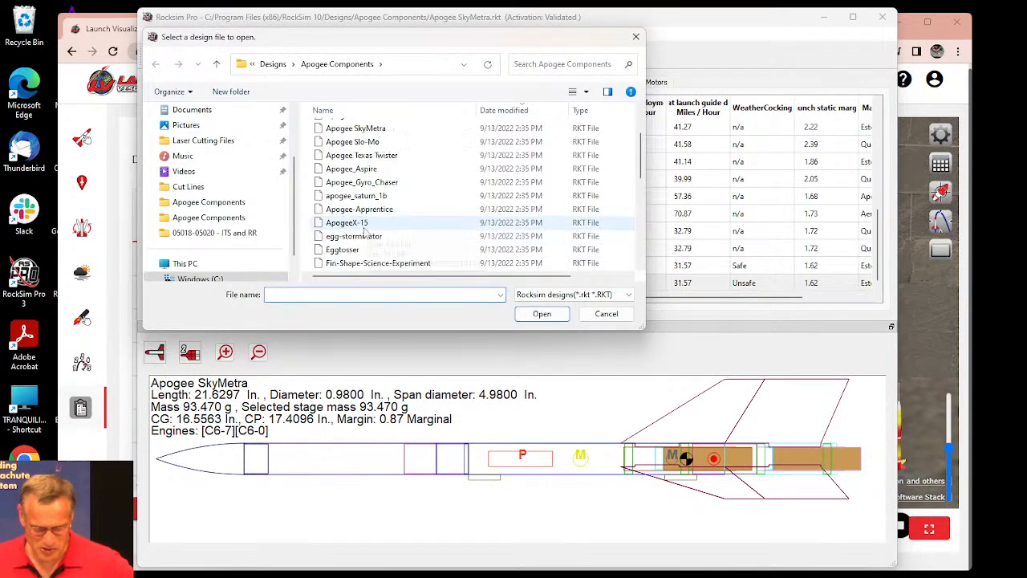
scroll(363, 235, down, 2)
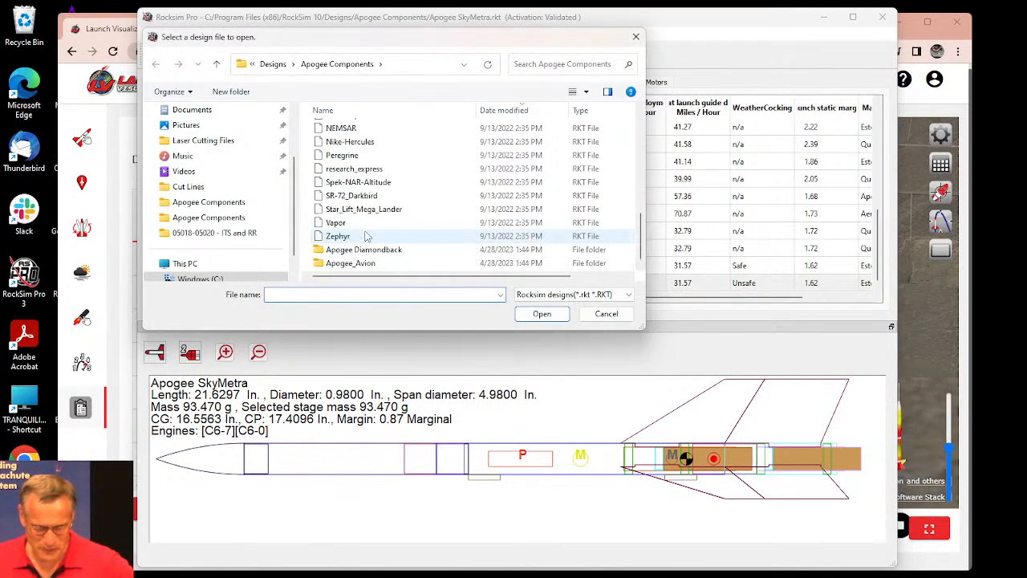
click(361, 236)
click(536, 314)
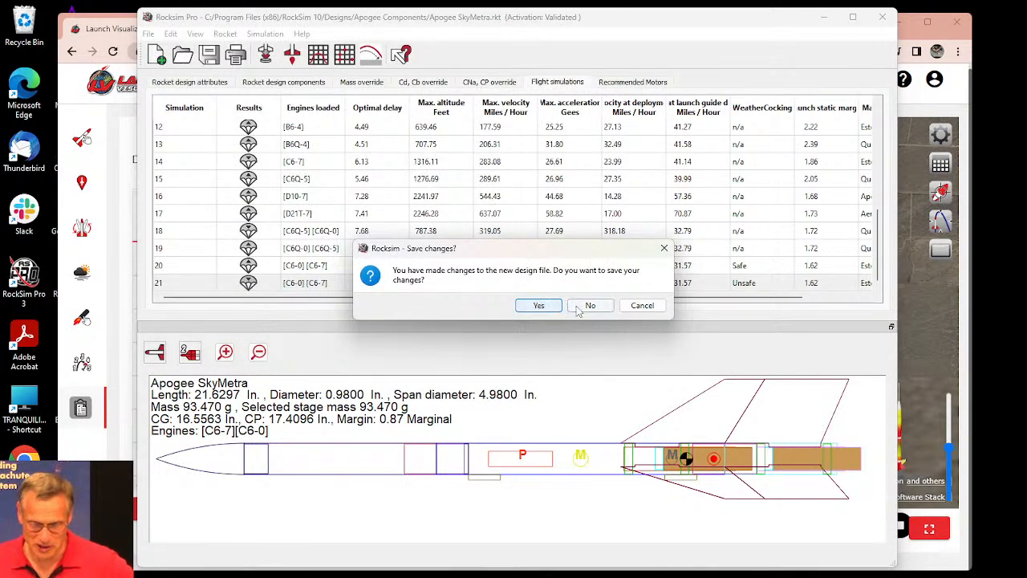
click(590, 306)
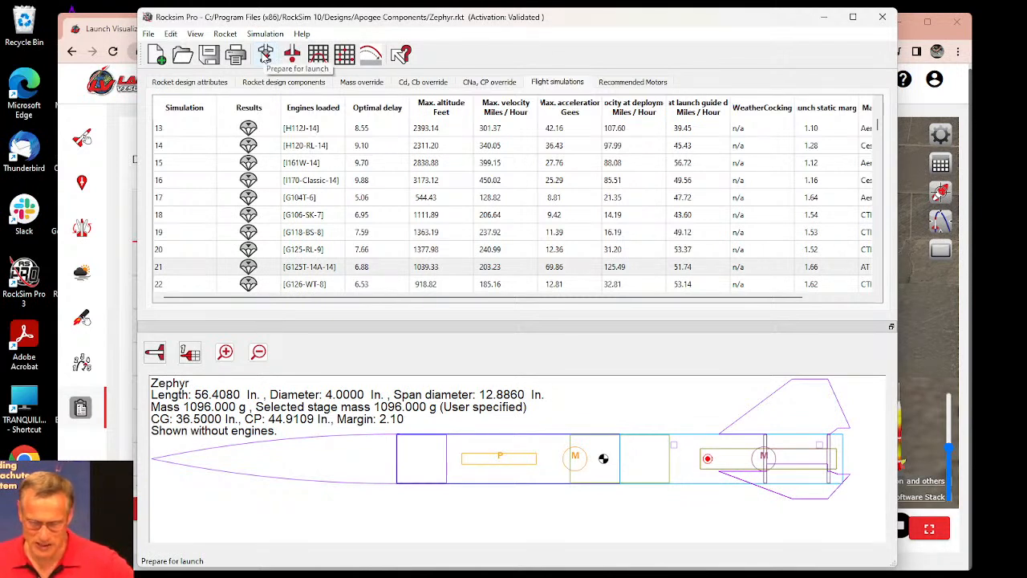
Step: Prepare the Zephyr for launch by loading the Aerotech J270W into its 38 mm mount with an ejection delay of 14 seconds
click(270, 58)
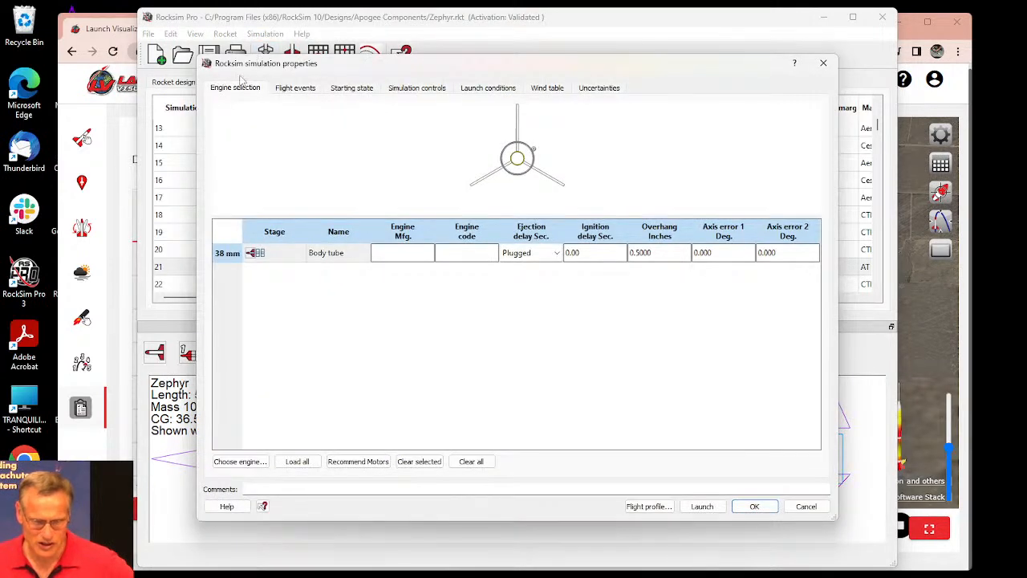
click(244, 462)
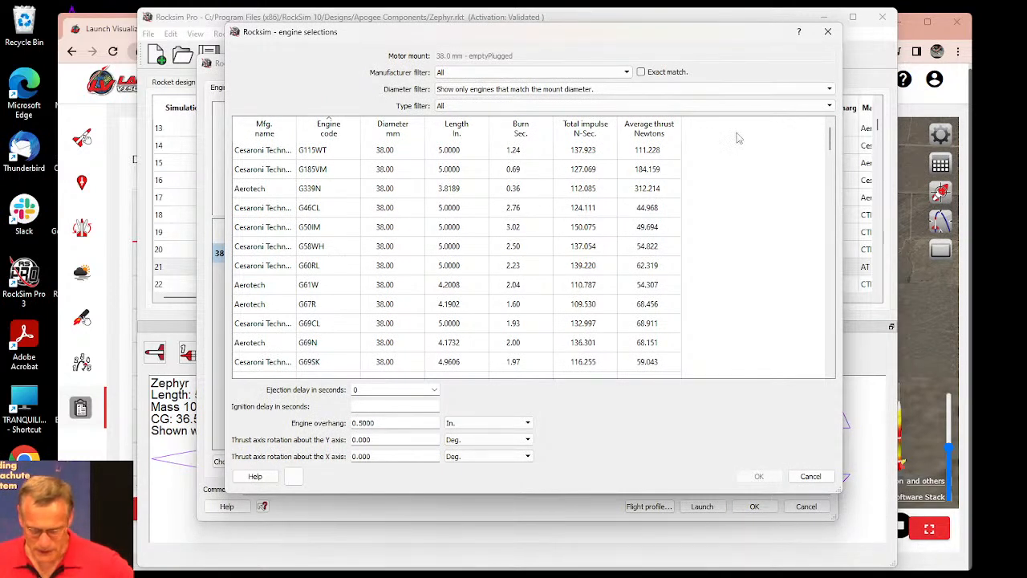
scroll(830, 144, down, 1)
drag(831, 145, 825, 301)
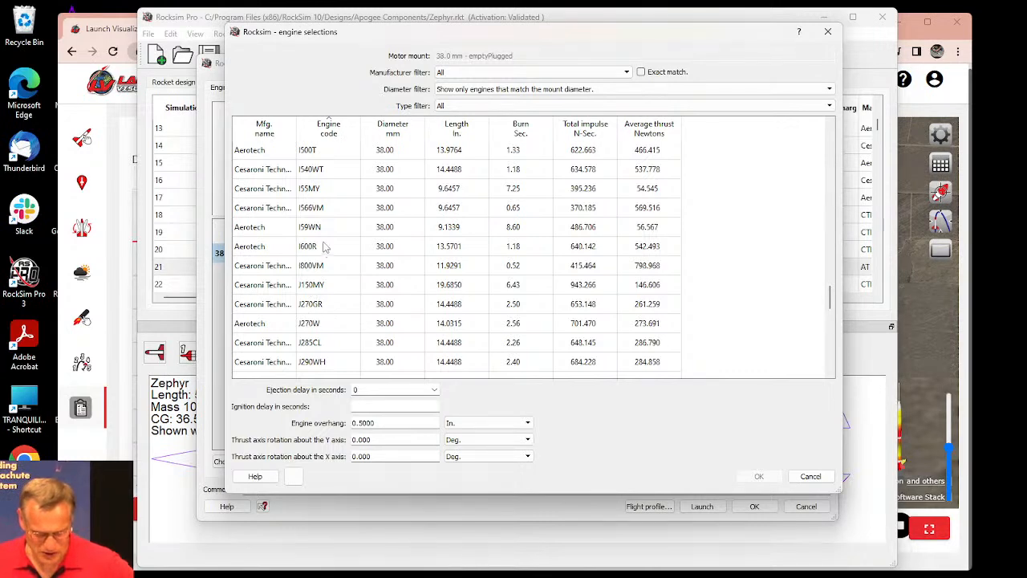
scroll(333, 315, down, 3)
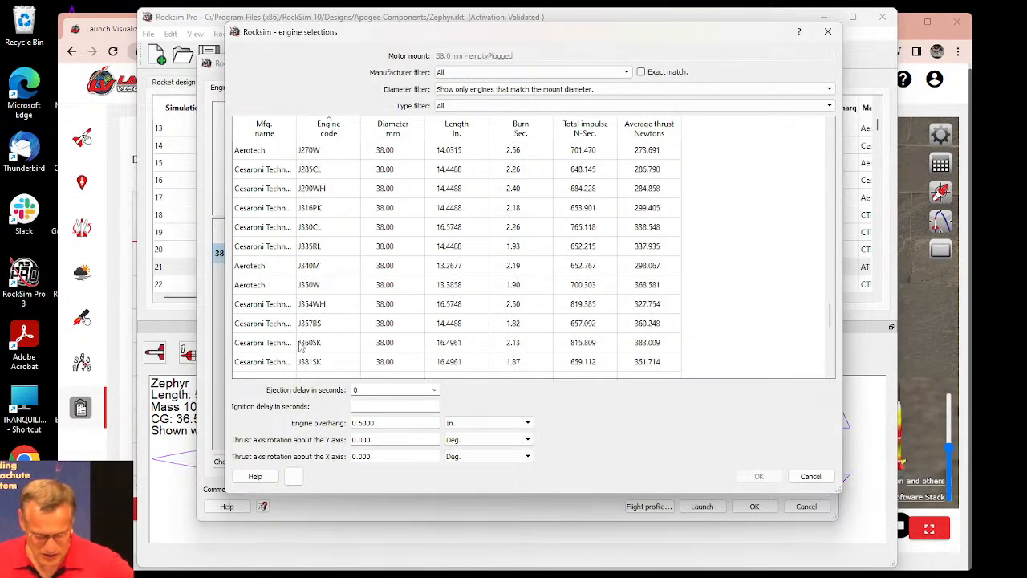
scroll(321, 273, down, 5)
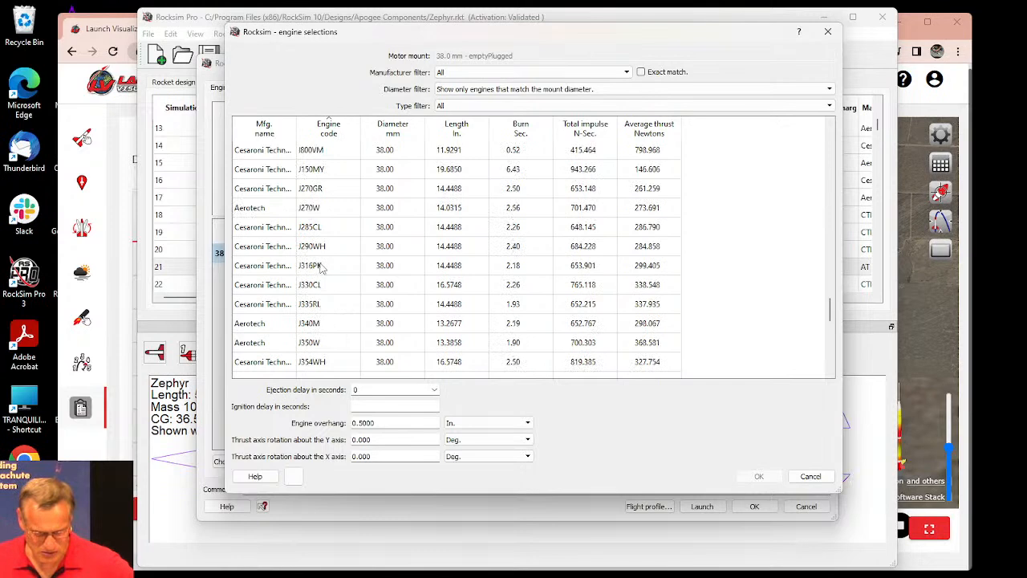
scroll(324, 284, down, 3)
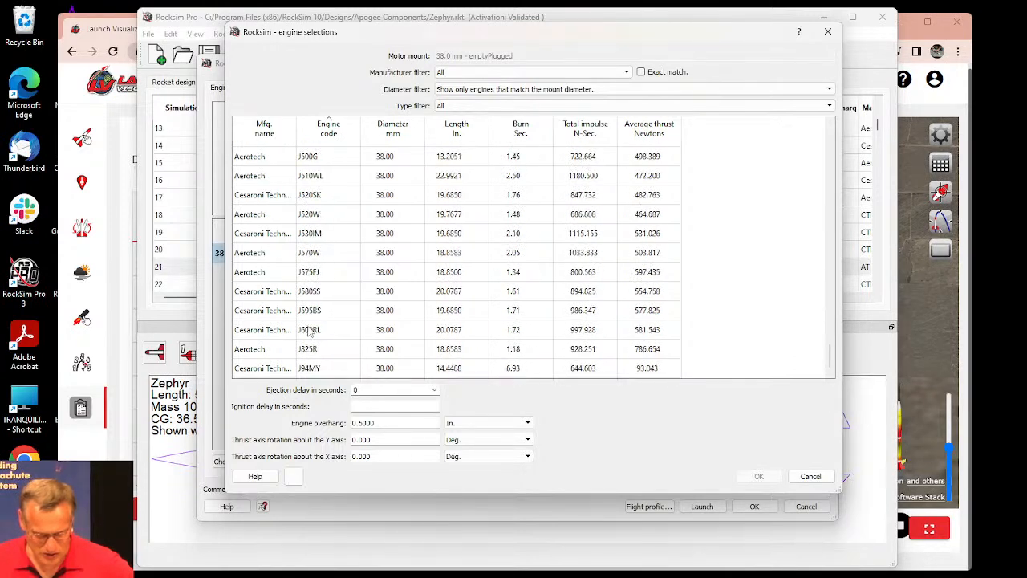
scroll(325, 233, up, 8)
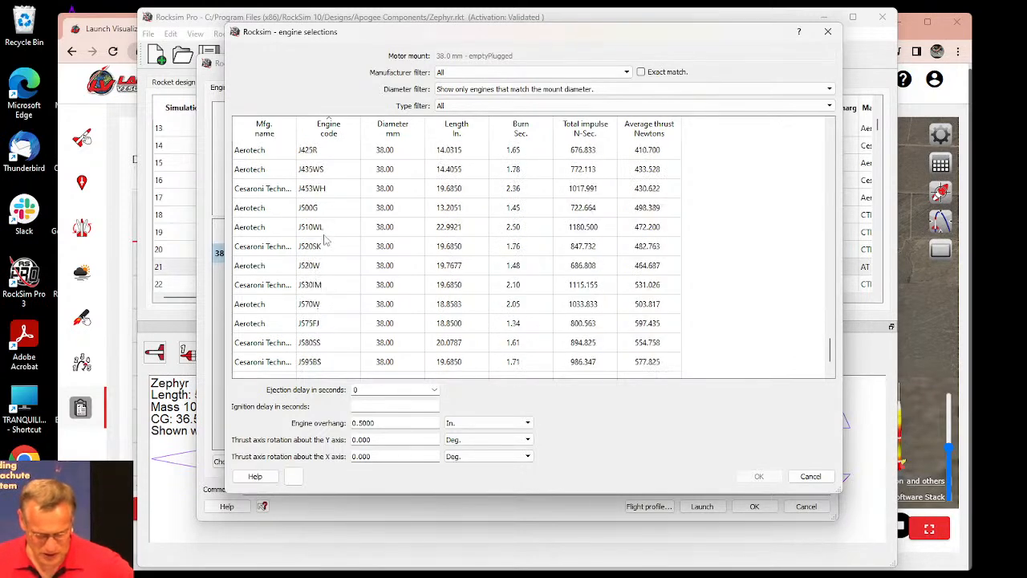
scroll(333, 251, up, 2)
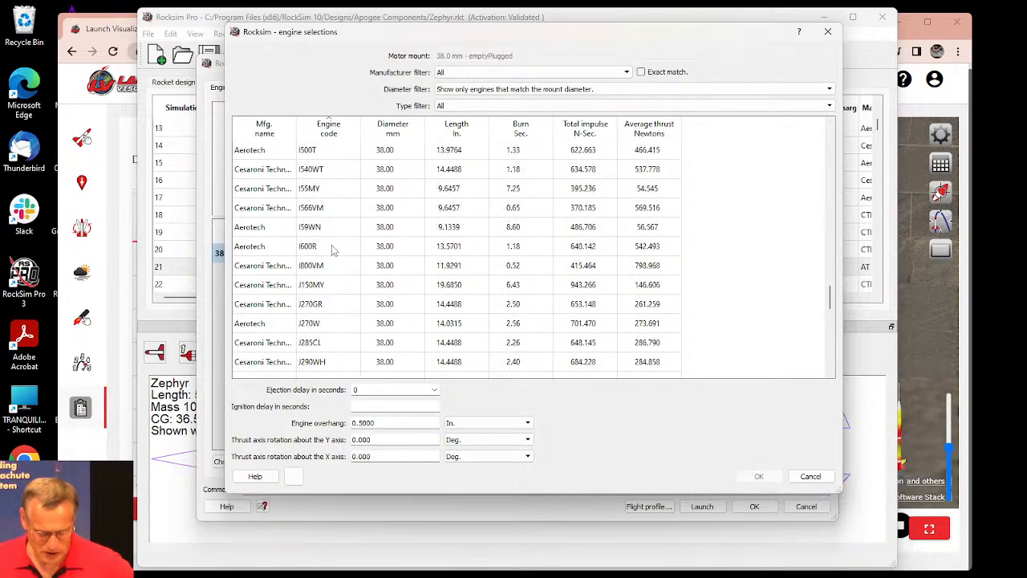
click(317, 328)
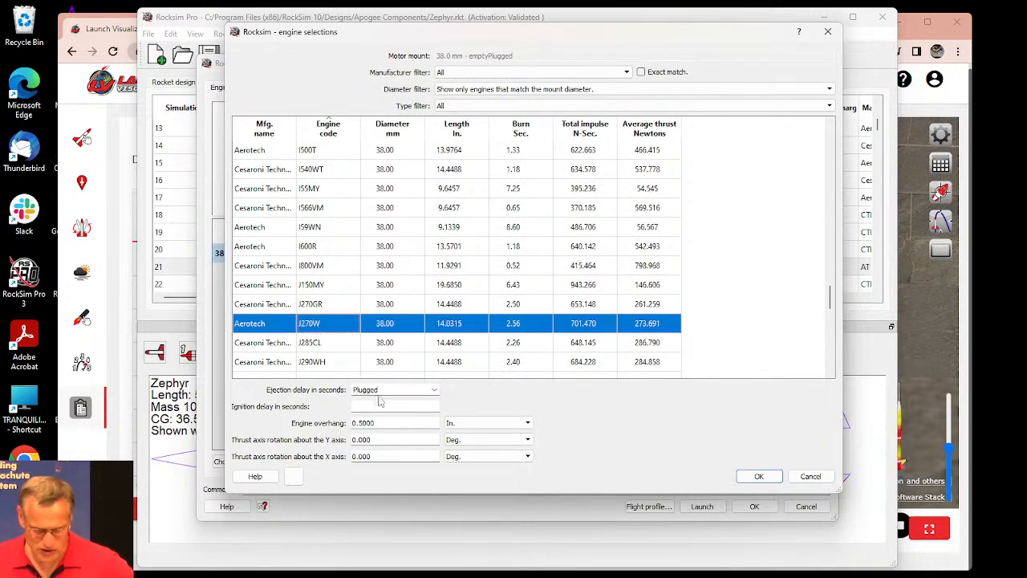
click(427, 389)
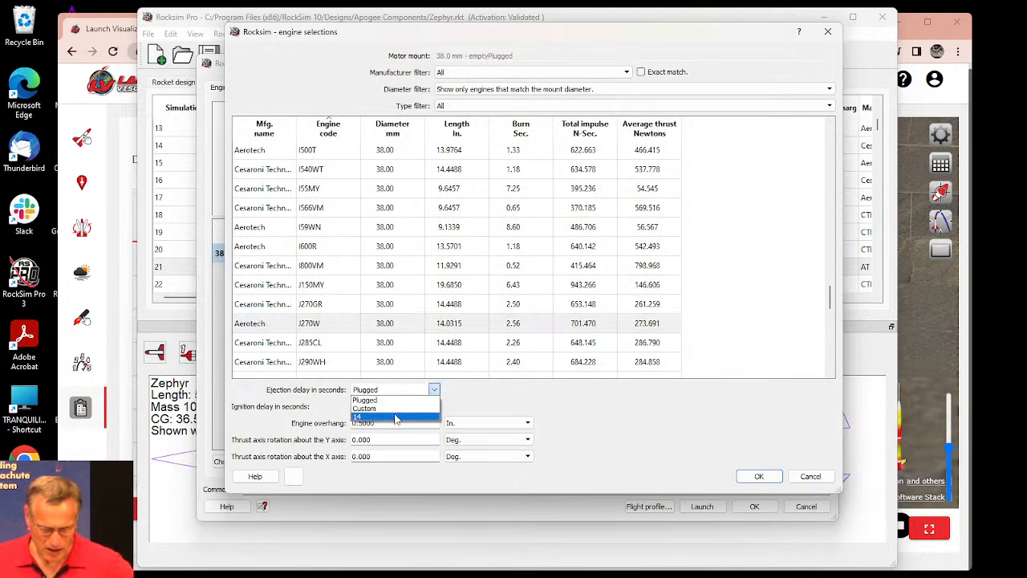
text(14)
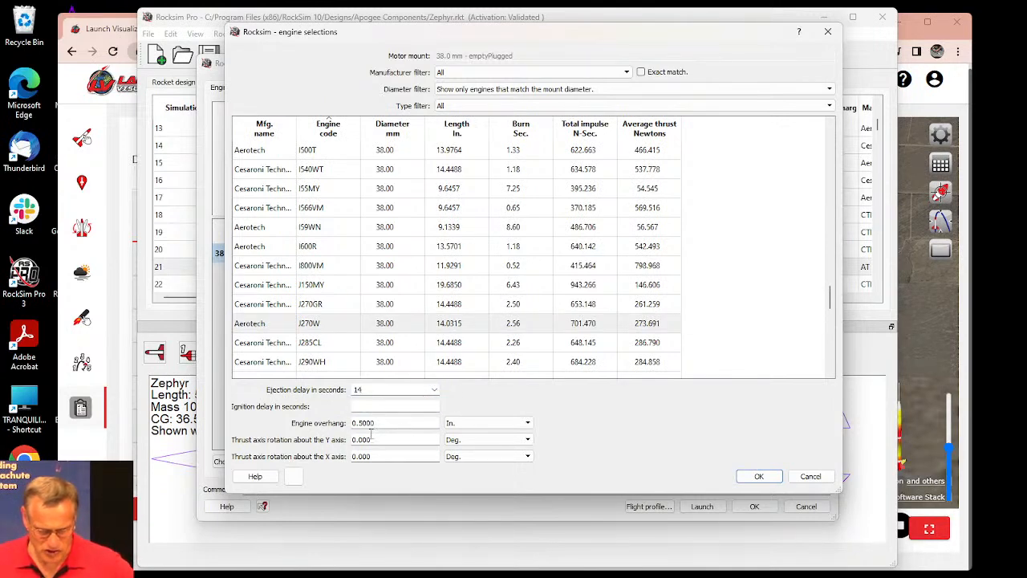
click(758, 476)
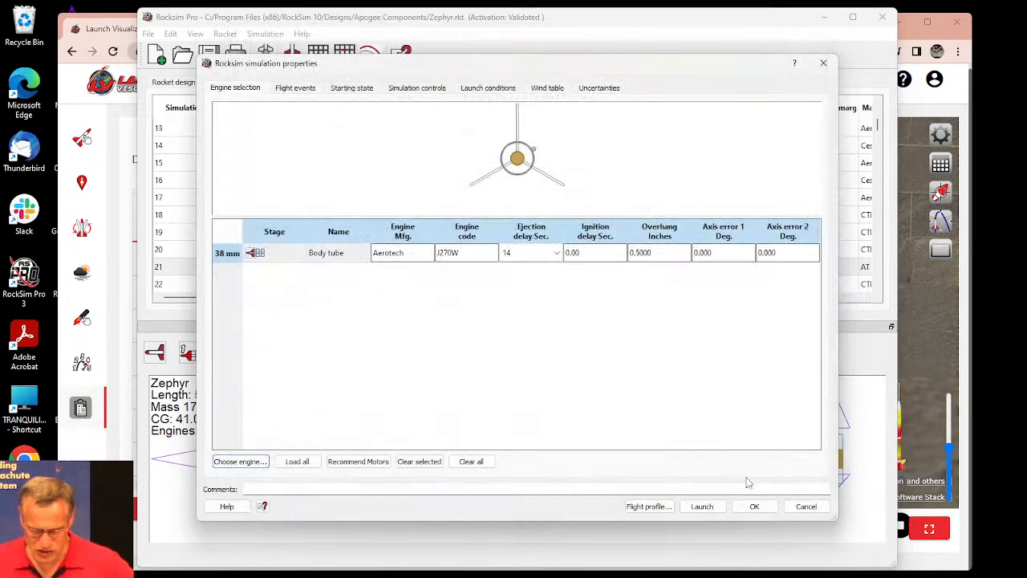
Step: Set the parachute's deployment criterion in the flight events to Max ejection delay
click(297, 89)
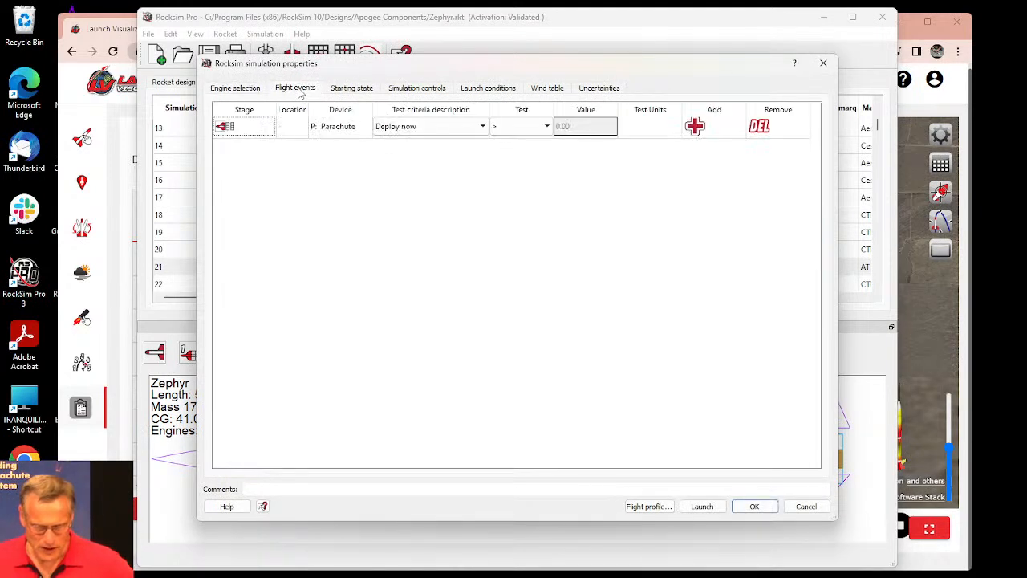
click(397, 126)
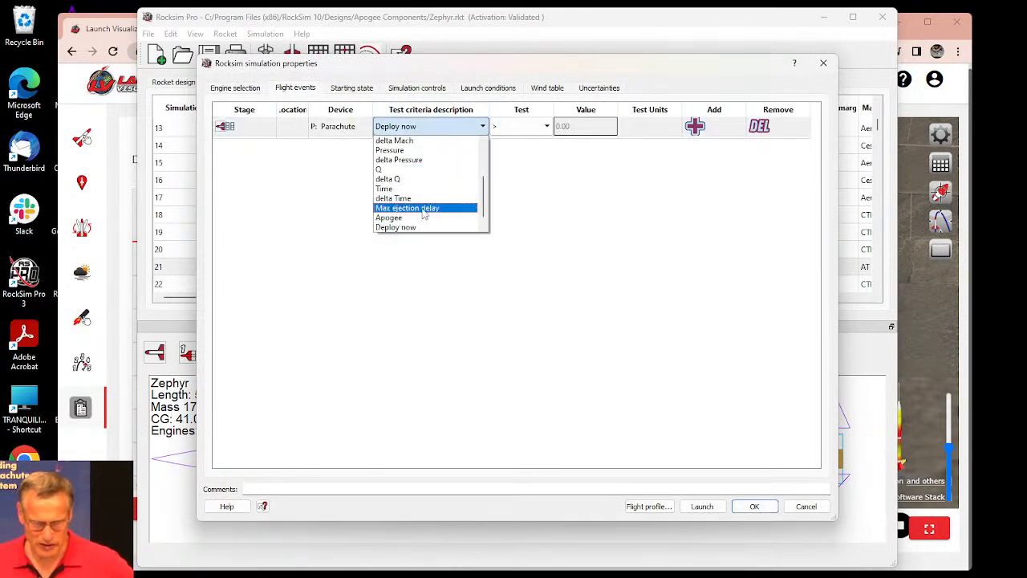
click(425, 209)
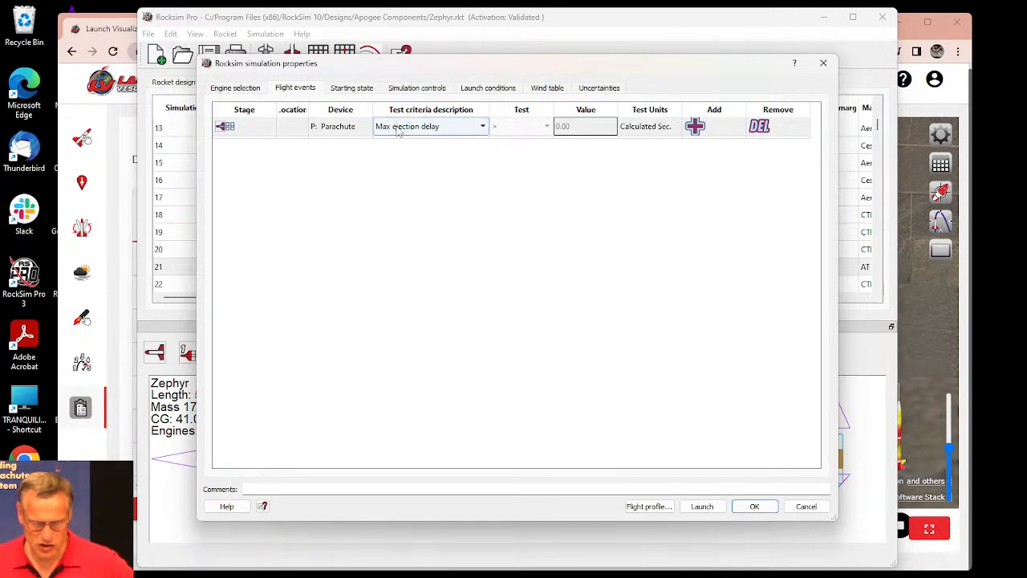
Step: Set the launch guide length to 98 inches and its angle from vertical to 0 degrees
click(355, 89)
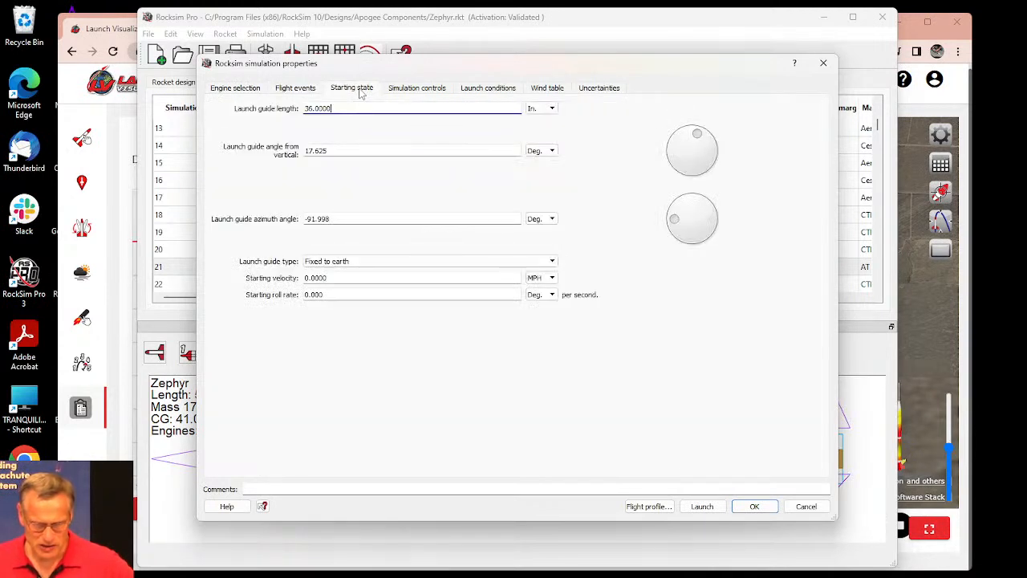
double_click(362, 110)
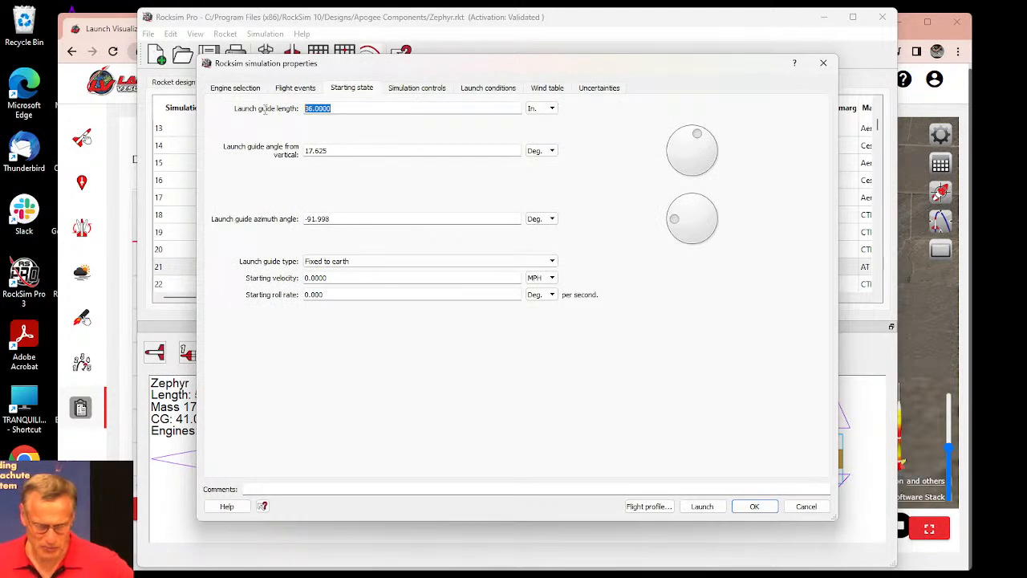
text(98)
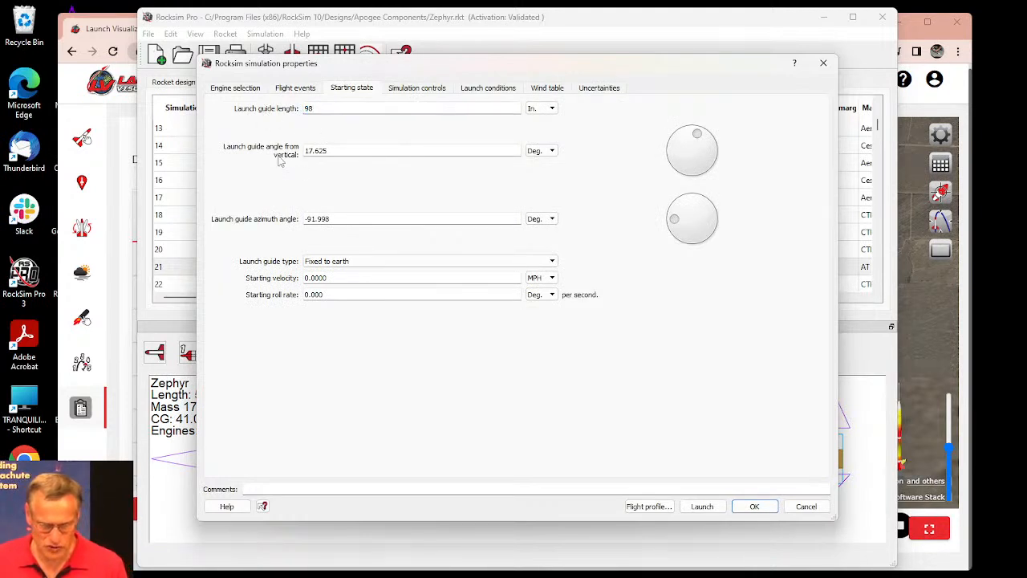
double_click(328, 150)
text(0)
key(Tab)
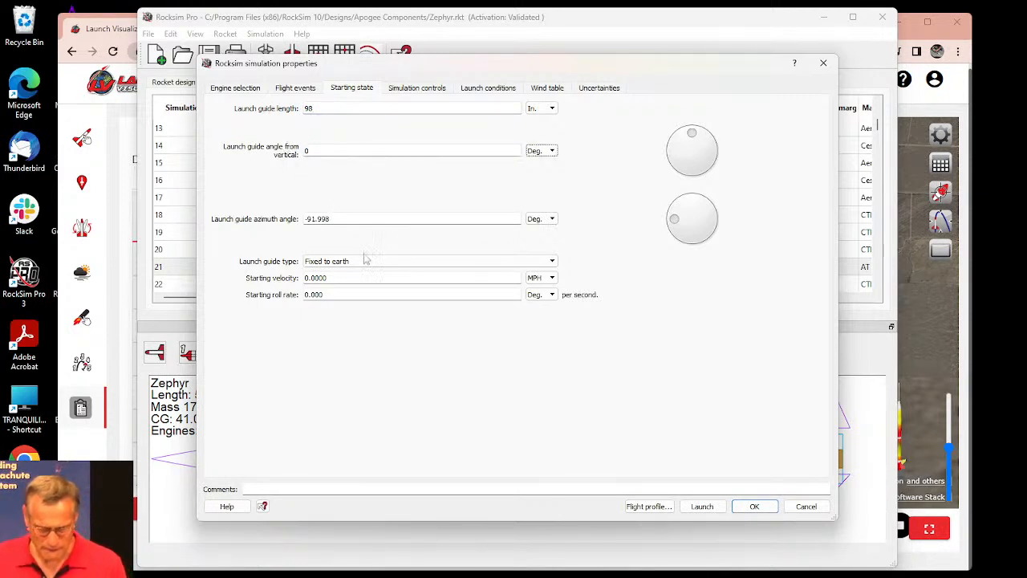
Step: Check the launch conditions, then set the wind table's first row to 7715 ft altitude and 10 MPH velocity
click(487, 90)
click(440, 106)
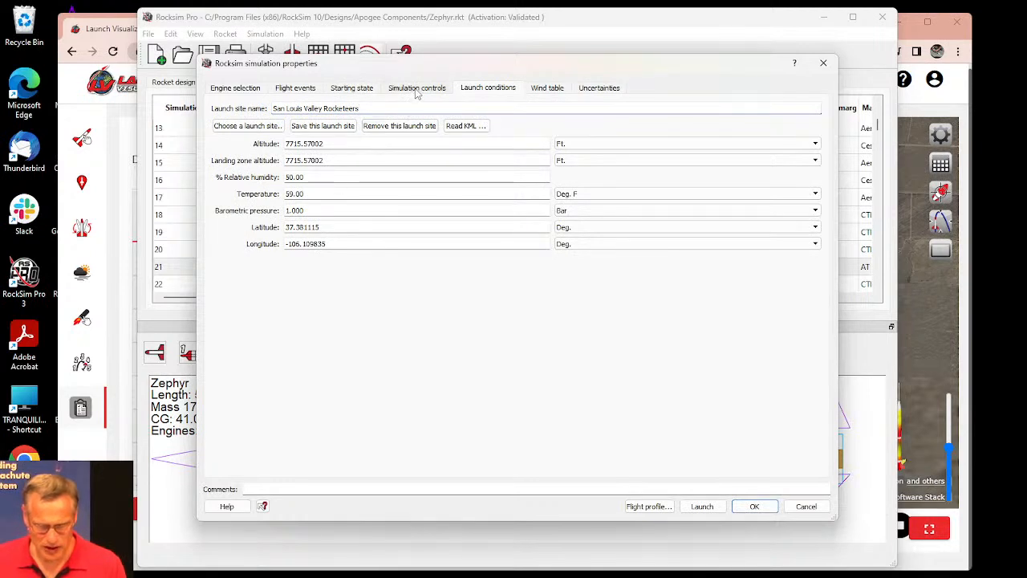
click(544, 90)
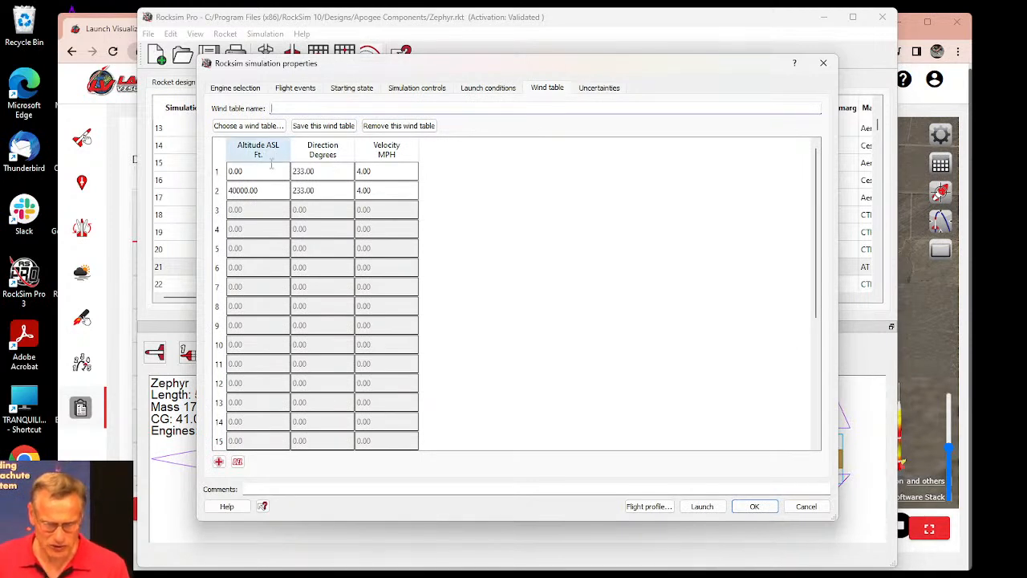
double_click(235, 170)
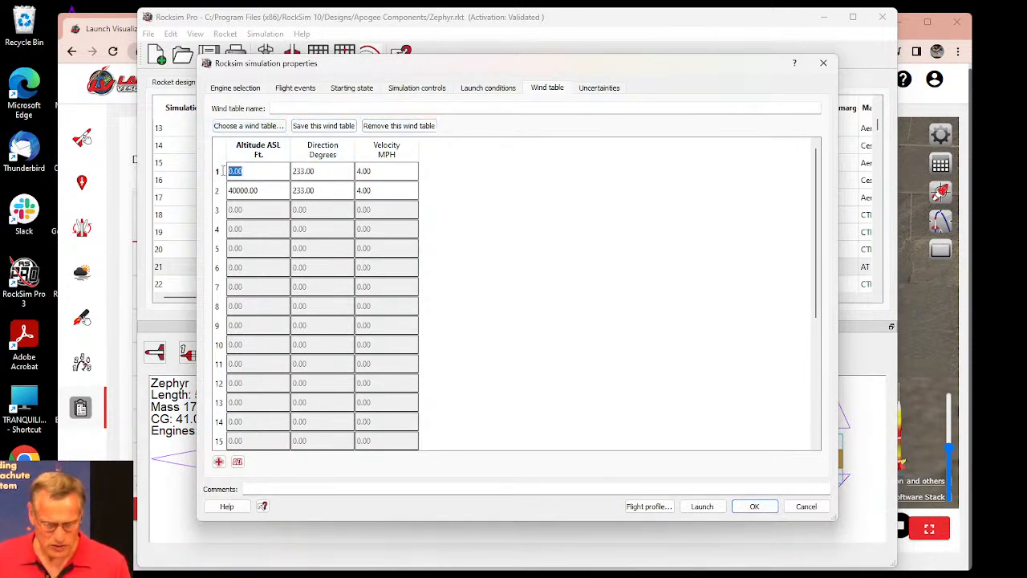
text(7715)
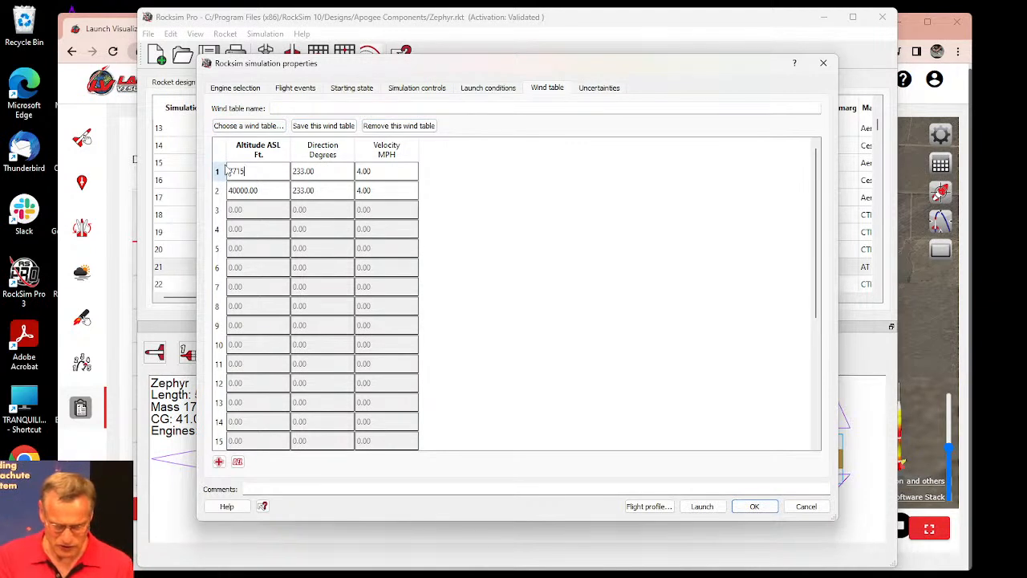
click(374, 171)
text(10)
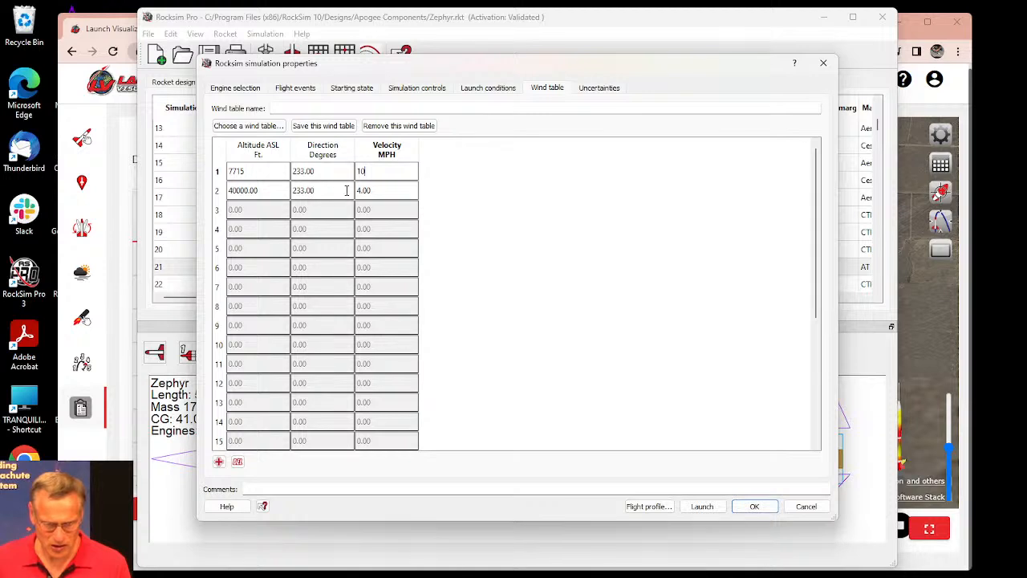
Step: Set the wind table's 40000 ft row to a velocity of 25 MPH and a direction of 359 degrees
drag(375, 190, 350, 191)
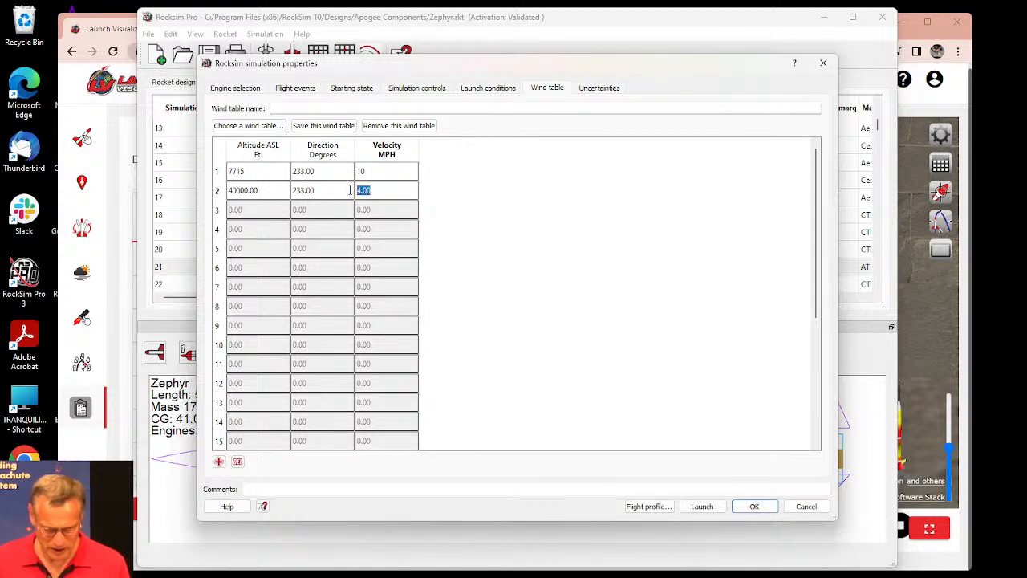
text(25)
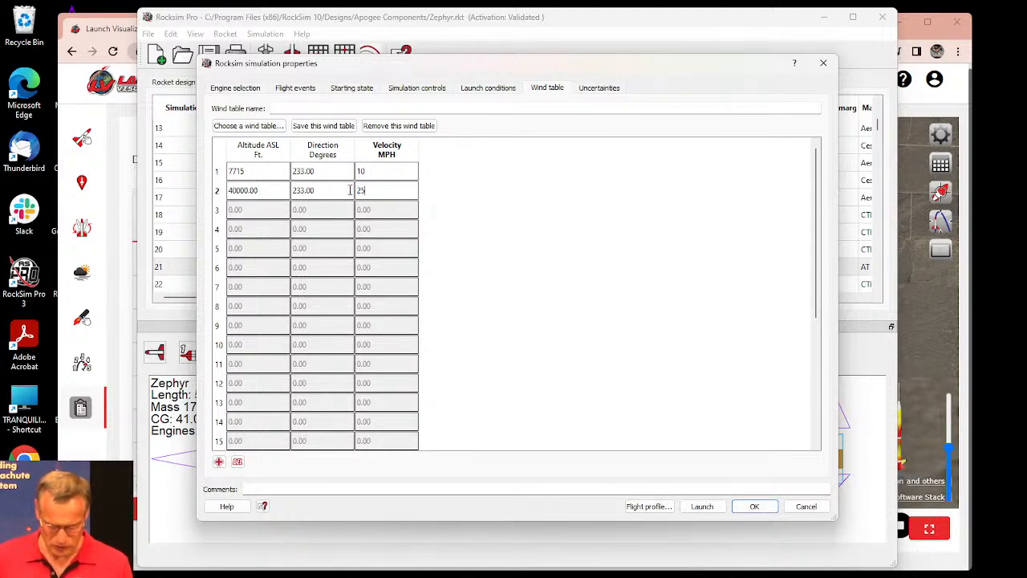
key(Return)
drag(318, 190, 296, 190)
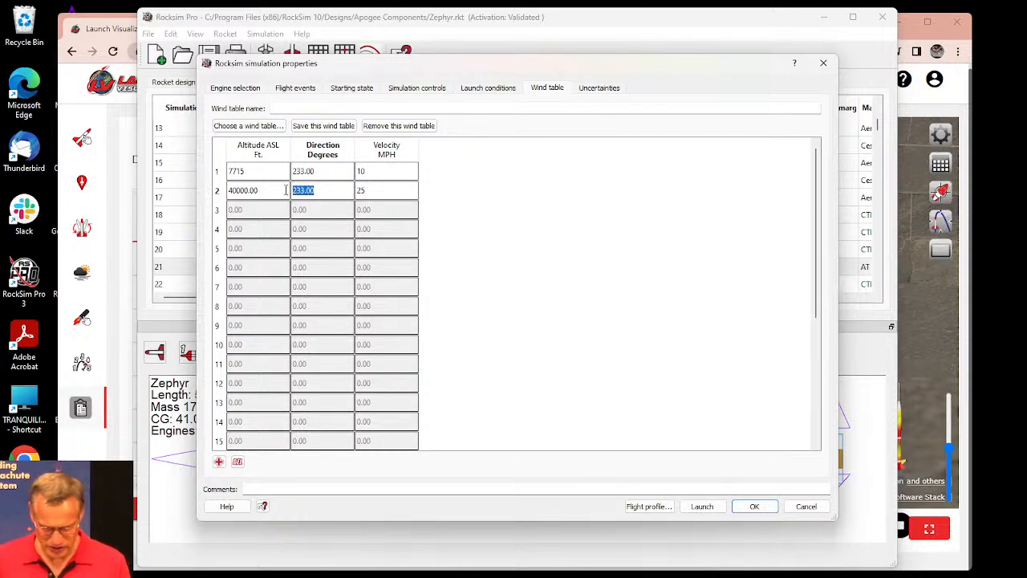
text(359)
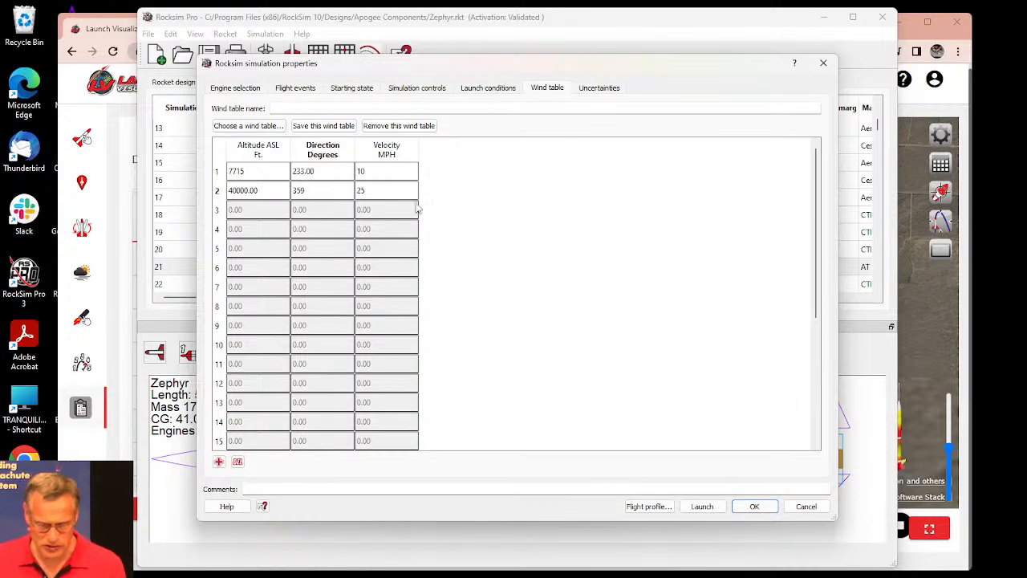
Step: Run the Zephyr J270W-14 simulation and open its 3D flight profile
click(646, 506)
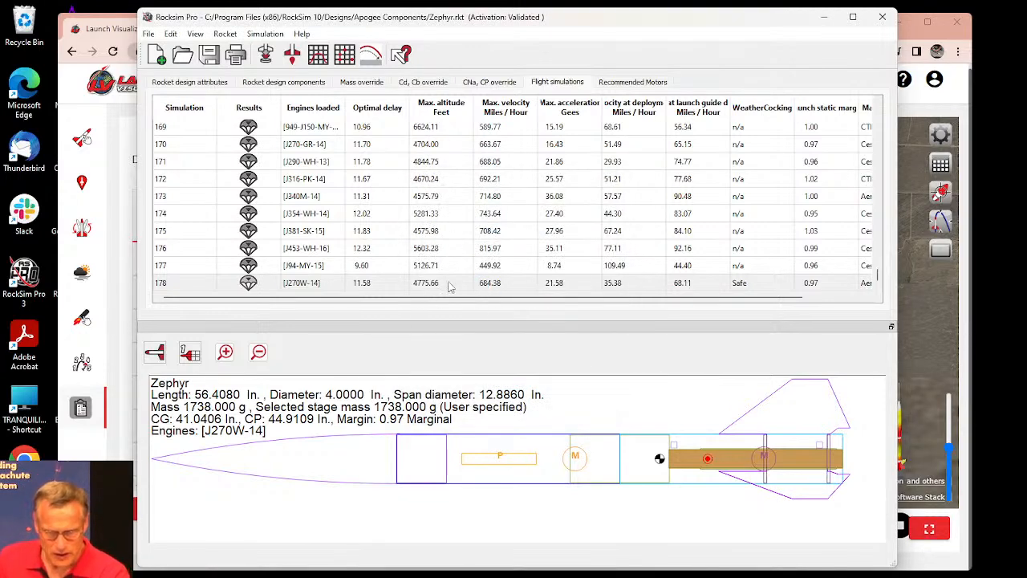
double_click(506, 284)
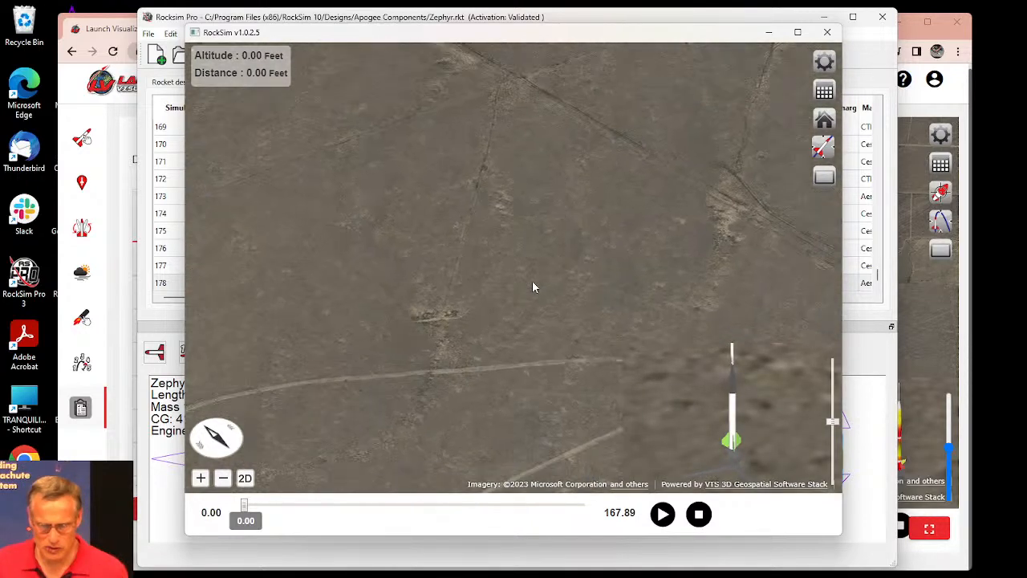
Step: Play the Zephyr flight animation in the 3D viewer and change its camera view
scroll(509, 269, up, 4)
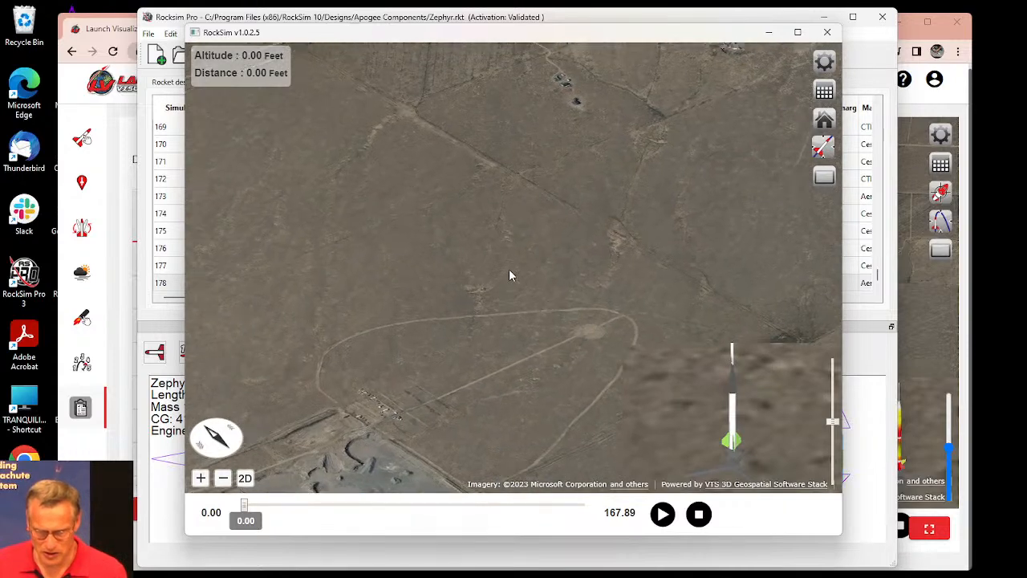
click(663, 513)
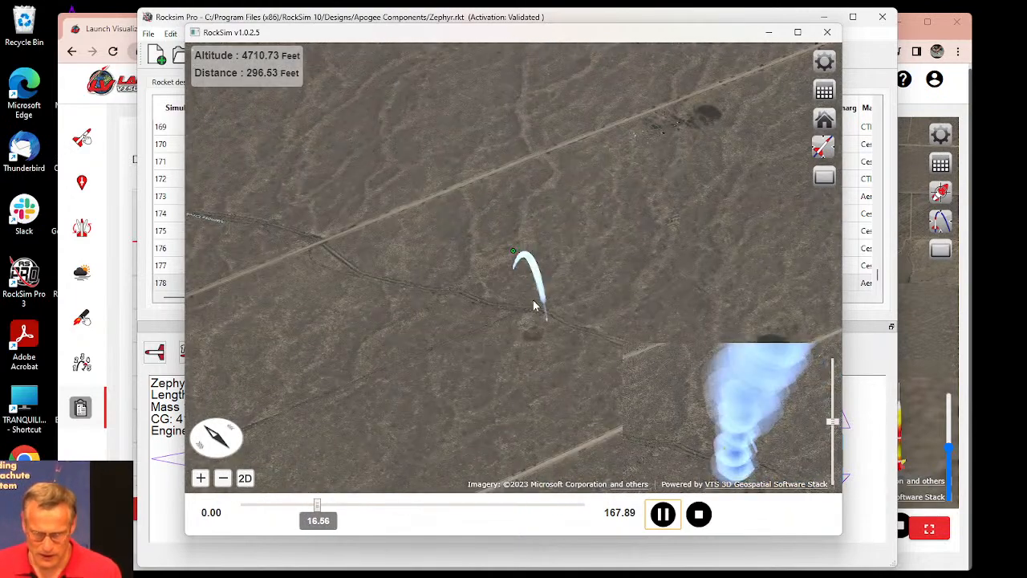
click(824, 119)
click(824, 148)
Step: Enable the trajectory path display in the flight profile preferences and set the path's colour to green
click(734, 184)
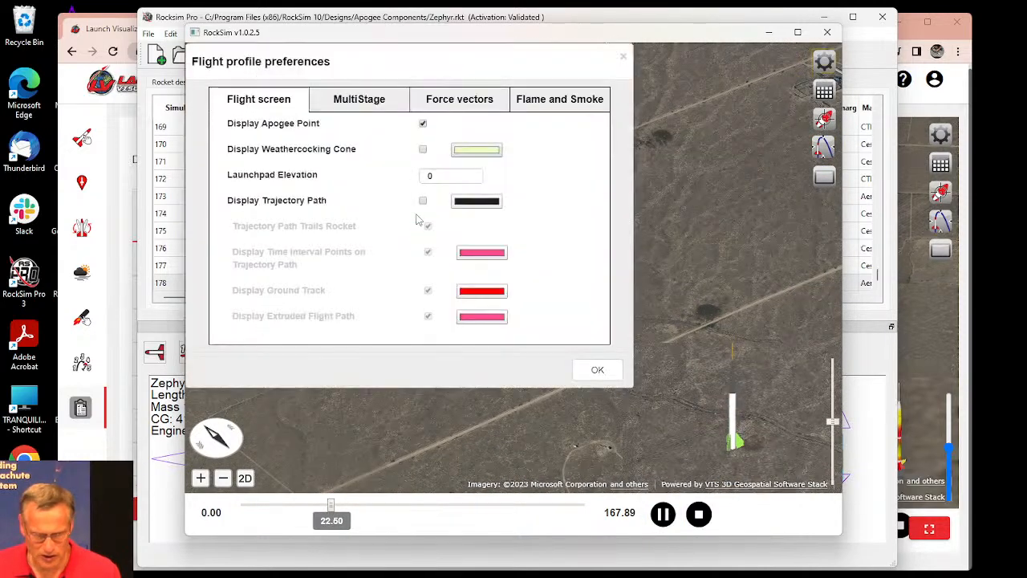
click(422, 201)
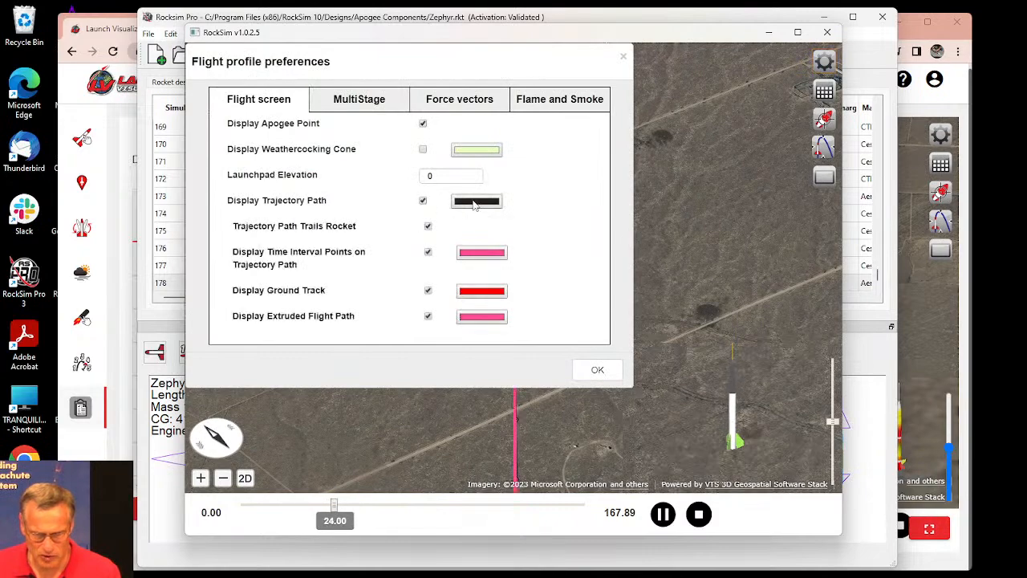
click(475, 201)
click(592, 401)
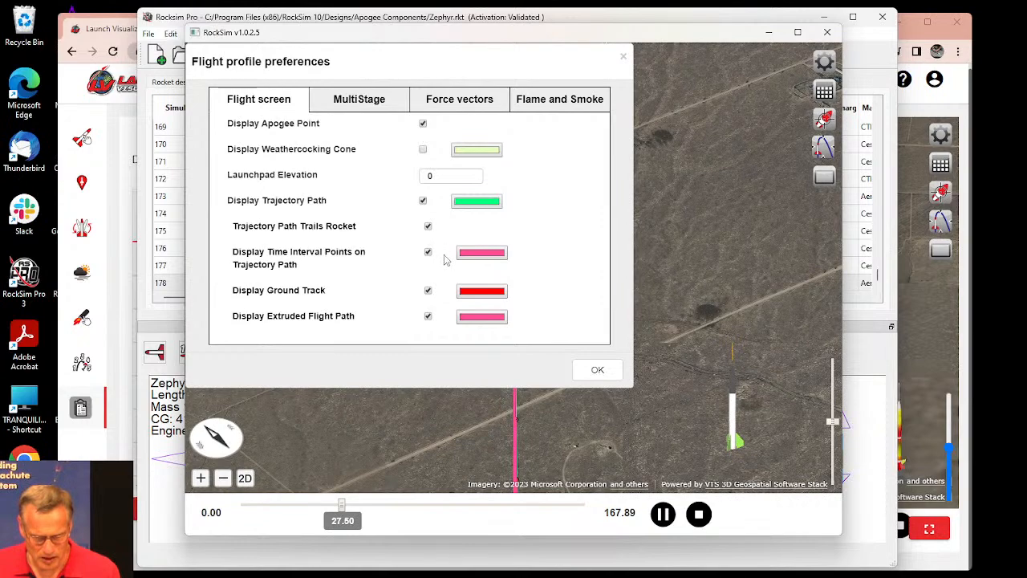
click(597, 369)
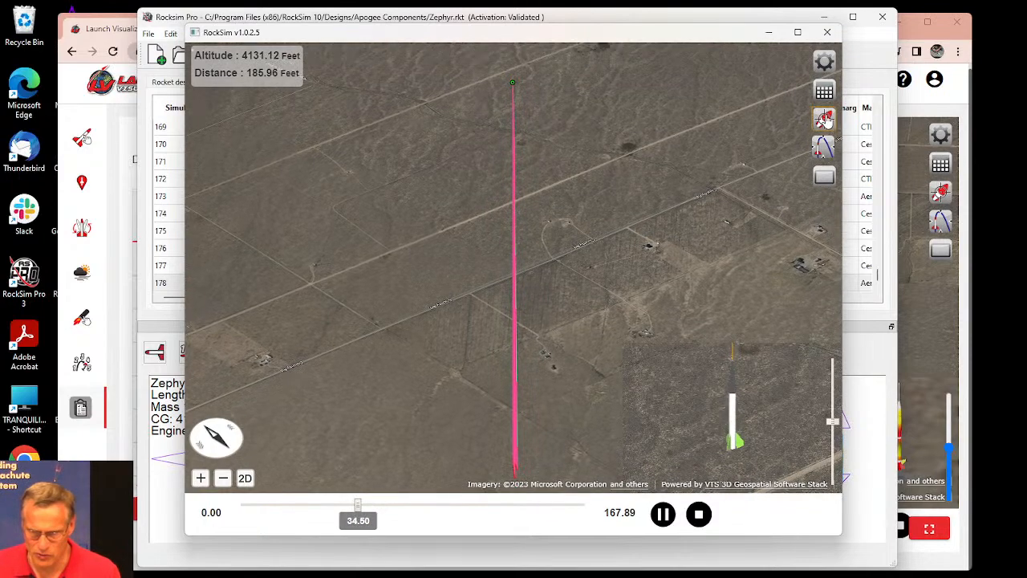
Step: Advance the flight animation to its end at 167.89 and examine the complete flight path from overhead and side angles
click(201, 478)
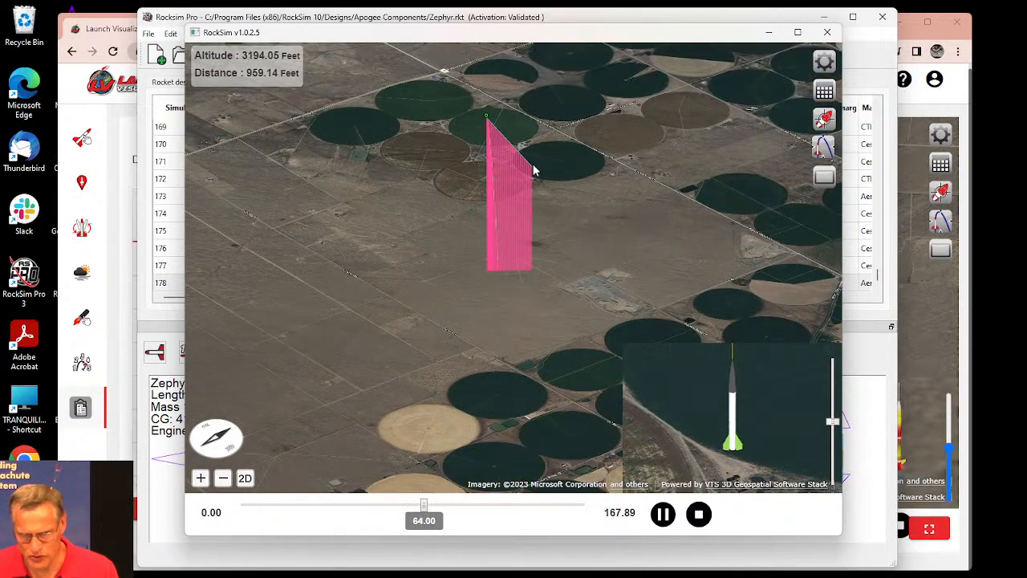
drag(428, 507, 602, 504)
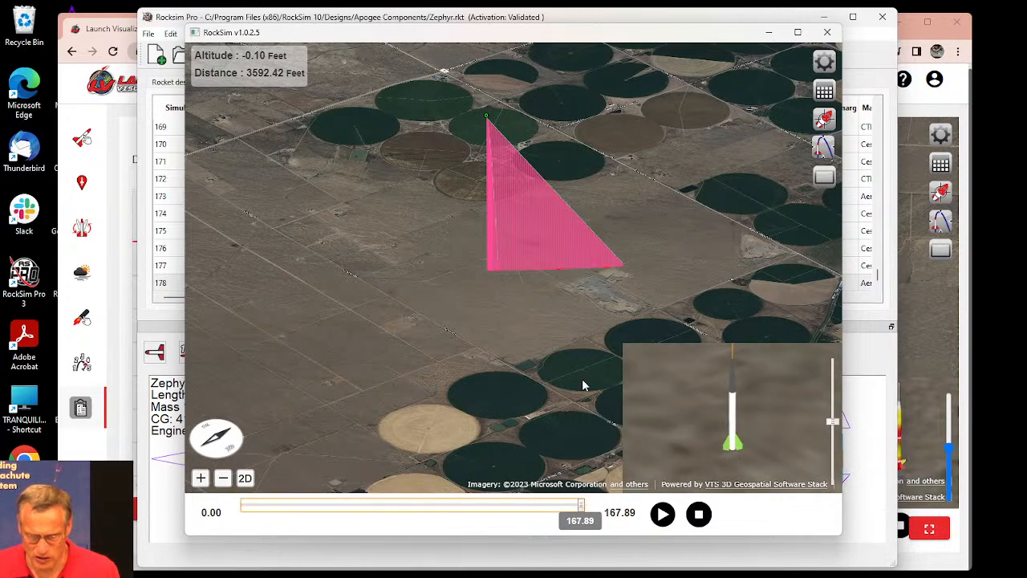
mouse_move(576, 391)
mouse_down()
mouse_move(530, 428)
mouse_move(507, 415)
mouse_move(503, 431)
mouse_up()
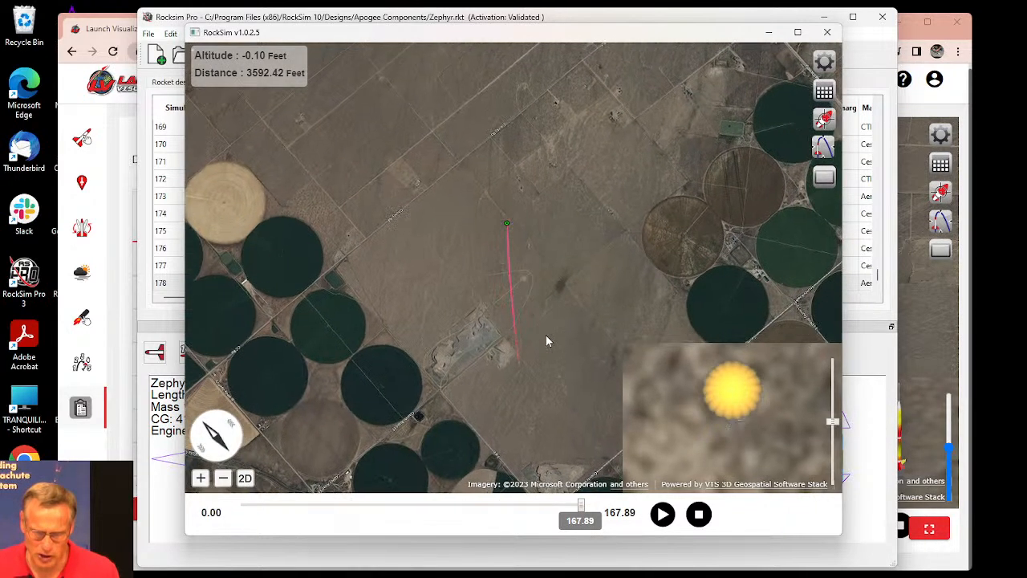
drag(549, 330, 579, 310)
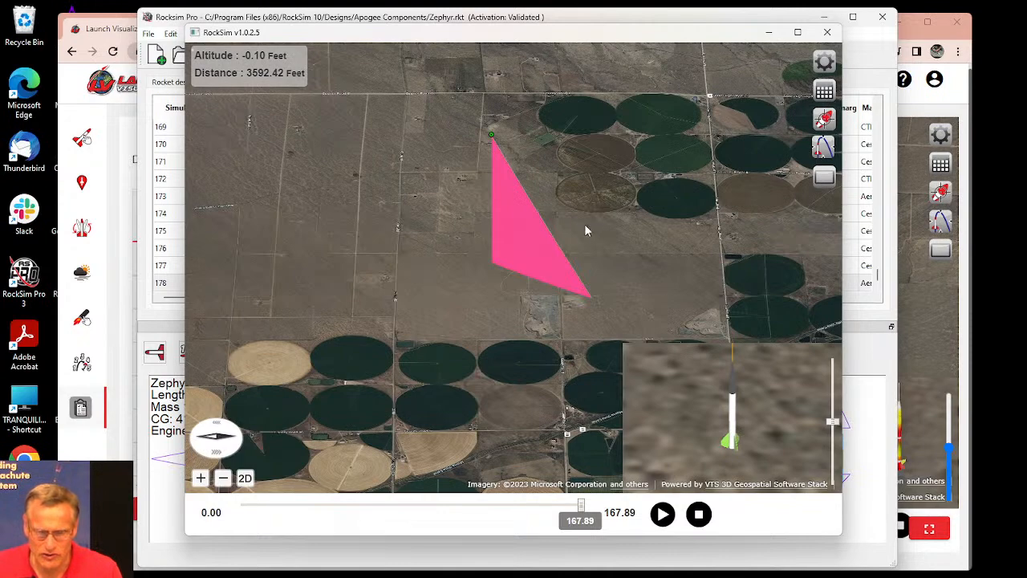
drag(594, 273, 630, 323)
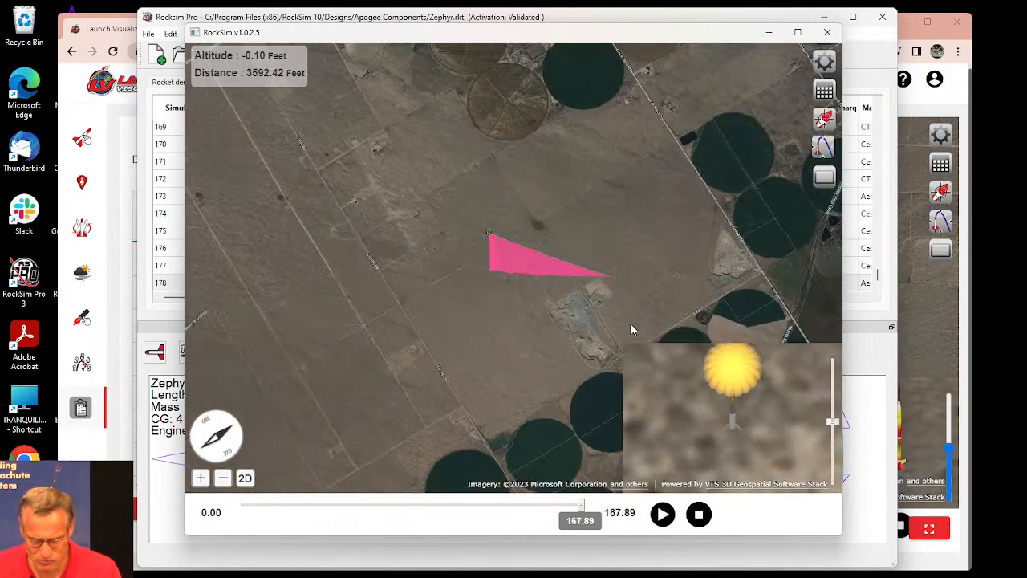
drag(201, 423, 212, 455)
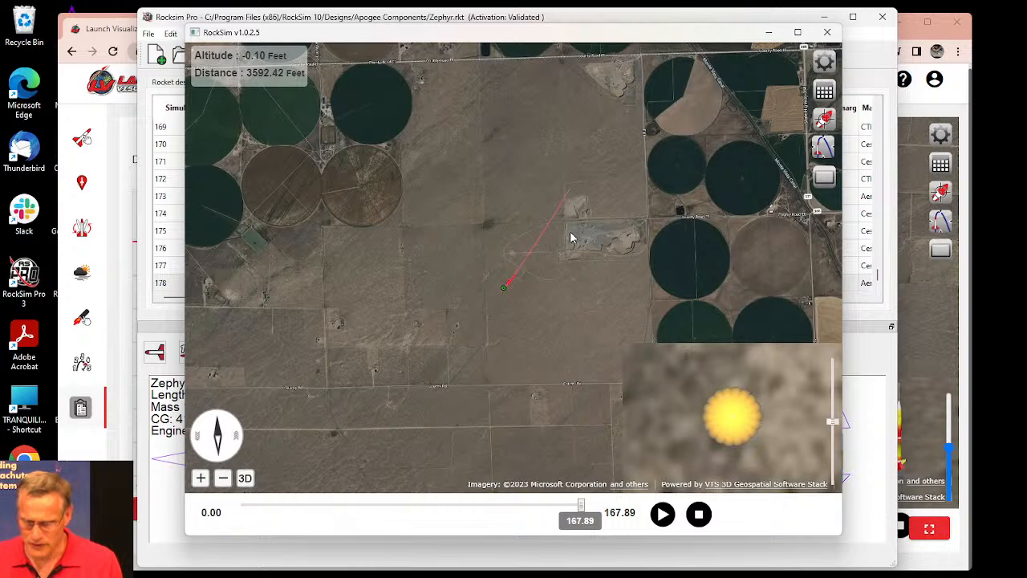
scroll(573, 237, down, 2)
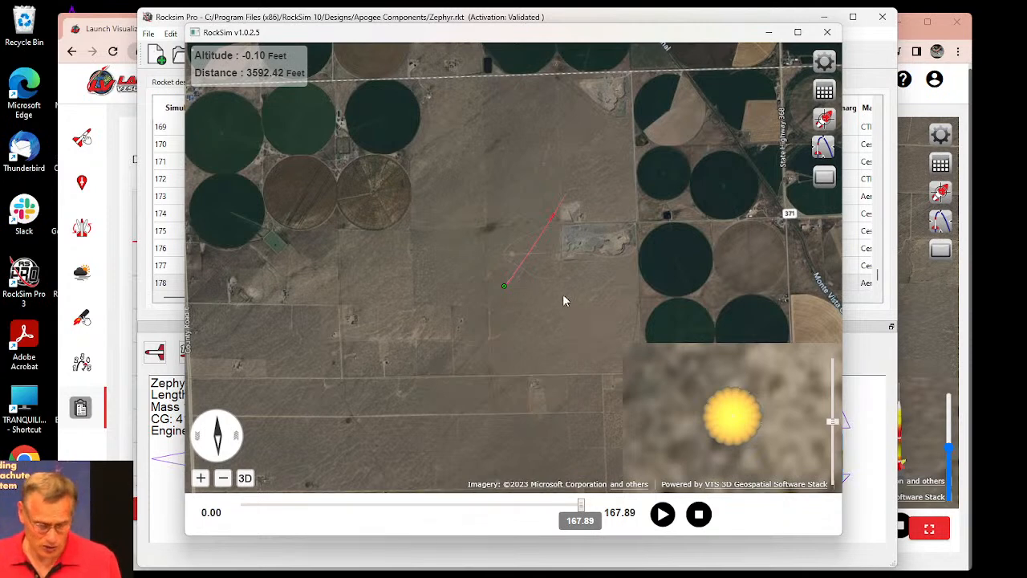
drag(563, 295, 551, 235)
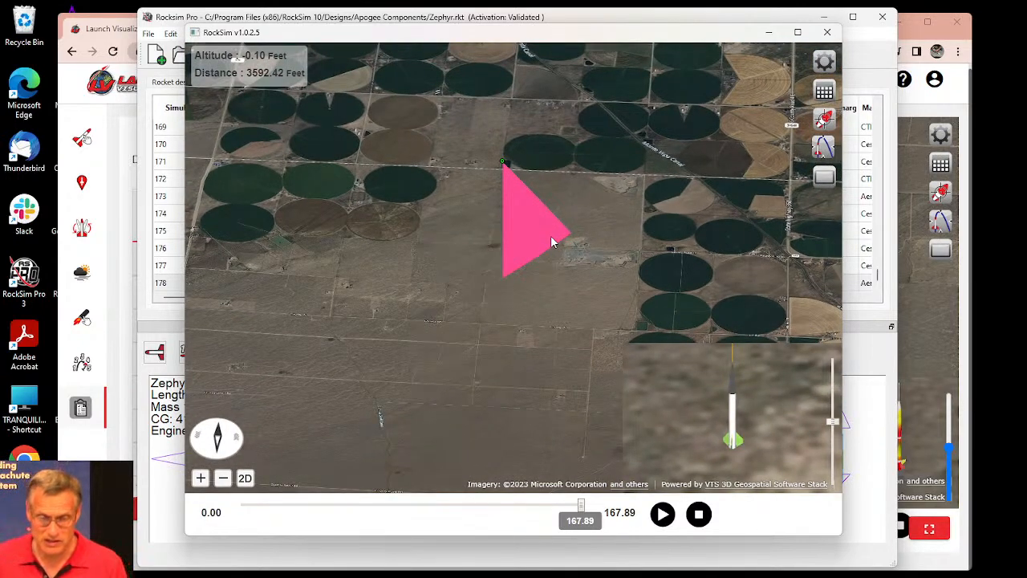
drag(521, 293, 504, 314)
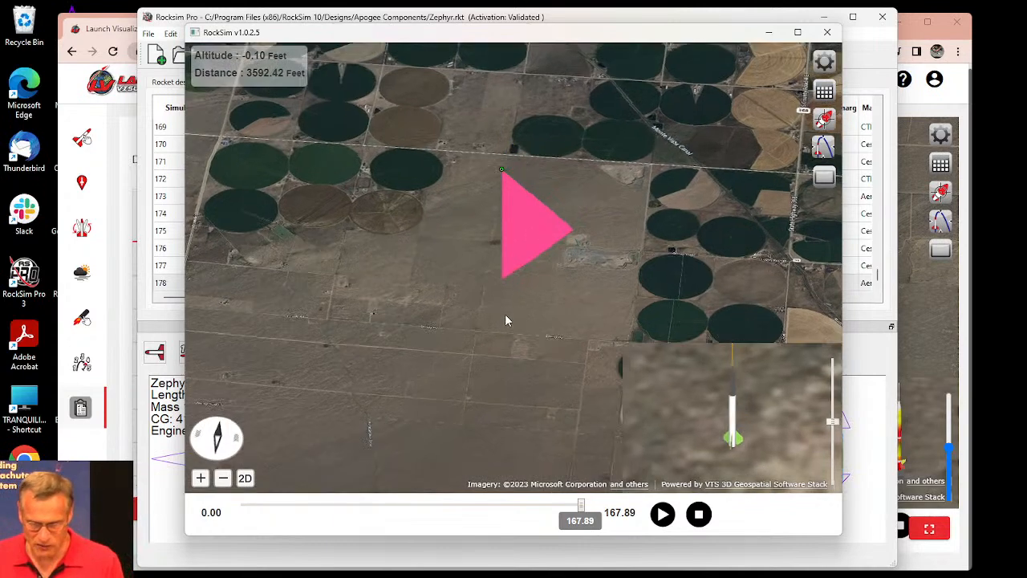
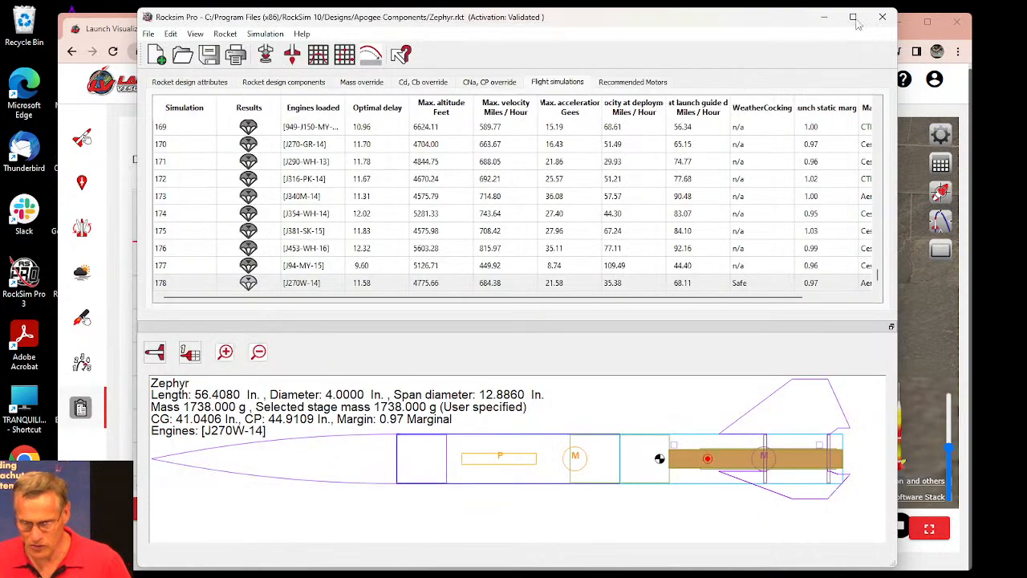
Step: Put away the Rocksim Pro and Launch Visualizer windows and launch RockSim 10
click(825, 18)
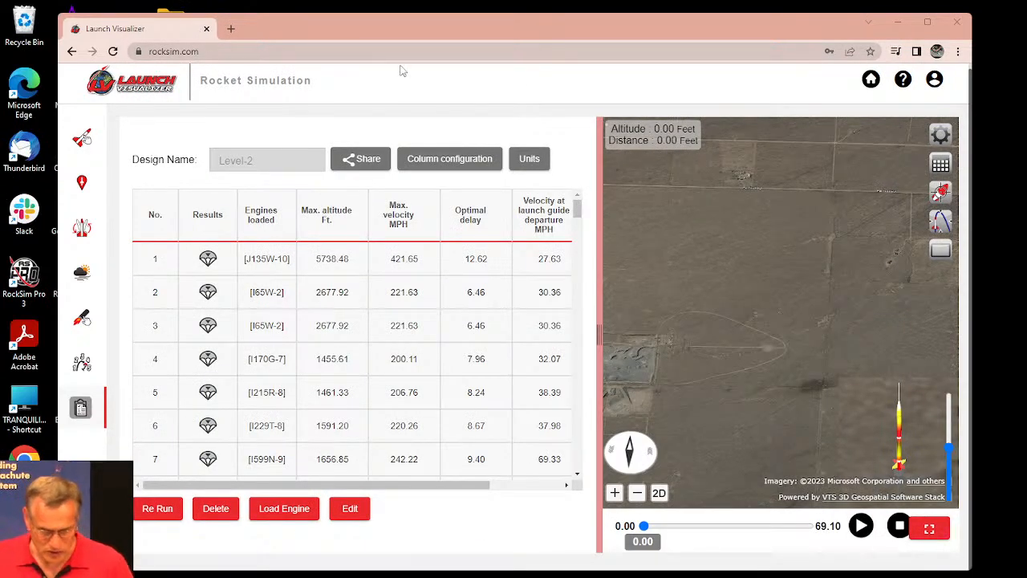
click(954, 22)
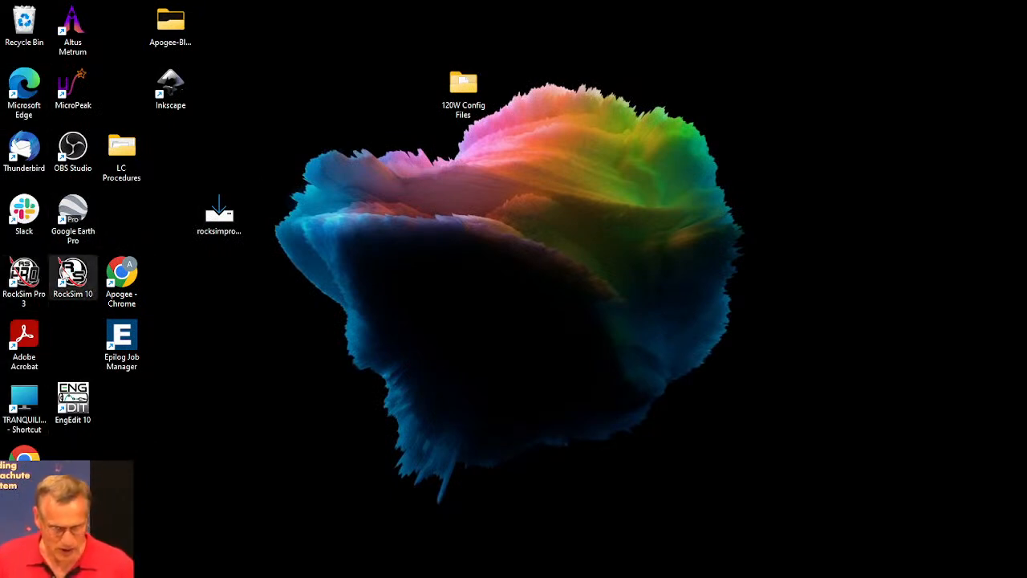
click(73, 275)
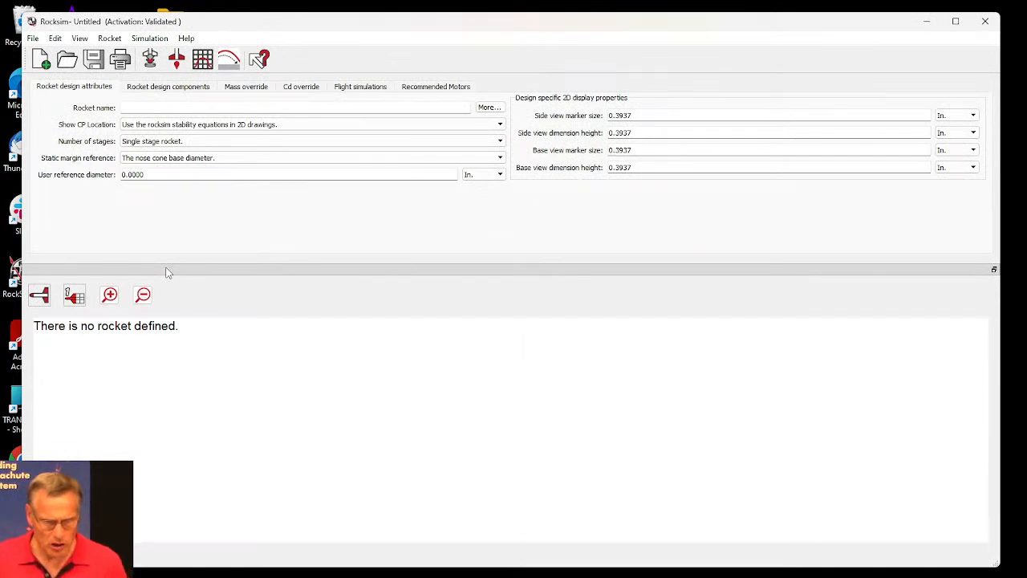
Step: Open the Apogee SkyMetra design file from the Apogee Components folder
click(69, 65)
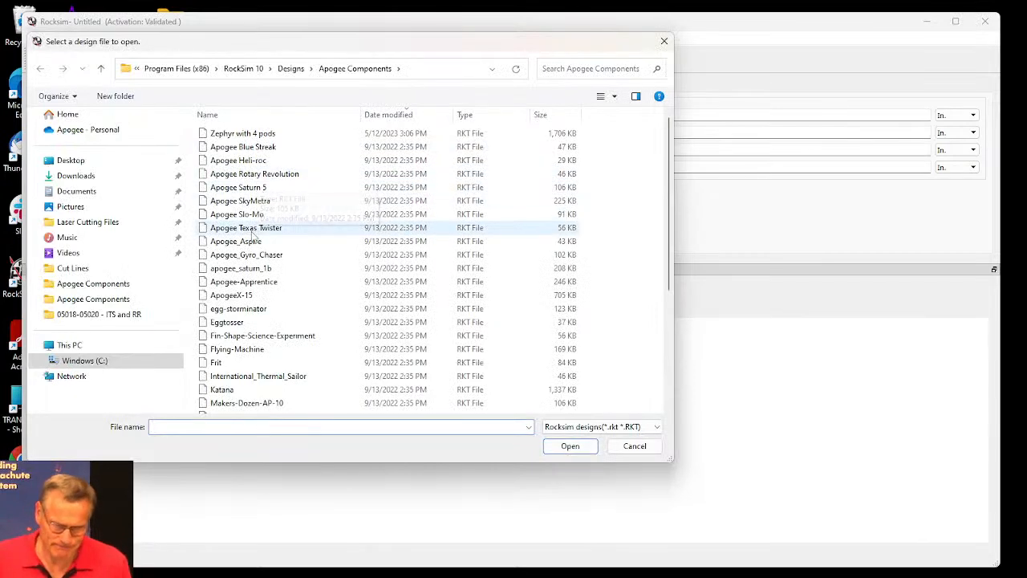
click(245, 201)
click(571, 448)
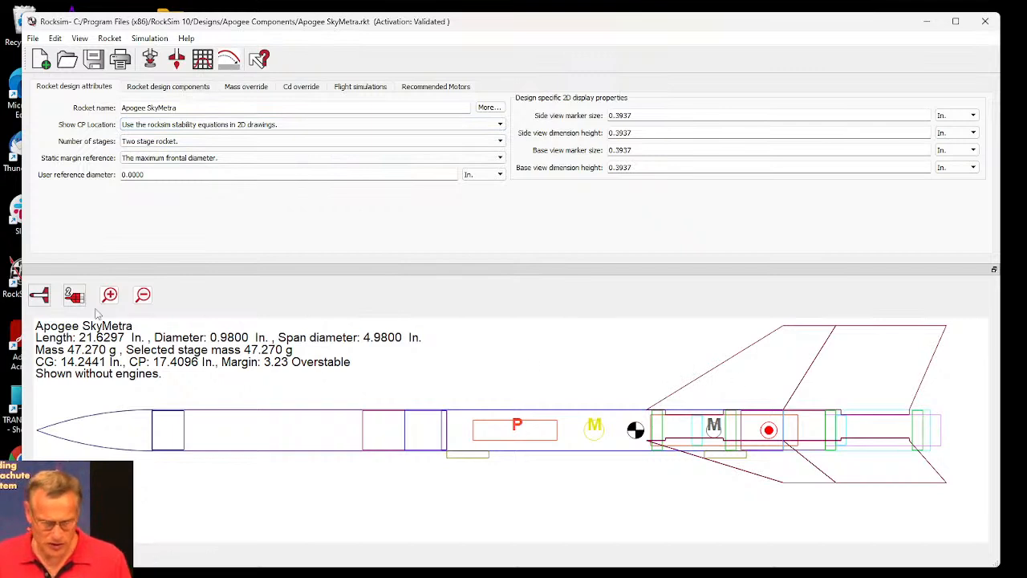
Step: Display the SkyMetra rocket in 3D and rotate the model to examine it from an angle
click(40, 297)
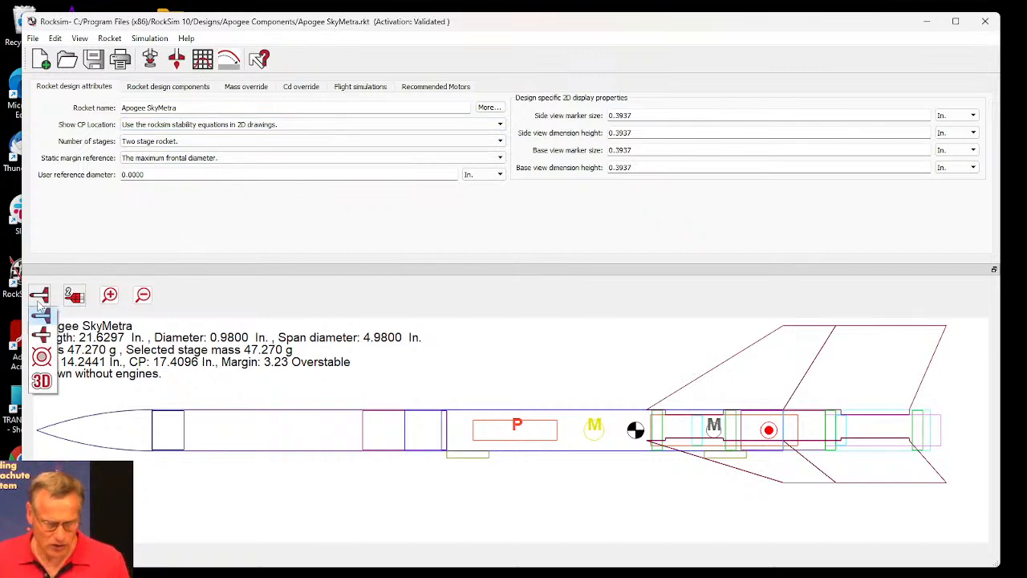
click(41, 380)
drag(380, 403, 499, 440)
drag(431, 373, 413, 338)
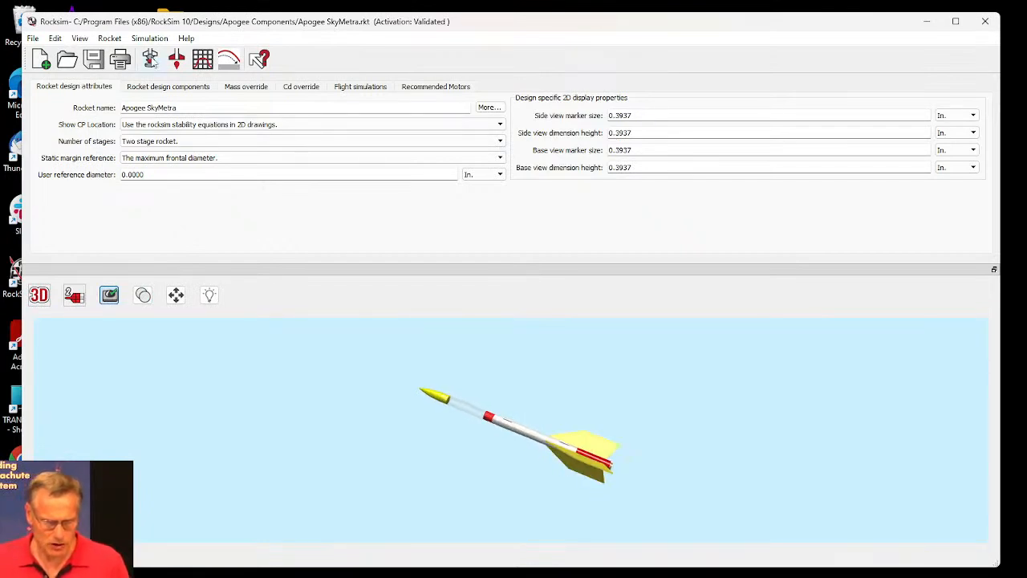
Step: Prepare a new simulation and choose the Estes Industries C6 engine for the sustainer's 18 mm engine mount
click(150, 60)
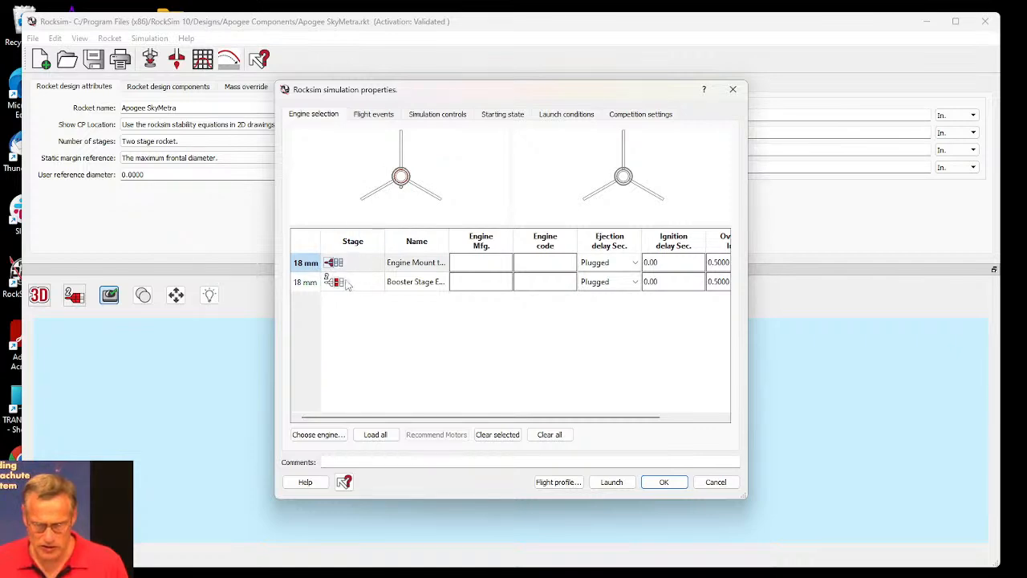
click(319, 435)
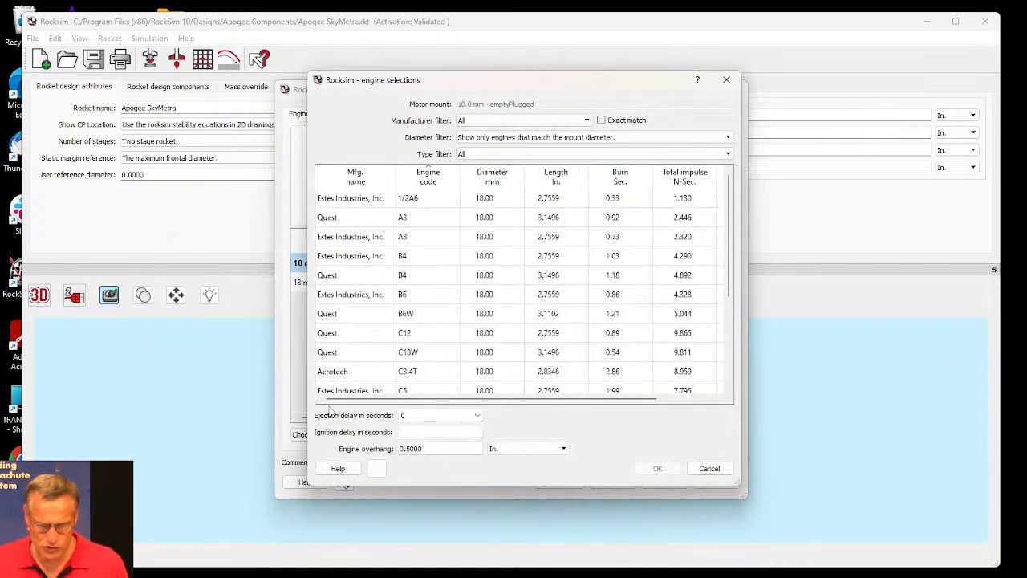
scroll(416, 343, down, 1)
click(410, 358)
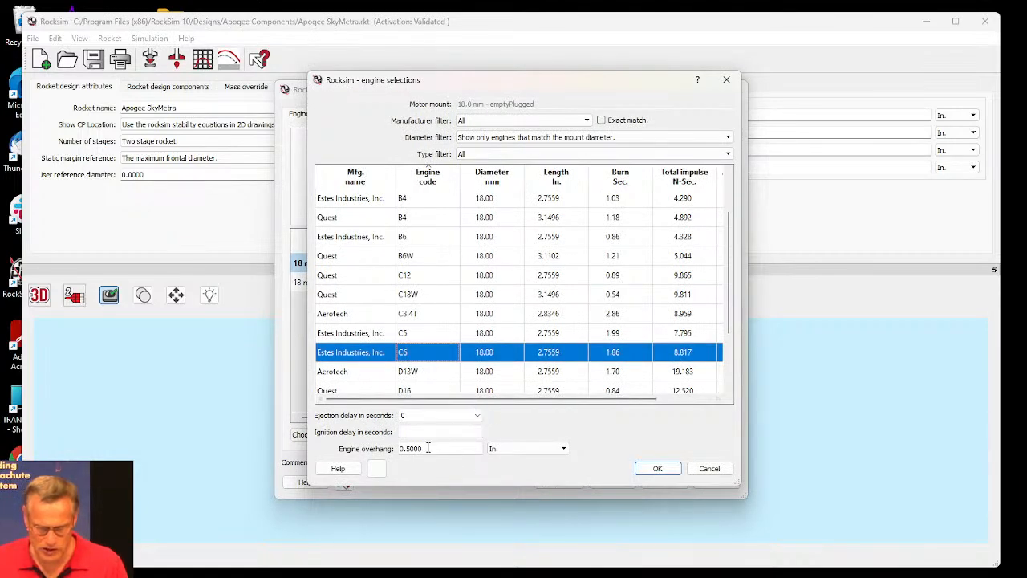
click(652, 469)
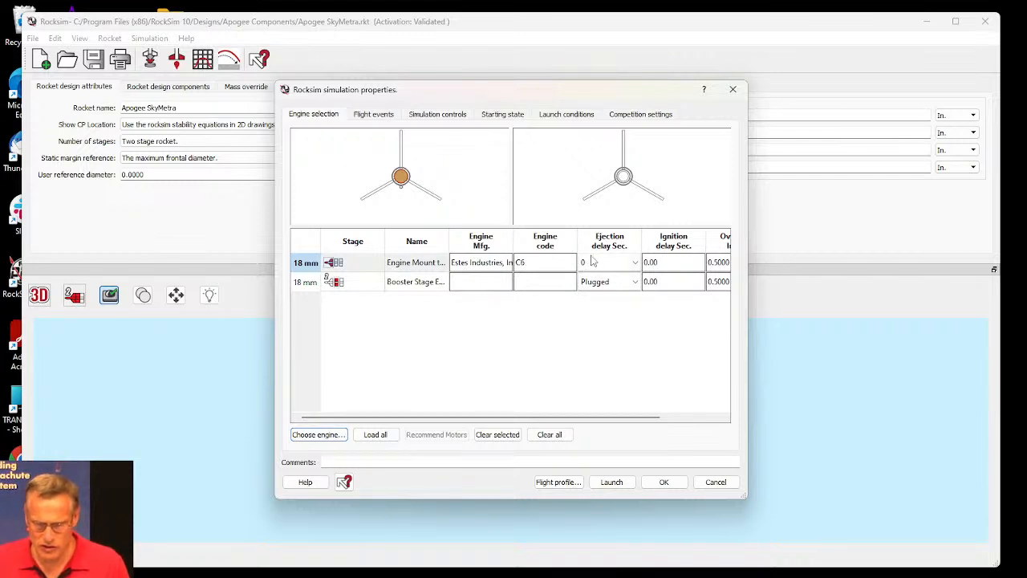
Step: Load the sustainer's C6 engine into all mounts and set the sustainer's ejection delay to 7 seconds
click(413, 265)
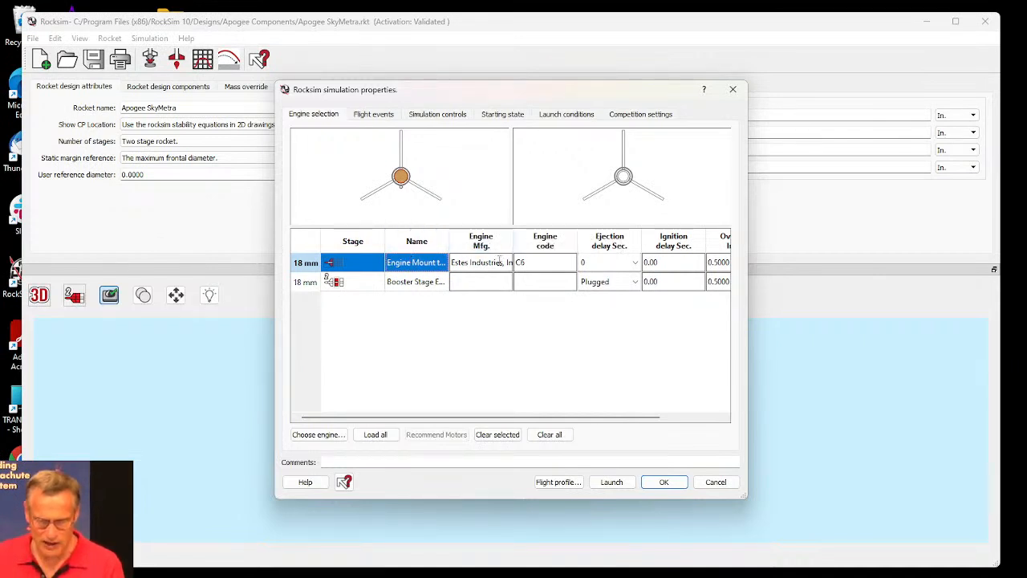
click(374, 437)
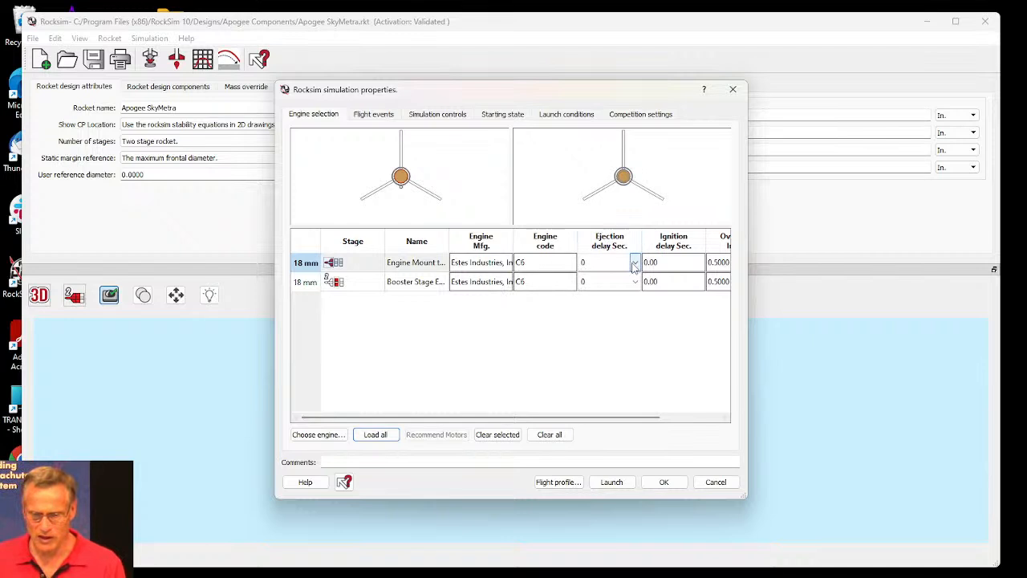
click(634, 264)
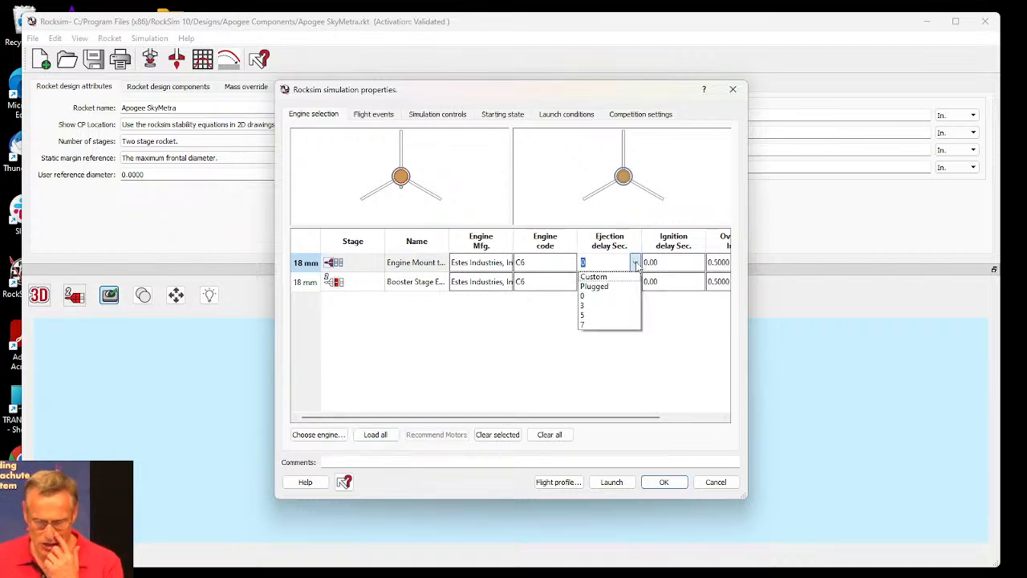
click(589, 326)
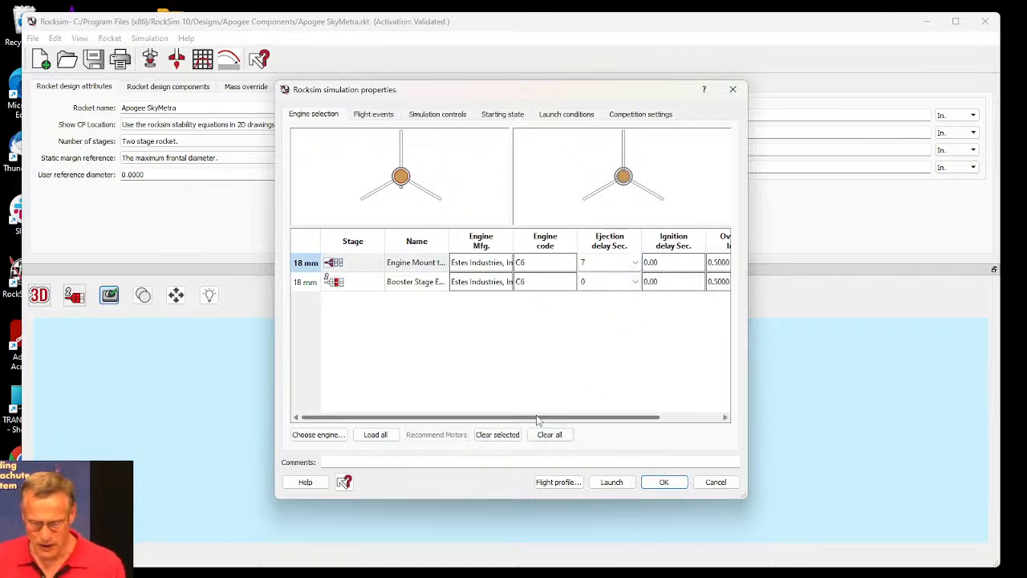
Step: Check the engine table, flight events and simulation controls, and set the launch guide length to 36 inches
drag(537, 419, 603, 411)
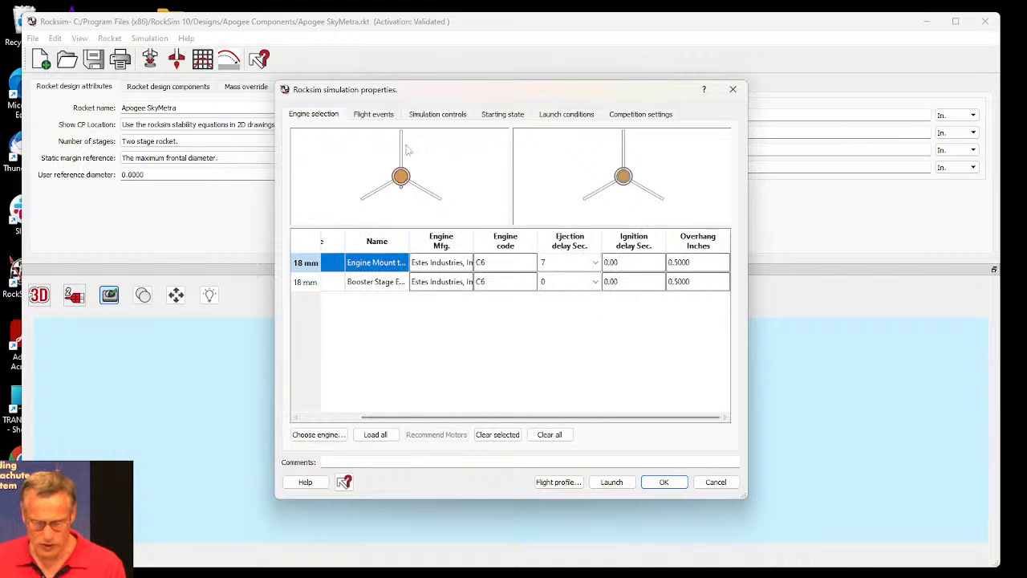
click(371, 114)
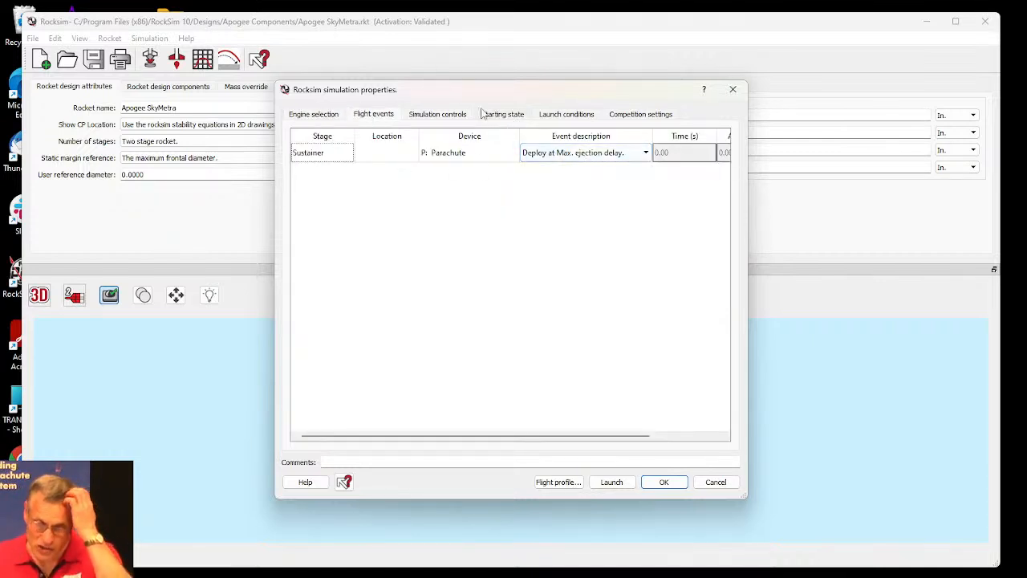
click(438, 115)
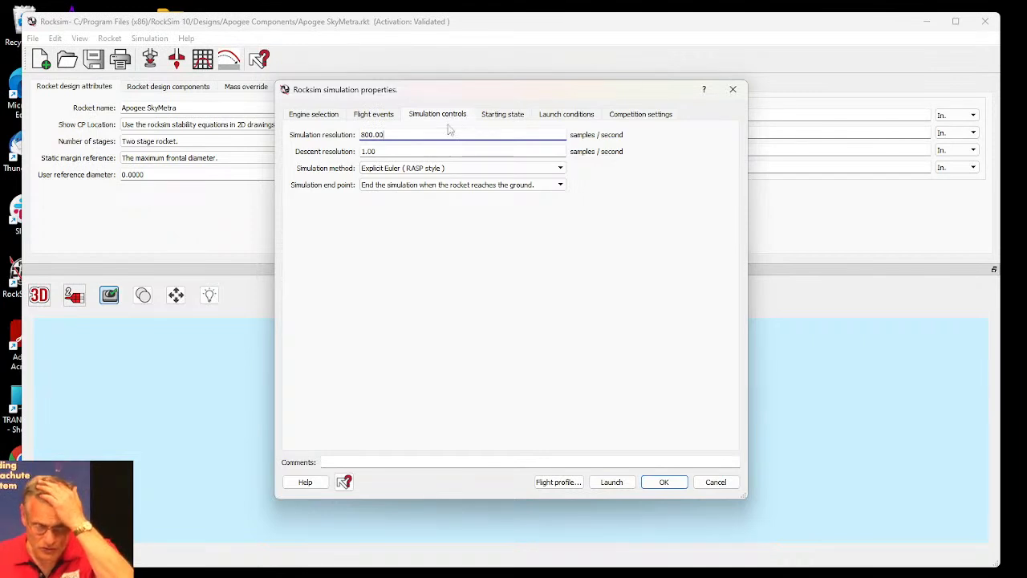
click(495, 117)
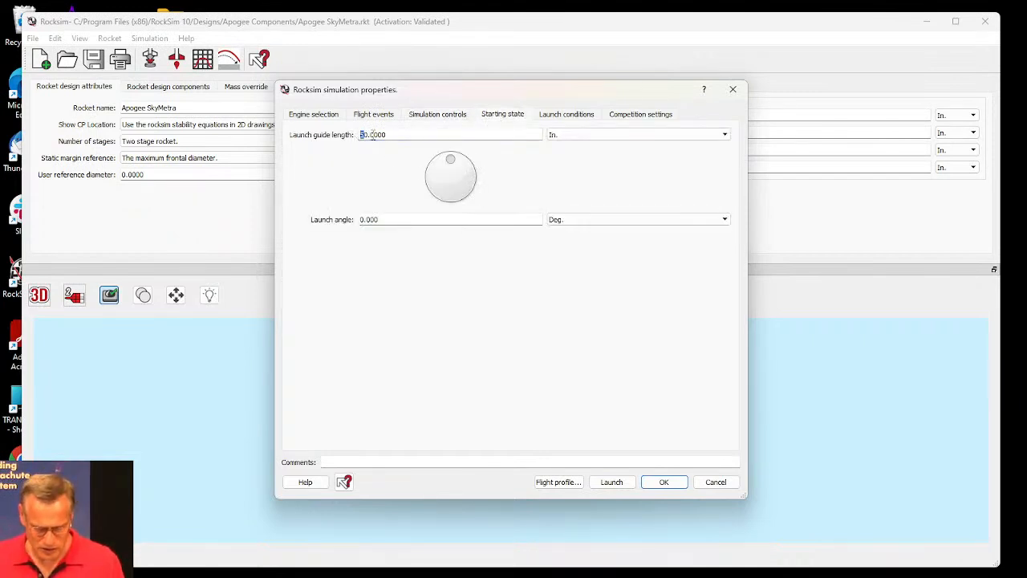
drag(365, 135, 354, 136)
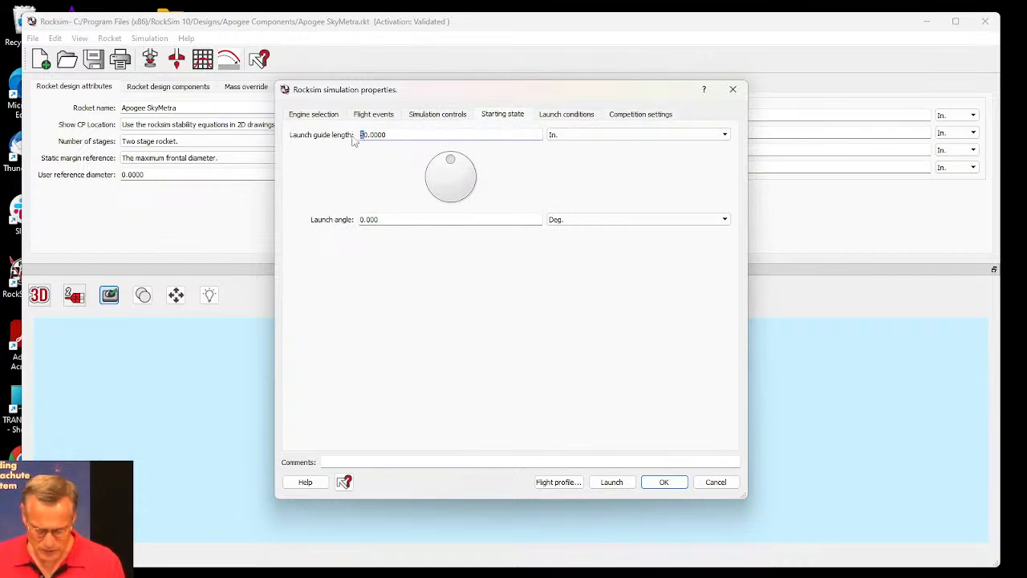
key(Right)
key(Right)
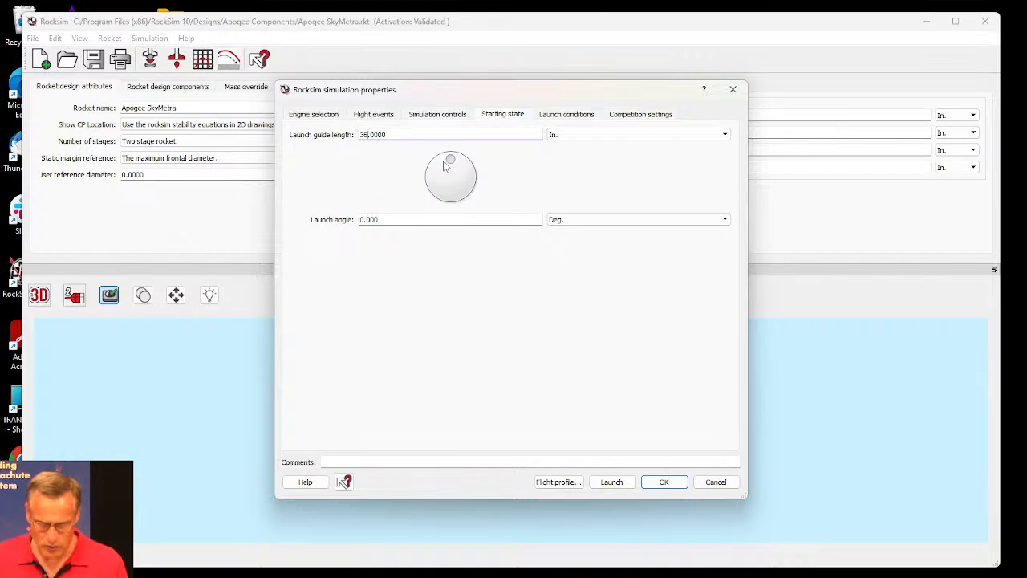
Step: Set the low and high wind speeds to 0 MPH and run the simulation to its 2D flight profile
click(564, 119)
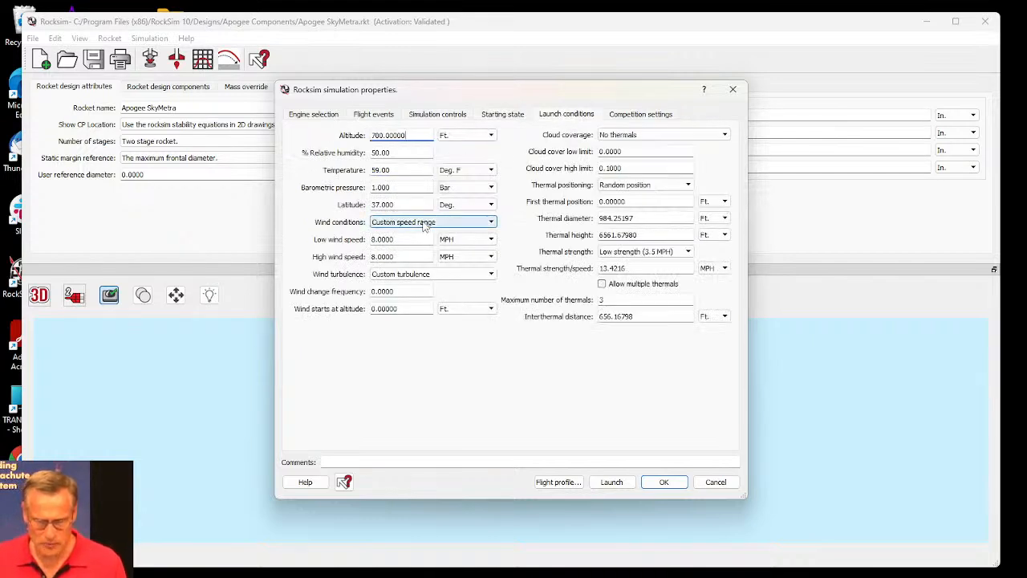
drag(396, 241, 368, 258)
text(00)
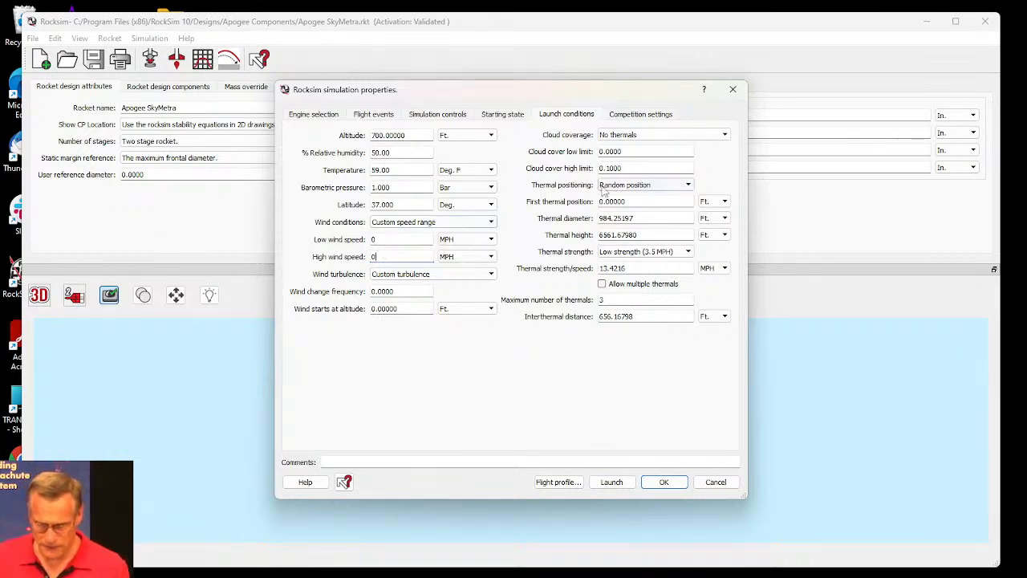
click(612, 481)
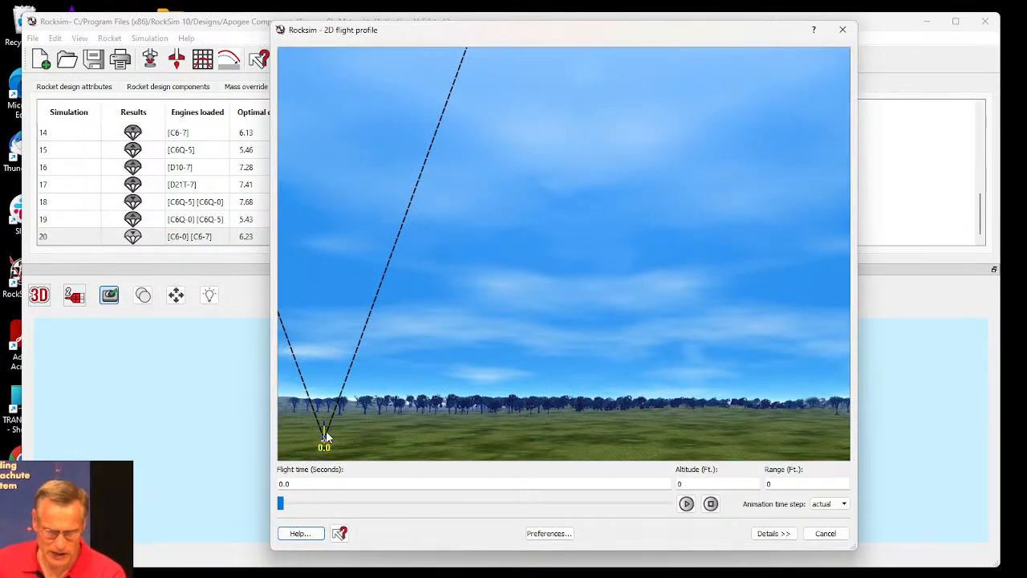
Step: Play the windless flight in the 2D flight profile, skip ahead to near the landing, and close the profile
click(686, 504)
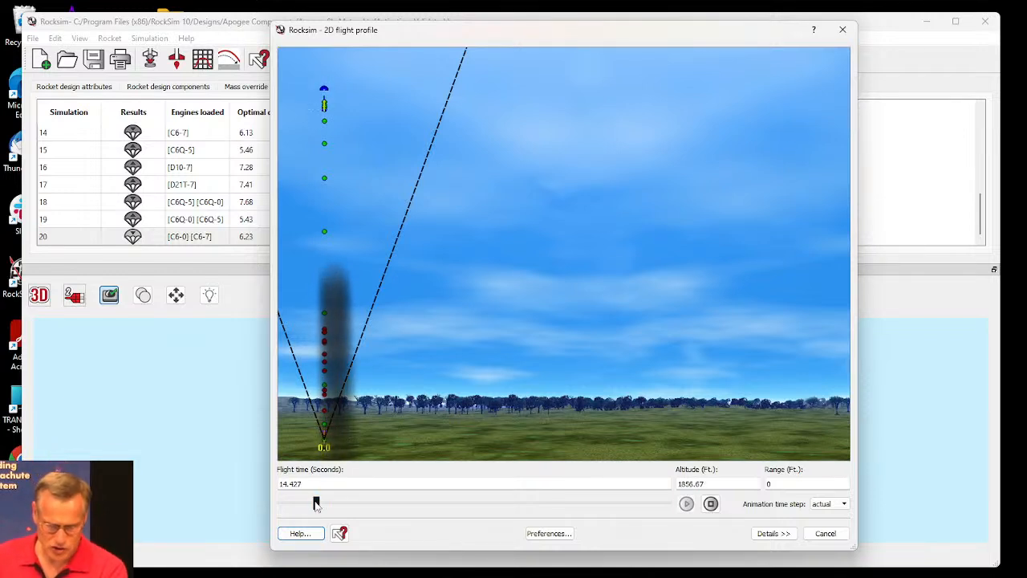
drag(314, 504, 665, 515)
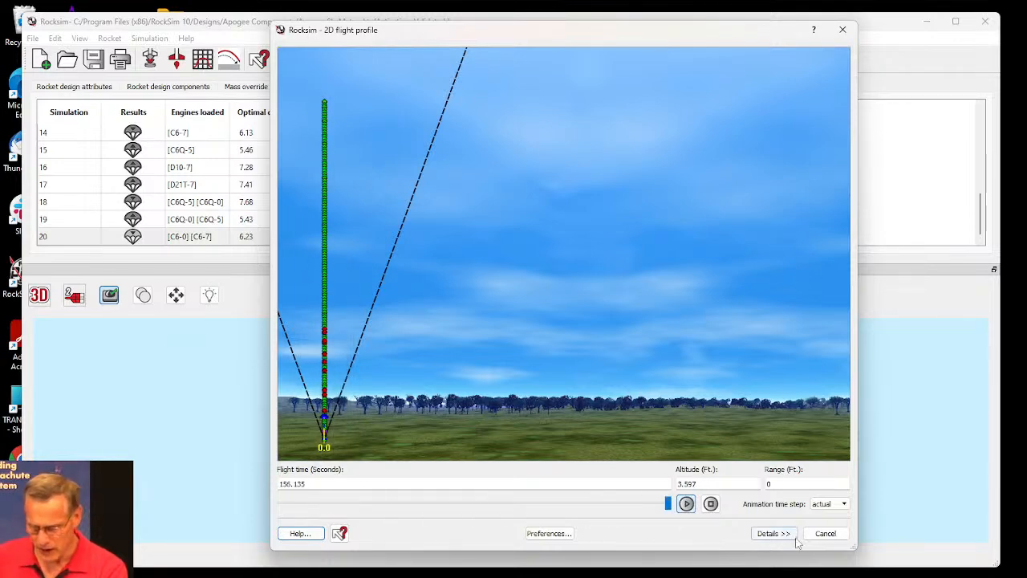
click(826, 533)
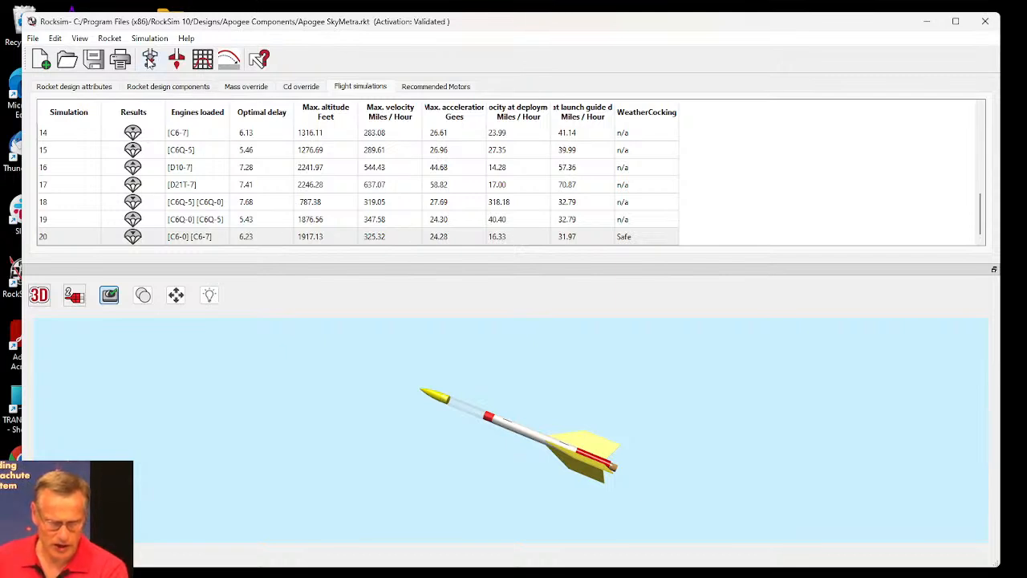
Step: Prepare another simulation with low and high wind speeds of 8 MPH and run it to its 2D flight profile
click(150, 63)
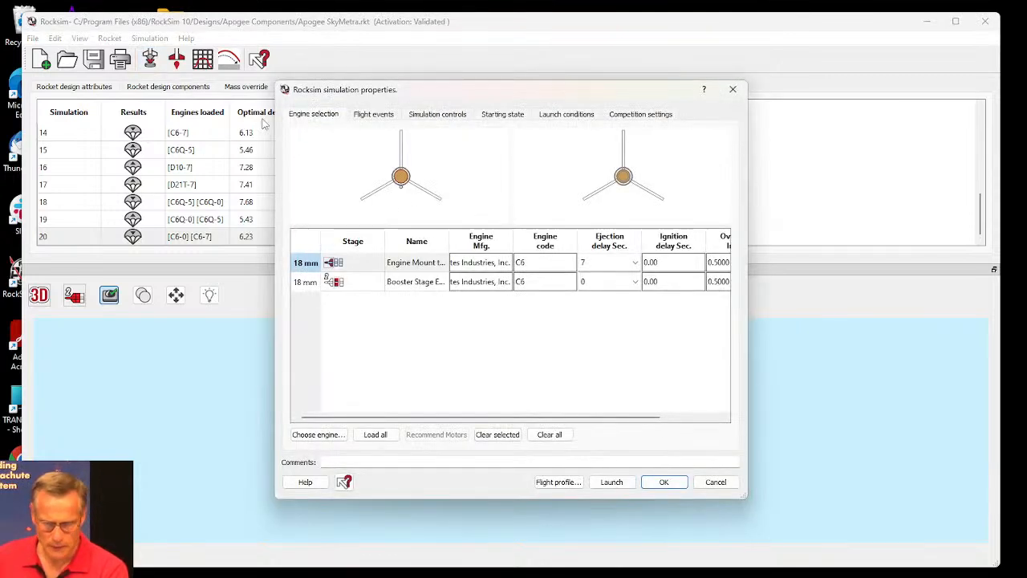
click(564, 117)
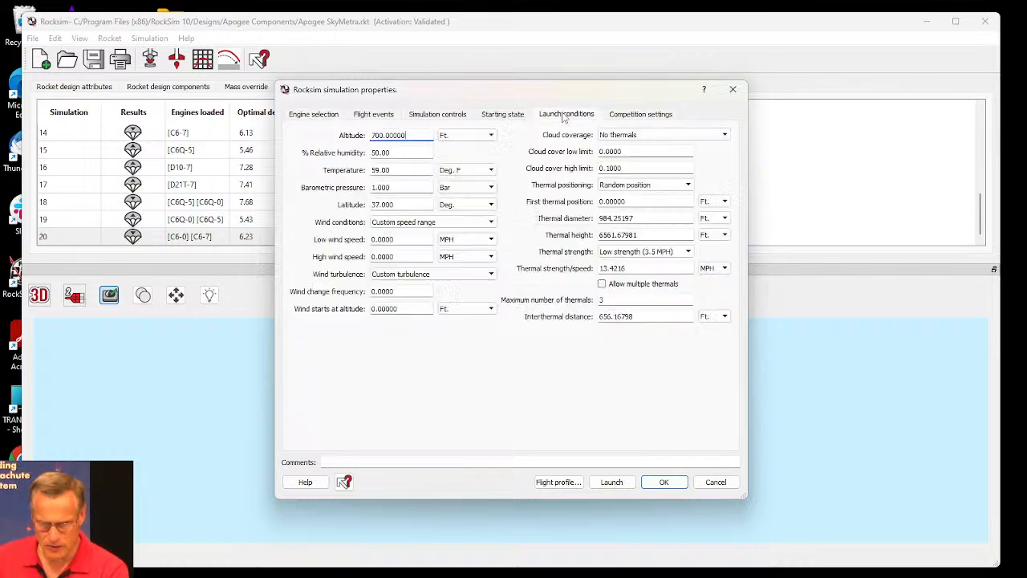
drag(399, 239, 368, 239)
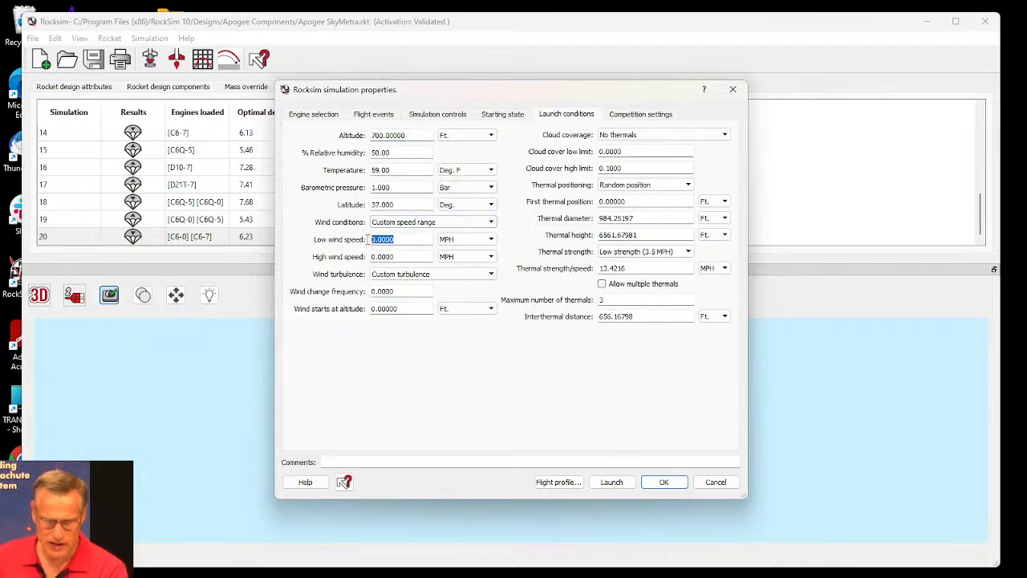
text(8)
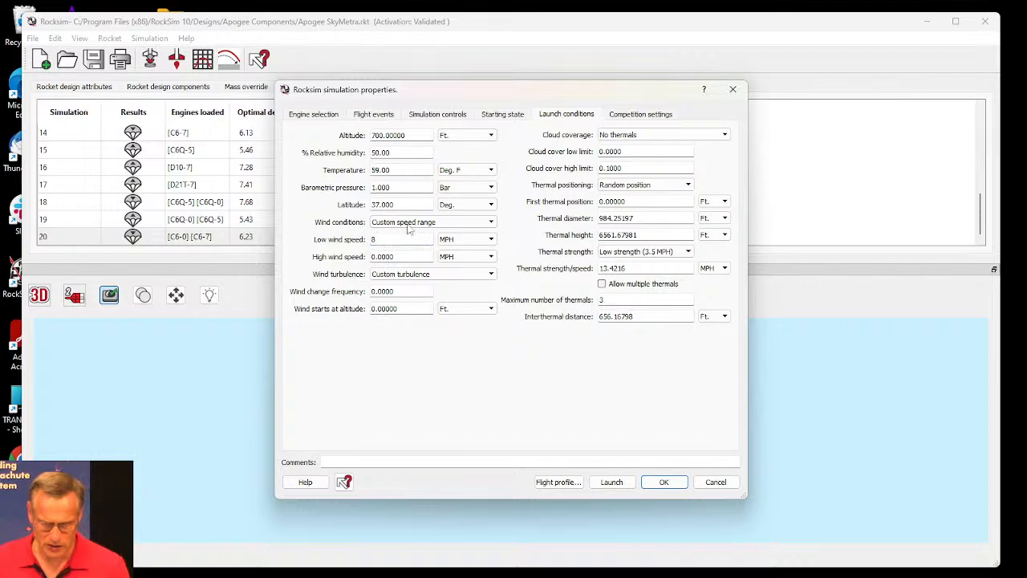
drag(399, 257, 368, 256)
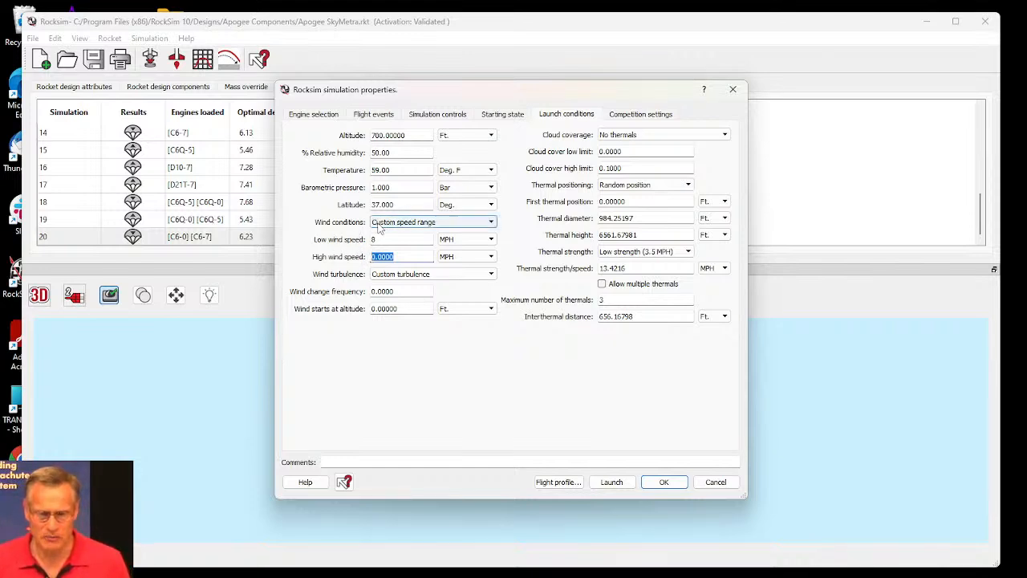
drag(383, 238, 366, 238)
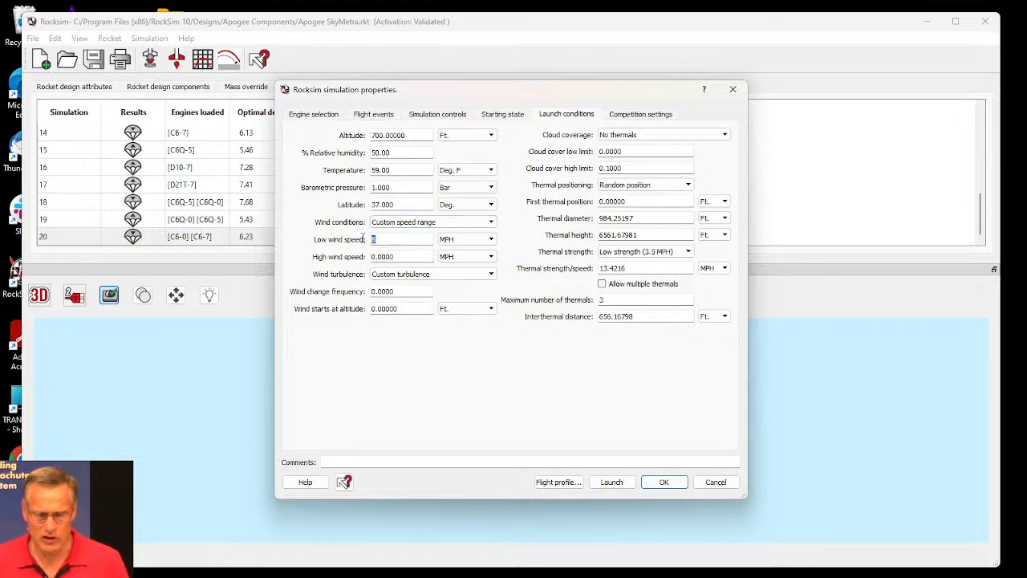
drag(391, 255, 368, 255)
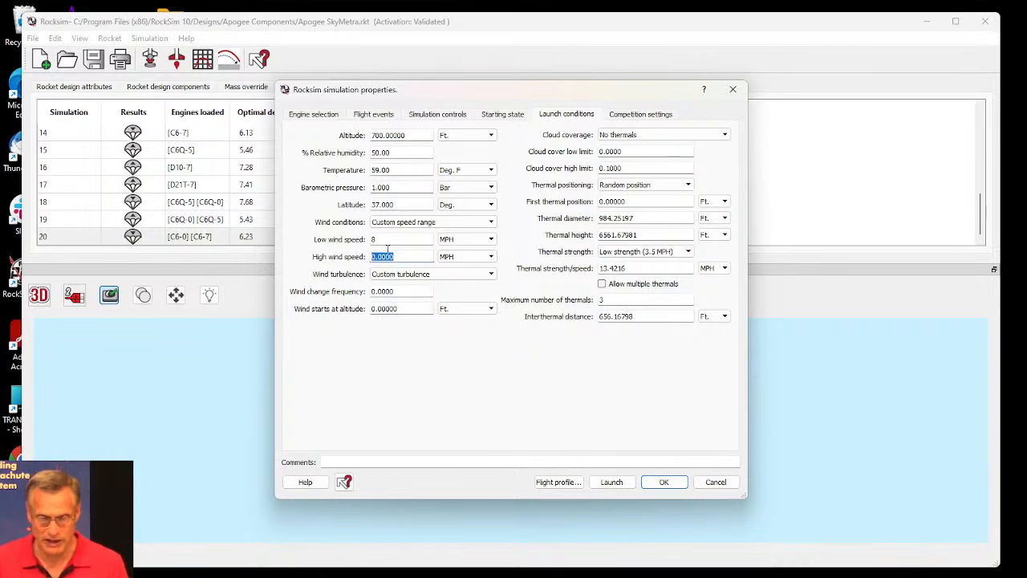
text(8)
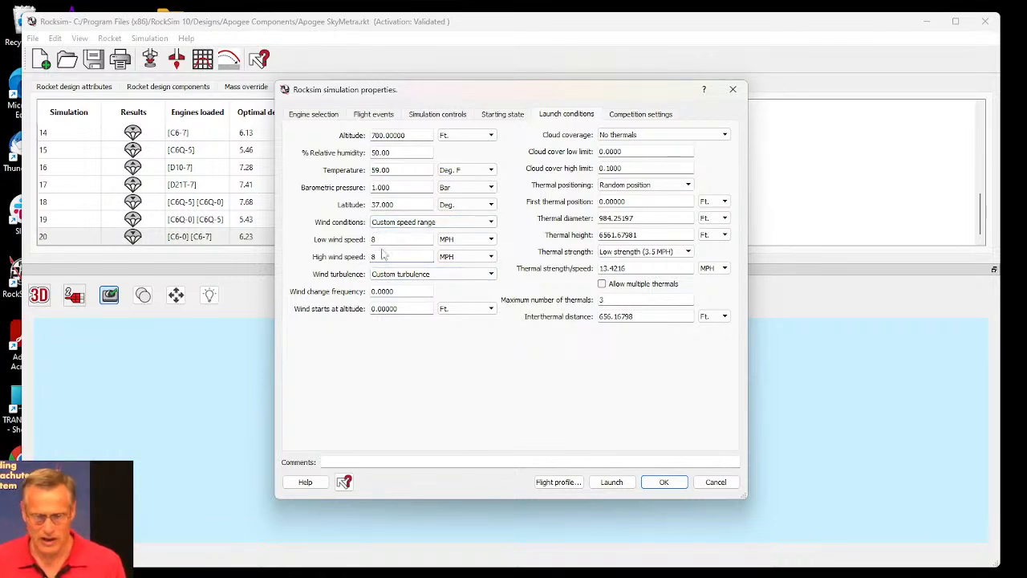
click(397, 222)
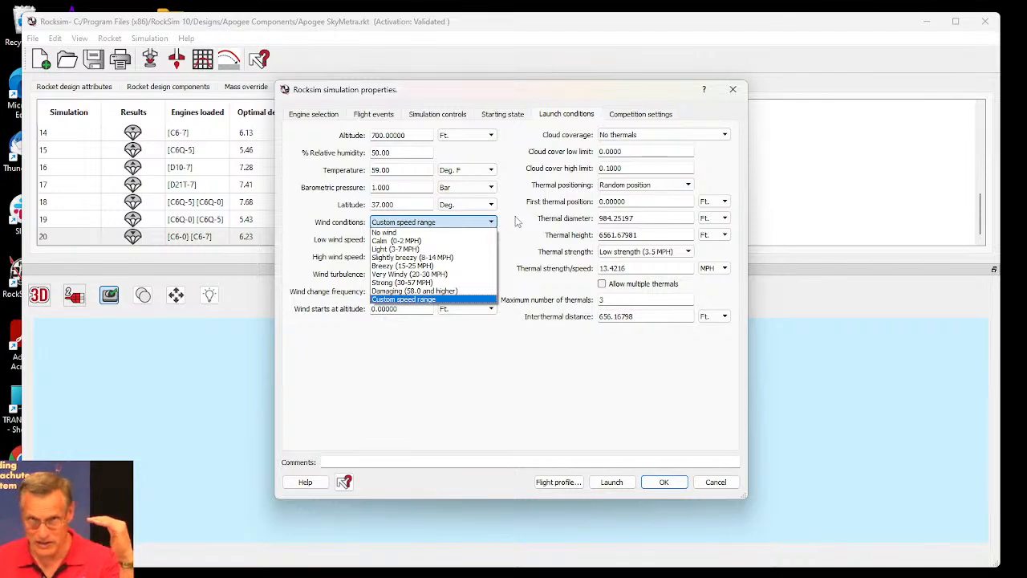
click(517, 222)
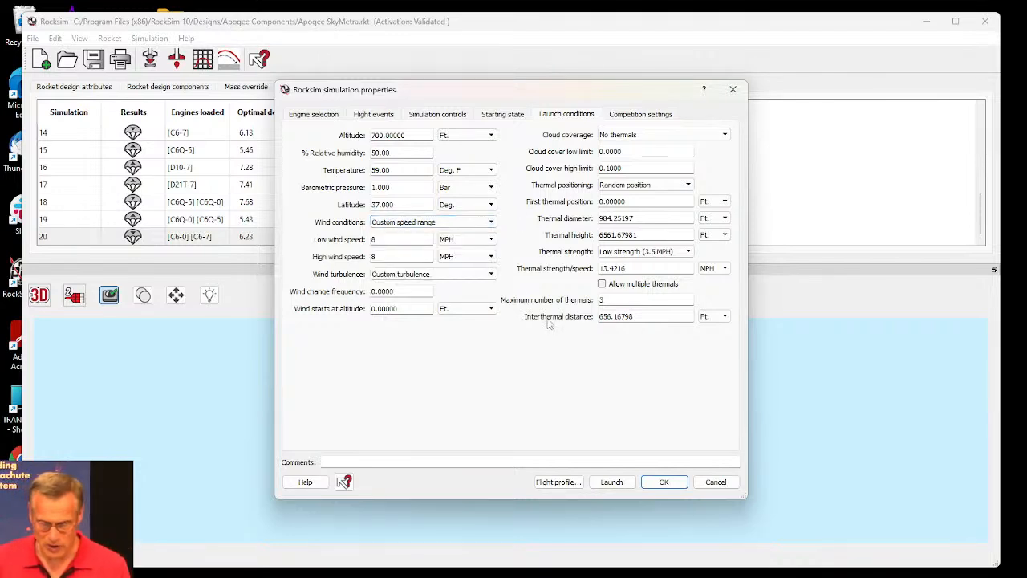
click(560, 482)
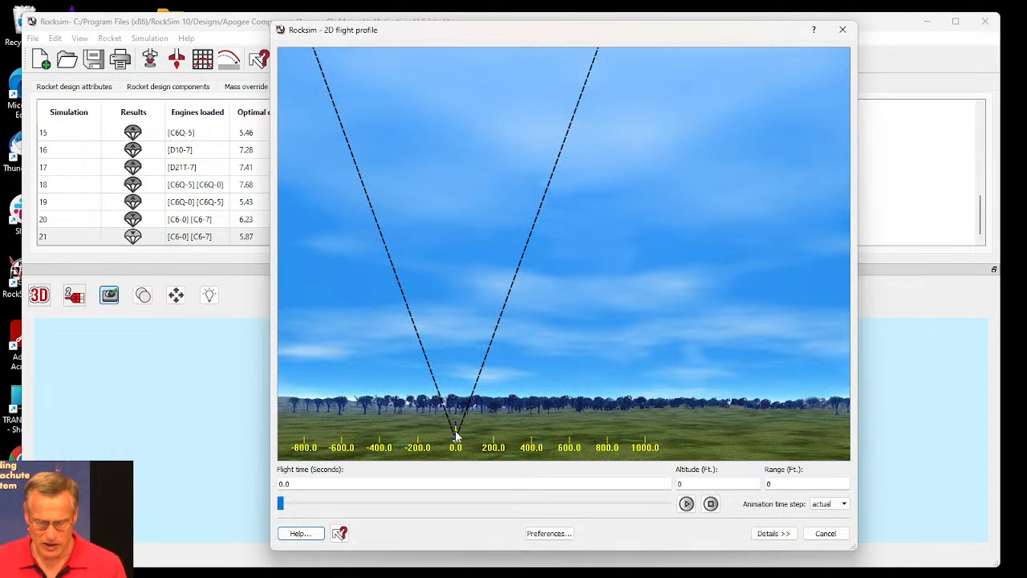
Step: Play the 8 MPH wind flight, rewind it to launch, replay the ascent and parachute drift, and close the profile
click(687, 504)
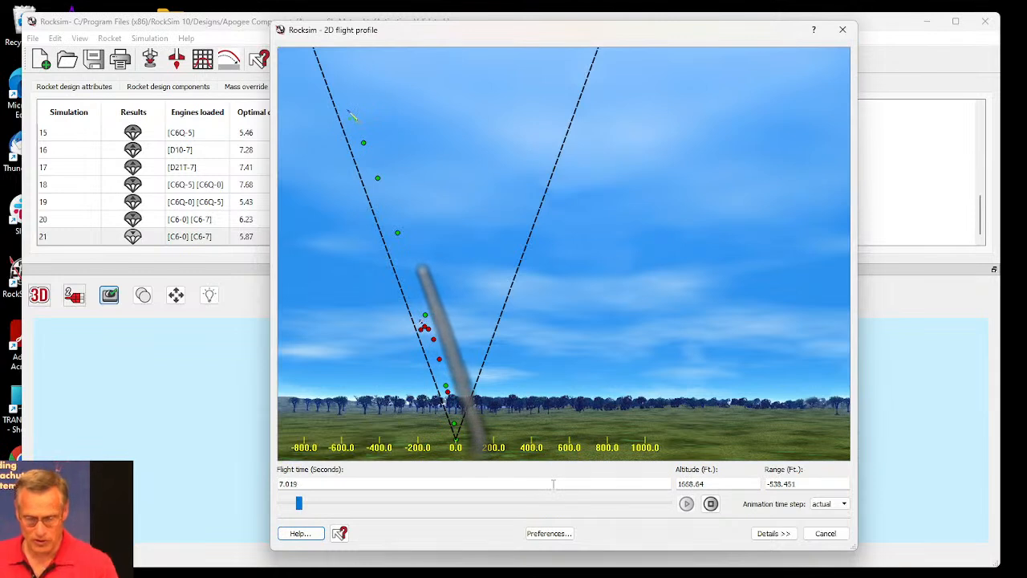
click(710, 503)
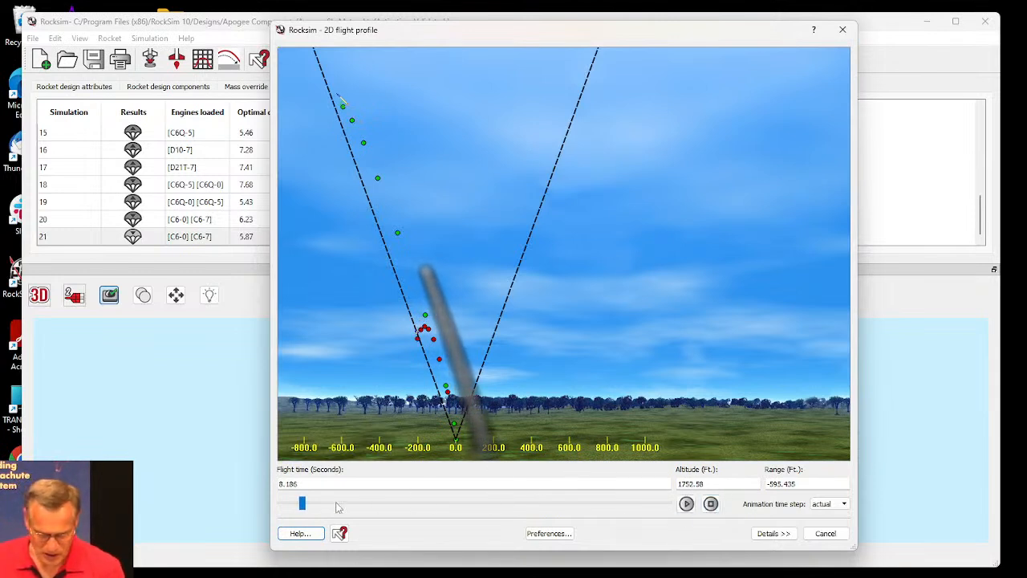
drag(302, 503, 282, 506)
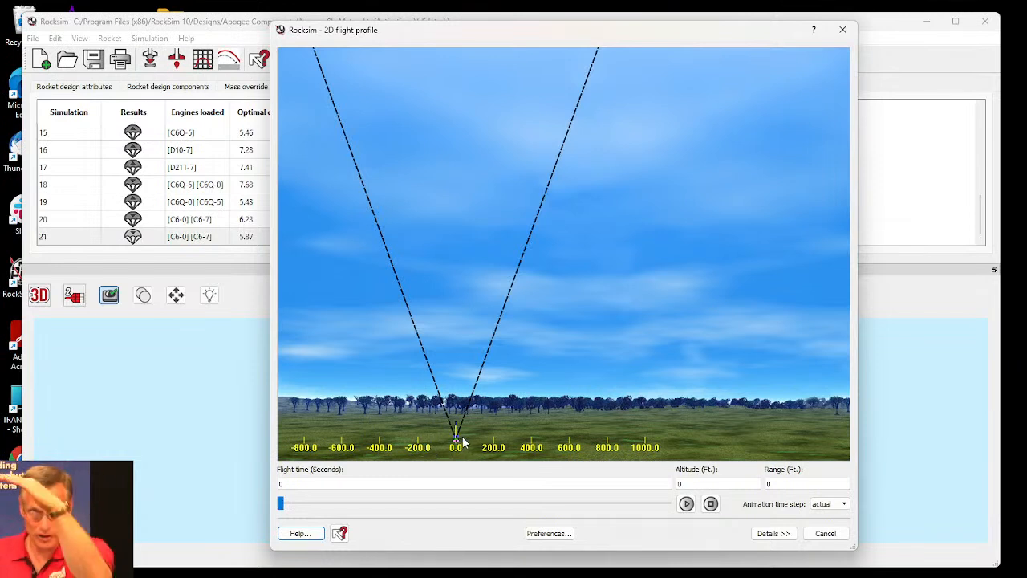
click(686, 504)
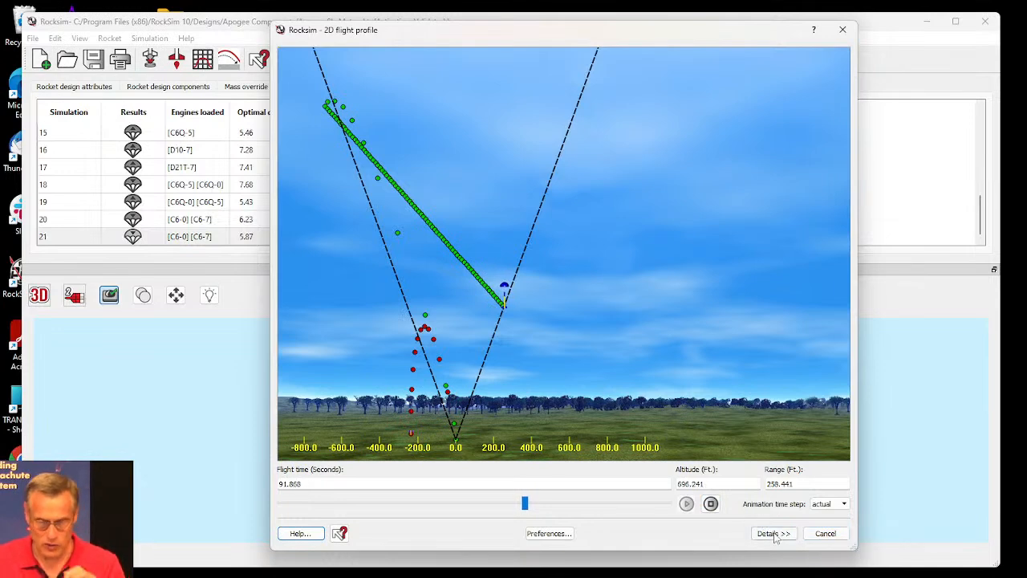
click(817, 535)
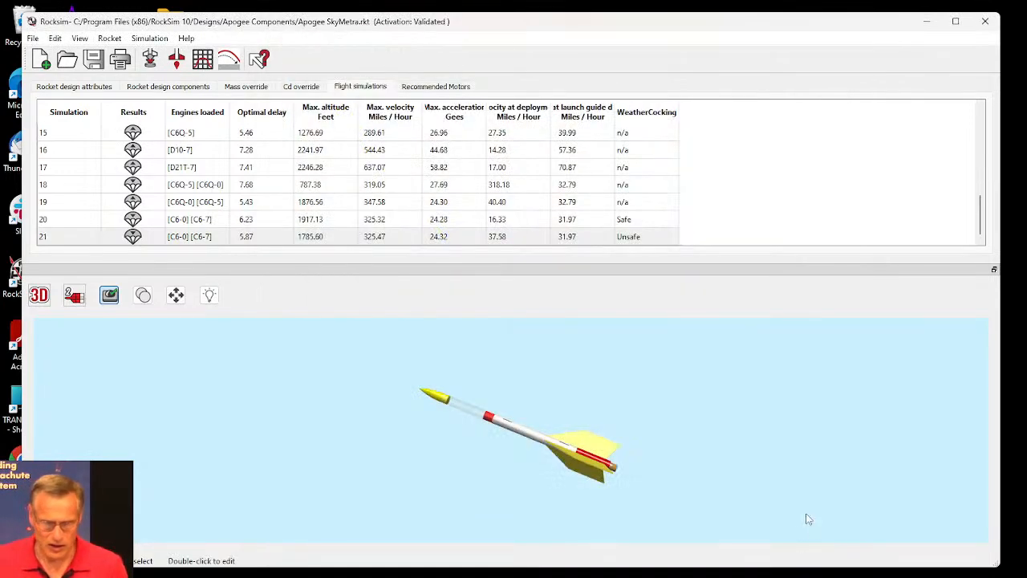
Step: Set up a graph of the latest simulation with Wind angle of attack on Y-Axis 1, clearing Y-Axis 2 and Y-Axis 3
click(203, 59)
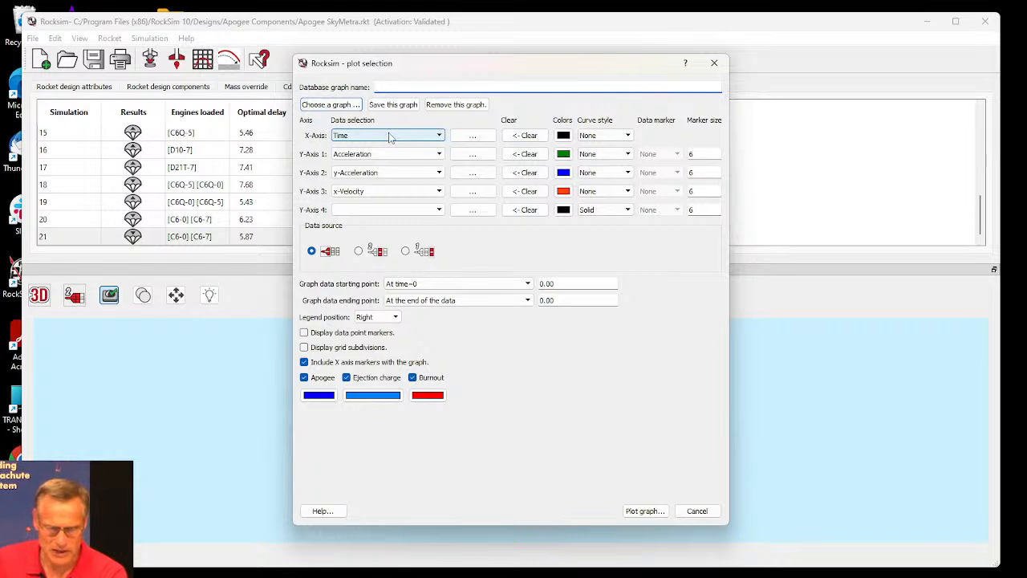
click(353, 154)
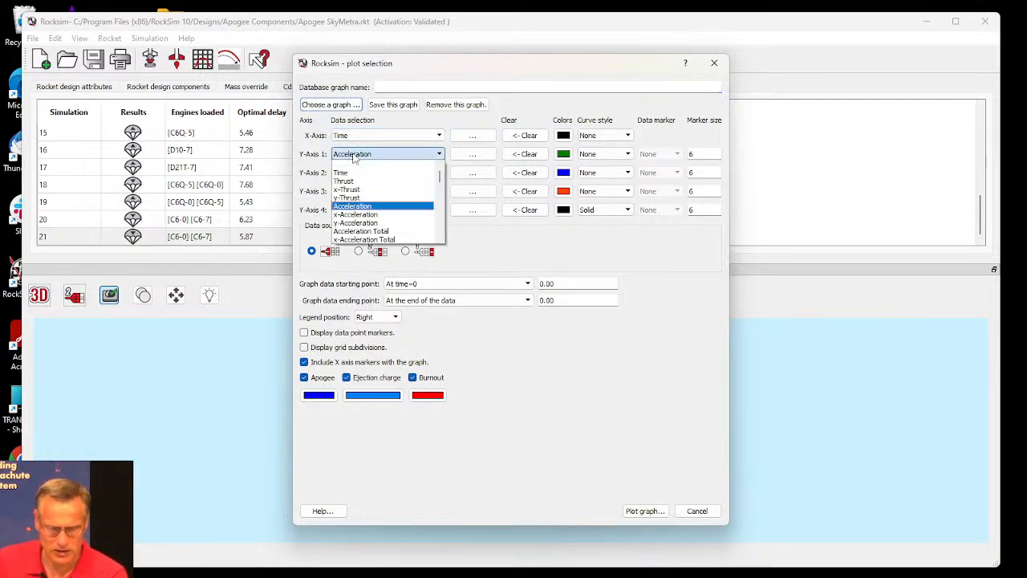
scroll(443, 182, down, 2)
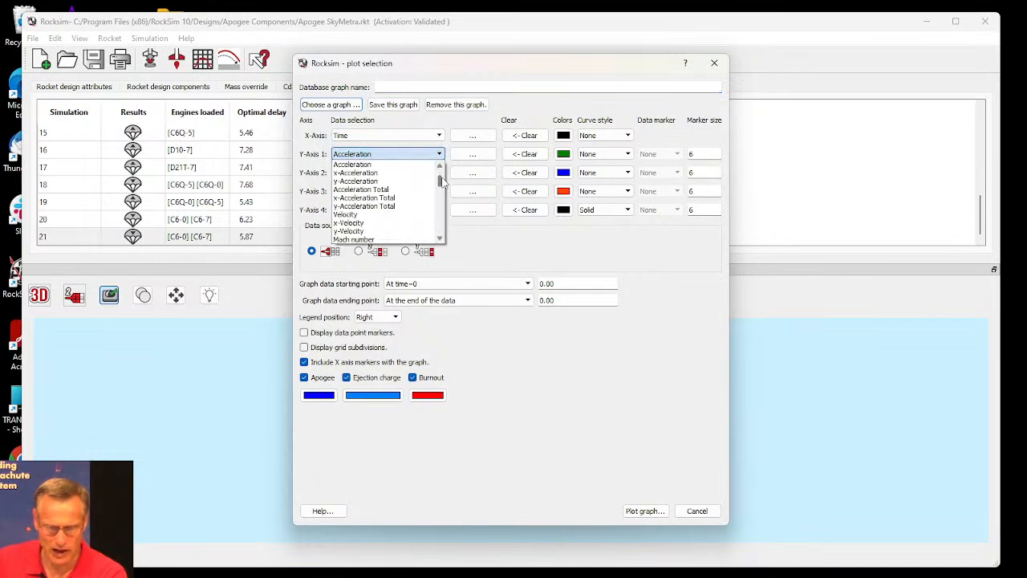
scroll(442, 183, down, 1)
scroll(443, 186, down, 3)
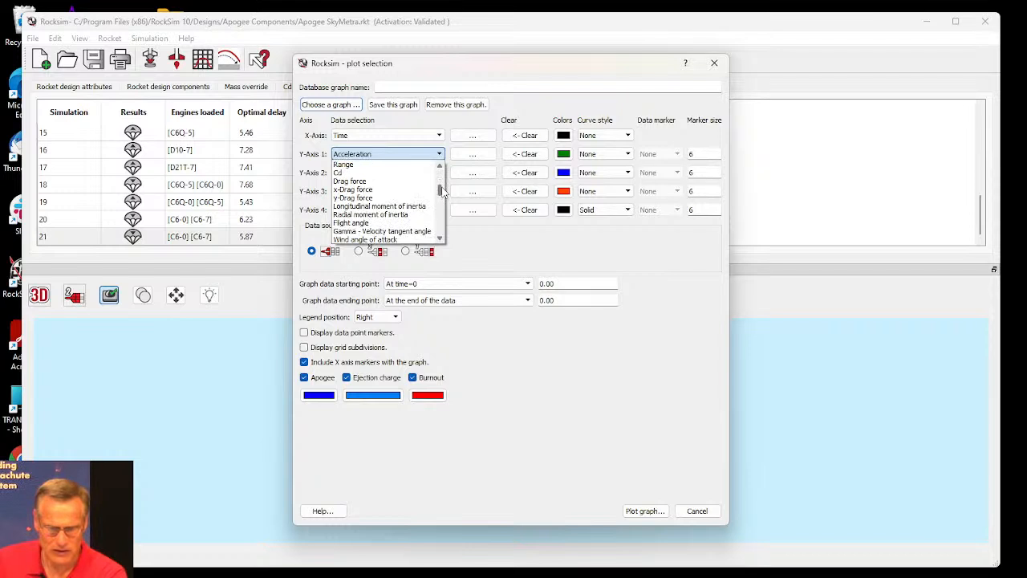
scroll(361, 232, down, 1)
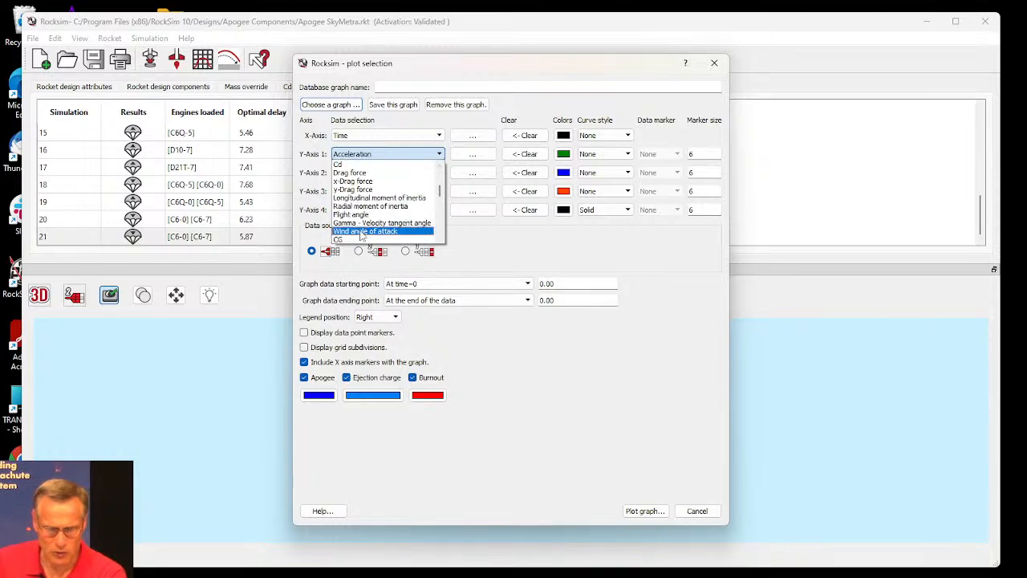
click(359, 232)
click(518, 173)
click(518, 191)
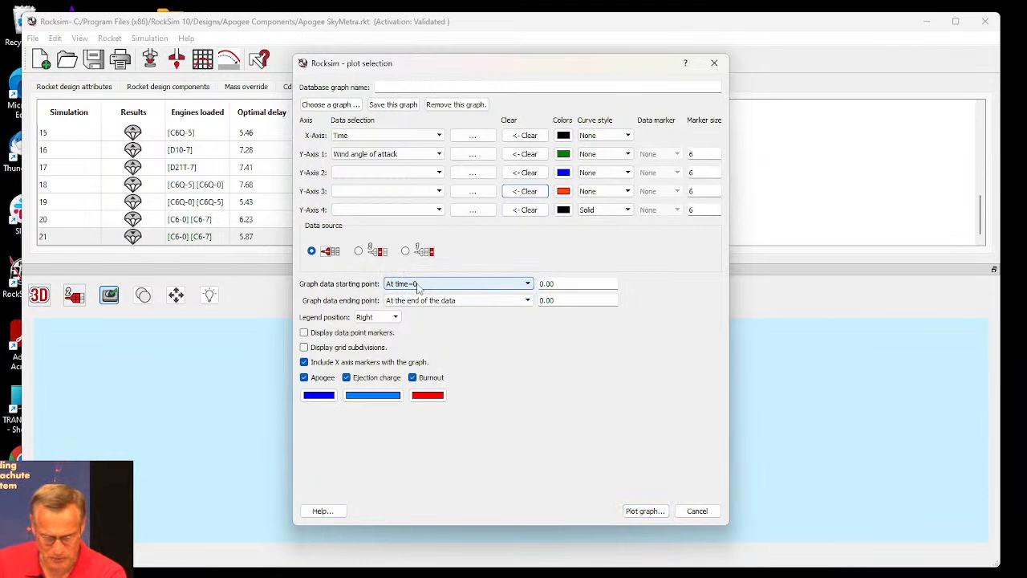
Step: Plot the wind angle of attack from time 0 until the rocket reaches apogee, widen the plot for inspection, and close it
click(436, 302)
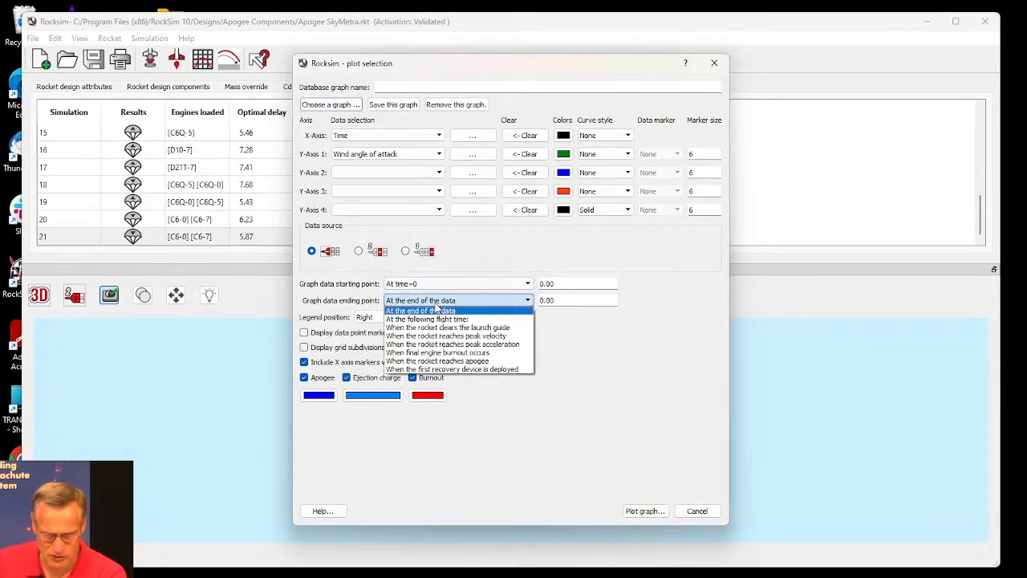
click(455, 361)
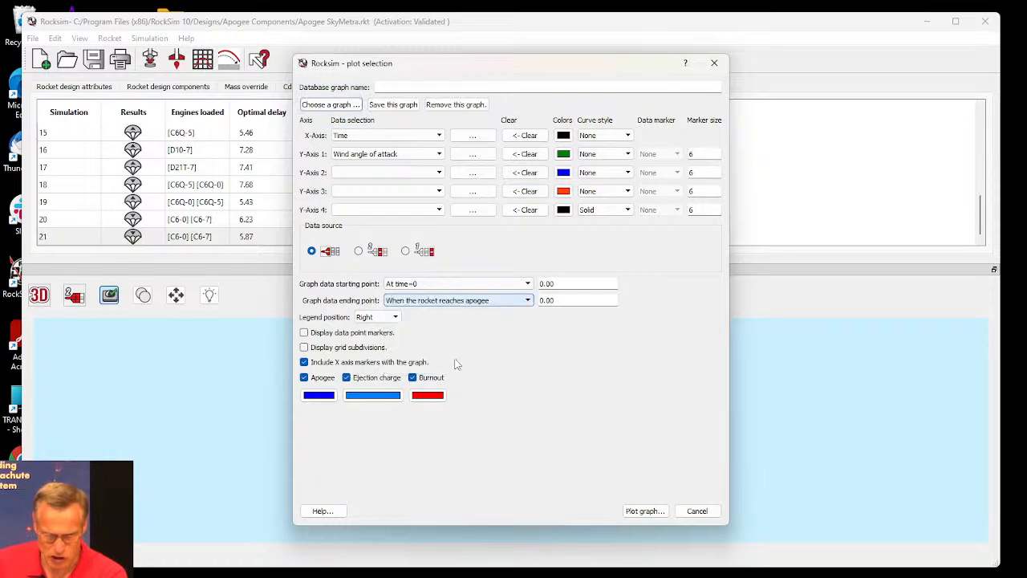
click(645, 511)
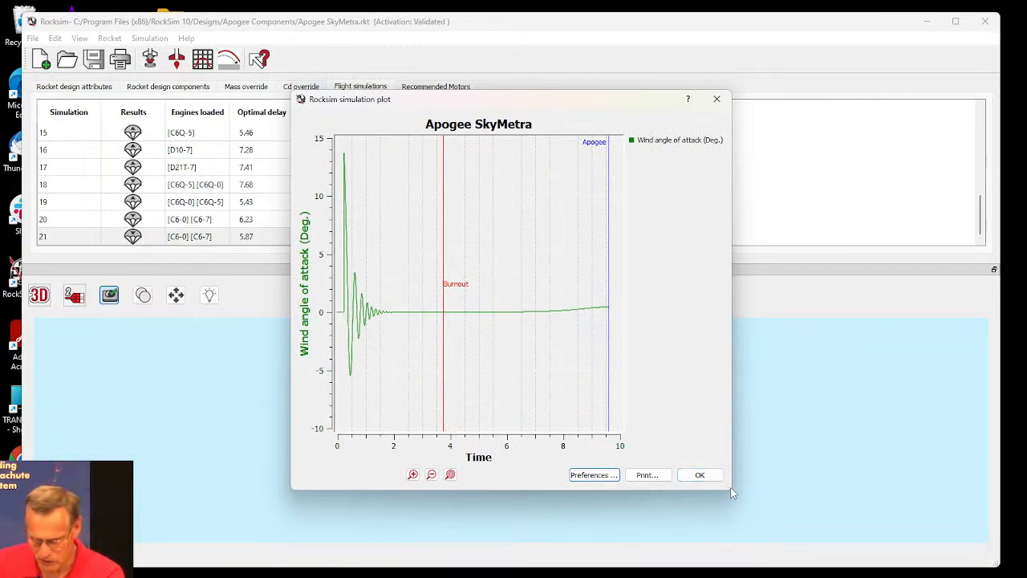
drag(730, 489, 975, 488)
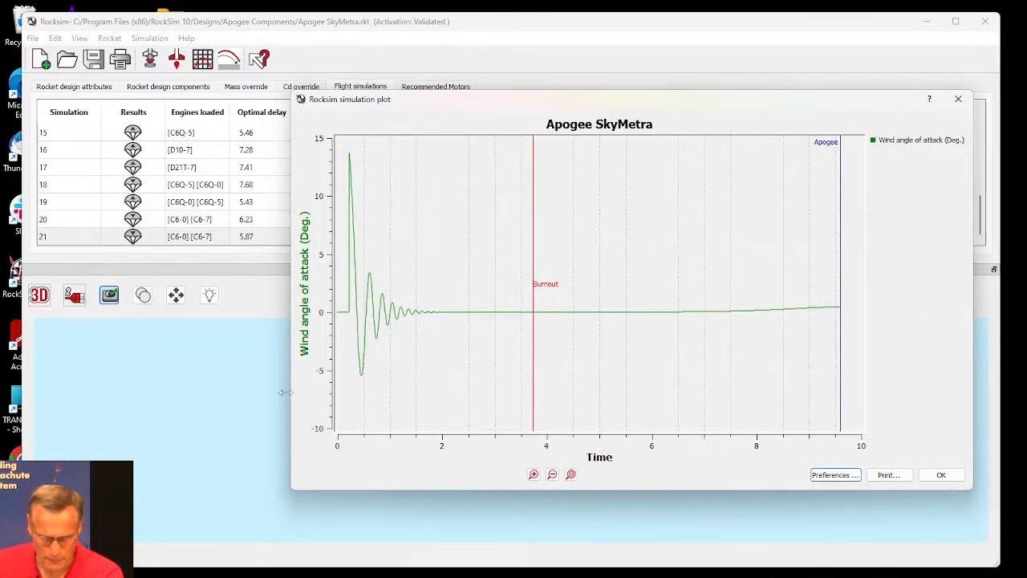
drag(289, 390, 86, 388)
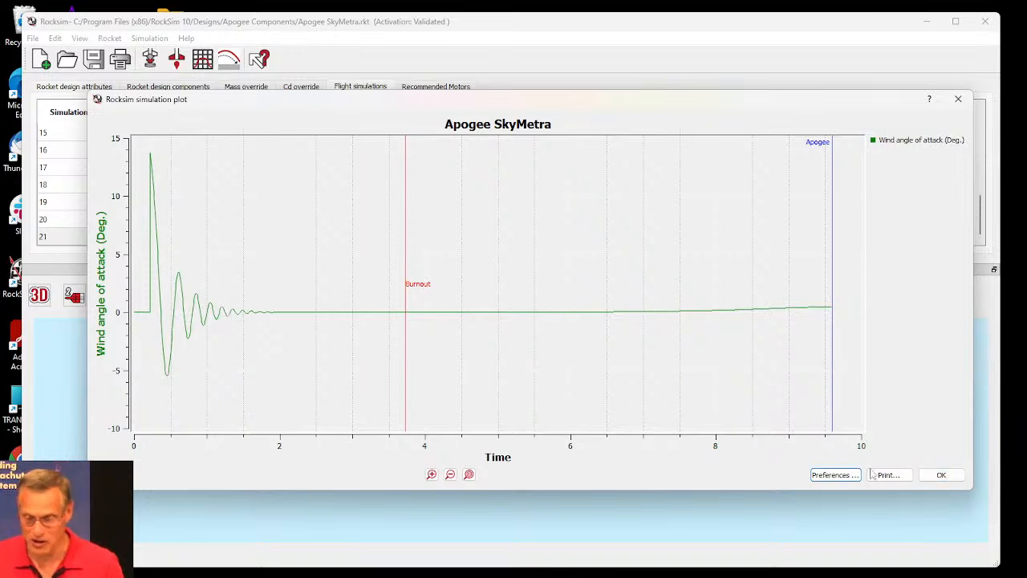
click(933, 475)
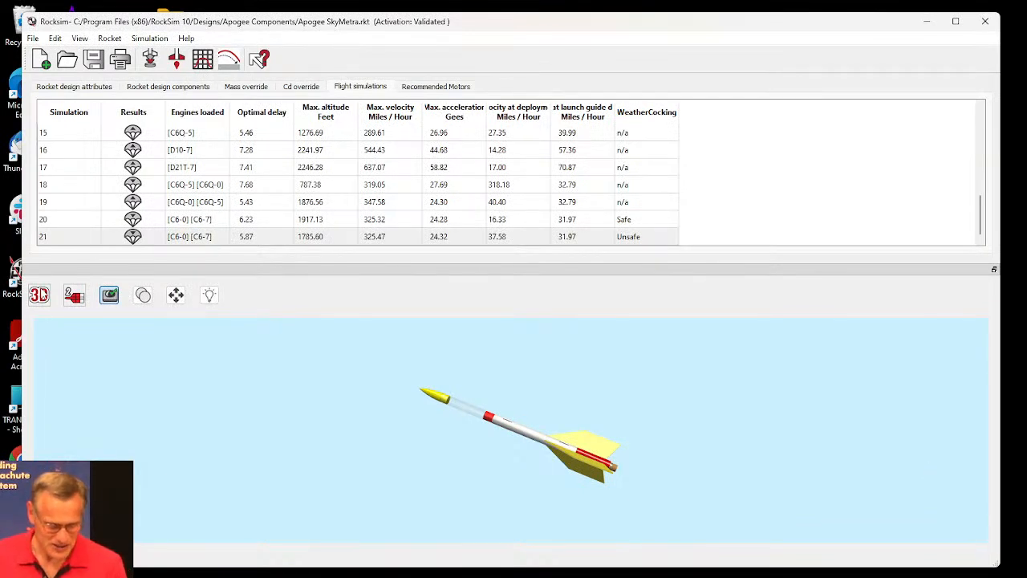
Step: Show the rocket in 2D side view and add a custom mass object to the Booster Stage Body tube, 3.5 in. from its front
click(40, 295)
click(43, 317)
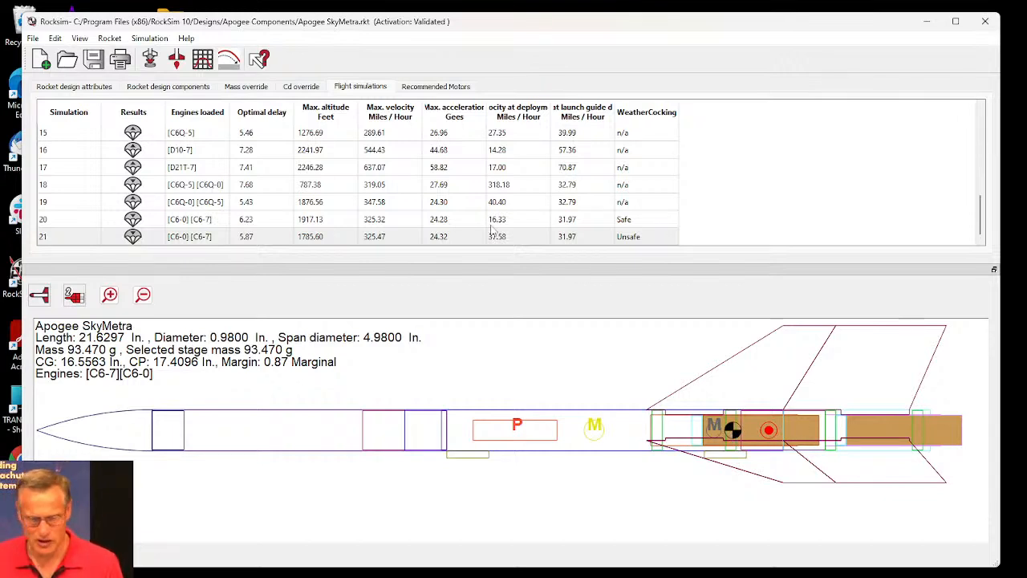
click(165, 88)
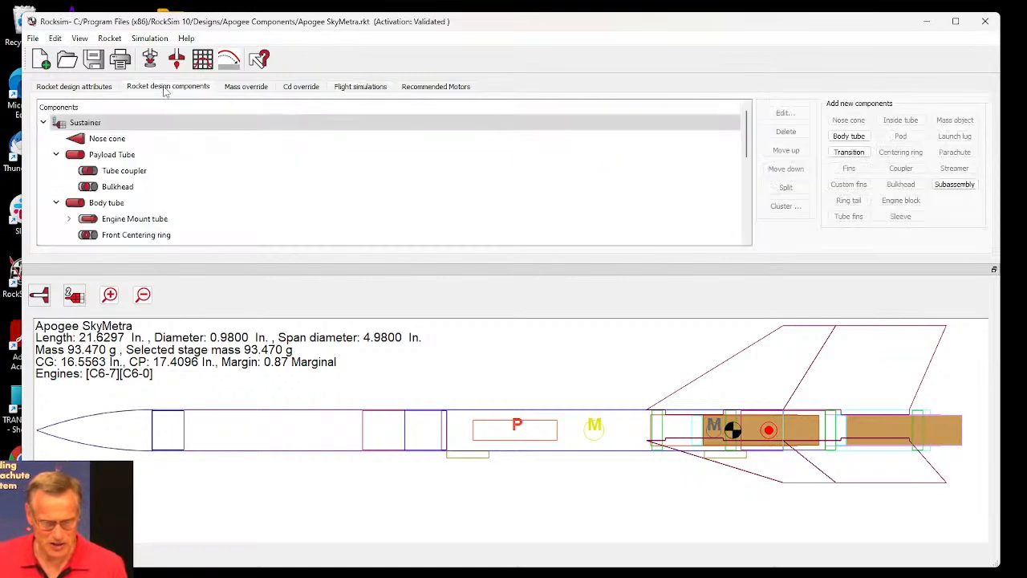
scroll(132, 181, down, 5)
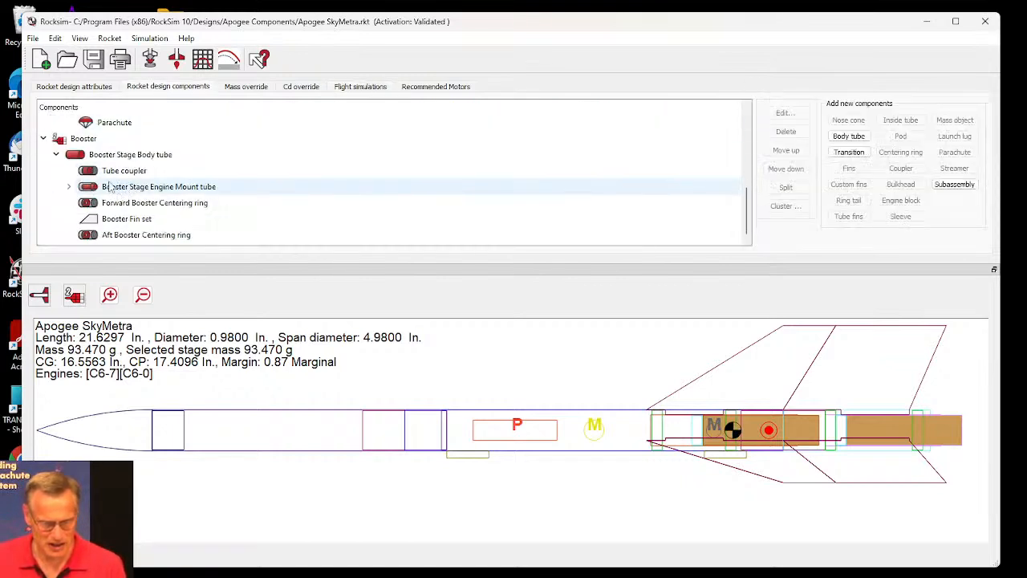
click(74, 156)
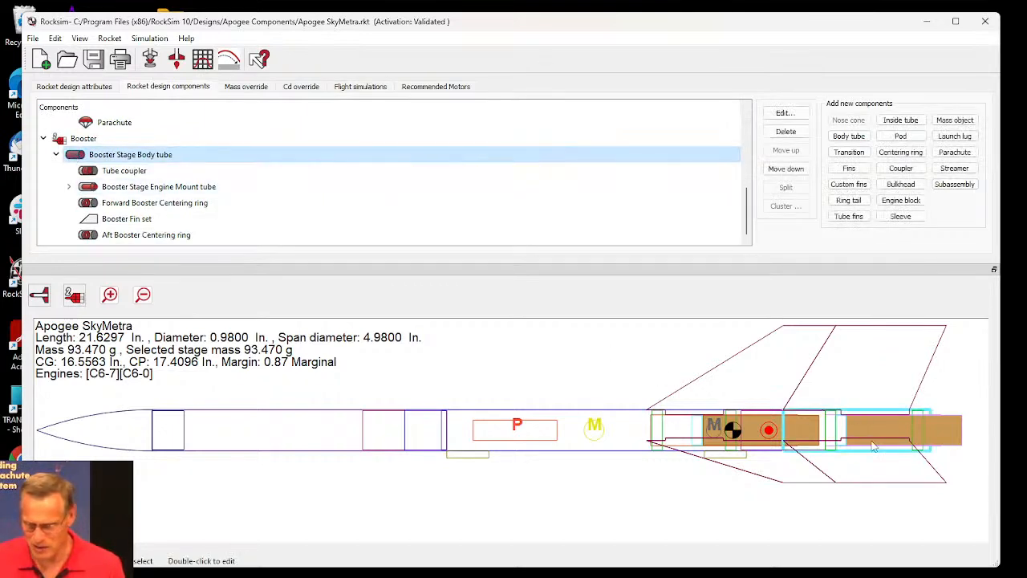
click(955, 120)
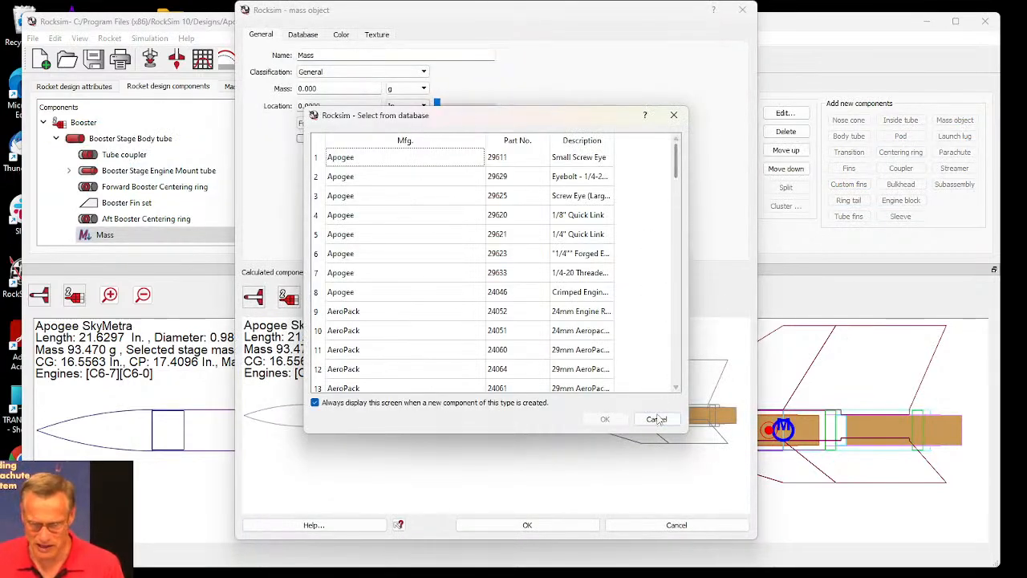
click(657, 419)
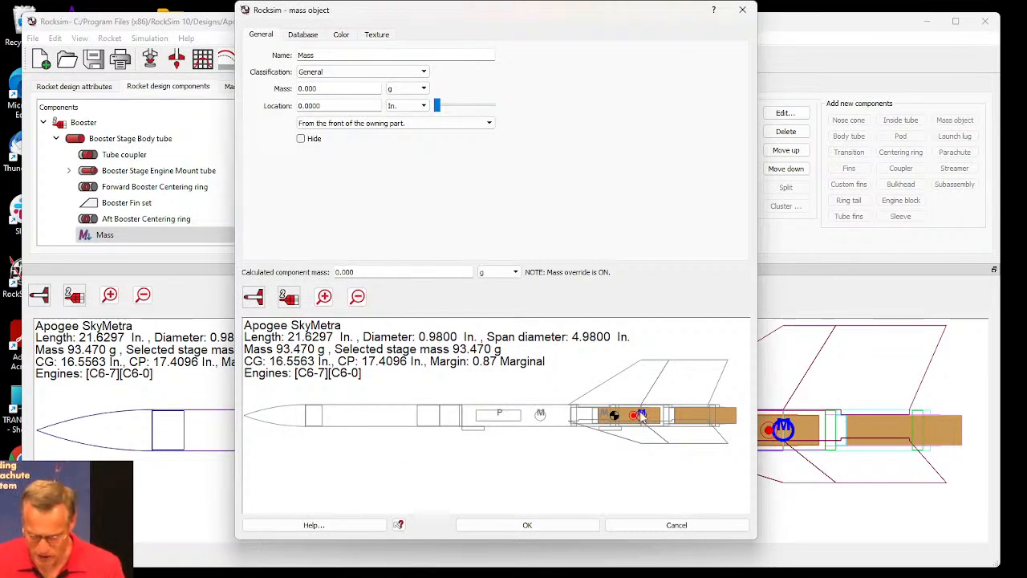
drag(437, 106, 492, 110)
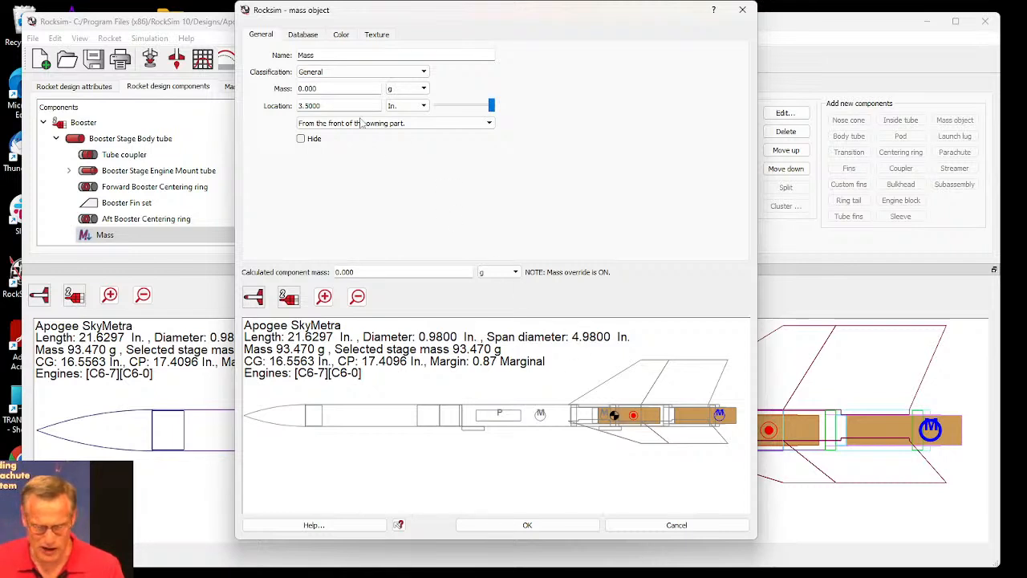
Step: Set the new booster mass object to 20 g and compare the rocket's CG and CP markers
drag(334, 89, 297, 93)
text(20)
key(Tab)
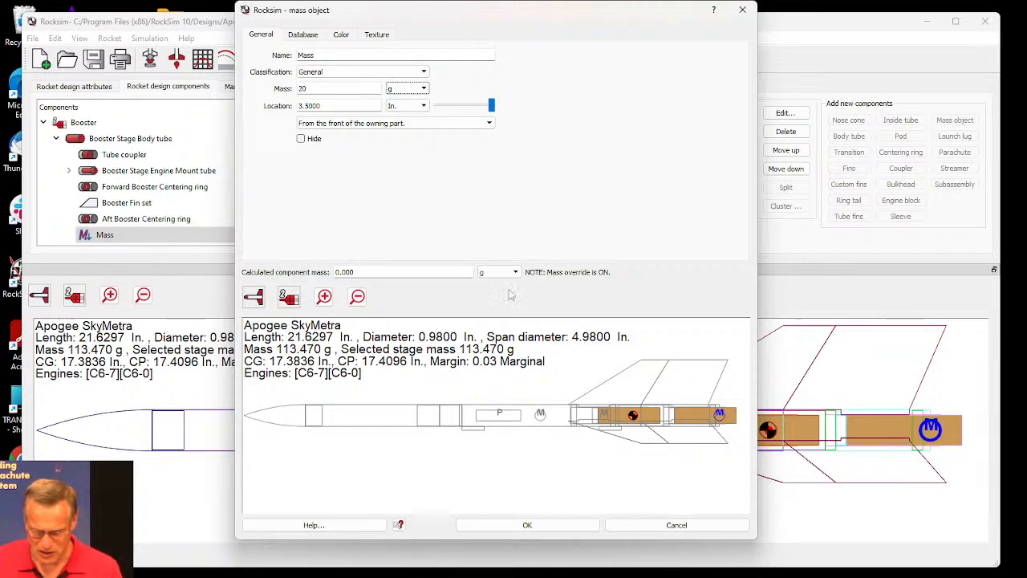
scroll(650, 436, up, 5)
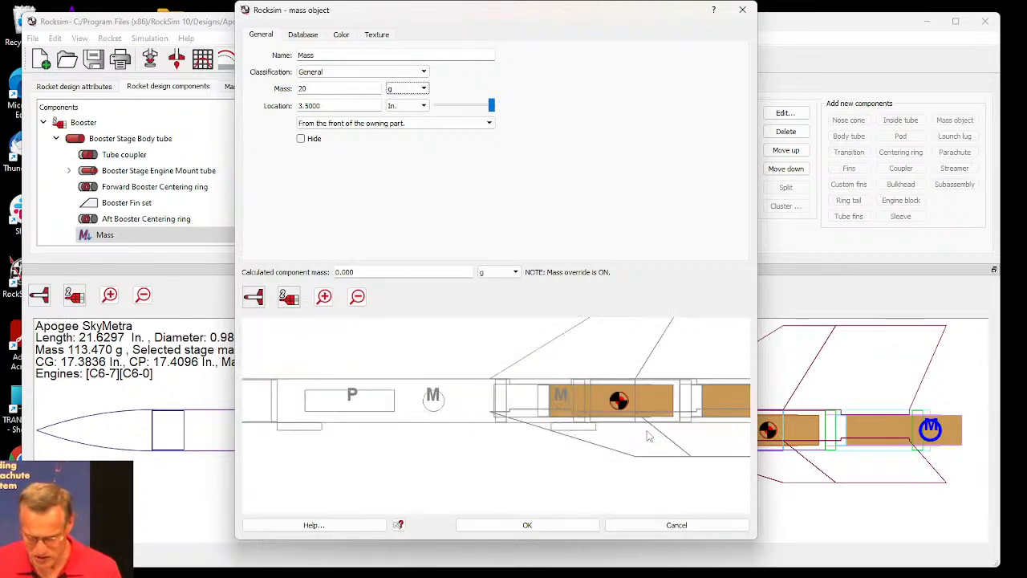
scroll(622, 407, up, 2)
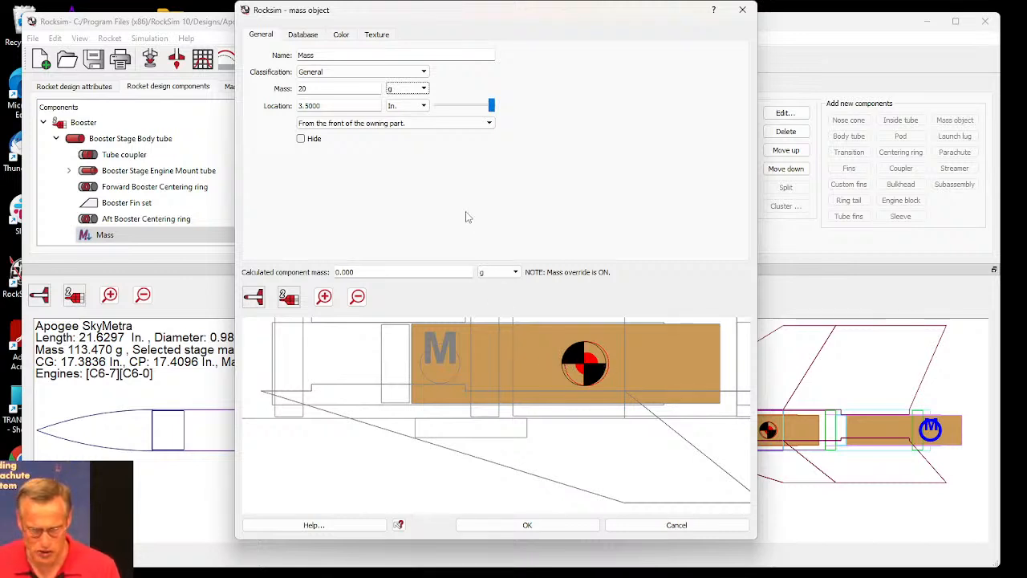
Step: Set the booster mass object to 25 g, check the stability margin, and accept the component
double_click(302, 88)
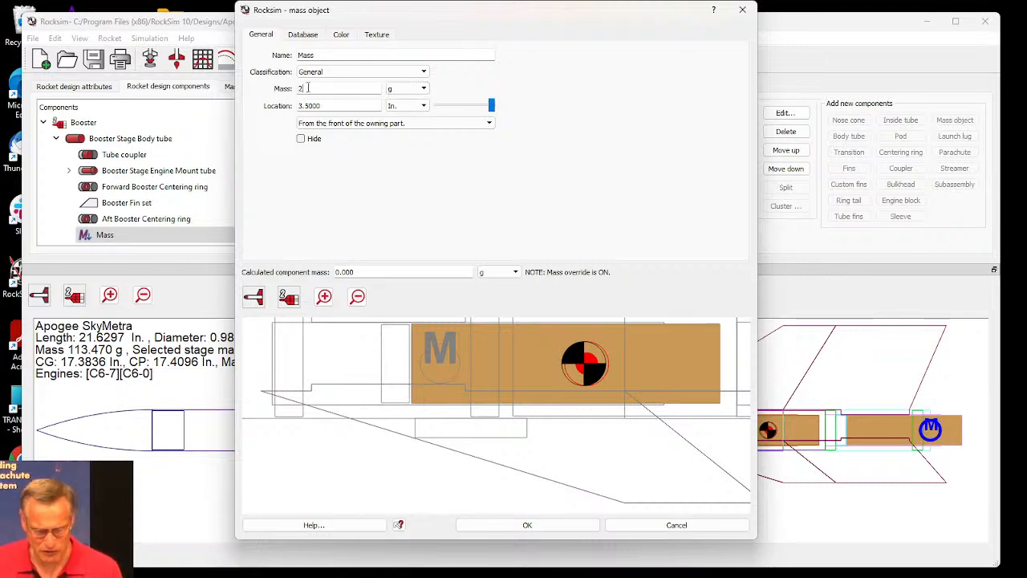
key(Tab)
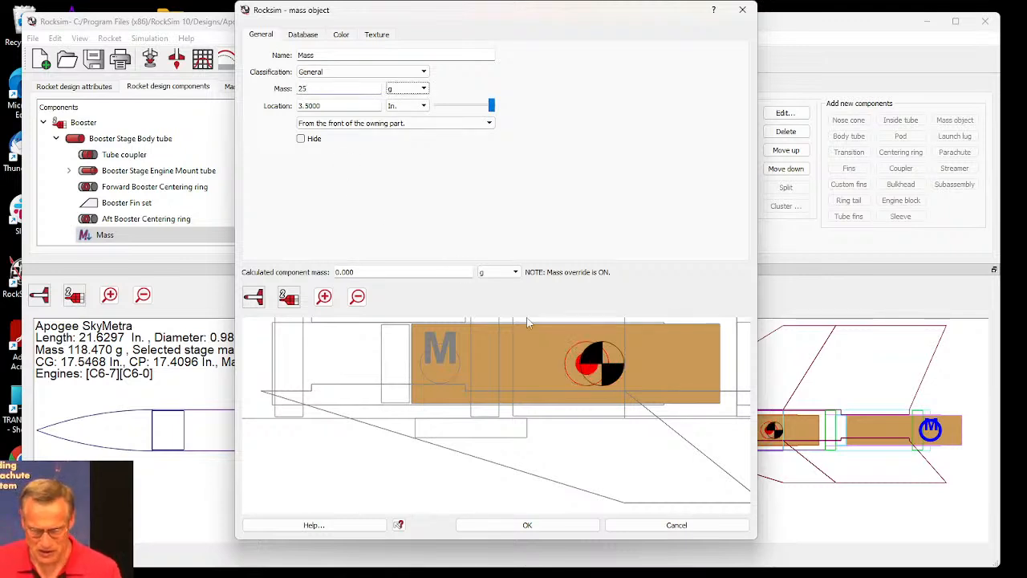
scroll(534, 355, down, 4)
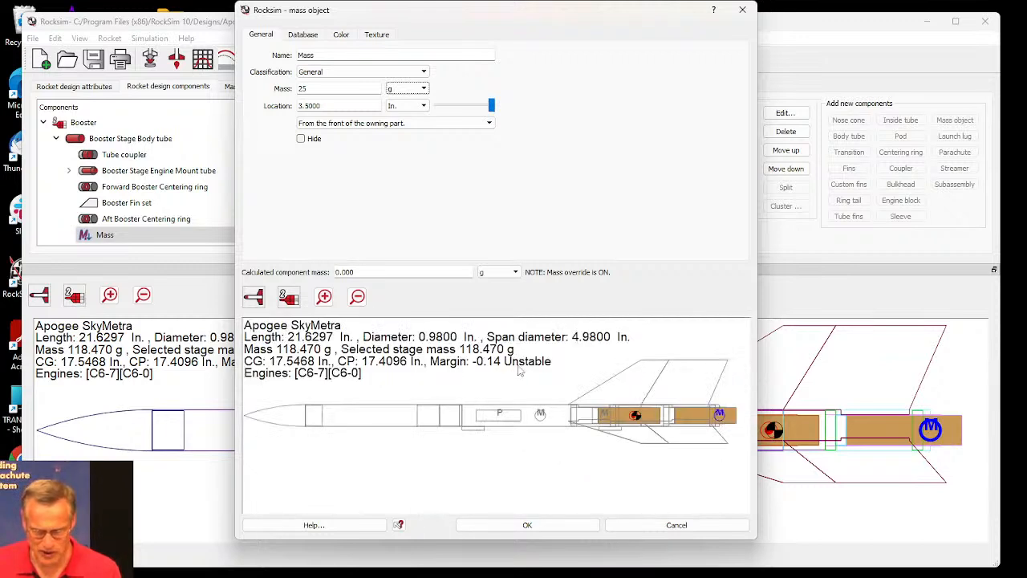
click(544, 527)
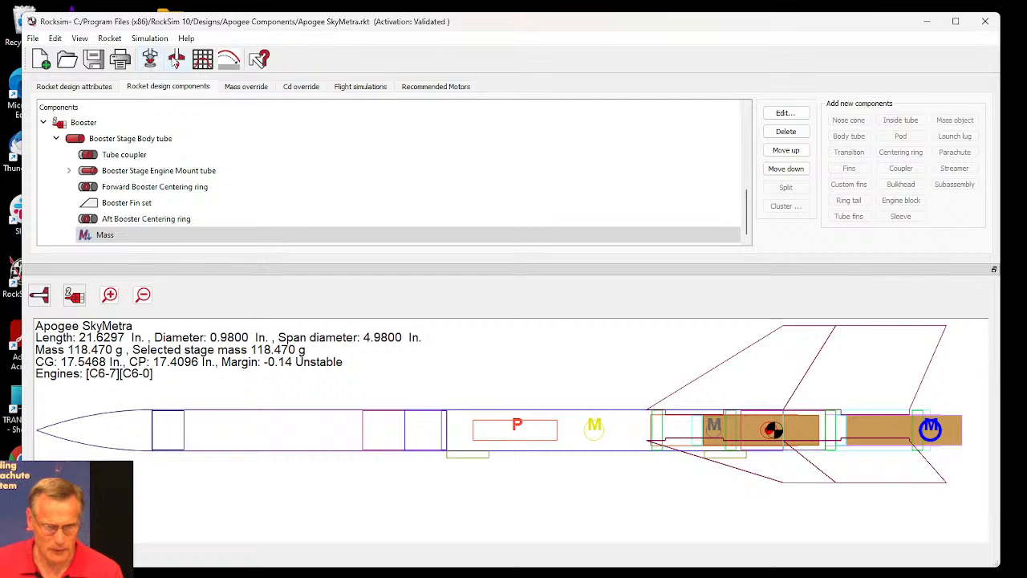
Step: Simulate the tail-heavy rocket with the loaded C6 engines, play its 2D flight profile, and close the profile
click(150, 61)
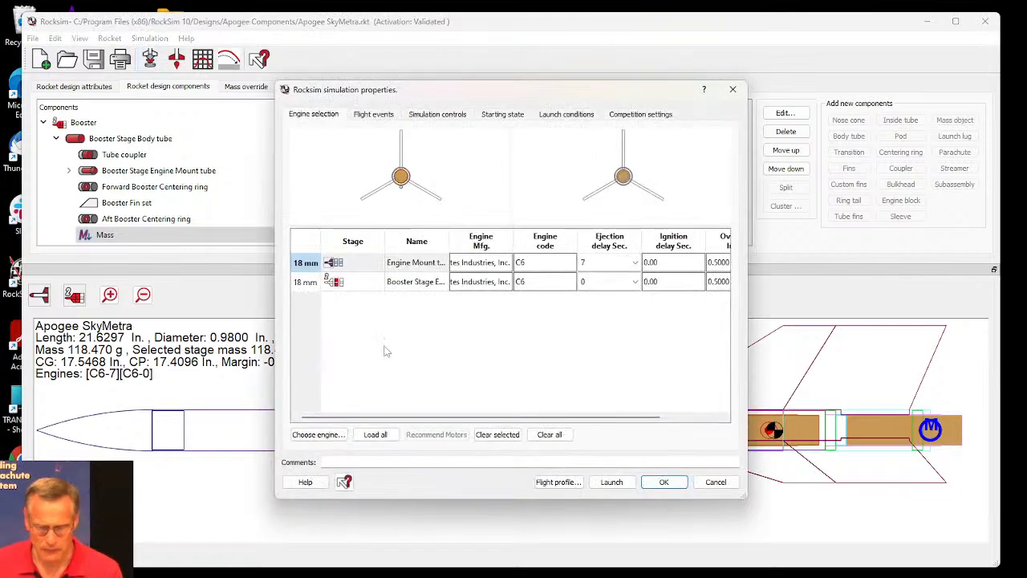
click(562, 482)
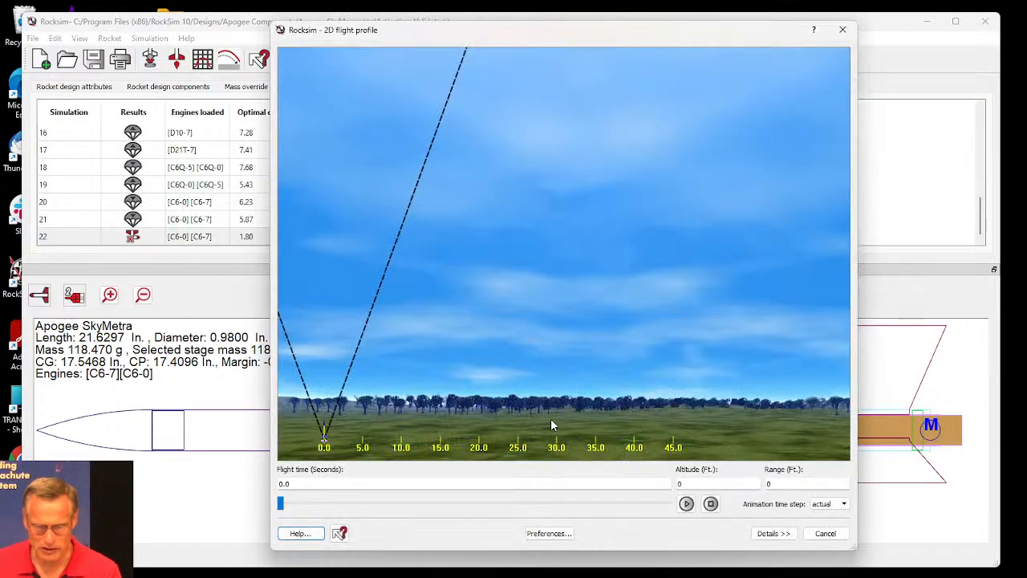
click(686, 504)
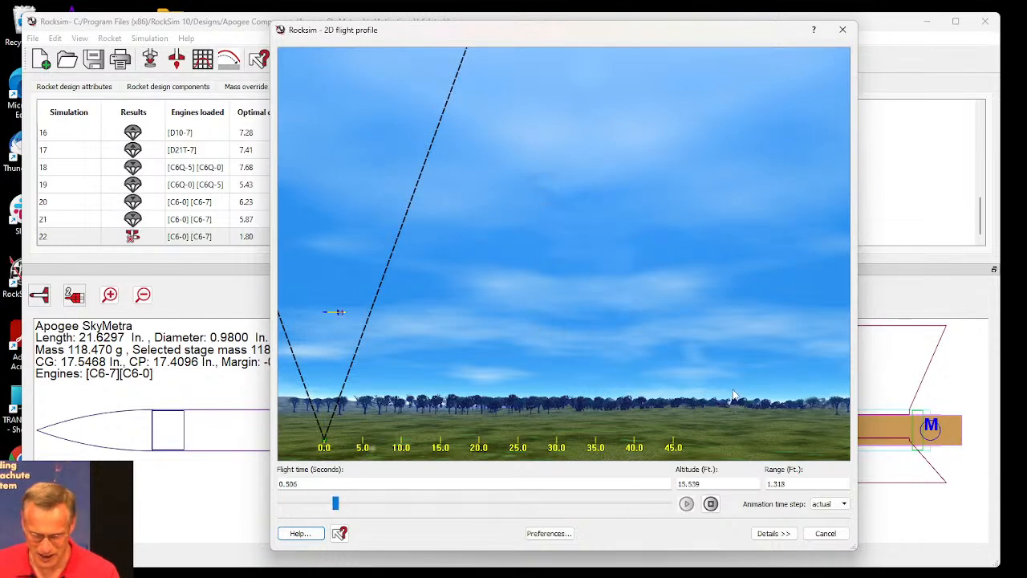
click(826, 533)
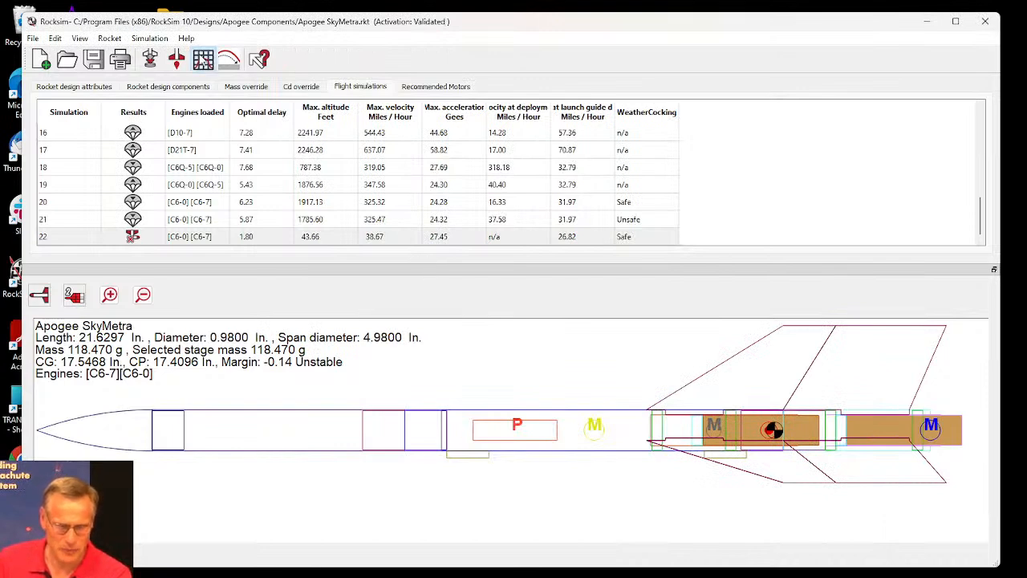
Step: Plot the latest simulation's wind angle of attack from time 0 to a flight time of 4 seconds, examine it, and close the plot
click(203, 58)
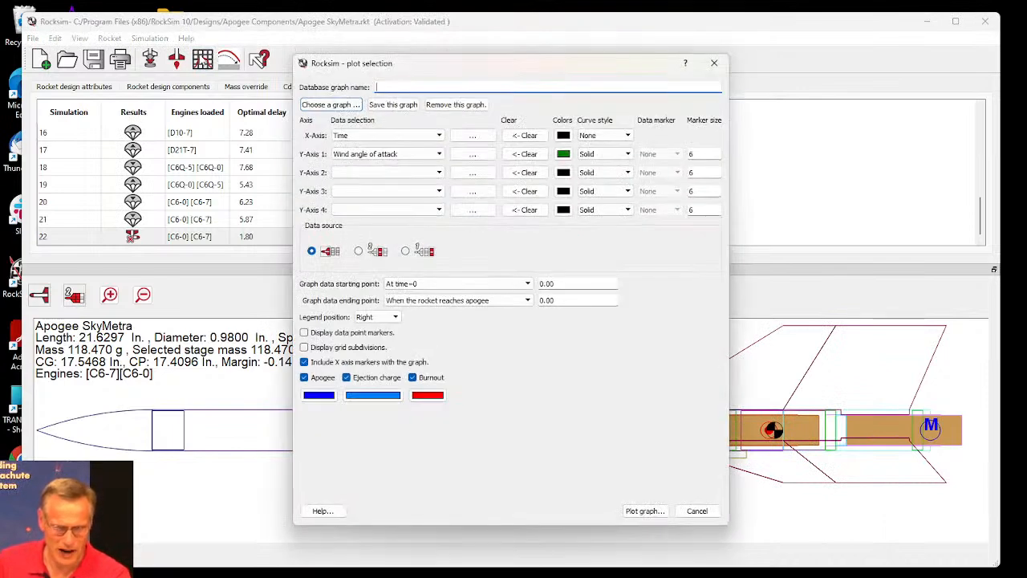
click(510, 303)
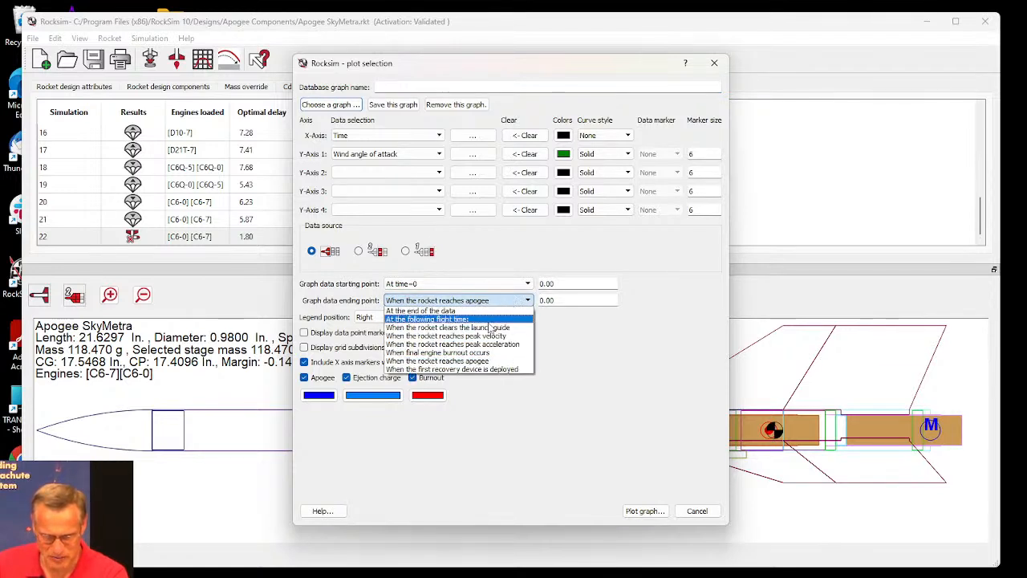
click(449, 319)
drag(557, 300, 536, 301)
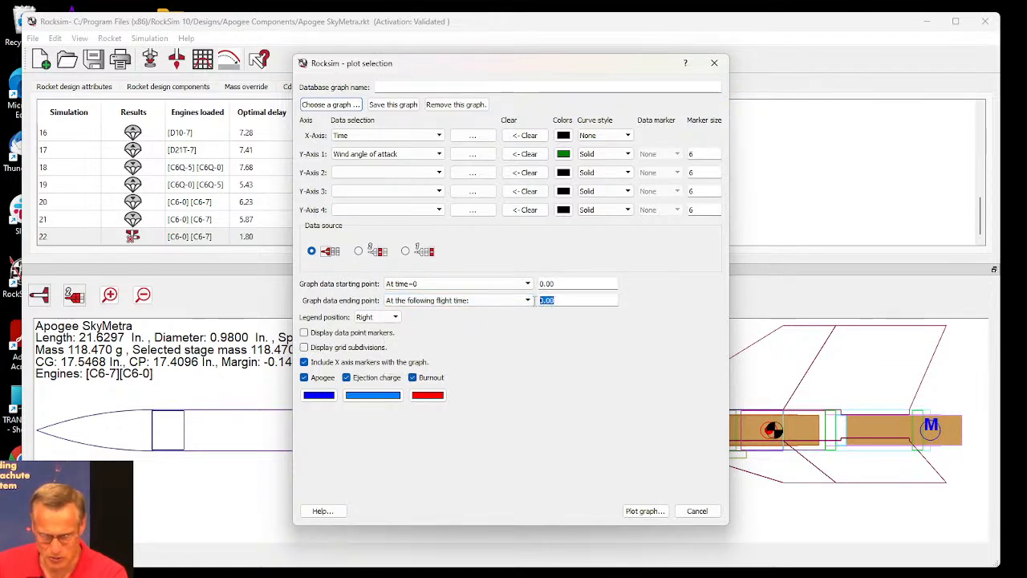
text(4)
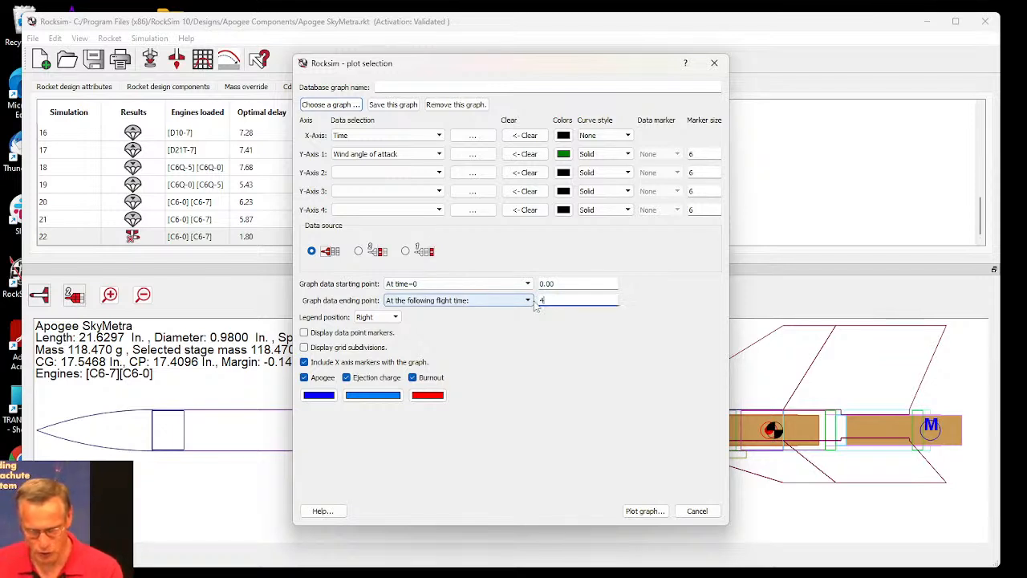
click(645, 511)
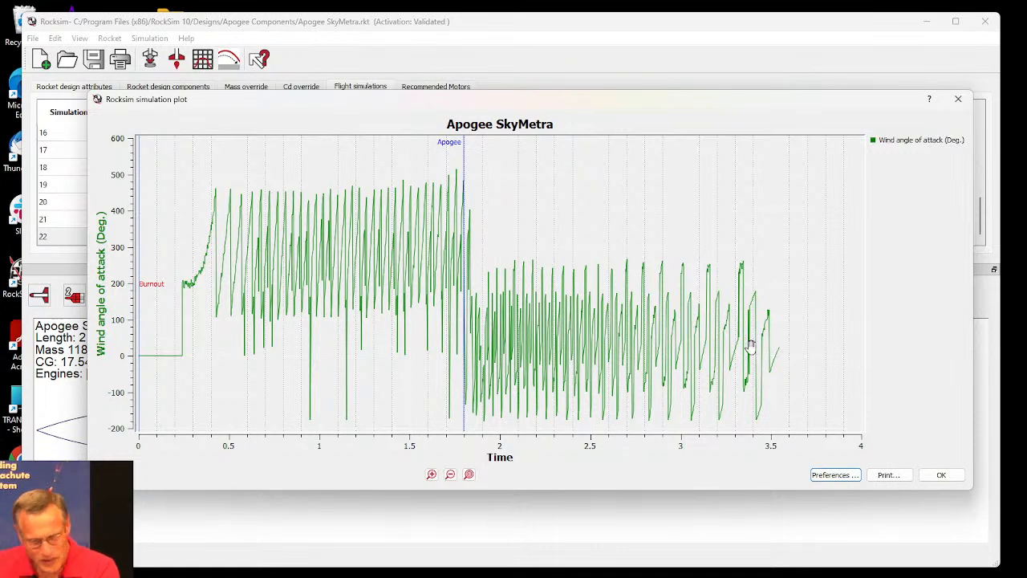
click(942, 477)
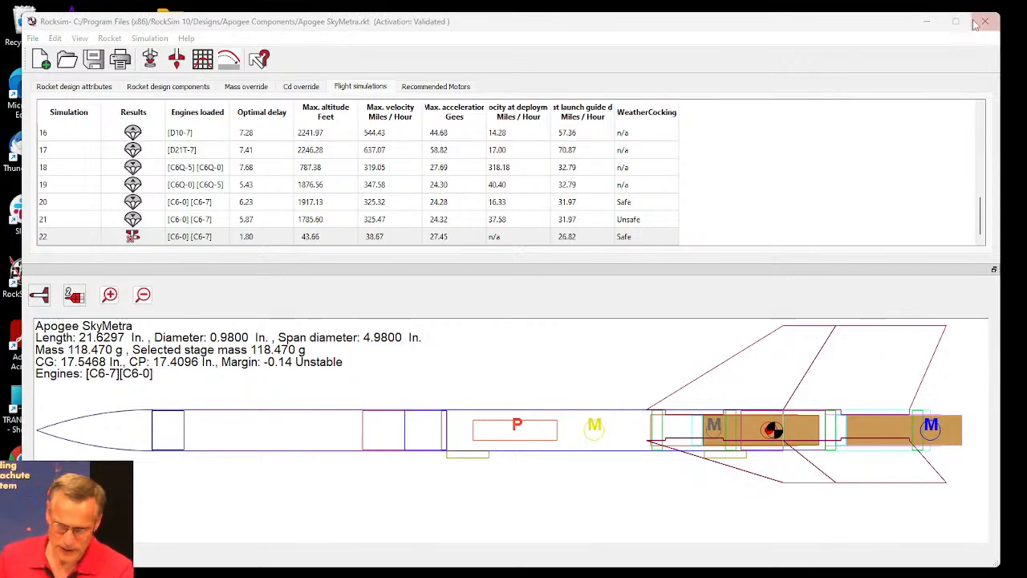
Step: Minimize this program, switch to RockSim Pro with the Zephyr design, and open the properties for preparing a simulation
click(926, 24)
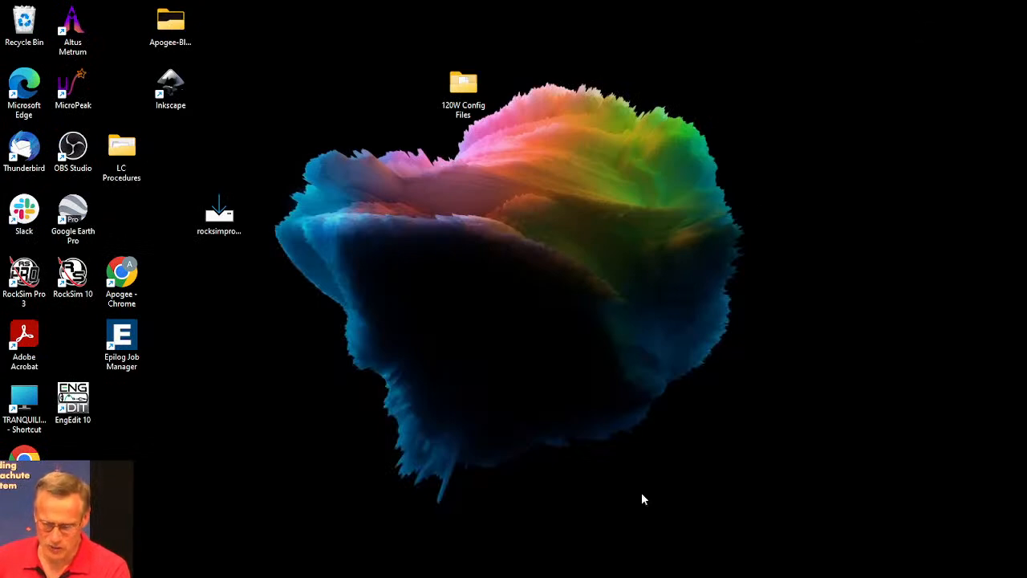
mouse_move(614, 568)
mouse_move(669, 564)
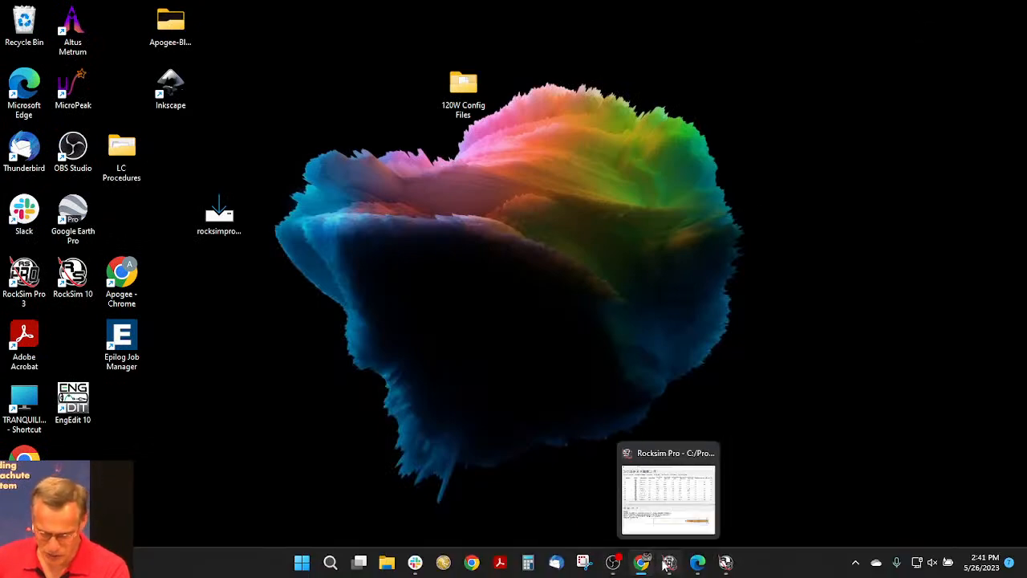
click(669, 564)
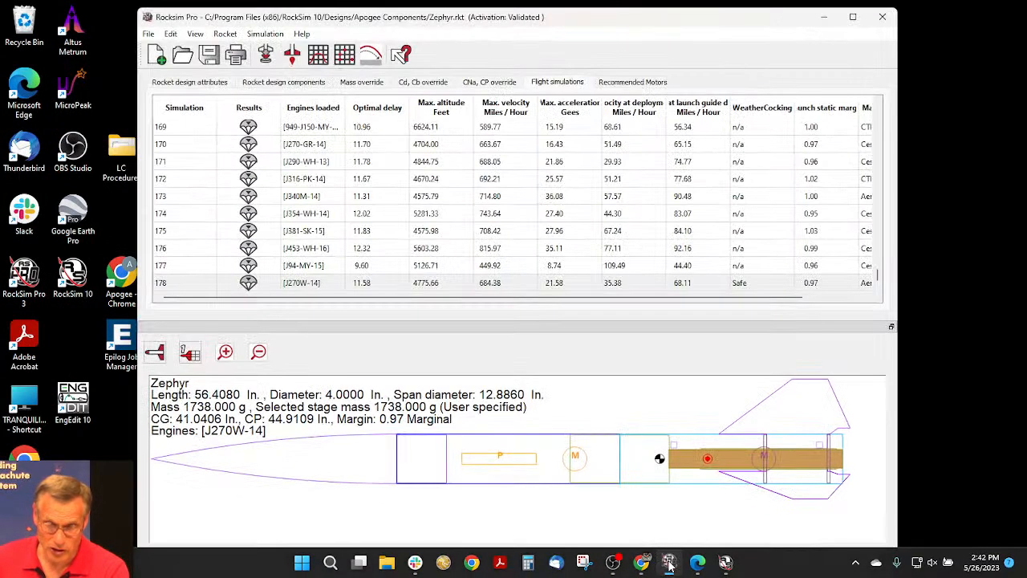
drag(471, 24, 399, 24)
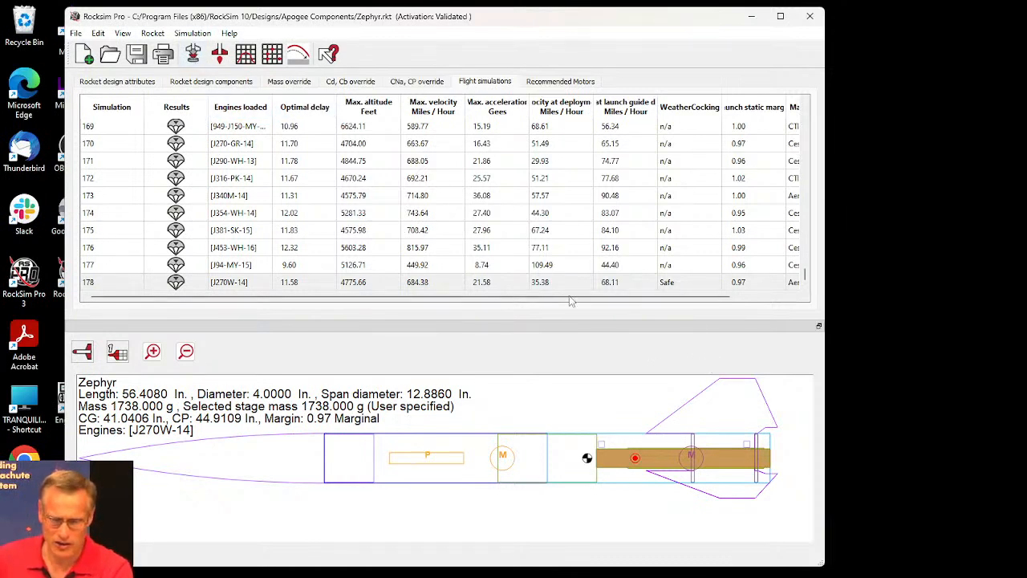
click(193, 53)
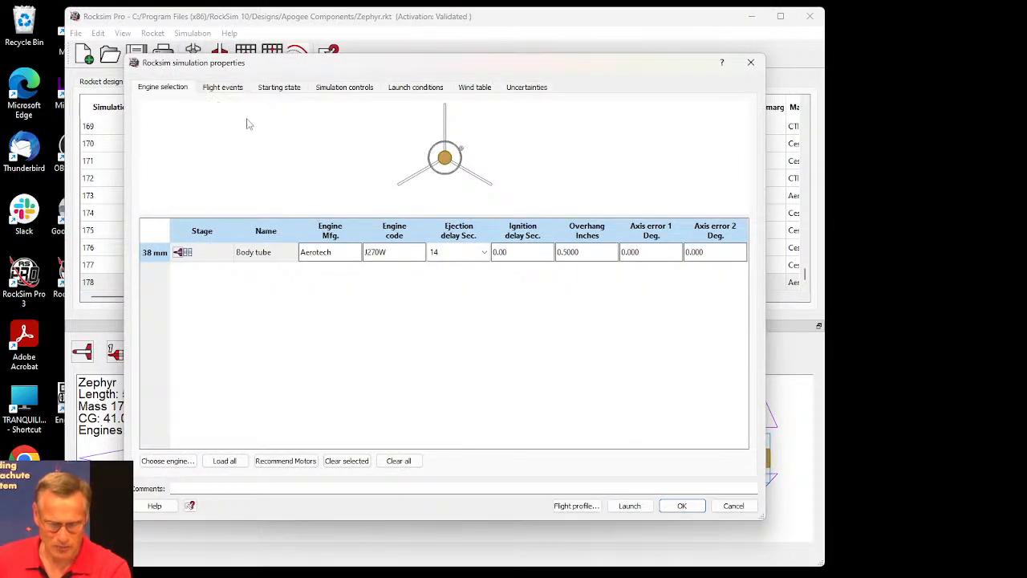
Step: Set the Zephyr simulation's launch altitude to 13000 ft in the launch conditions and run its flight profile
click(278, 87)
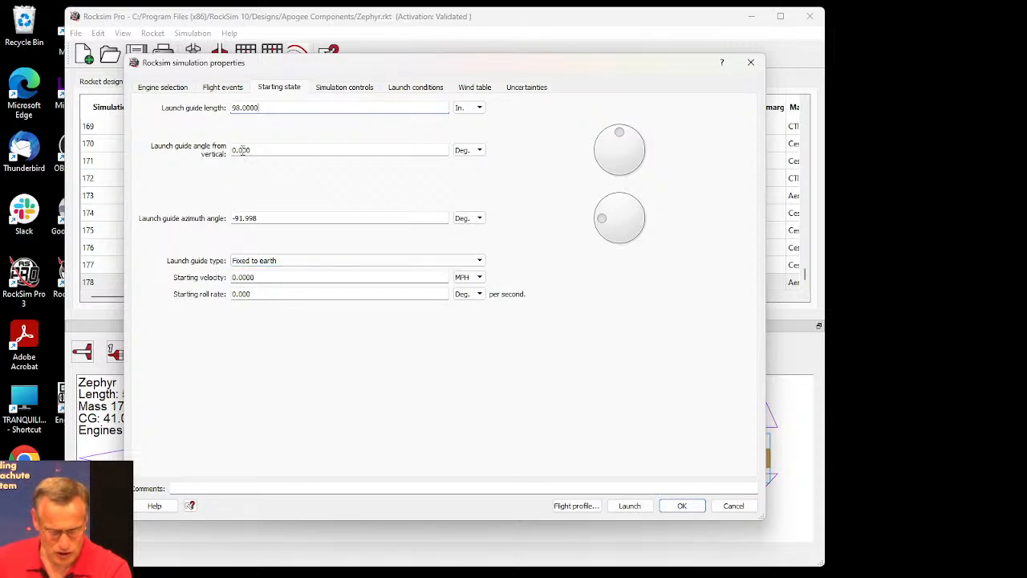
click(416, 88)
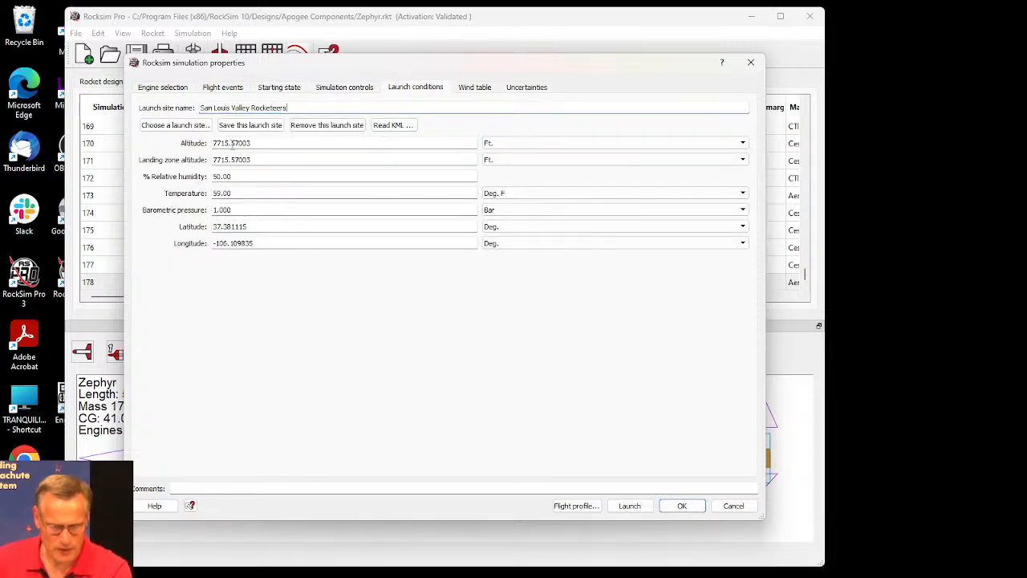
drag(255, 143, 214, 143)
key(BackSpace)
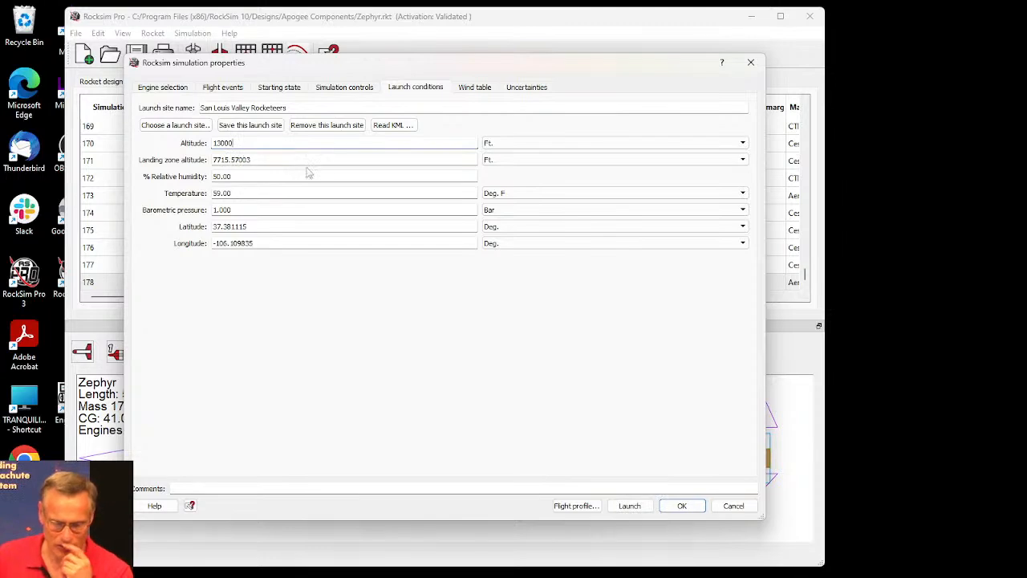
click(577, 506)
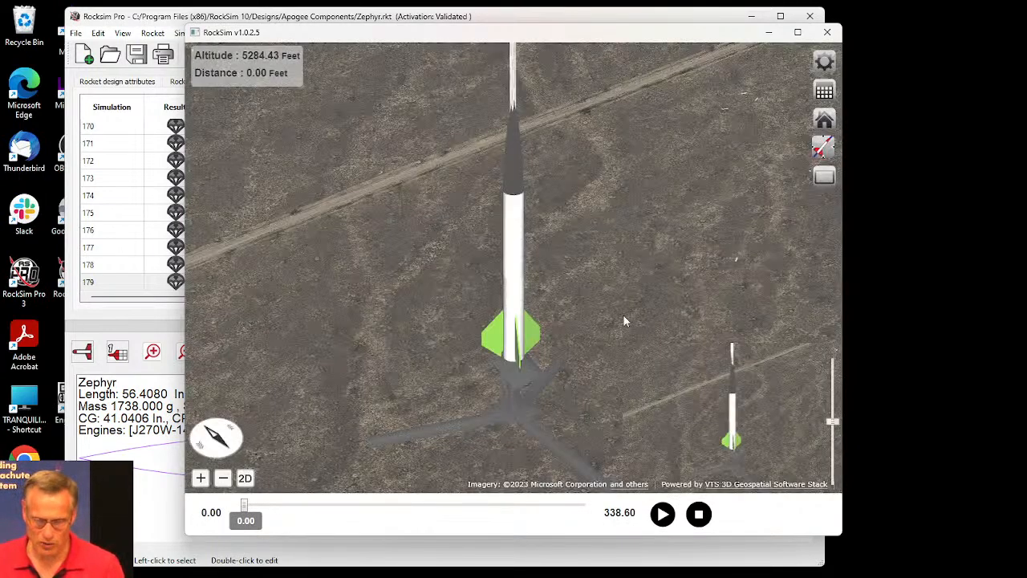
Step: Play the Zephyr's 3D flight briefly, pause it just after liftoff, and examine the terrain around the launch site
drag(715, 242, 654, 258)
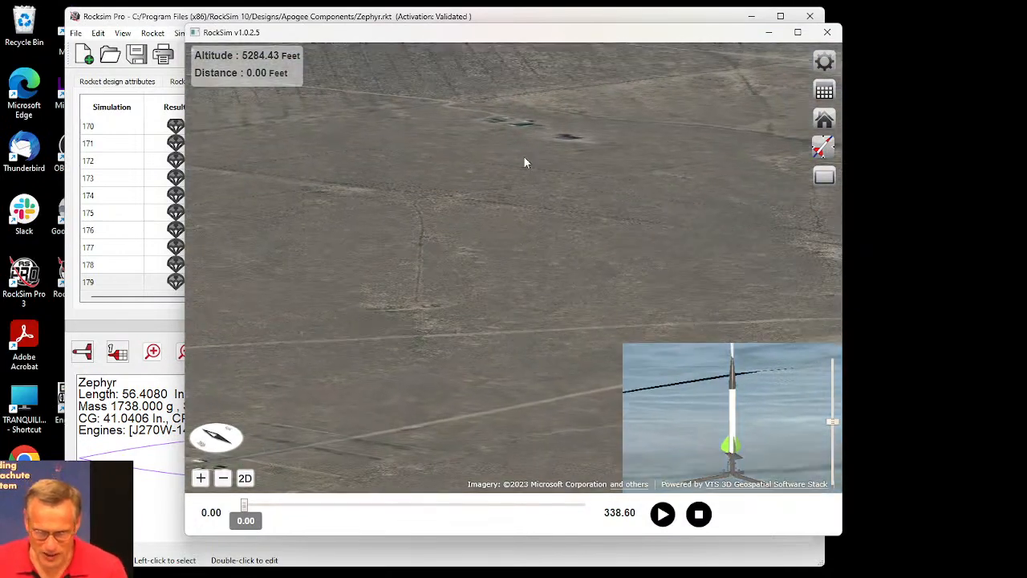
drag(524, 157, 536, 138)
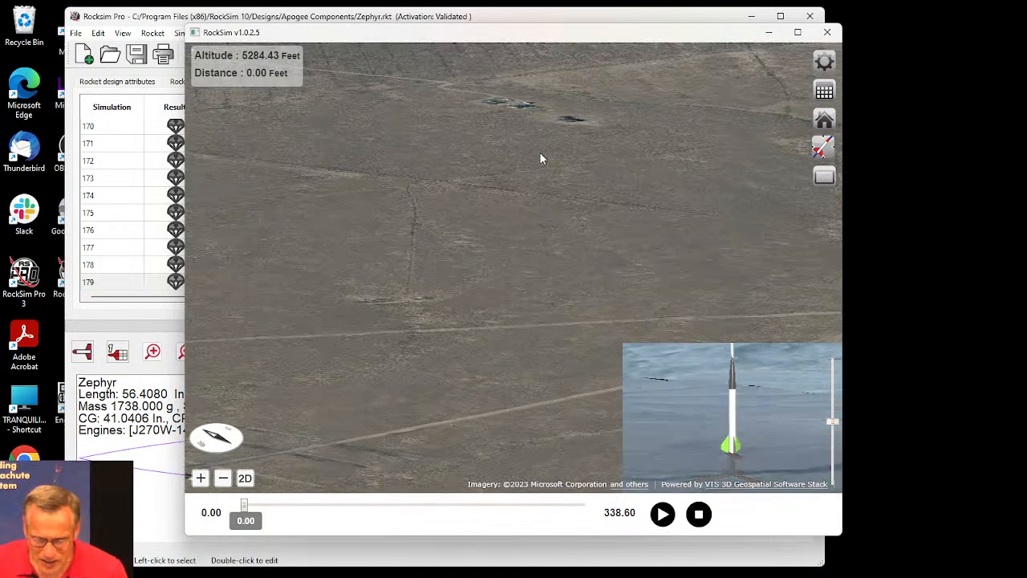
click(663, 515)
click(663, 514)
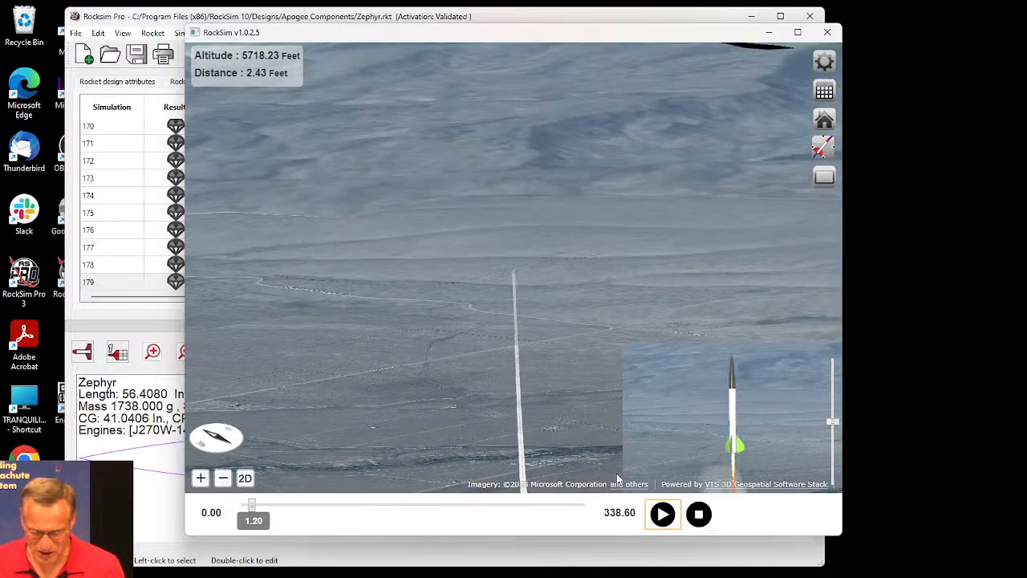
drag(558, 355, 557, 291)
scroll(557, 291, down, 5)
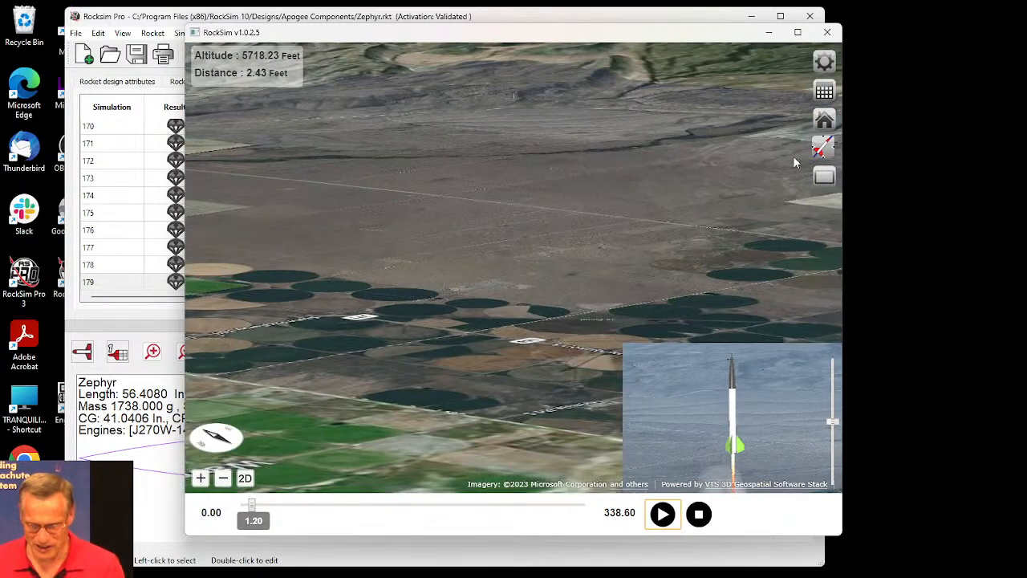
Step: Change the camera mode of the 3D flight, look over the launch area, and resume playback with a wider view
click(822, 148)
click(743, 179)
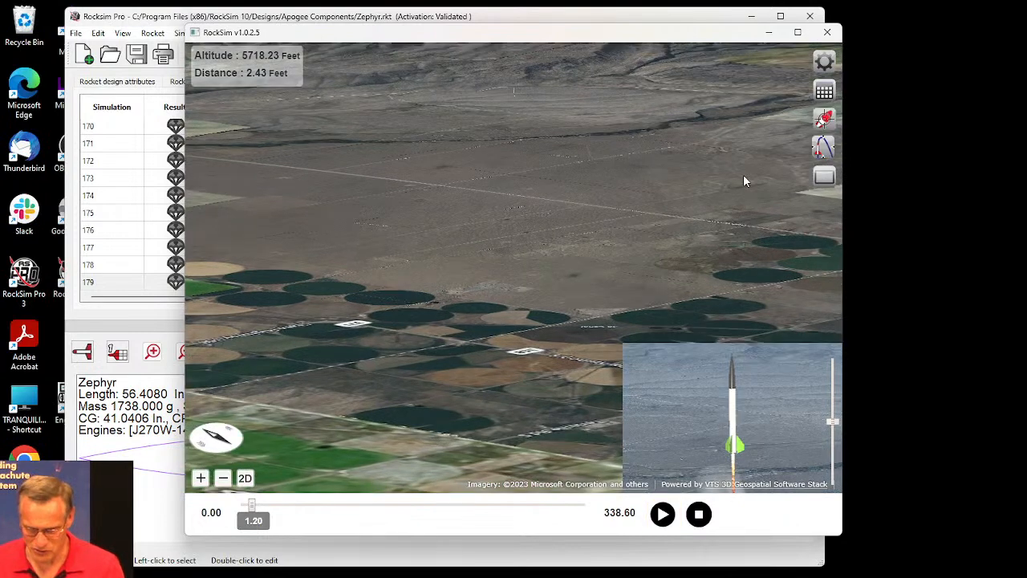
click(824, 119)
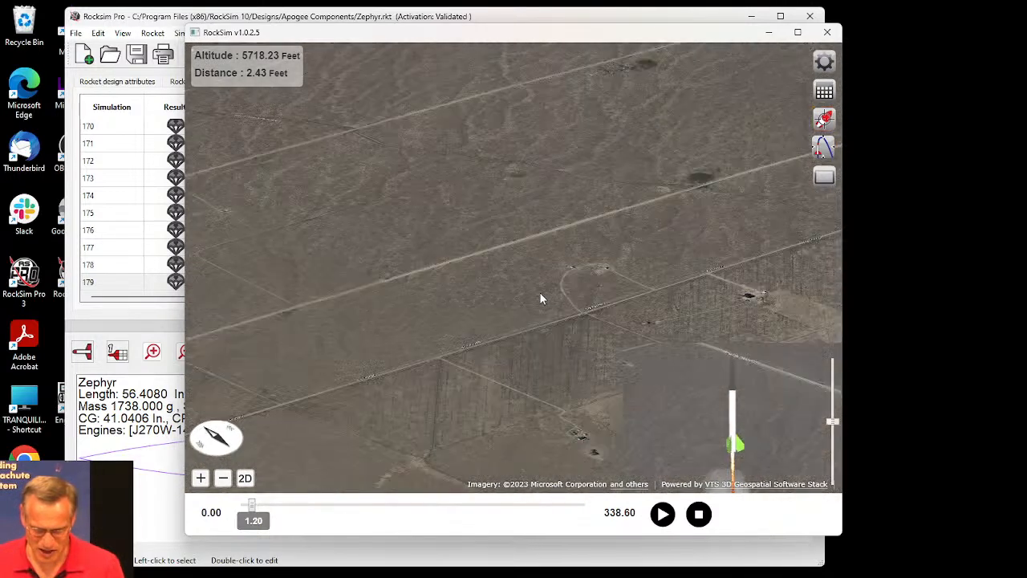
click(824, 119)
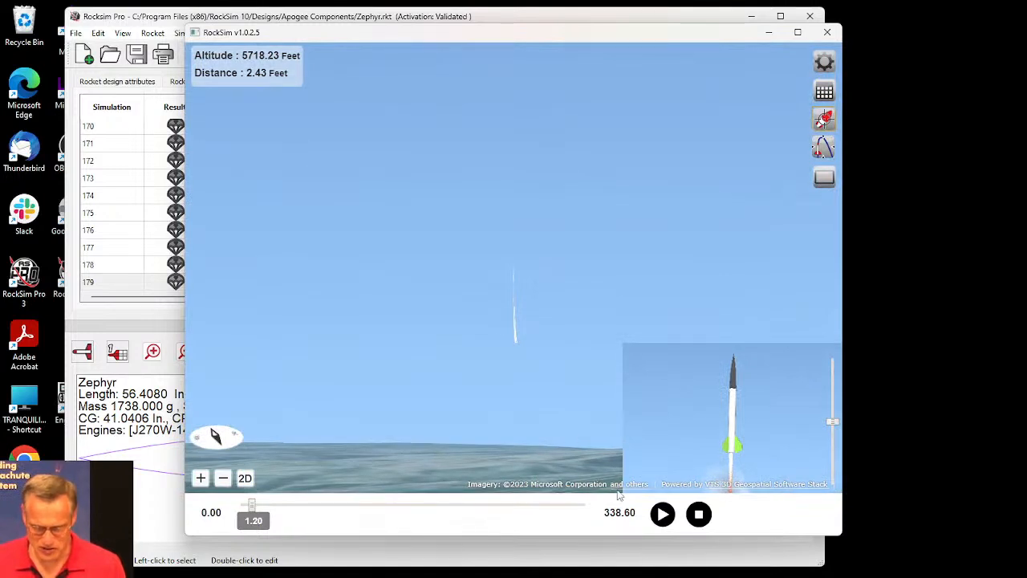
click(660, 512)
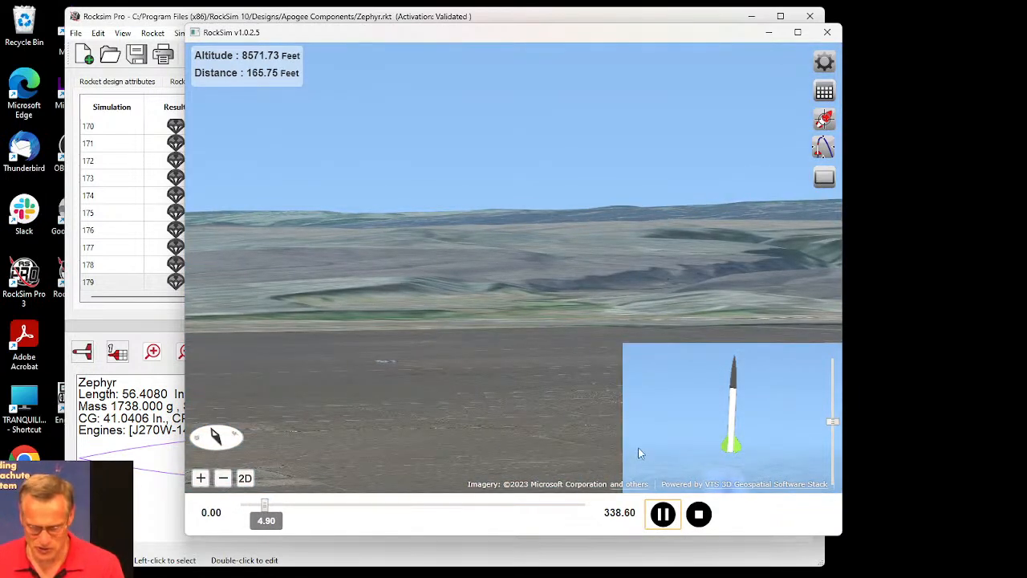
click(225, 479)
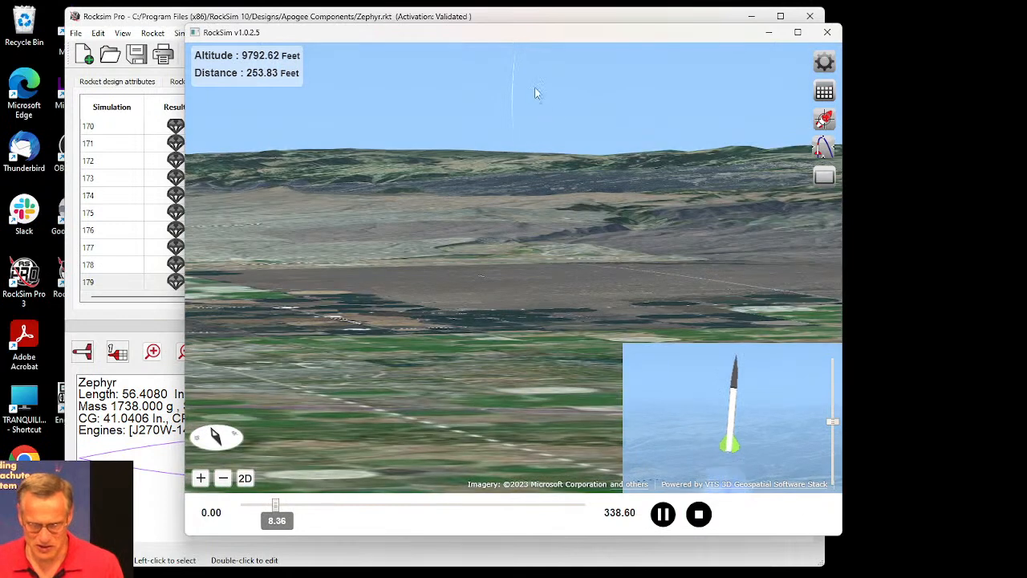
Step: Turn on the trajectory path display in the flight profile preferences and set its color to green #00ff7f
click(825, 62)
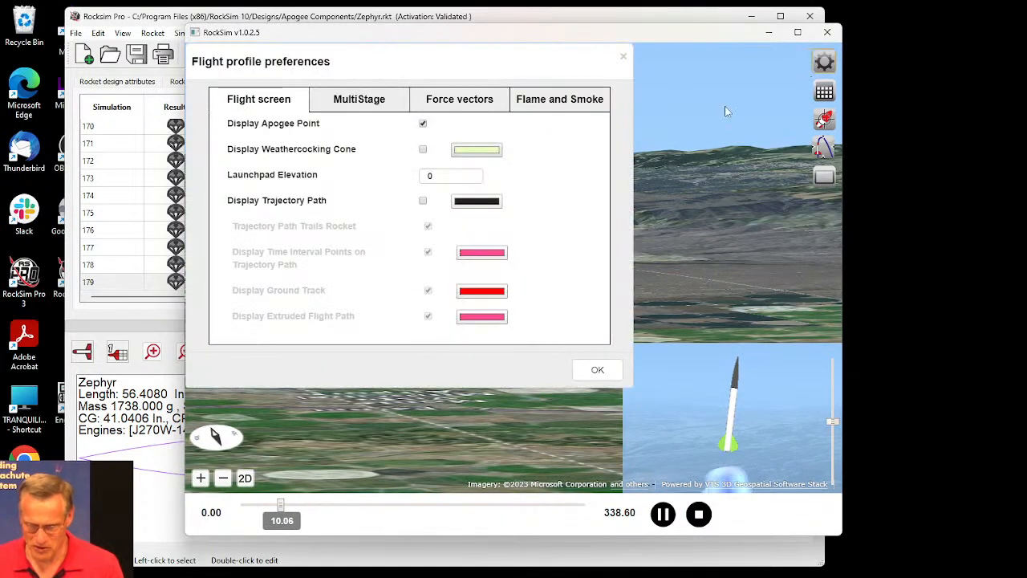
click(423, 201)
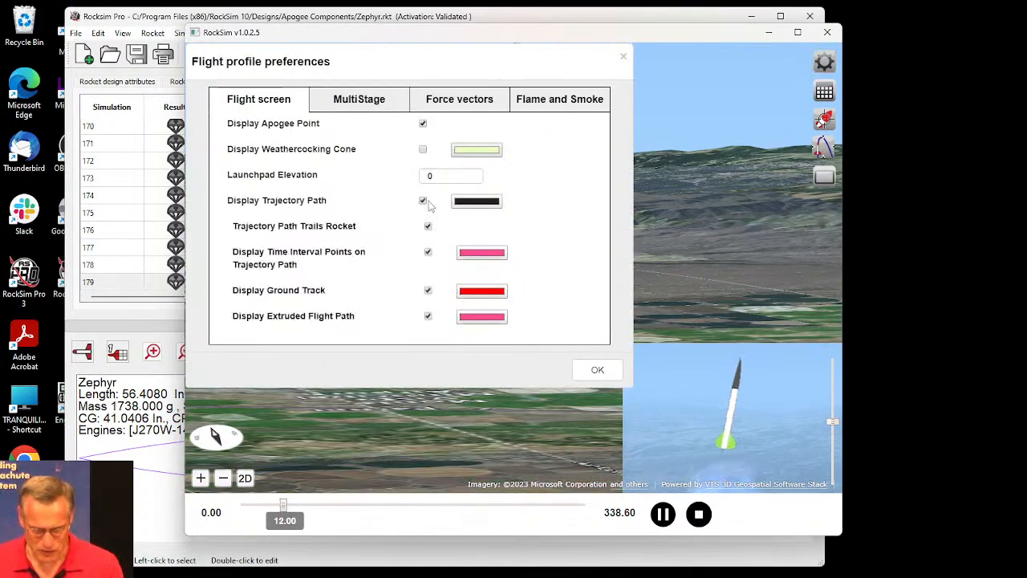
click(488, 202)
click(470, 207)
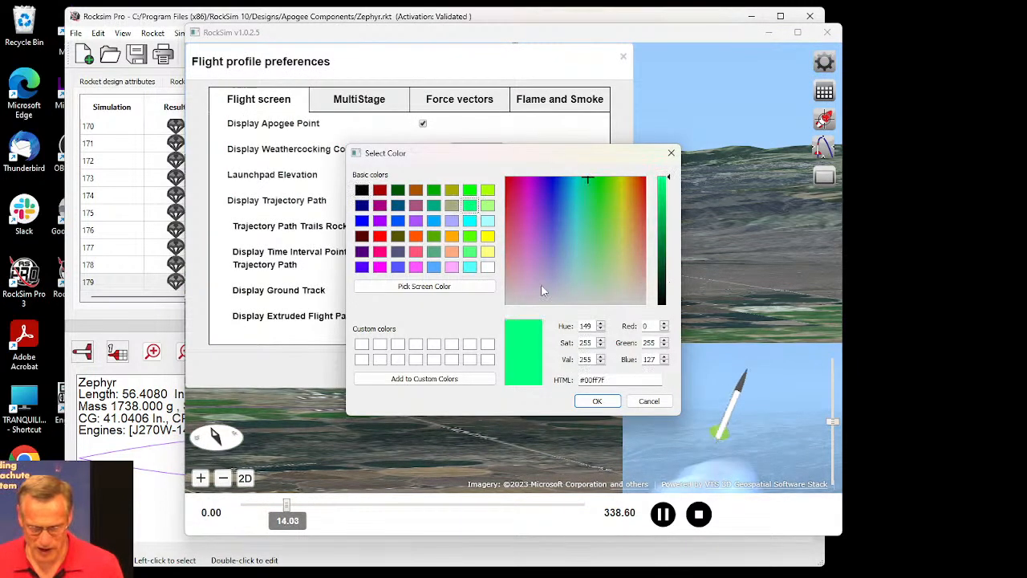
click(597, 400)
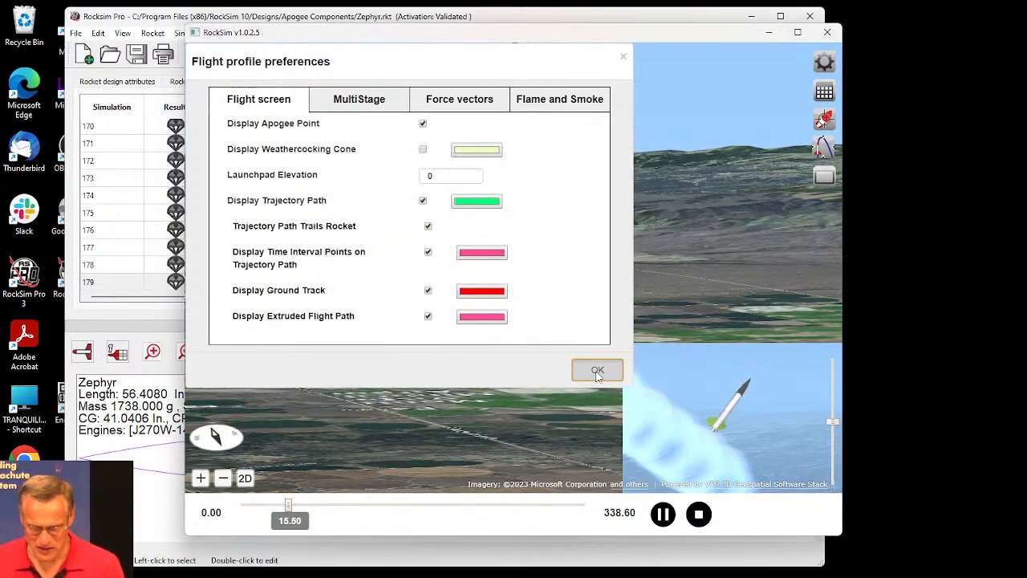
click(597, 370)
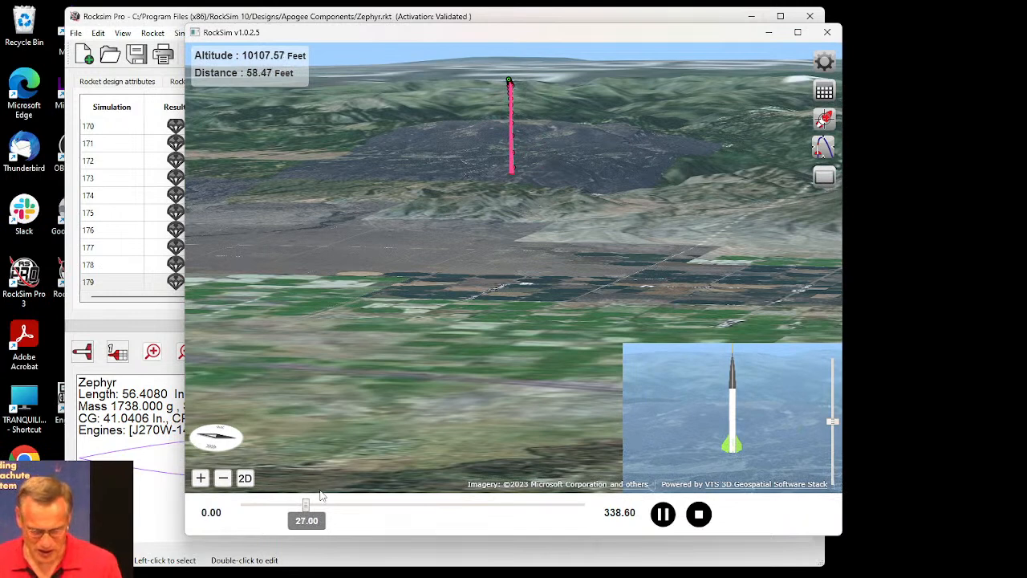
Step: Advance the 3D flight to its end, examine the trajectory and ground track from several angles, and close the flight profile
drag(306, 505, 584, 544)
drag(582, 369, 435, 329)
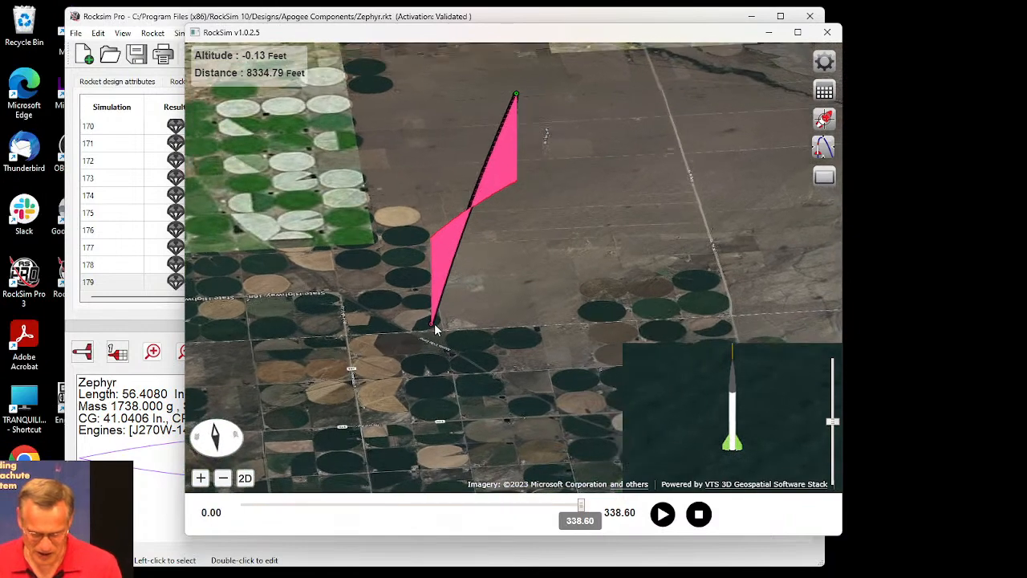
scroll(434, 330, up, 2)
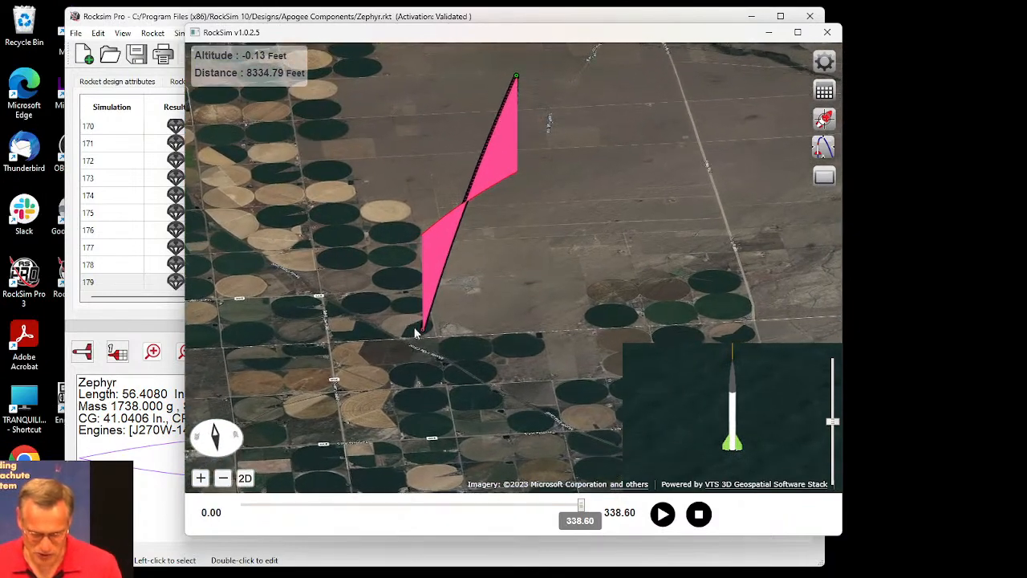
drag(420, 329, 521, 63)
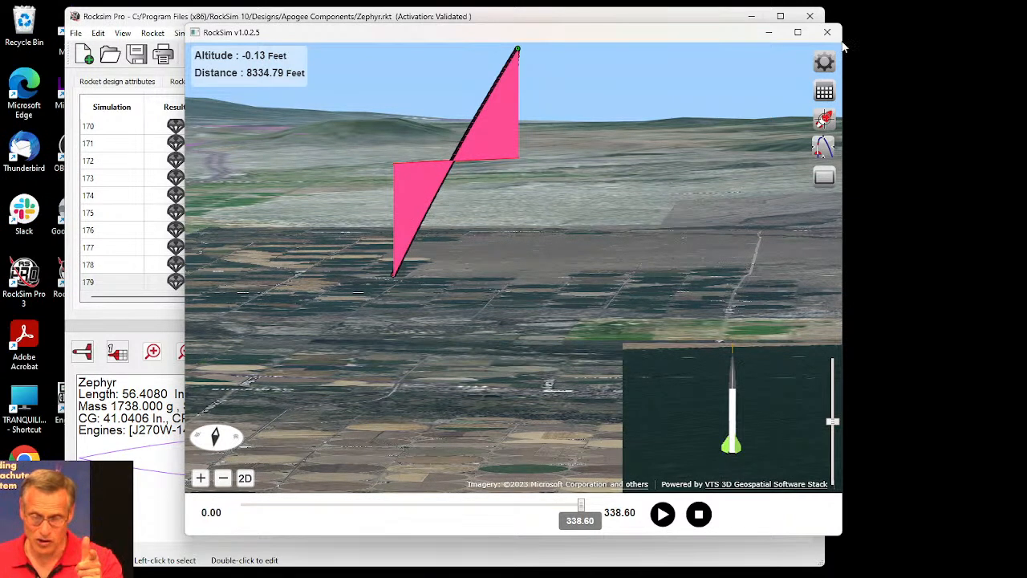
click(828, 33)
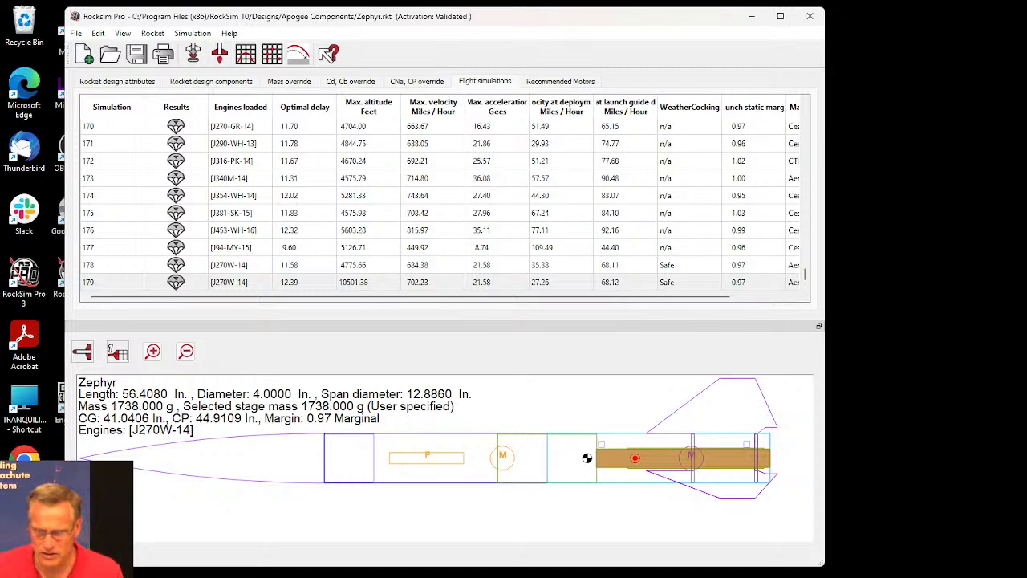
Step: Minimize this program, switch back to RockSim with the Apogee SkyMetra design, and delete the mass object from the booster
click(751, 17)
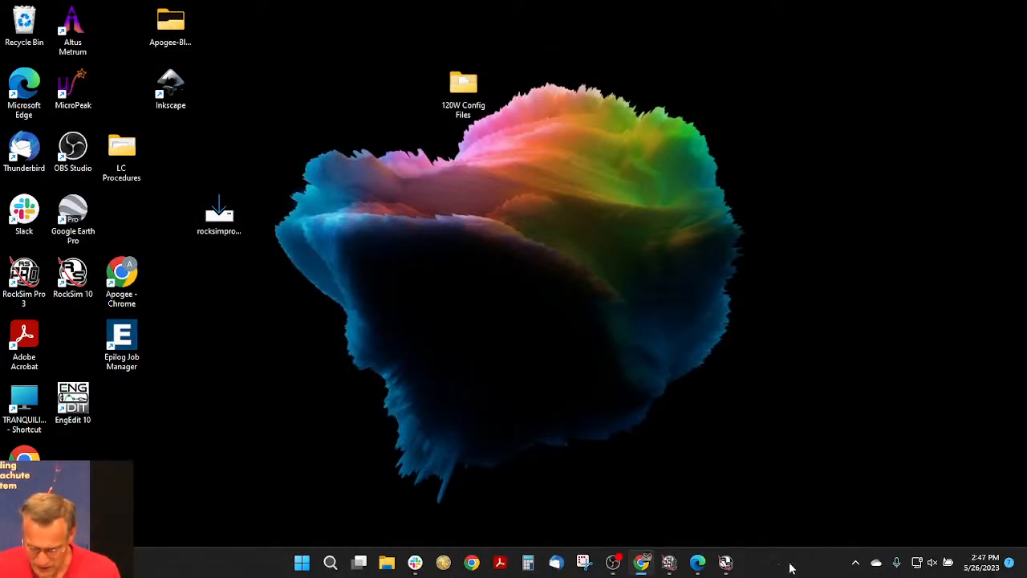
click(725, 561)
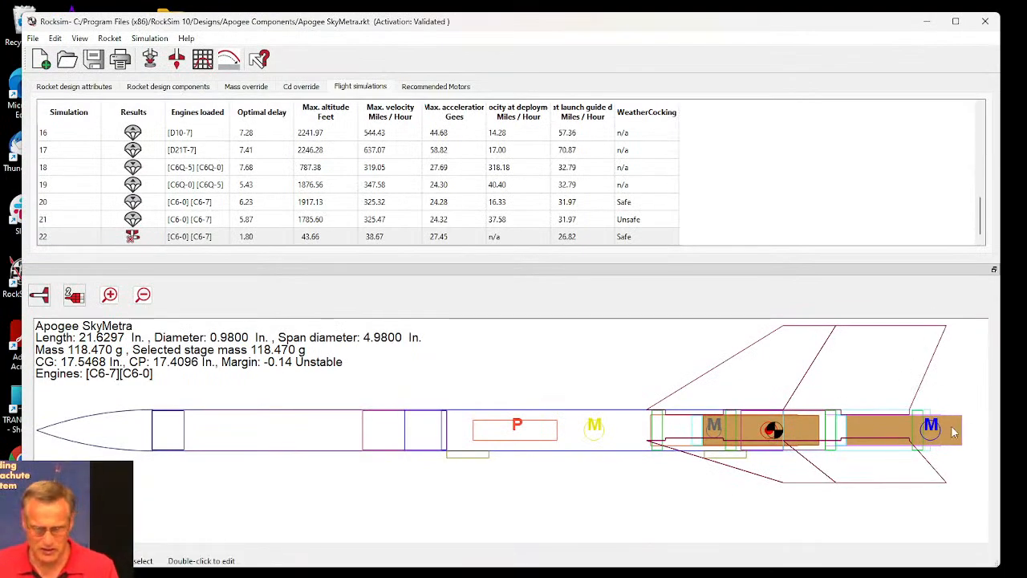
click(933, 430)
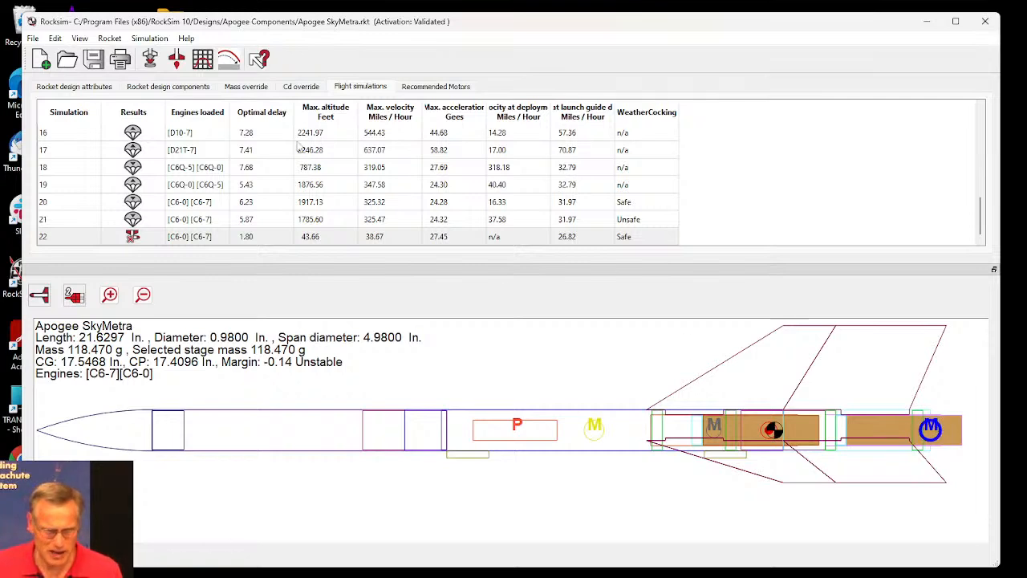
click(161, 87)
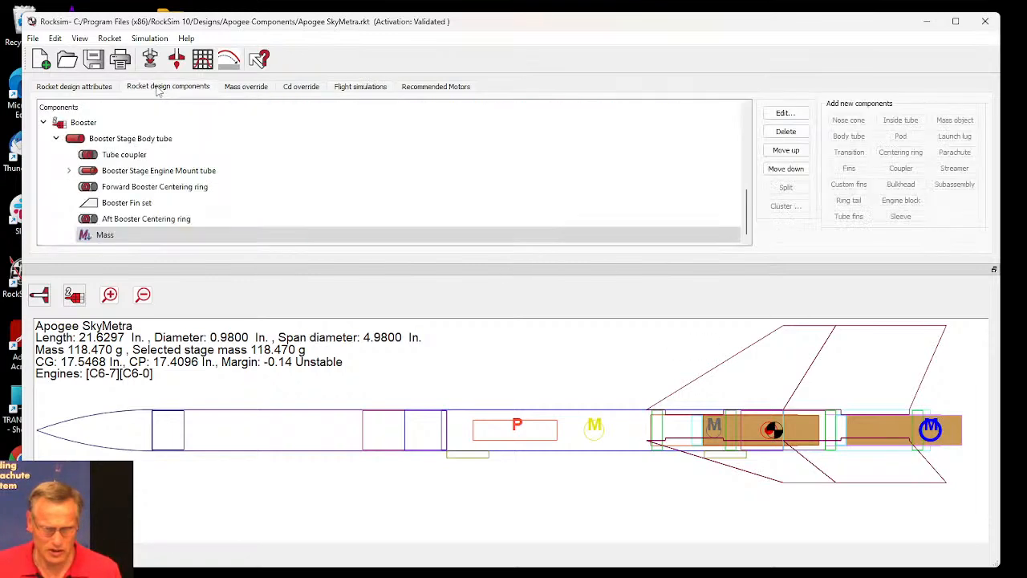
click(112, 235)
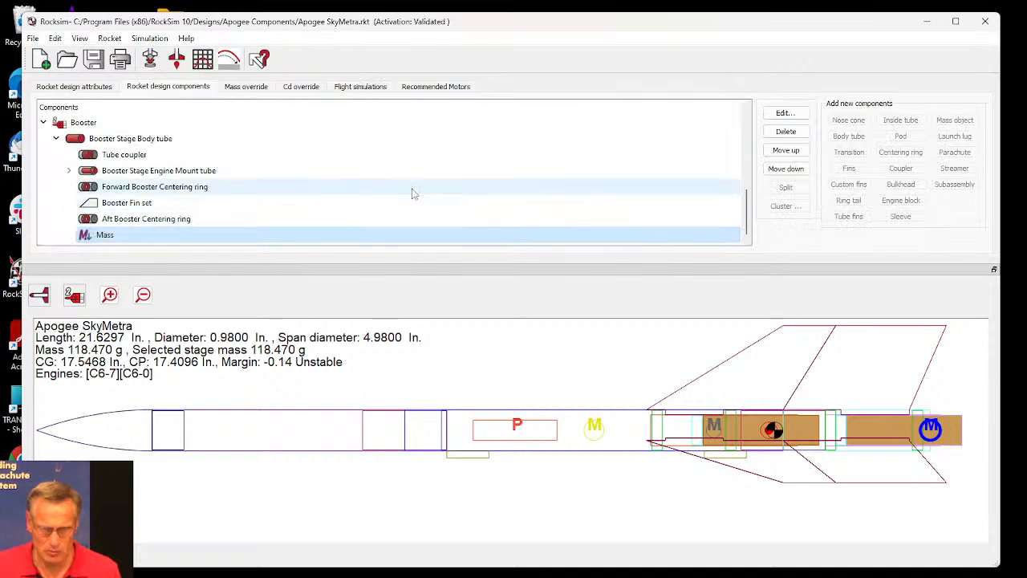
click(777, 132)
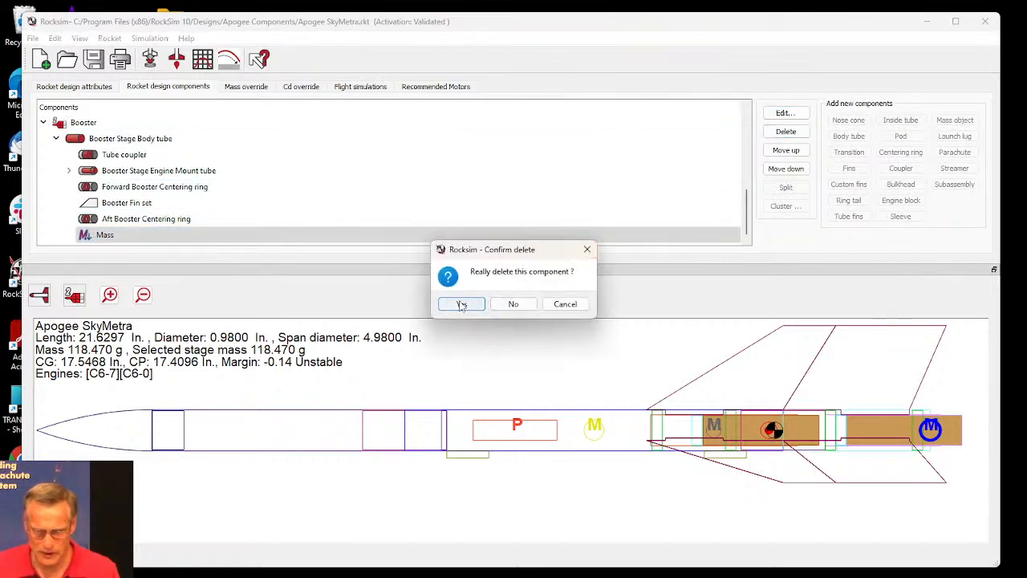
click(461, 305)
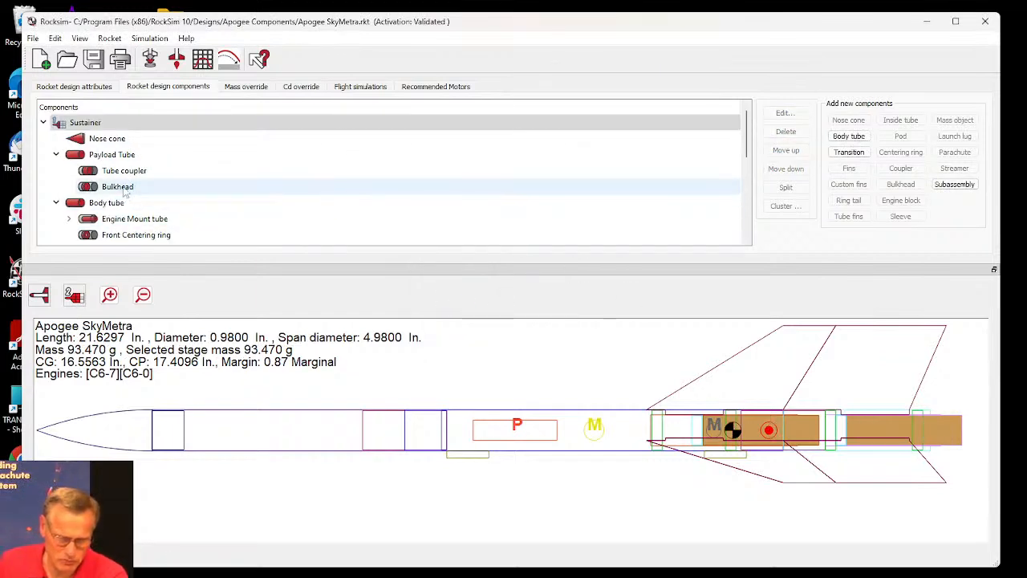
Step: Open the properties of the Booster Stage Body tube in the booster, look them over, and close them without changes
click(106, 205)
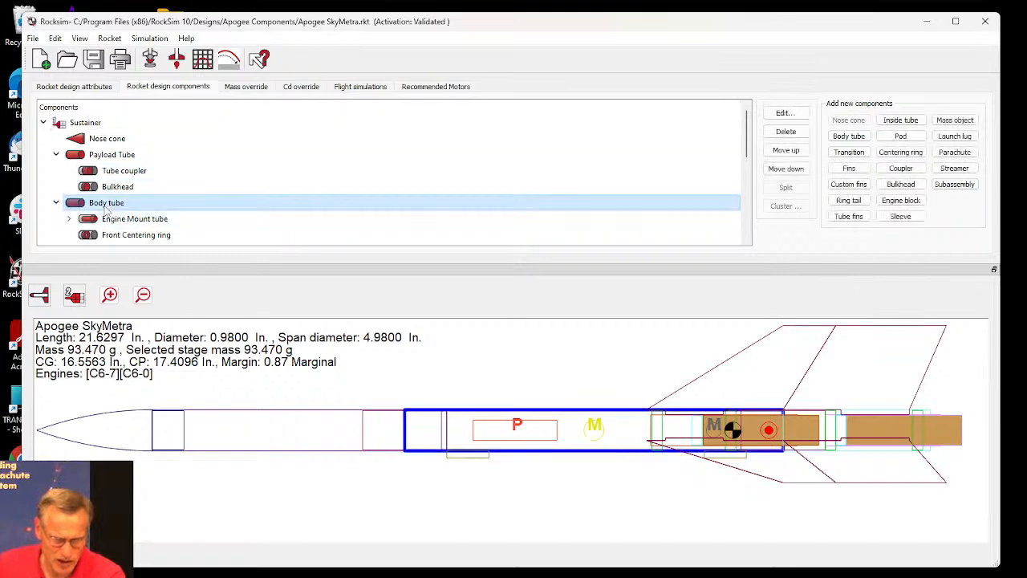
key(Down)
key(Down)
key(Down)
key(Down)
key(Down)
key(Down)
key(Down)
key(Down)
key(Down)
key(Down)
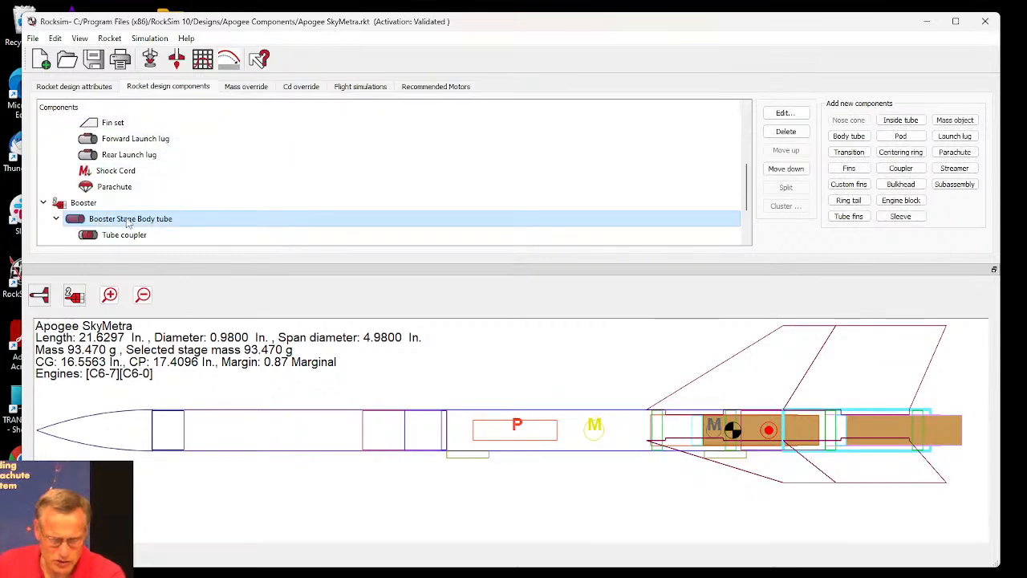
double_click(126, 222)
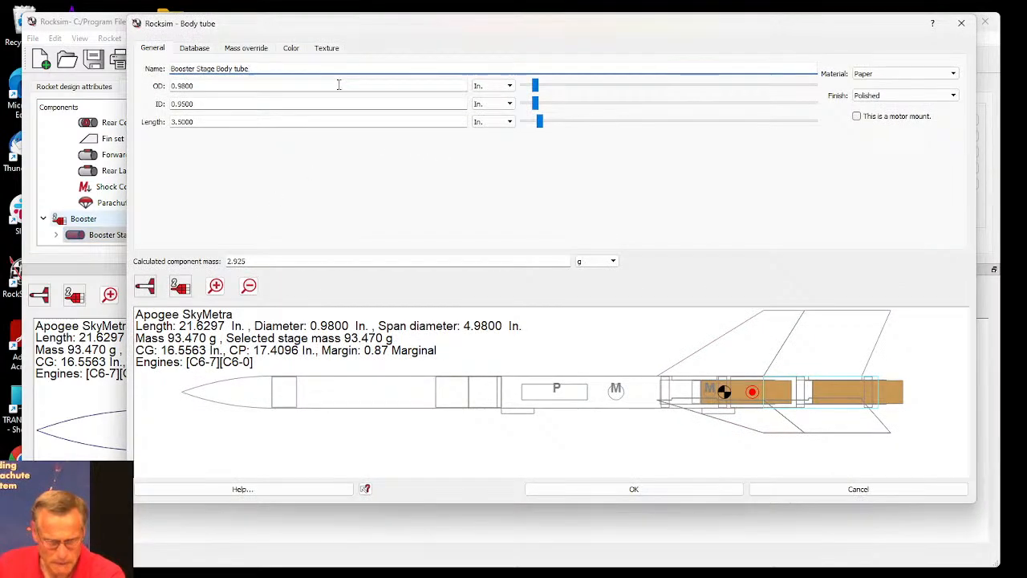
click(826, 493)
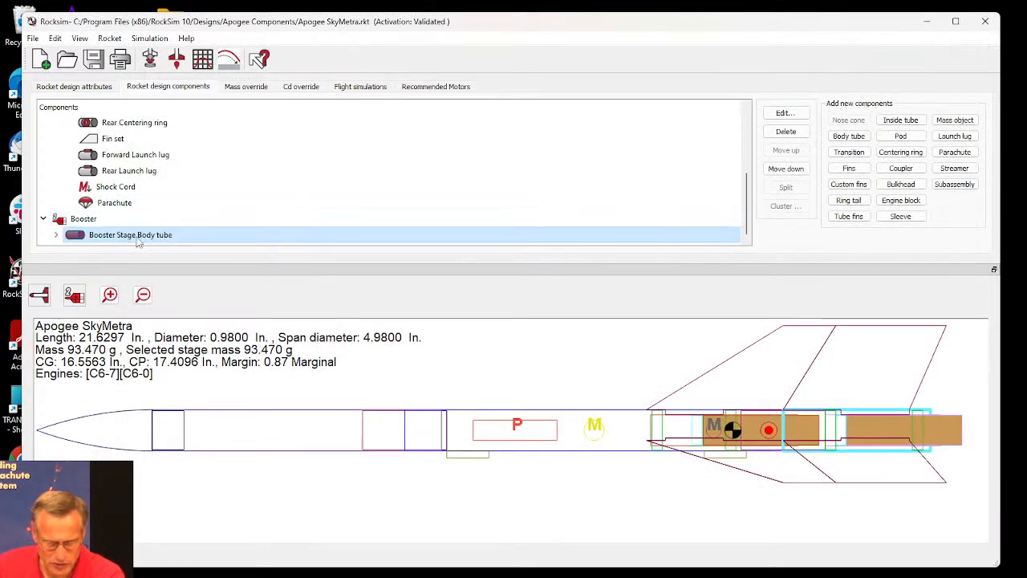
Step: Start a new parachute in the Booster Stage Body tube, examine its calculated descent mass, and discard it without saving
click(954, 152)
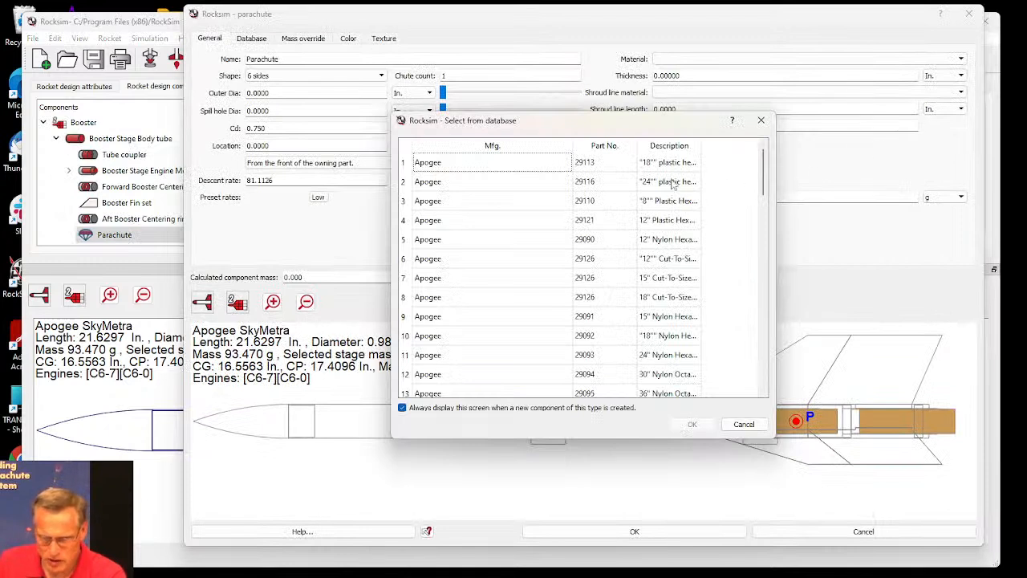
click(672, 223)
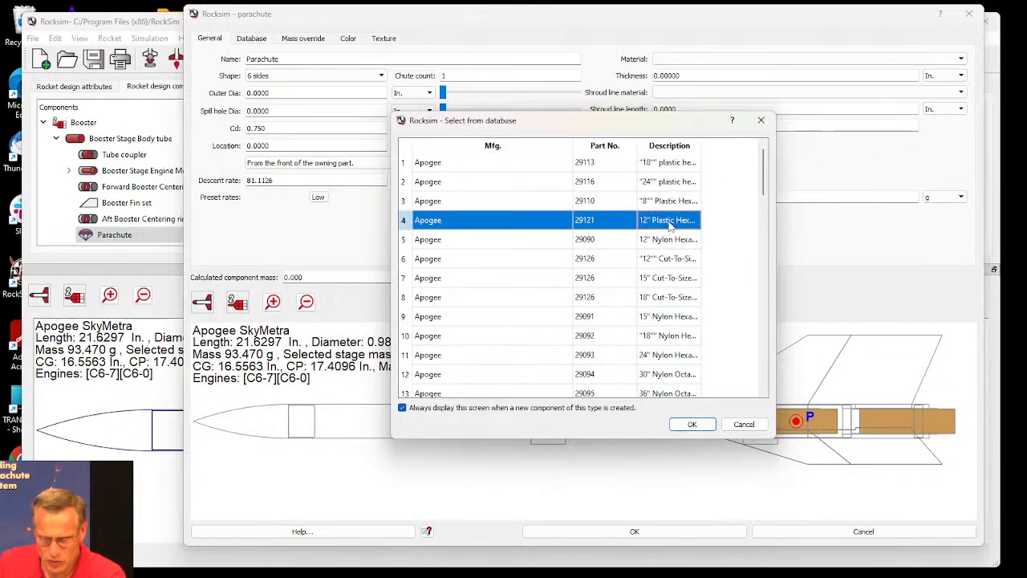
click(743, 424)
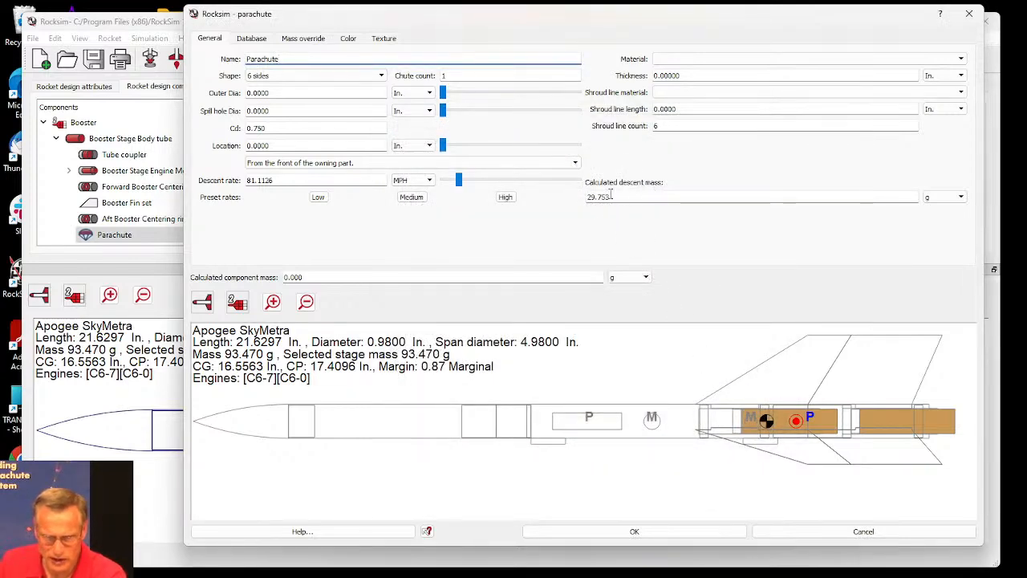
drag(616, 197, 587, 197)
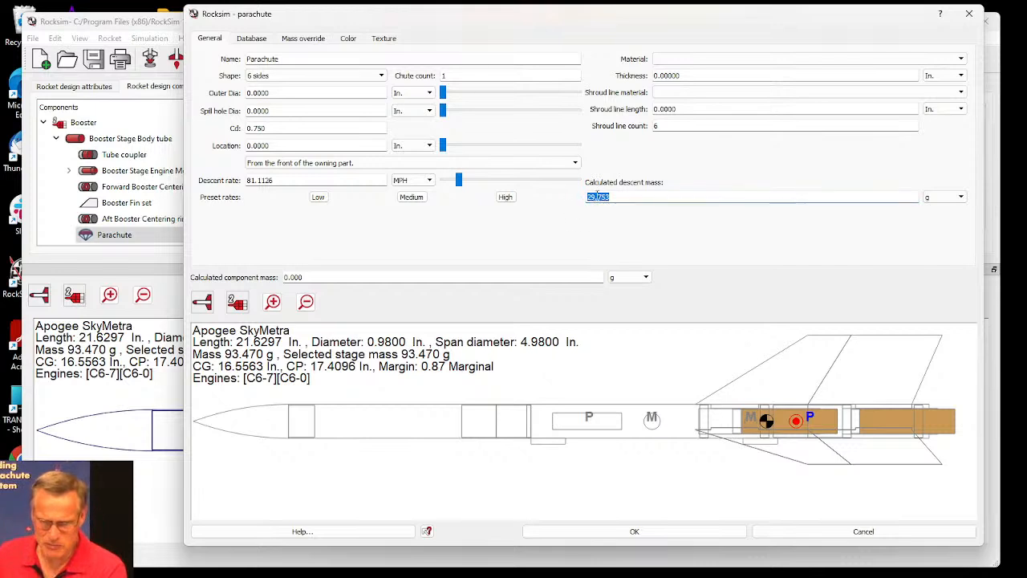
click(262, 366)
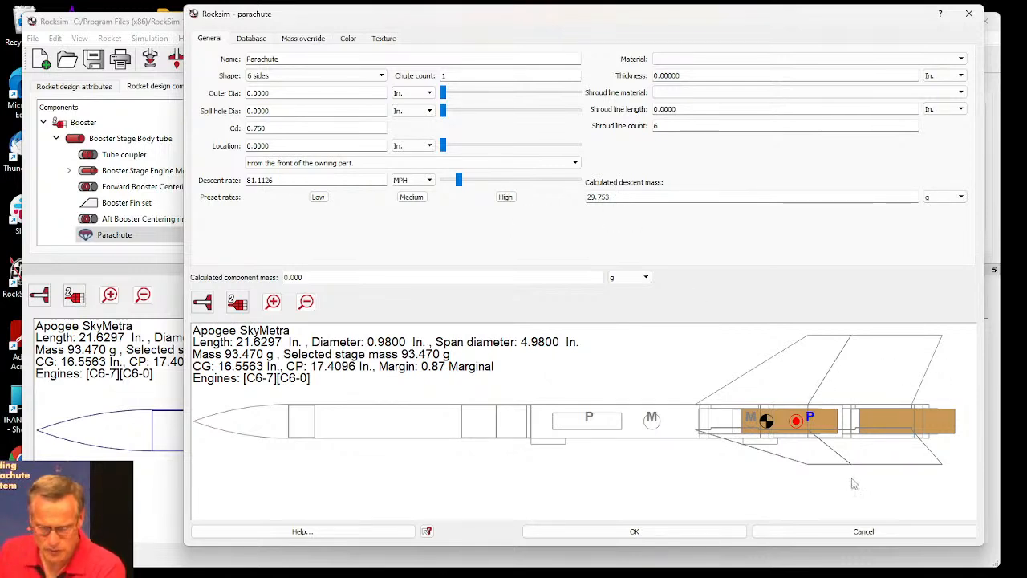
click(835, 534)
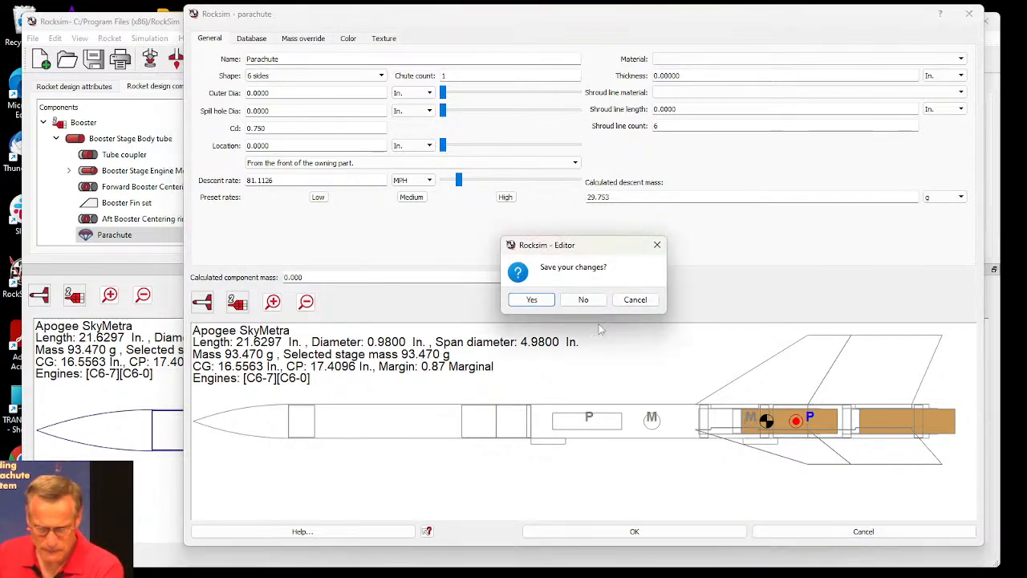
click(587, 299)
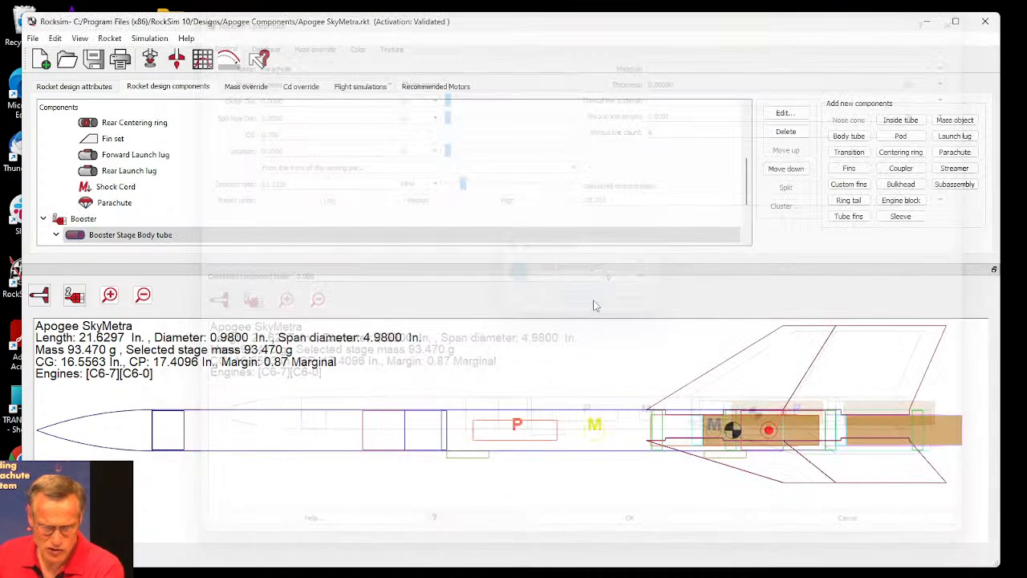
Step: Copy the Booster Stage Body tube and try to start a new design without saving the SkyMetra changes
click(114, 236)
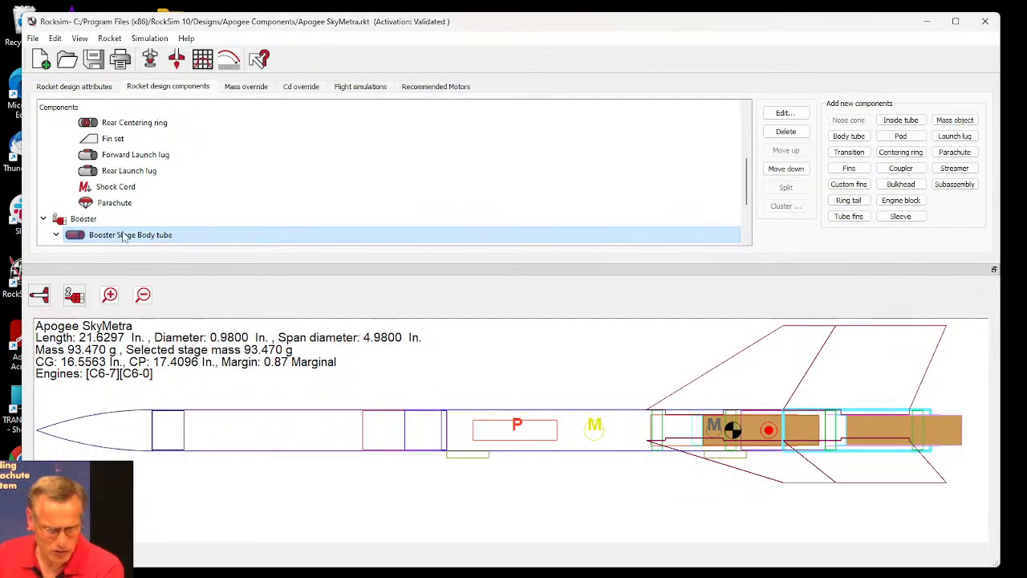
right_click(124, 237)
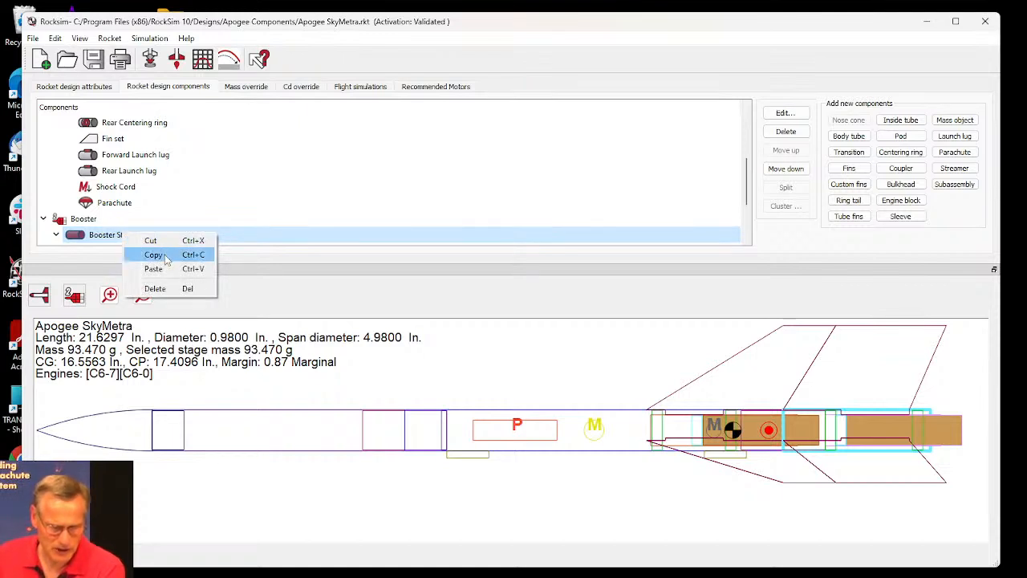
click(156, 254)
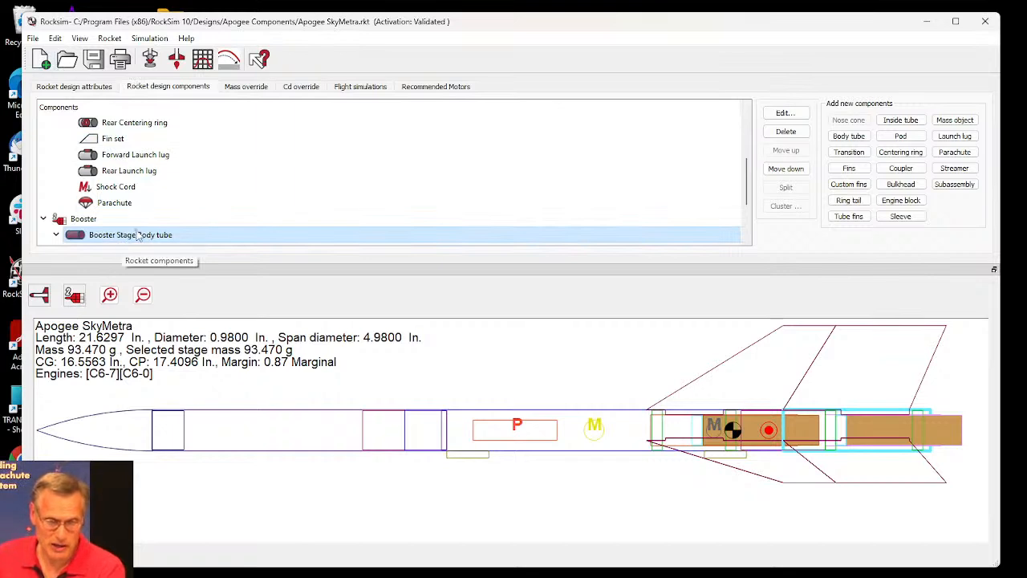
click(42, 61)
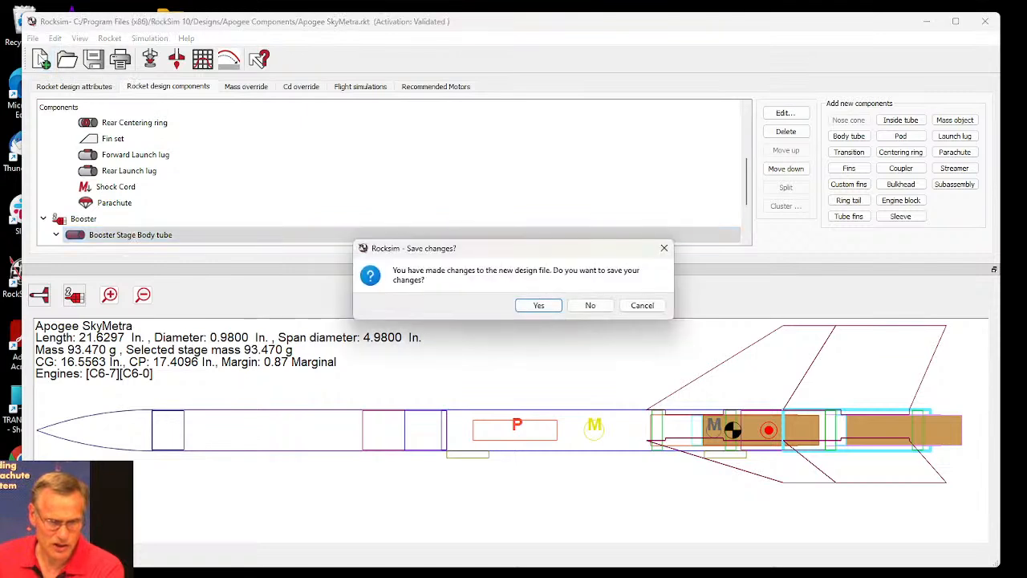
click(590, 305)
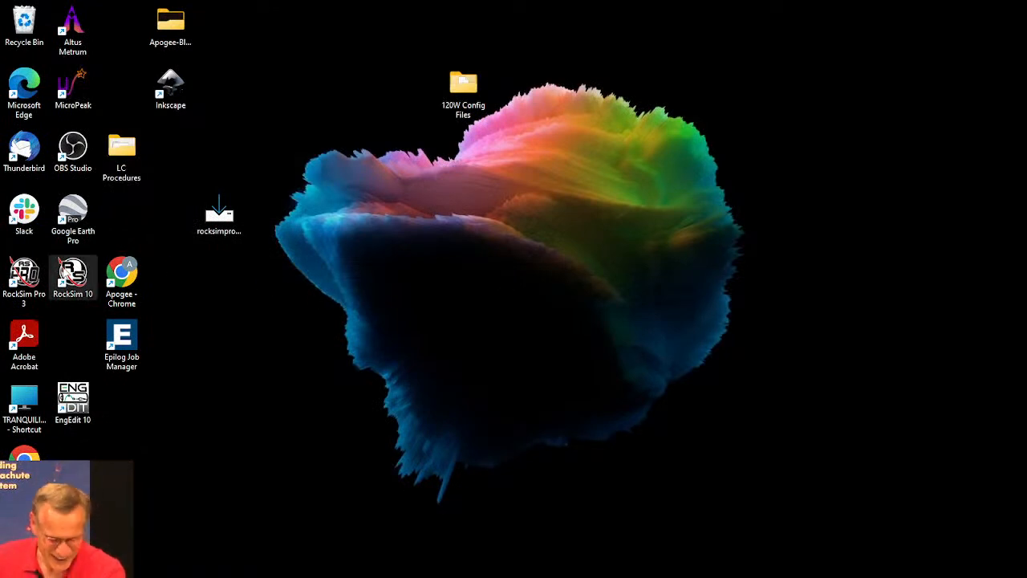
Step: Relaunch RockSim 10, show the empty design's components, and try the Copy command on the Sustainer
double_click(69, 273)
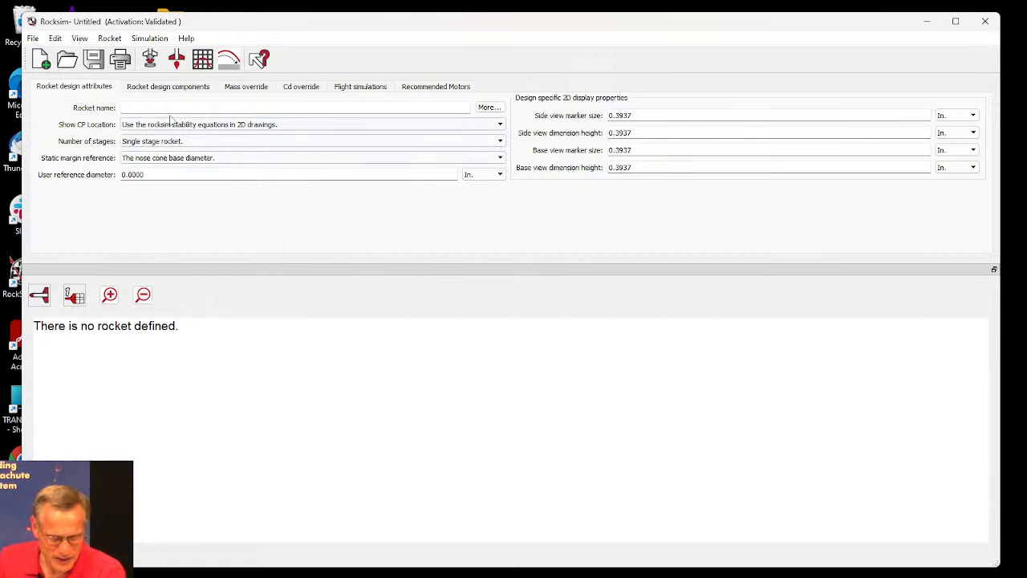
click(162, 87)
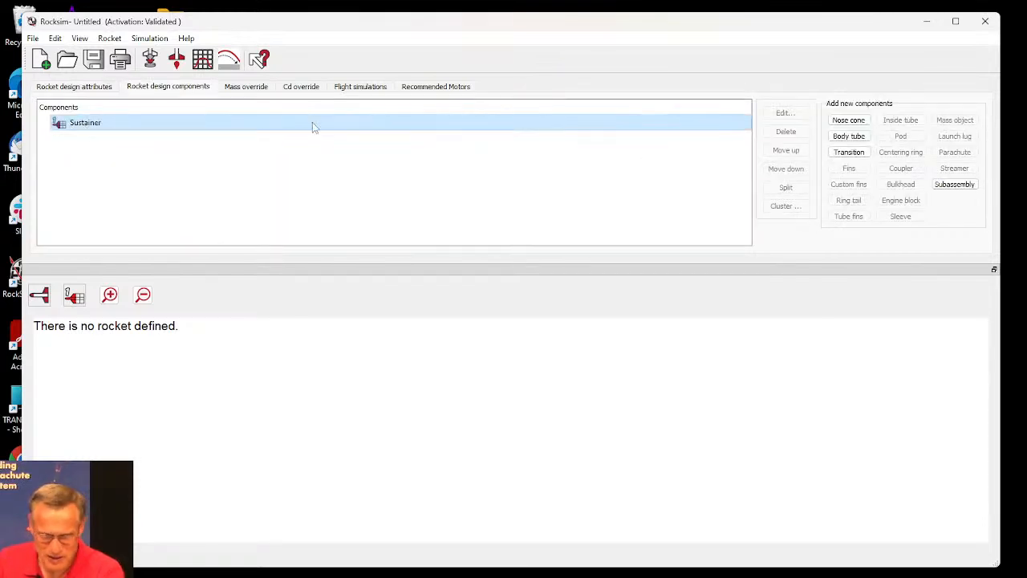
click(54, 39)
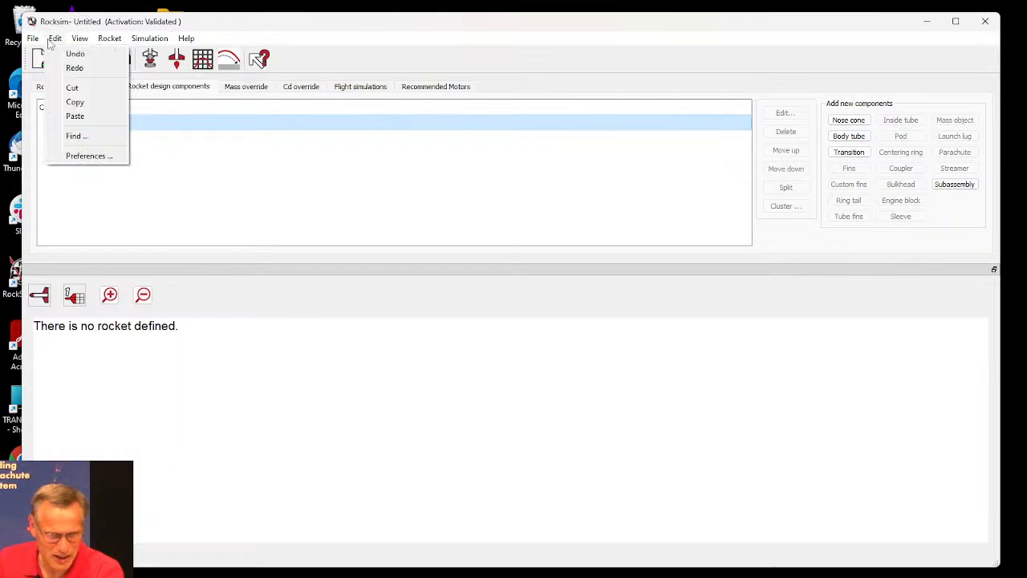
click(72, 101)
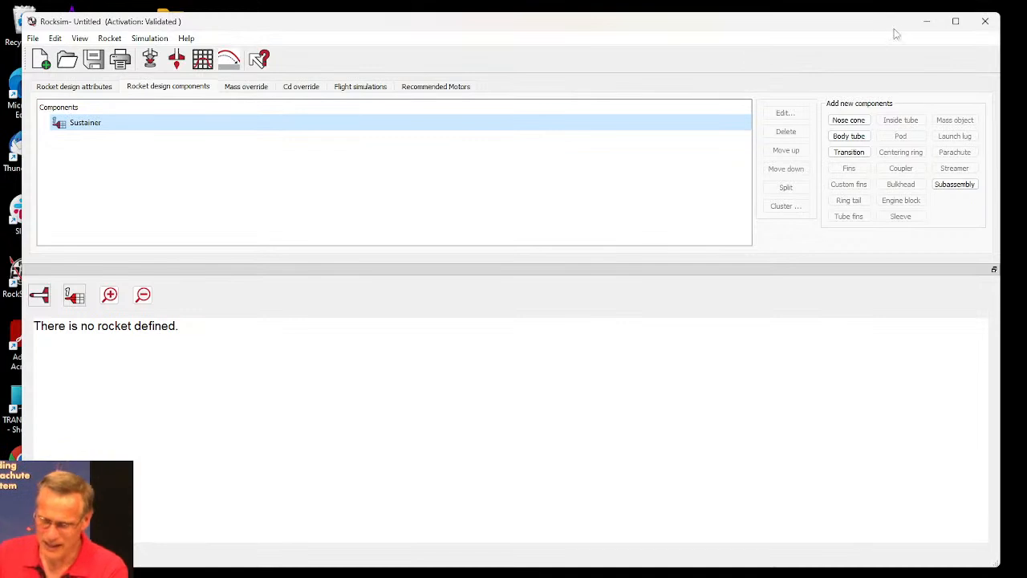
Step: Open the Apogee SkyMetra design from the Apogee Components folder
click(67, 59)
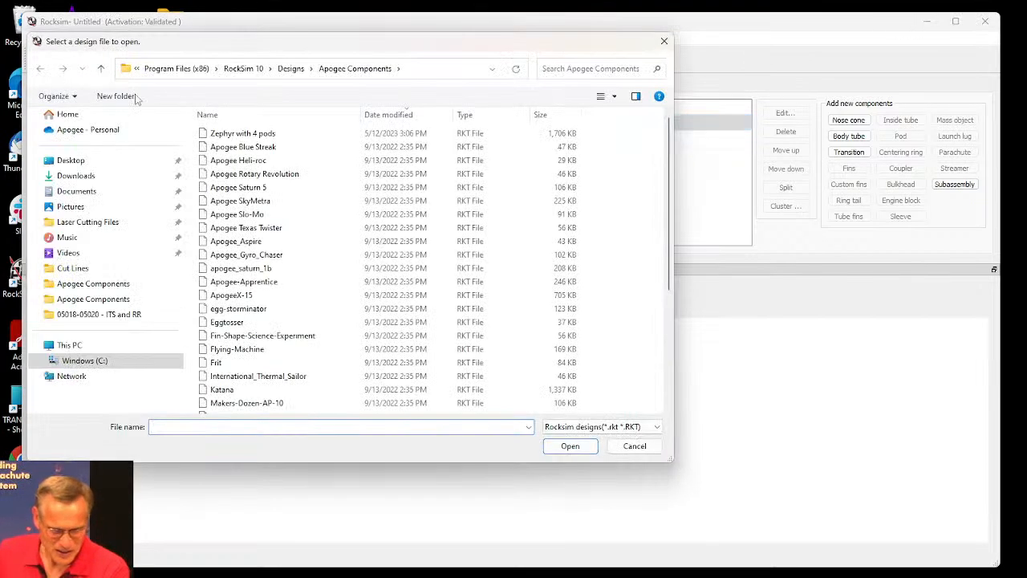
click(241, 200)
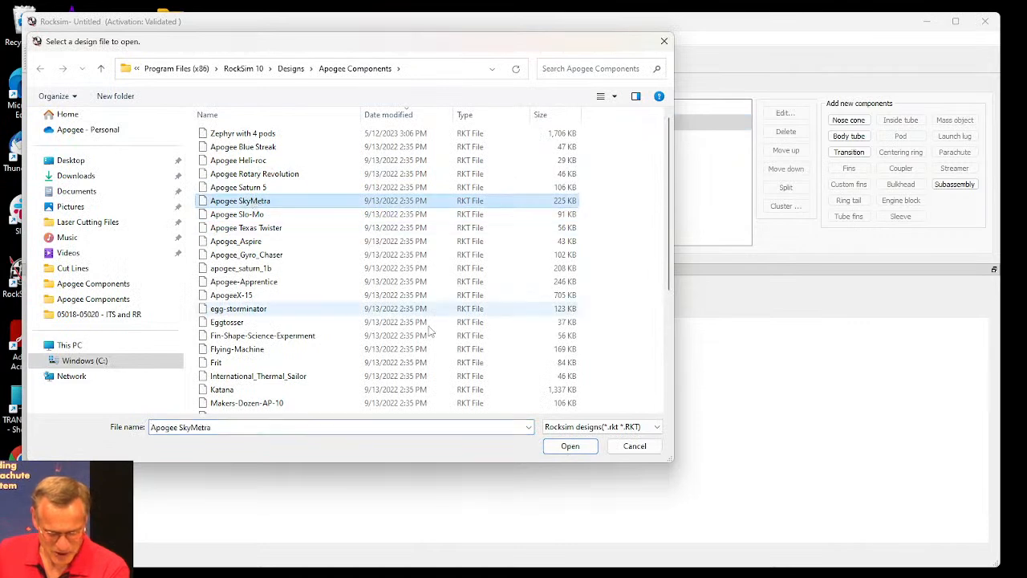
click(570, 445)
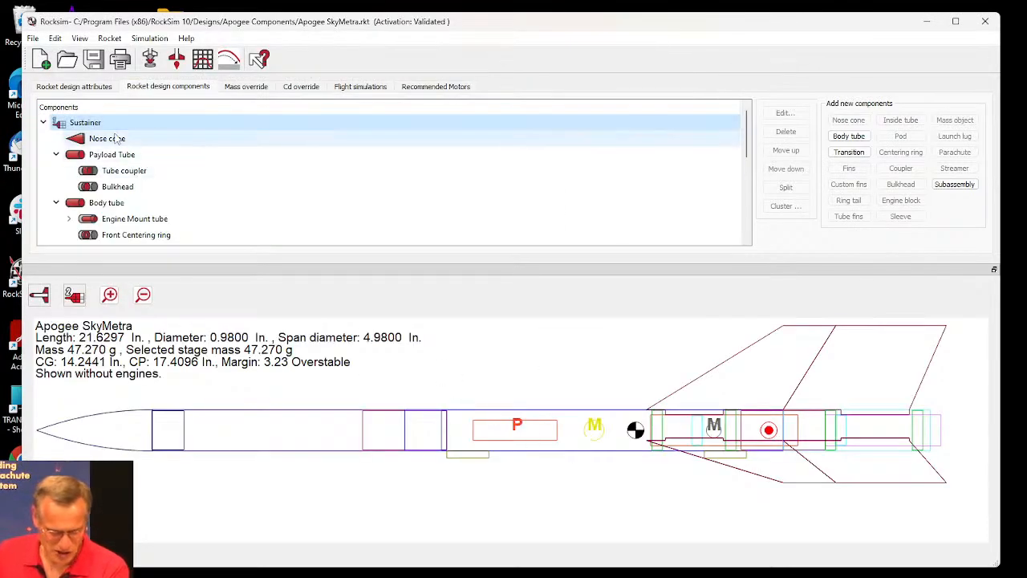
Step: Copy the Booster Stage Body tube of the reopened SkyMetra and try again to create a new design
scroll(69, 207, down, 3)
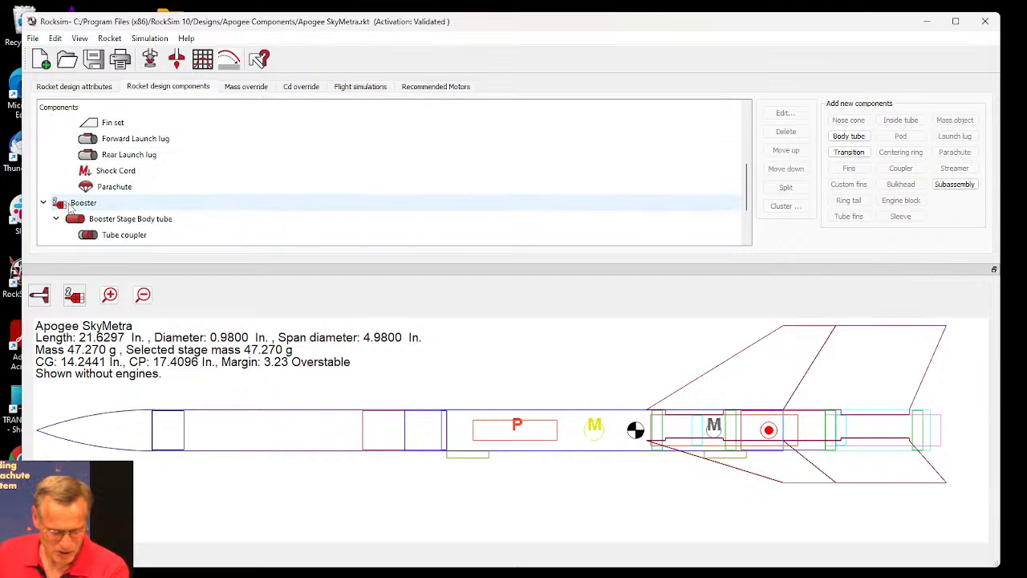
click(77, 219)
right_click(79, 218)
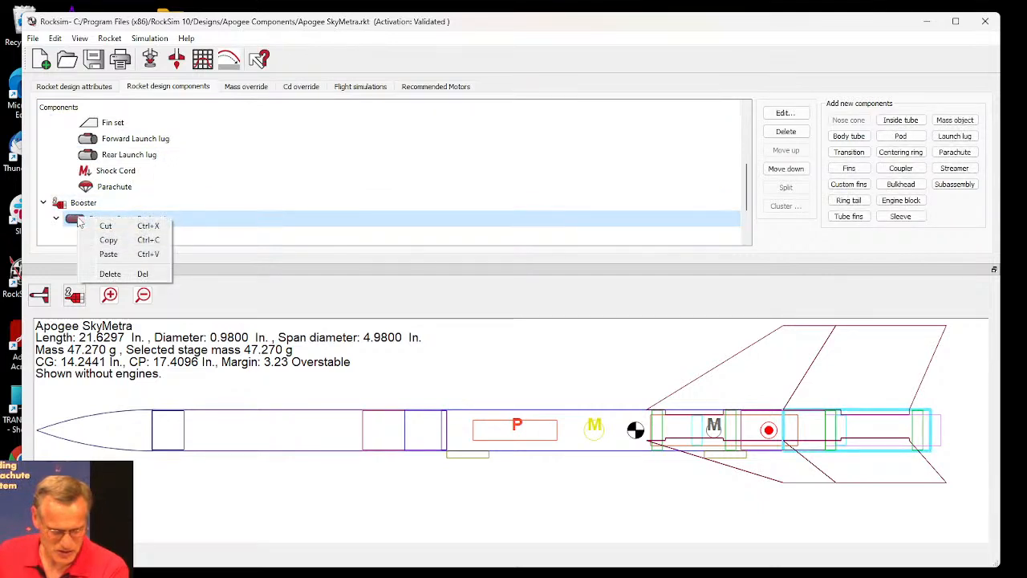
click(108, 241)
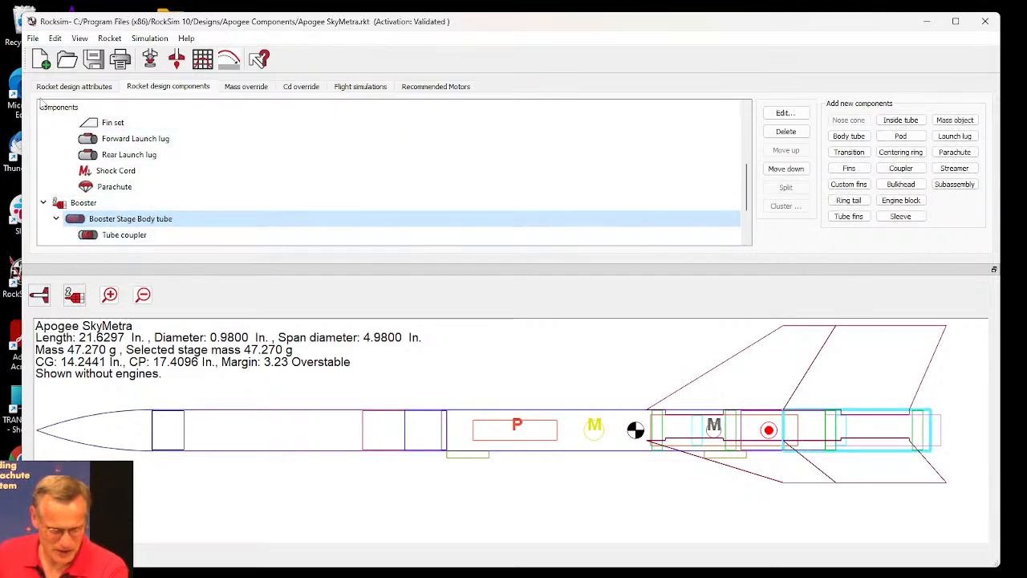
click(43, 60)
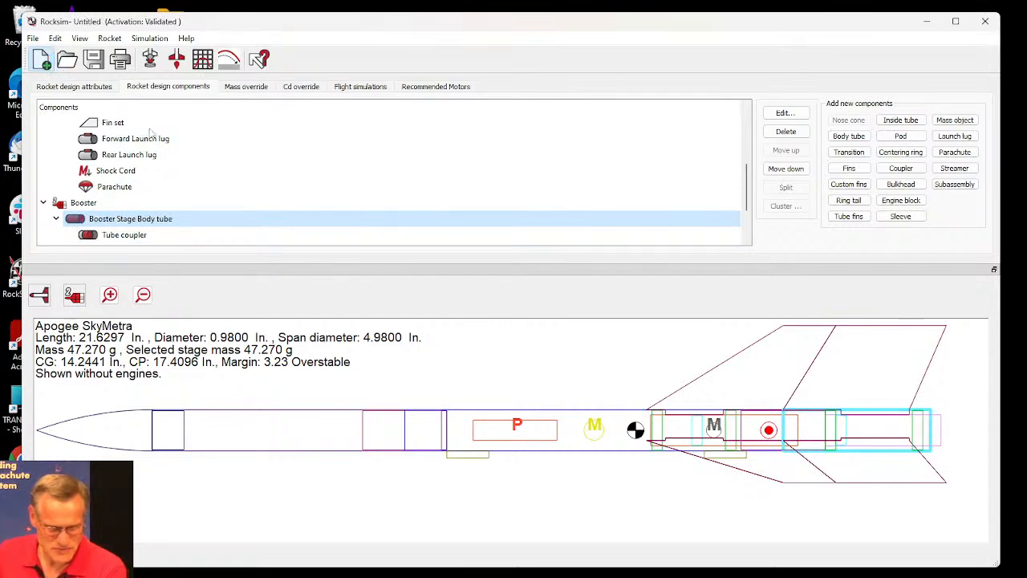
Step: Relaunch RockSim 10 from the desktop, load the Apogee SkyMetra design file, and reposition the program window
key(super+d)
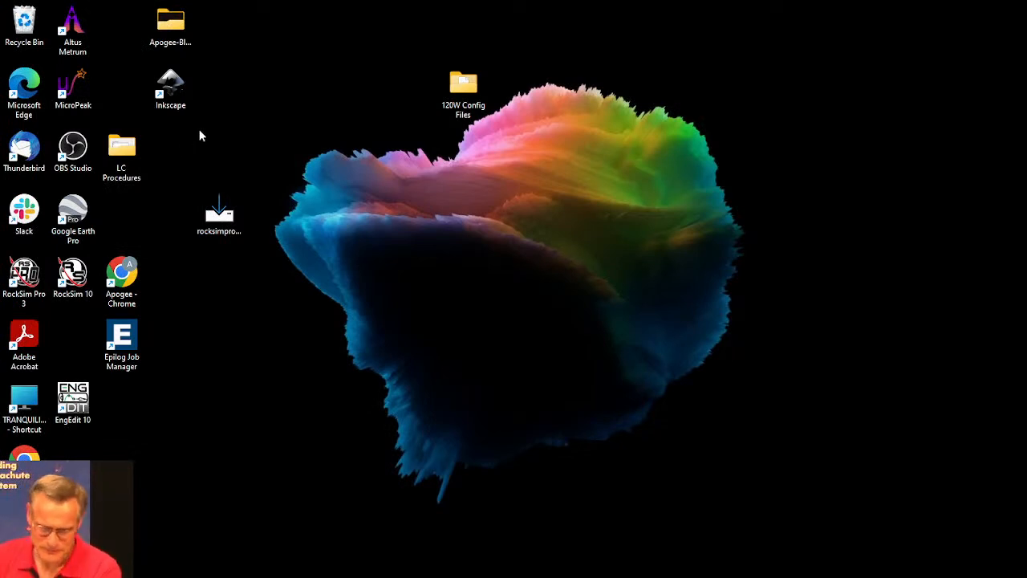
mouse_move(246, 575)
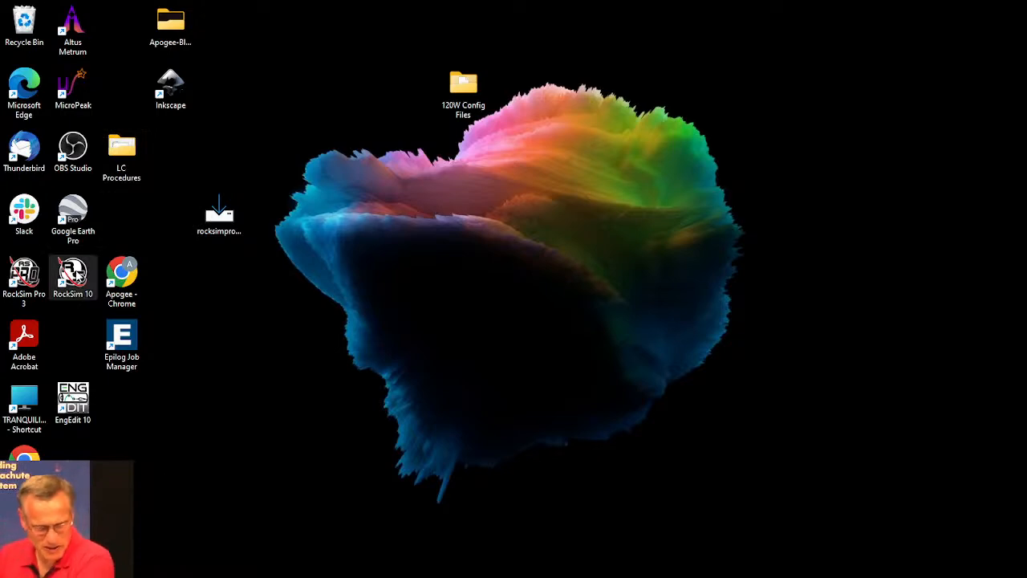
double_click(75, 278)
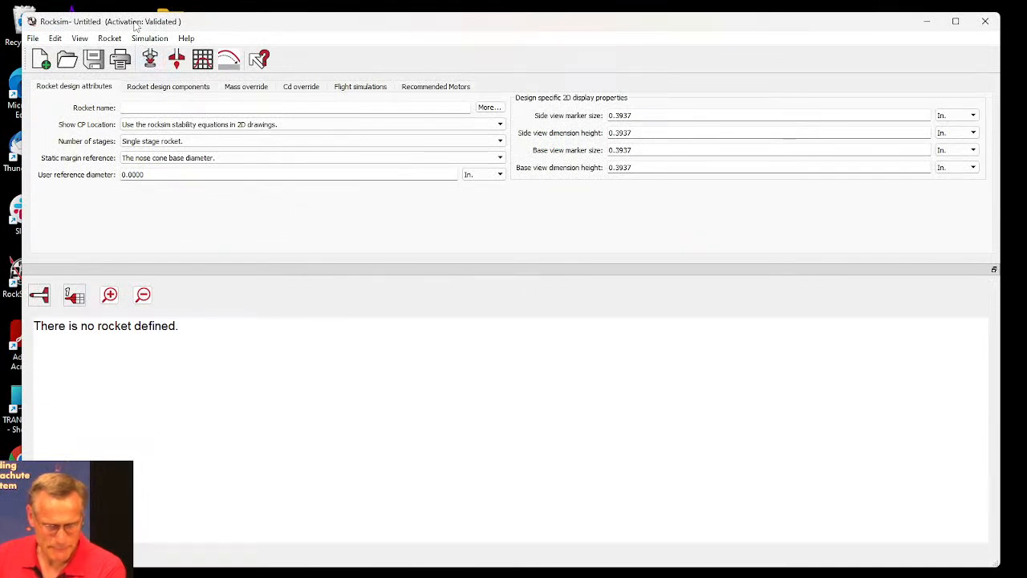
click(68, 60)
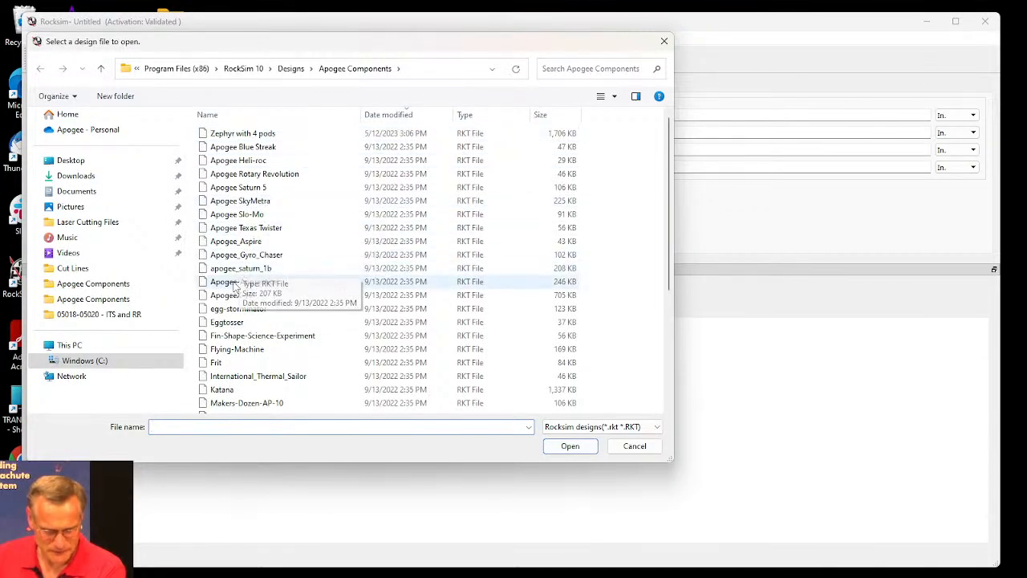
click(243, 203)
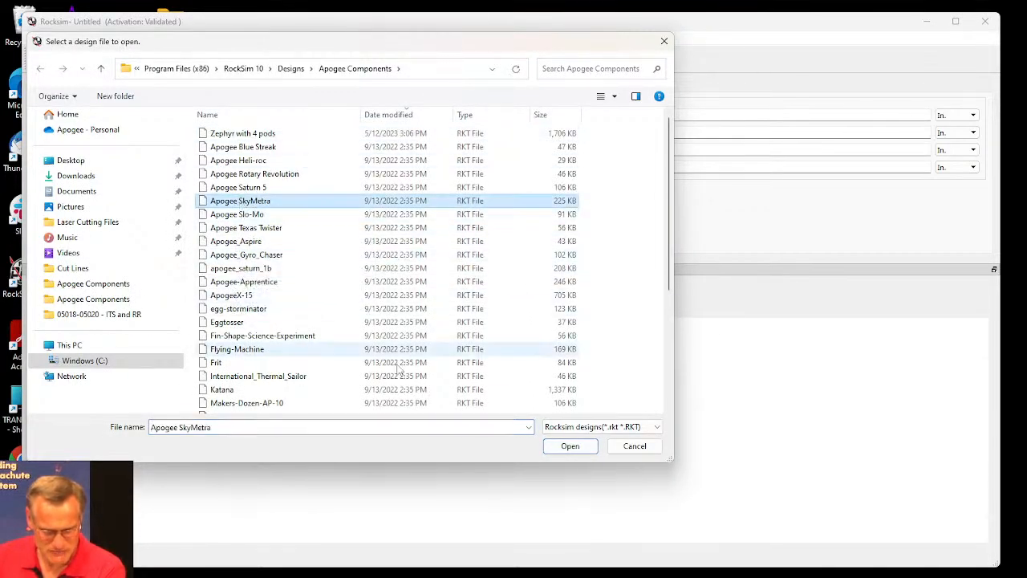
click(552, 446)
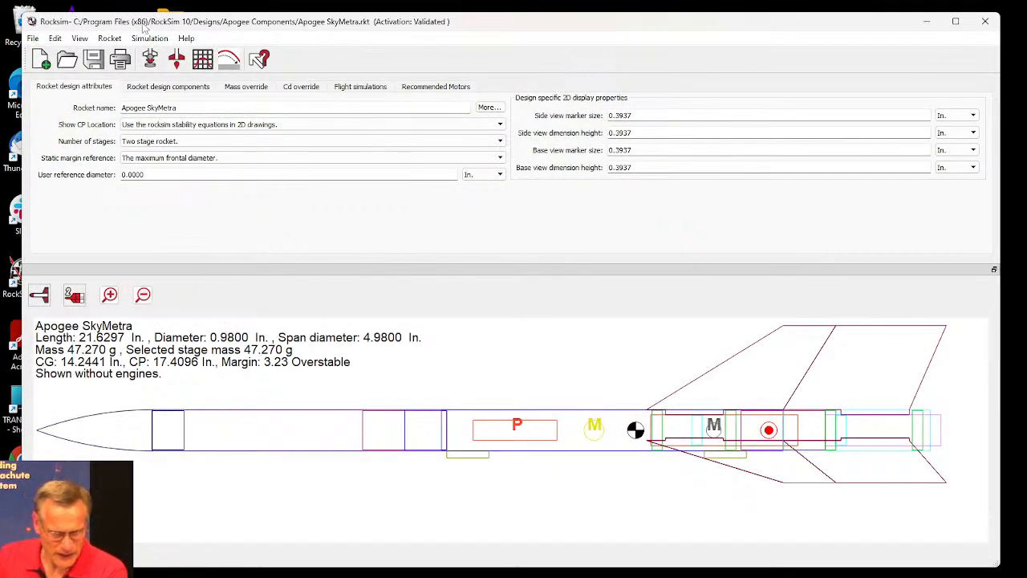
drag(143, 26, 170, 23)
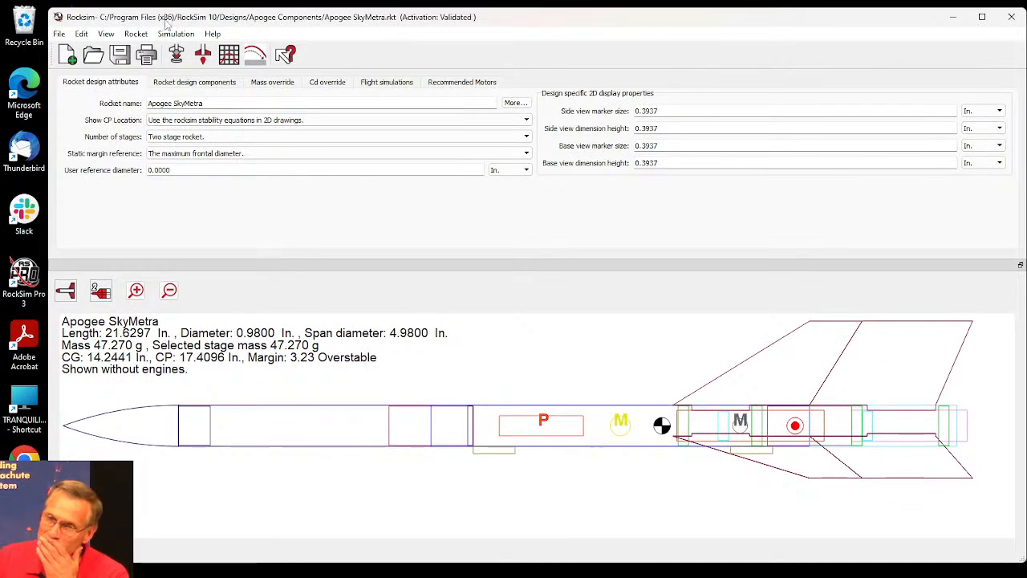
mouse_move(101, 575)
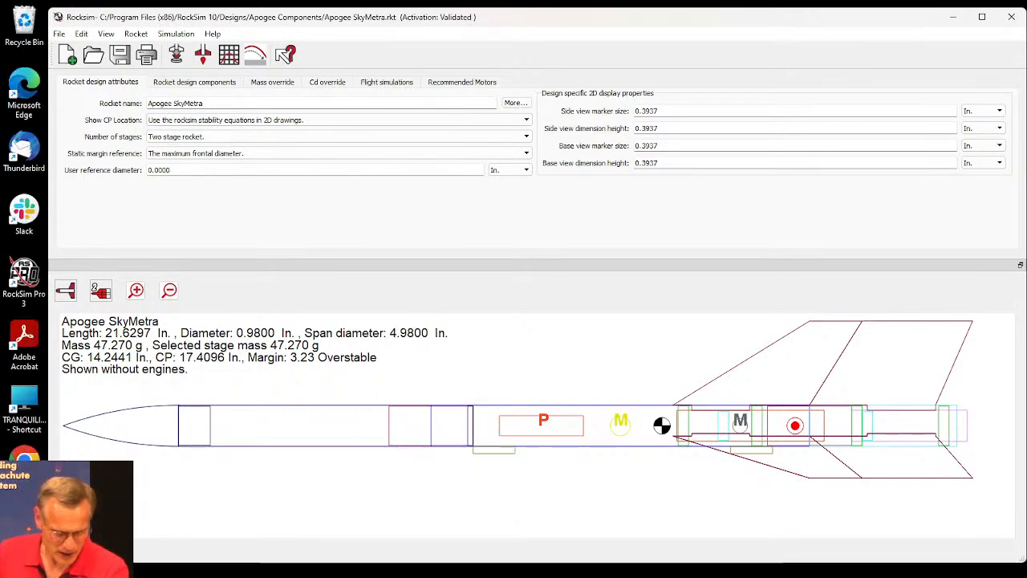
Step: Launch a second RockSim 10 instance from the desktop and arrange its untitled design window alongside the Apogee SkyMetra window
drag(159, 22, 270, 27)
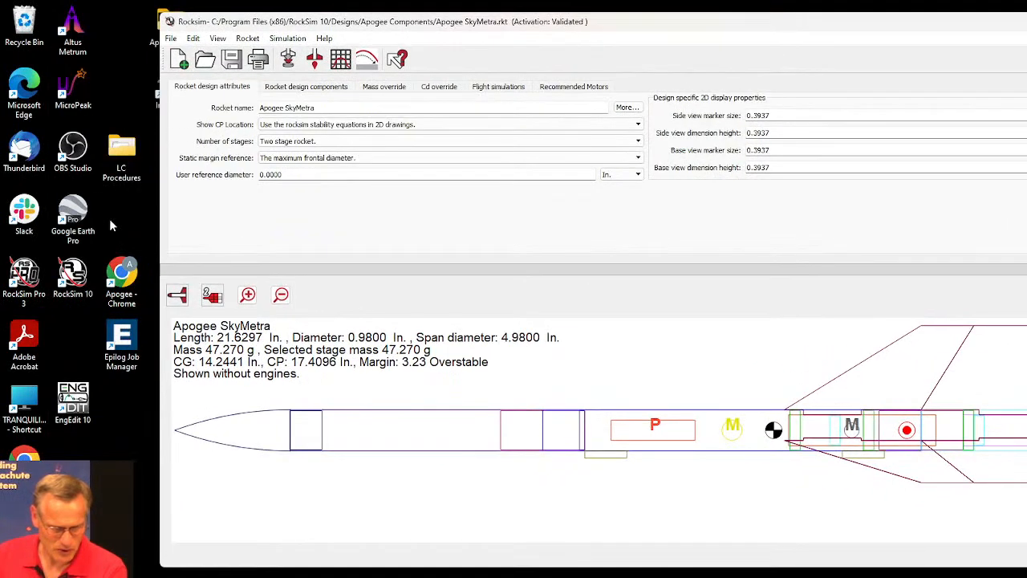
right_click(71, 277)
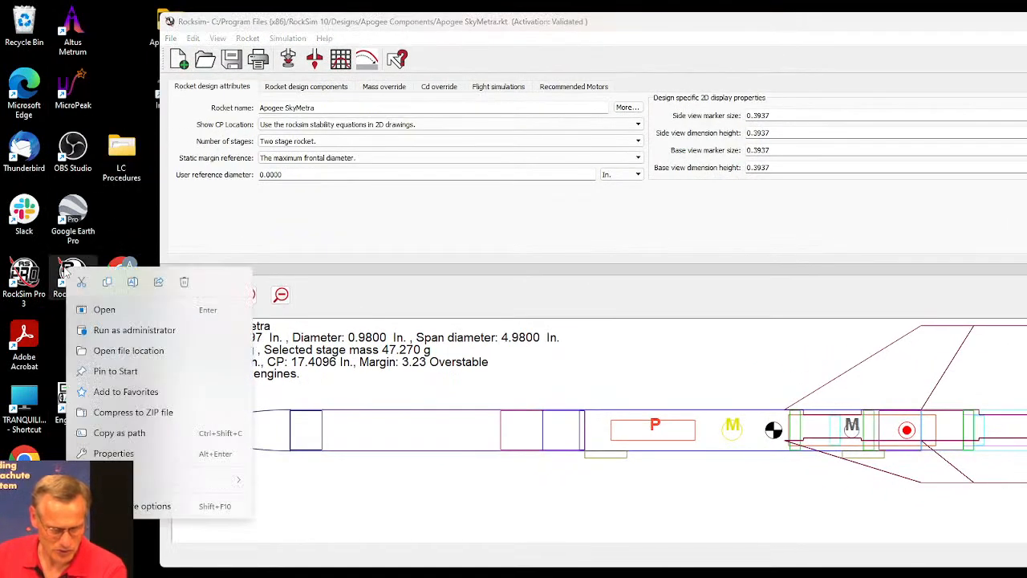
click(104, 310)
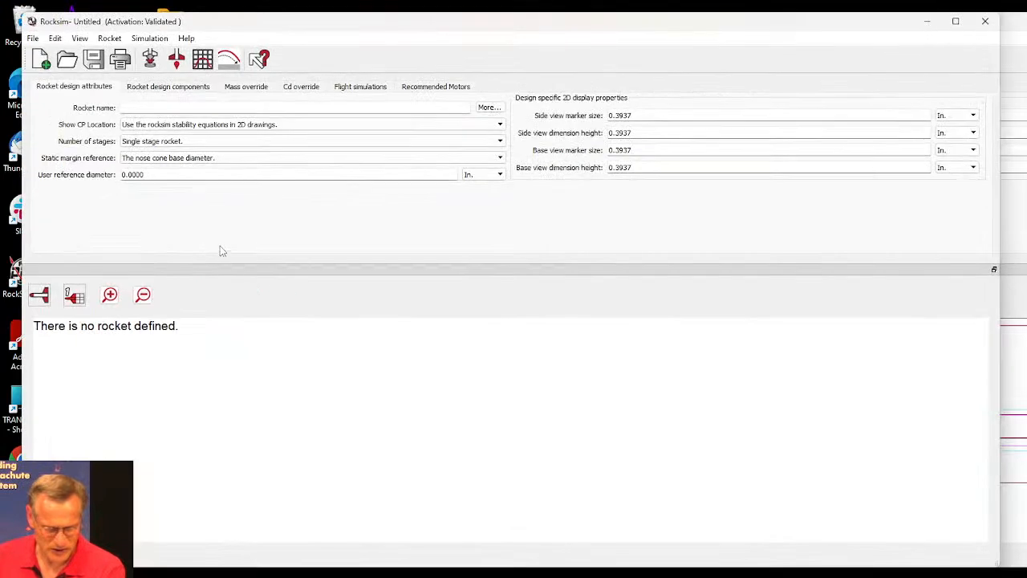
drag(367, 28, 369, 131)
drag(271, 127, 430, 115)
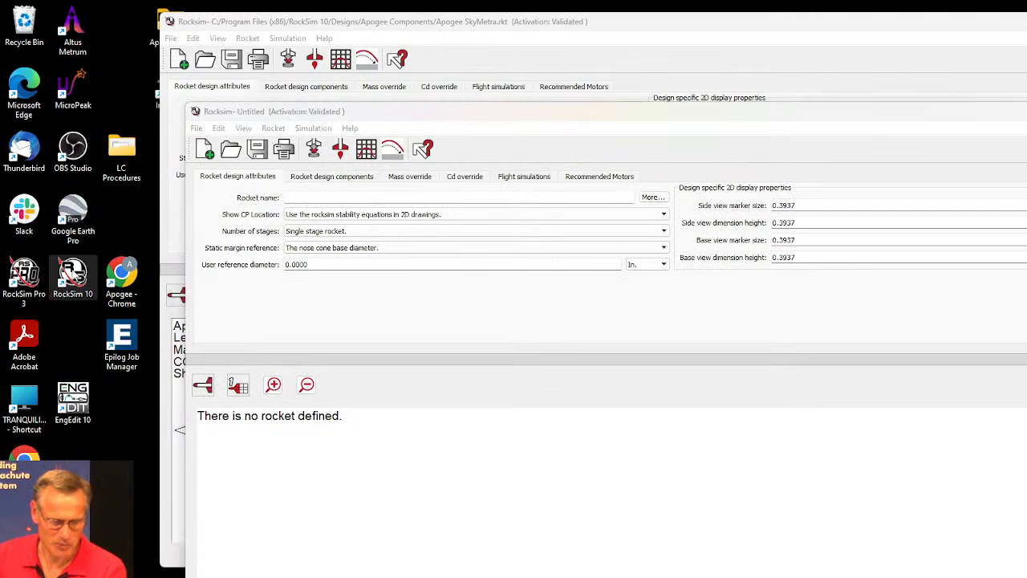
right_click(72, 276)
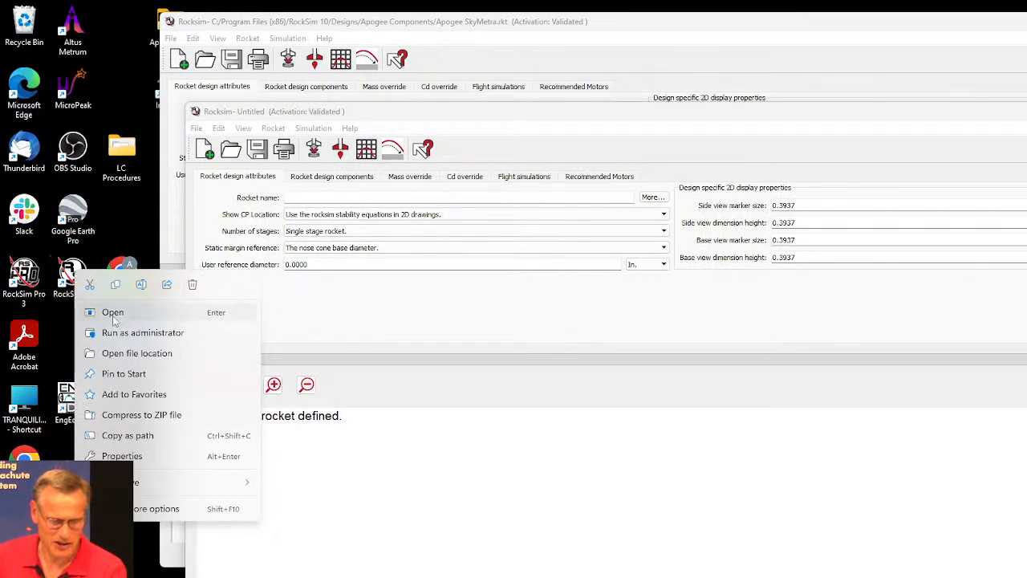
drag(493, 122, 323, 87)
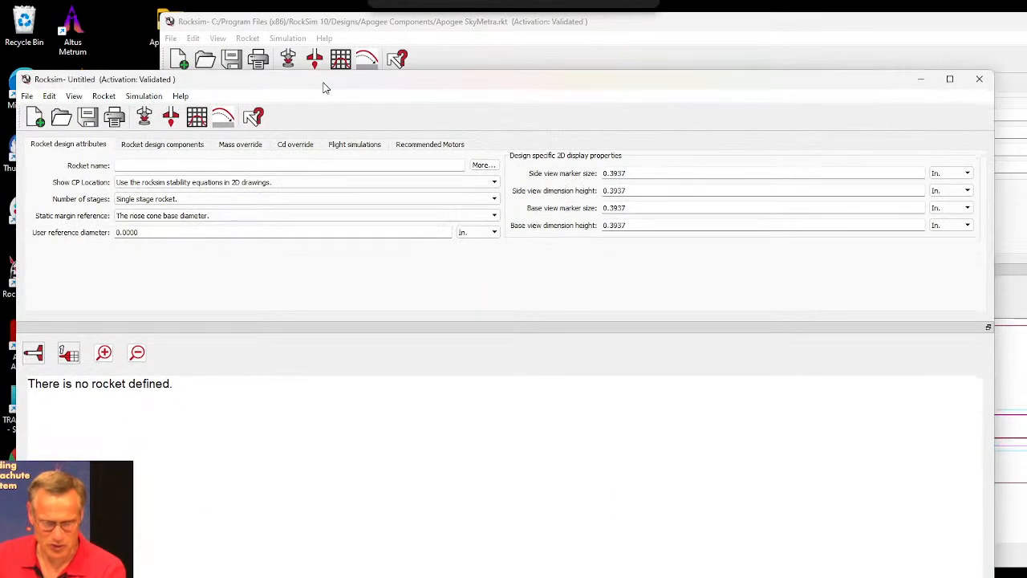
Step: Show the Apogee SkyMetra's design components and copy the Booster Stage Body tube
click(515, 27)
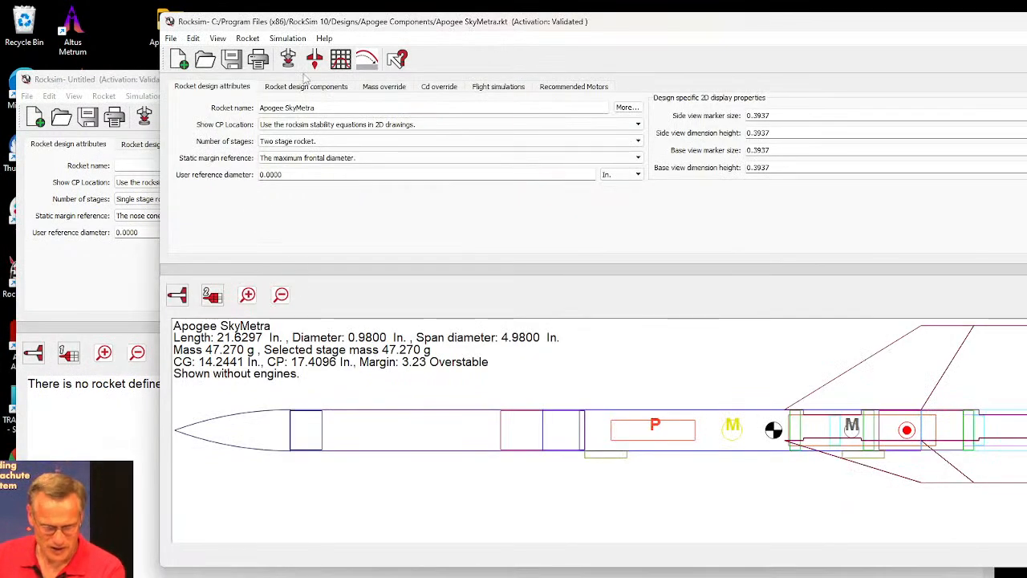
click(306, 87)
scroll(233, 216, down, 5)
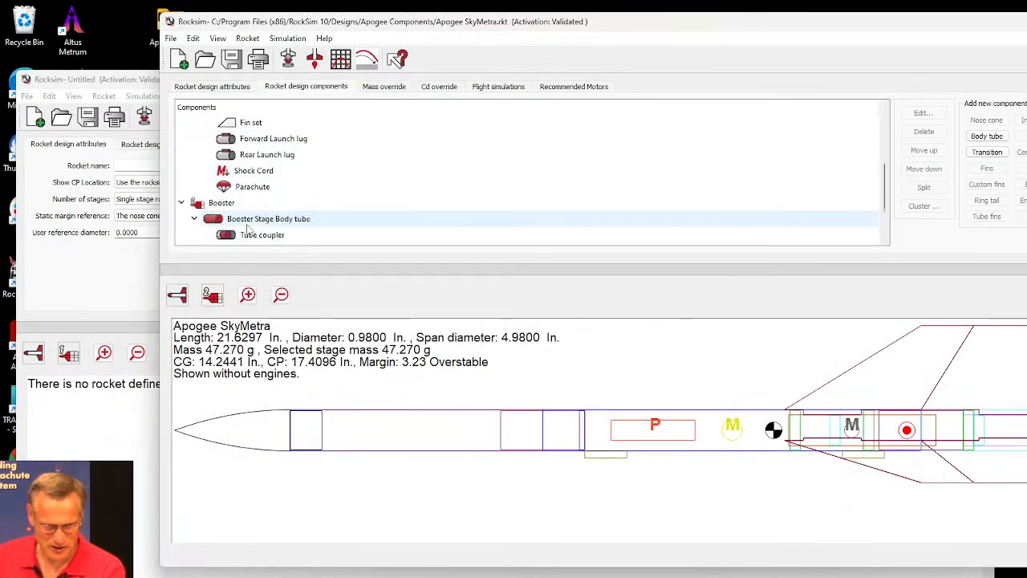
right_click(214, 160)
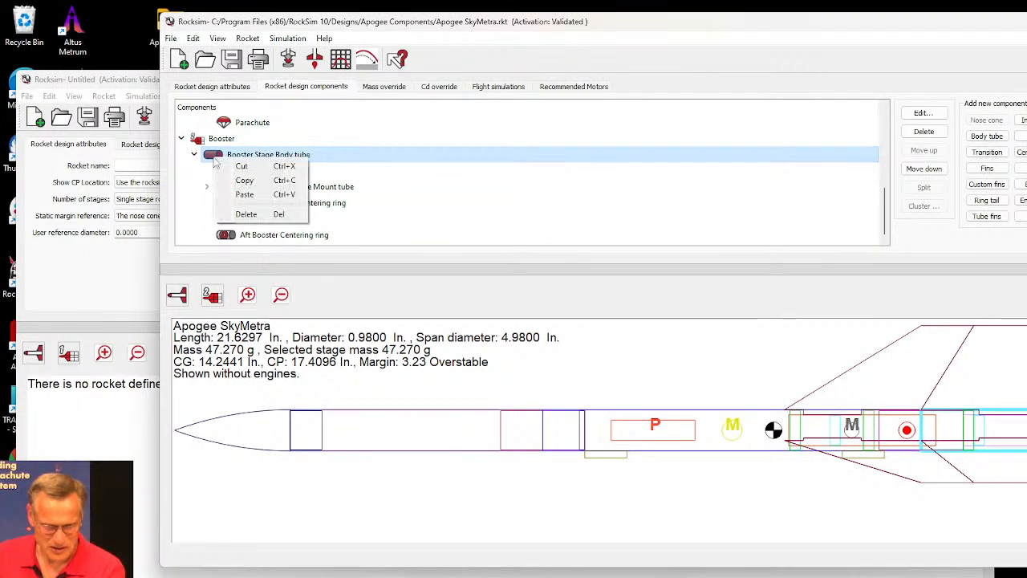
click(259, 185)
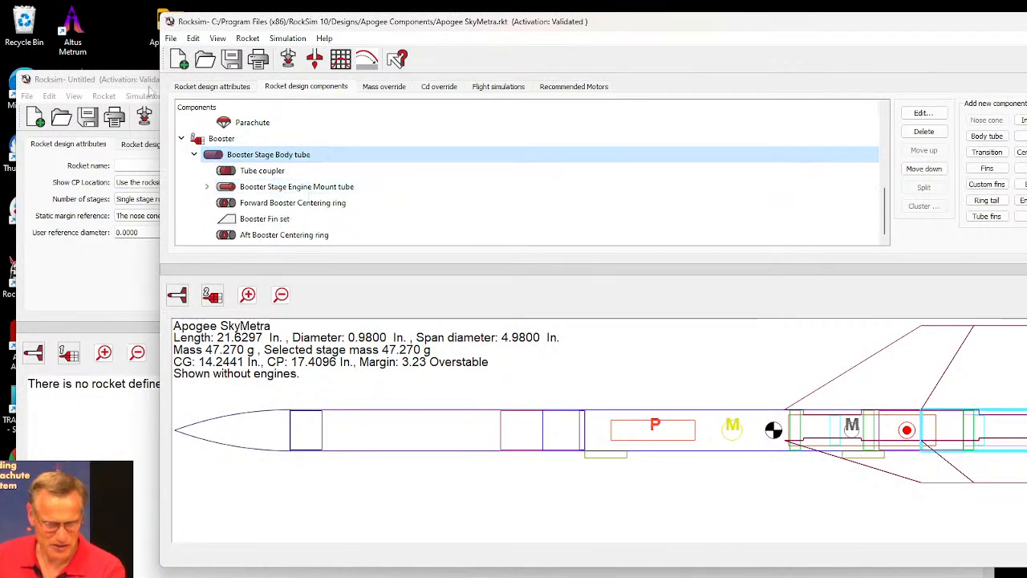
Step: Paste the copied booster tube assembly onto the Sustainer of the untitled design
click(143, 80)
drag(207, 95, 218, 39)
click(176, 92)
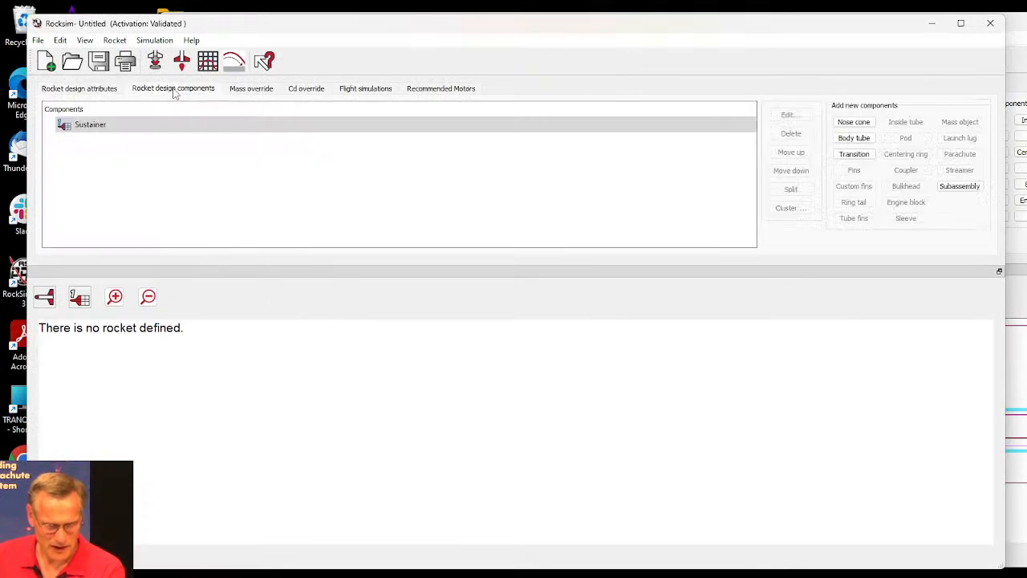
click(97, 127)
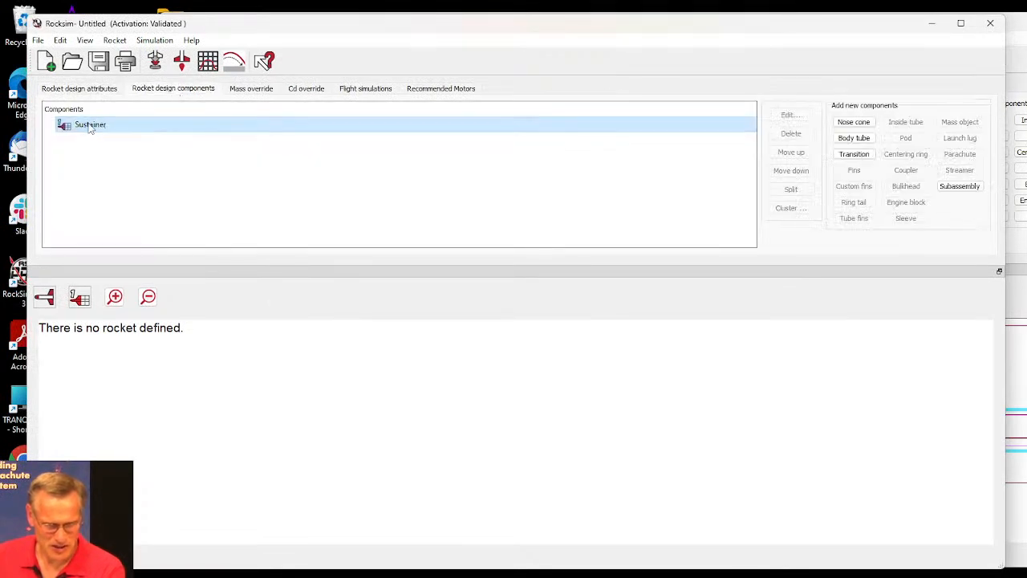
click(62, 40)
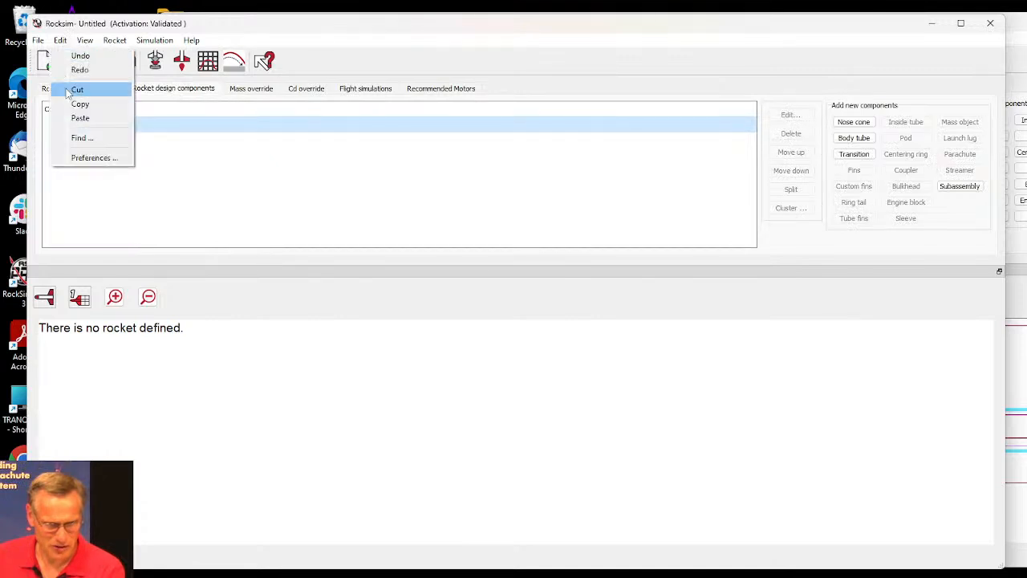
click(81, 118)
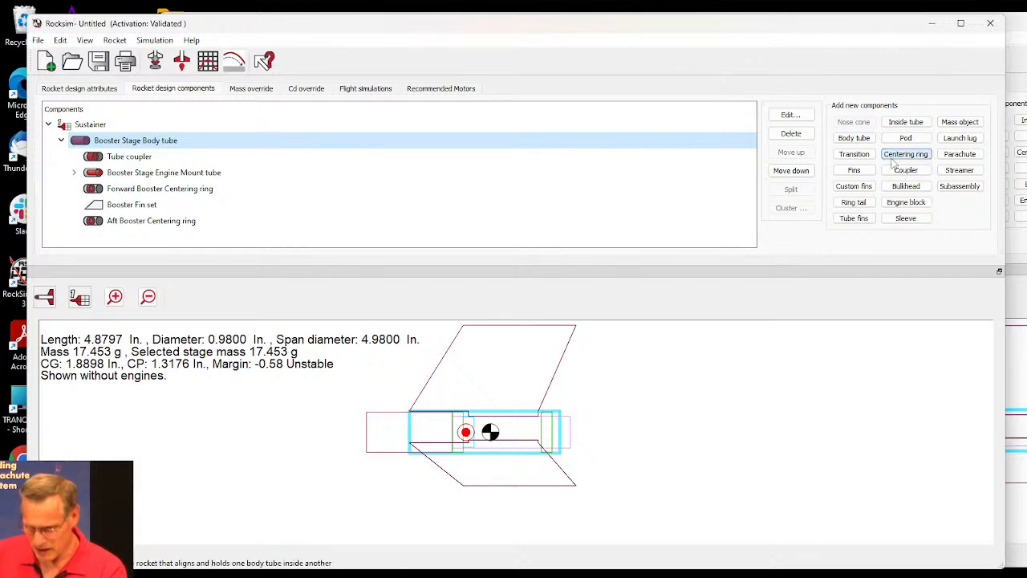
Step: Start a new parachute on the pasted booster tube, view its descent properties without an engine, and discard it
click(954, 159)
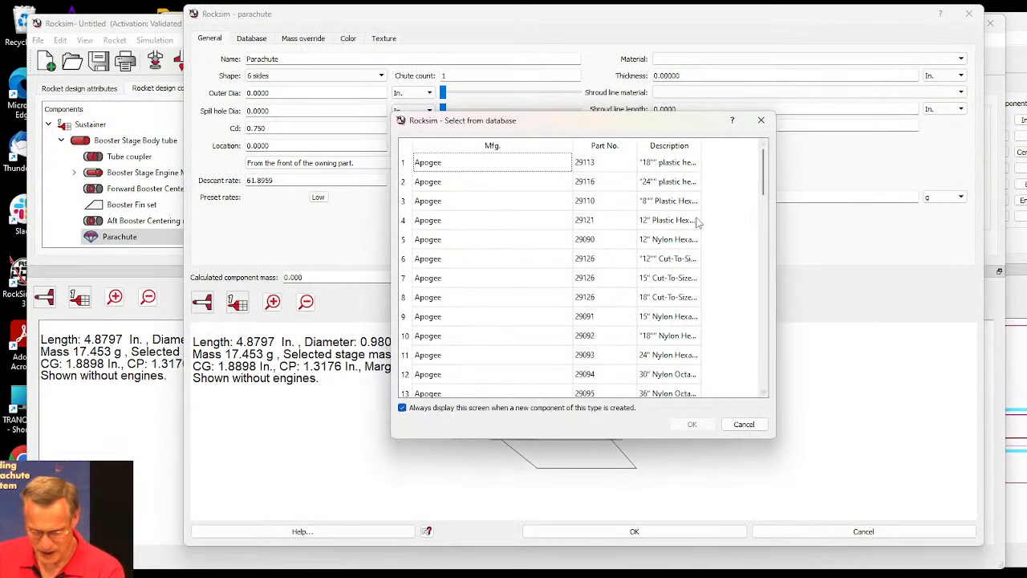
click(672, 240)
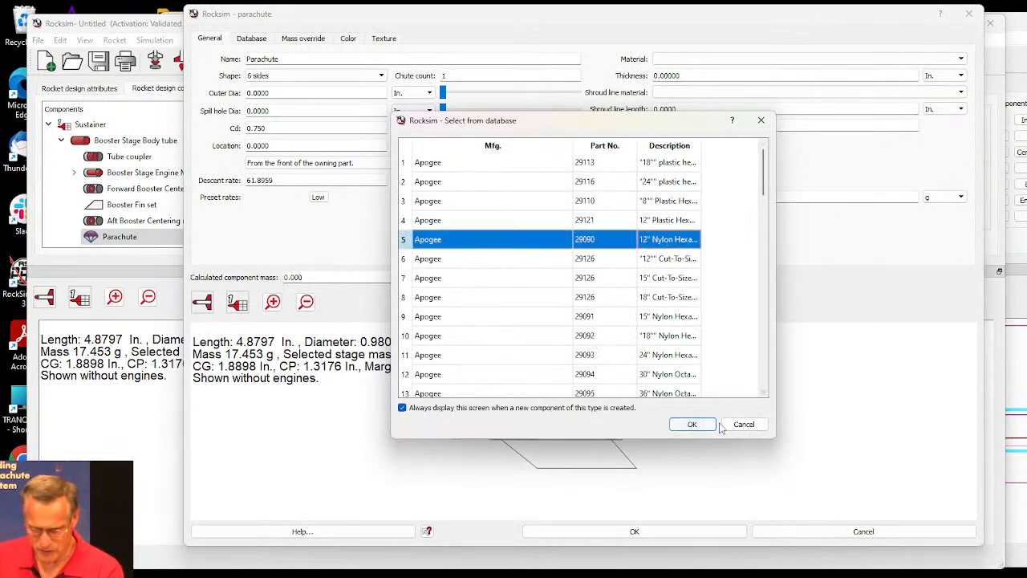
click(690, 424)
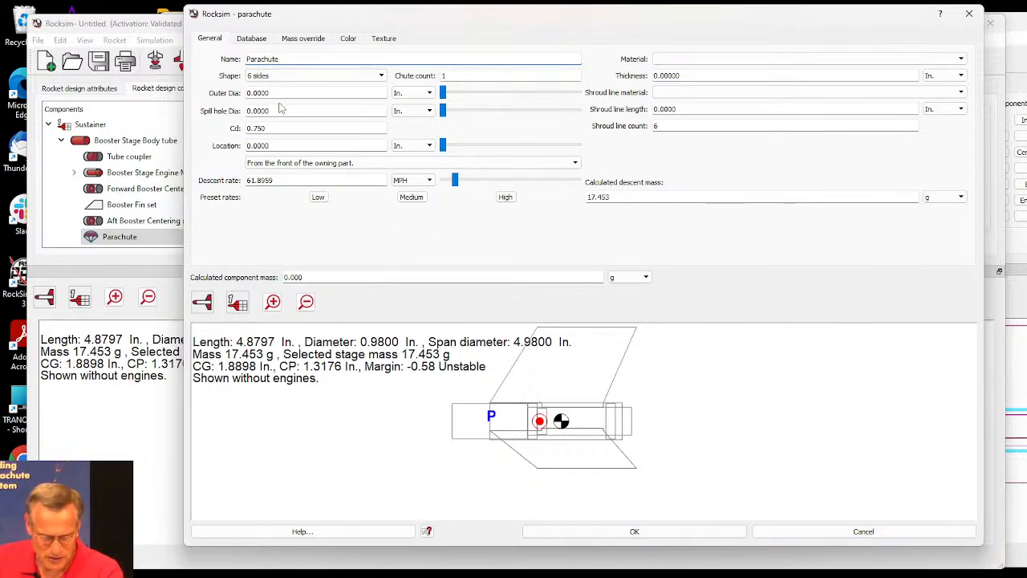
click(778, 533)
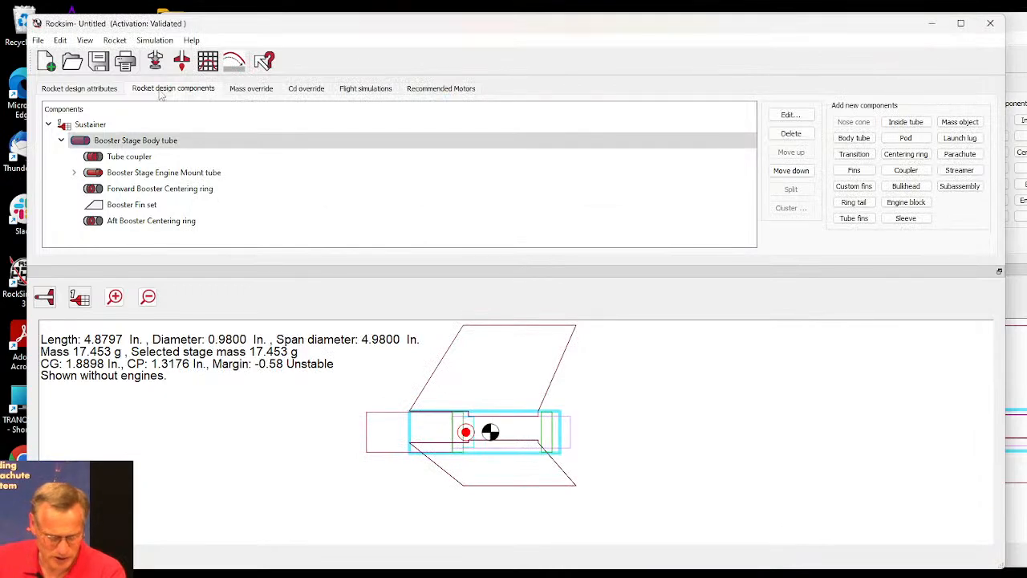
Step: Load an Estes C6 engine with a 0-second ejection delay into the standalone booster and accept the simulation properties
click(155, 63)
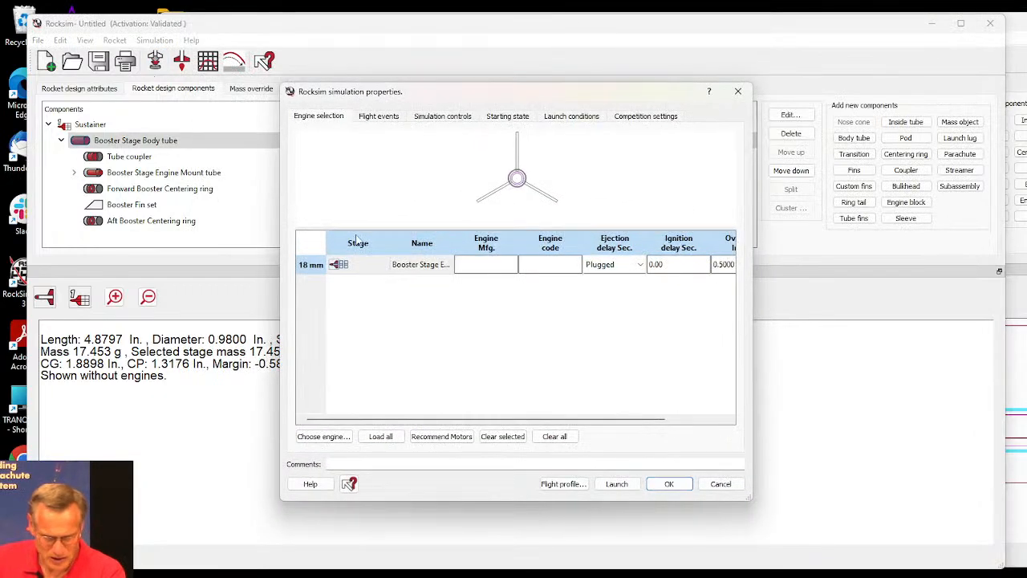
click(313, 440)
scroll(416, 371, down, 1)
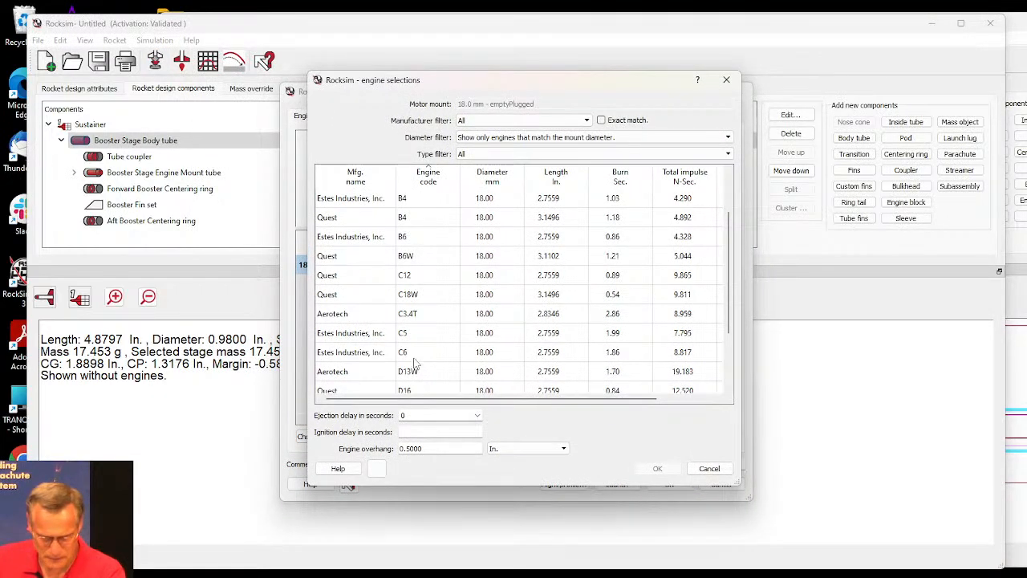
click(411, 354)
click(656, 469)
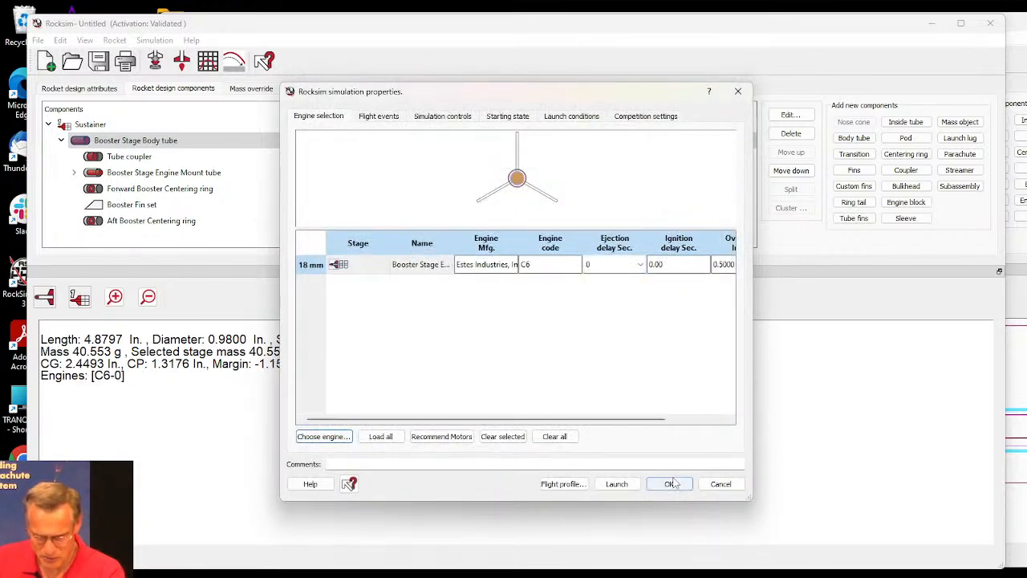
click(669, 483)
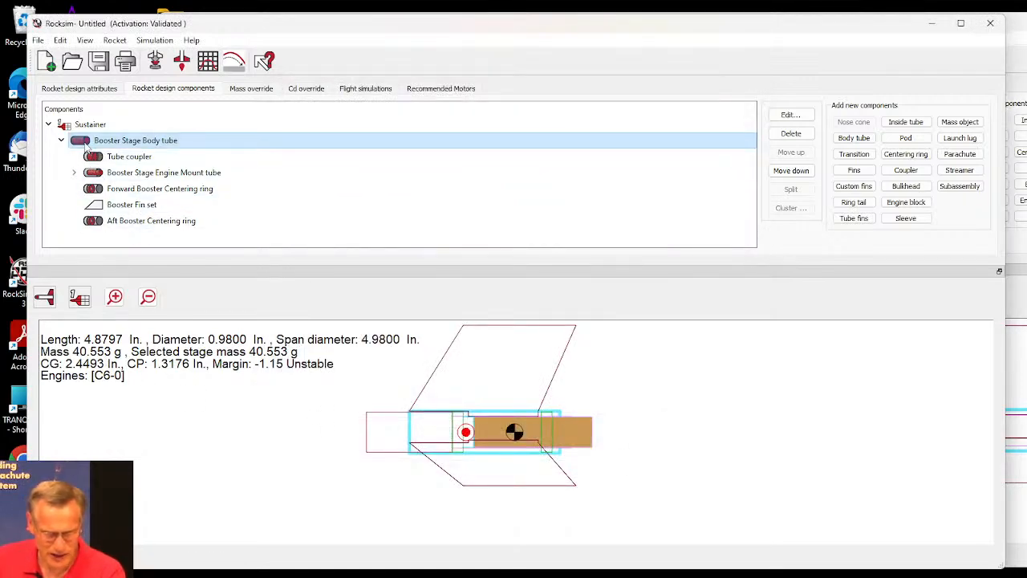
Step: Examine the calculated descent mass of a new parachute on the booster tube with the C6-0 loaded, and discard the parachute
click(959, 154)
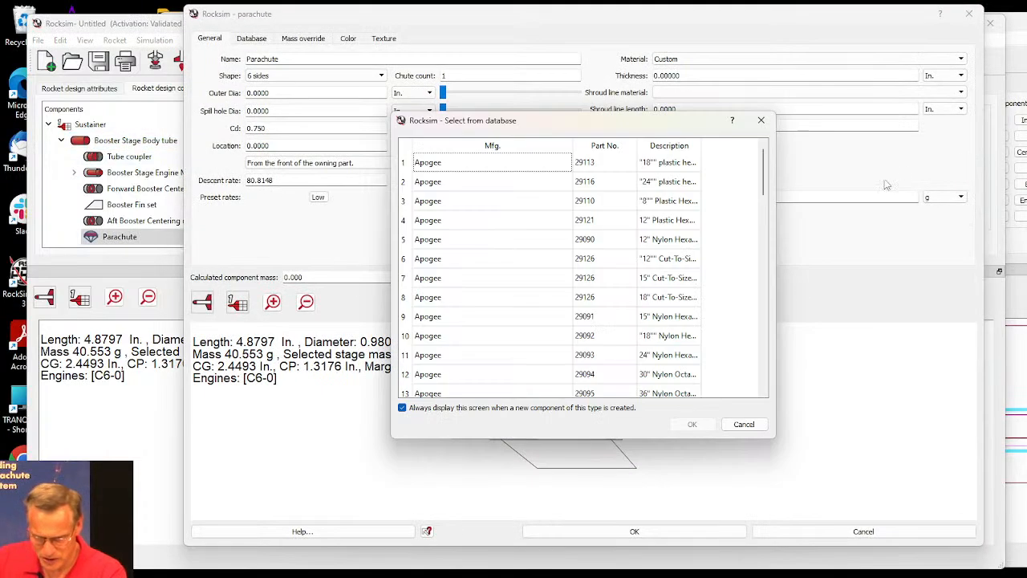
click(744, 424)
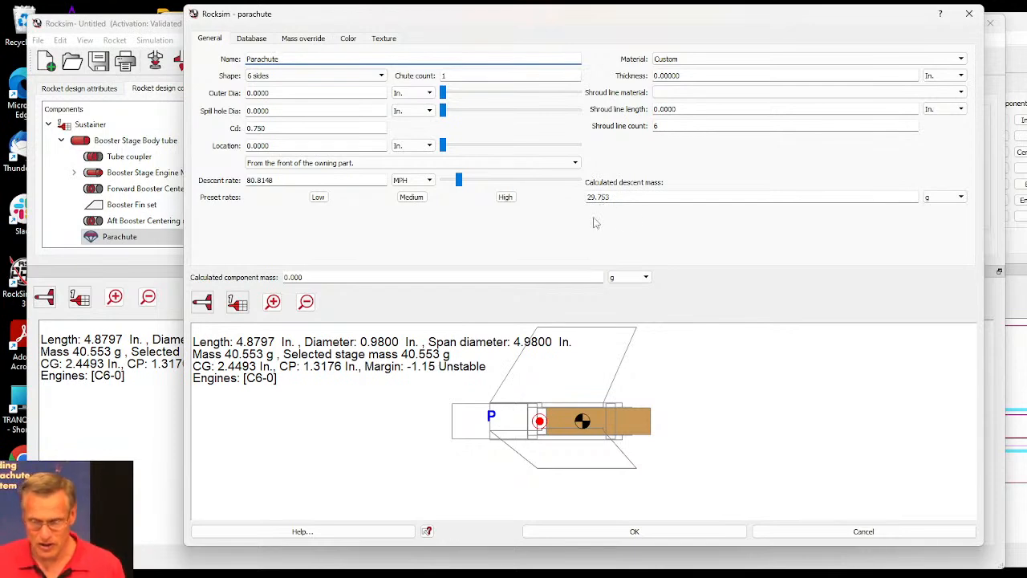
click(794, 533)
Step: Return to the Apogee SkyMetra design and examine the descent mass of a new parachute on its Booster Stage Body tube, discarding the parachute
drag(899, 29, 684, 131)
drag(738, 29, 591, 30)
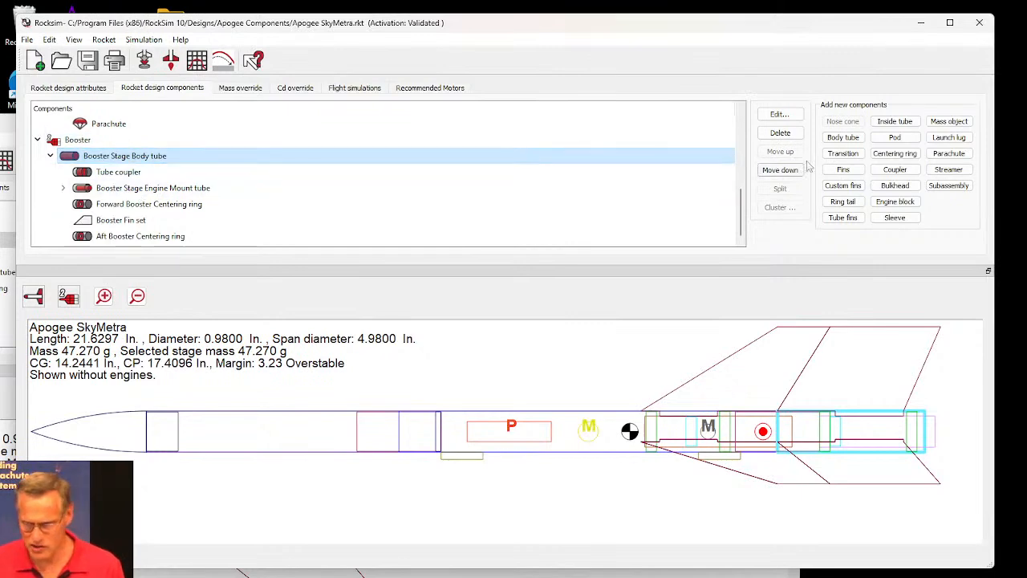
click(949, 154)
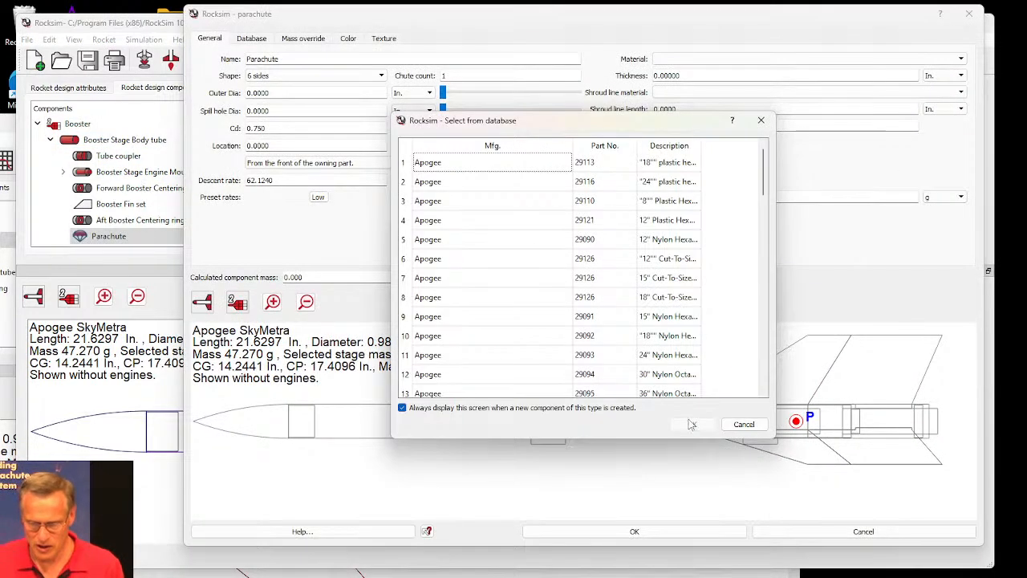
click(744, 423)
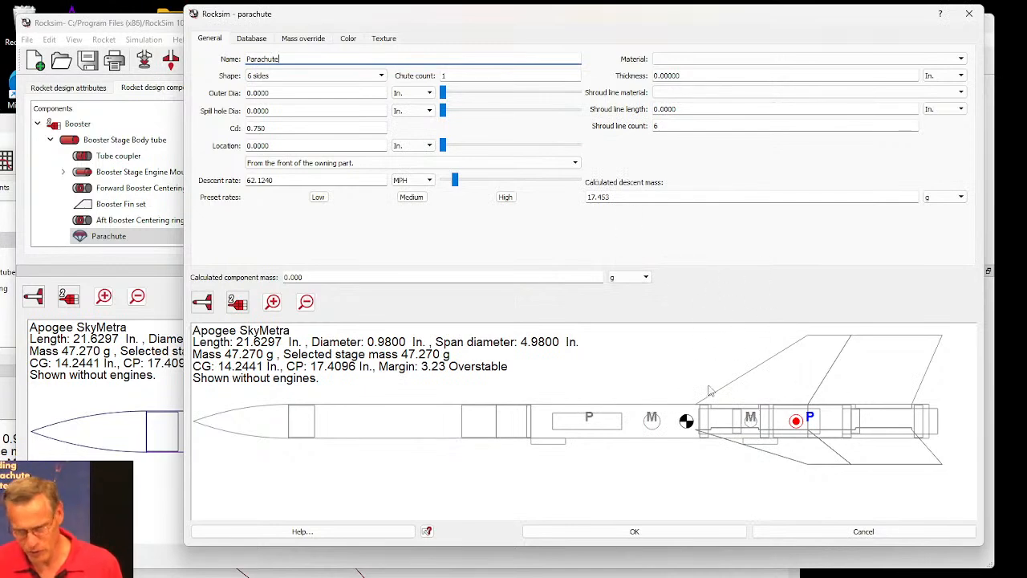
click(843, 531)
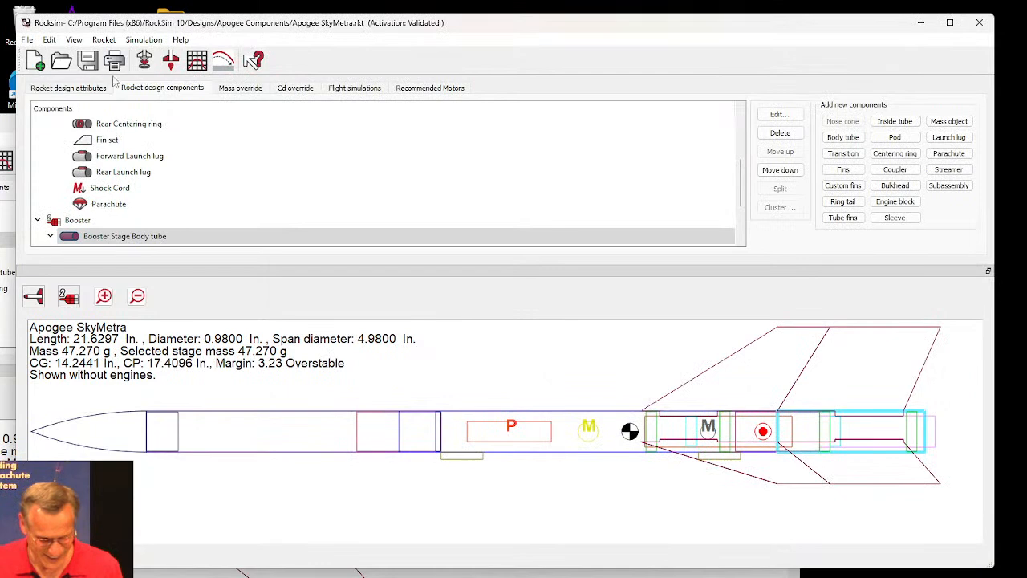
Step: Load Estes C6 engines with a 0-second ejection delay into both stages of the Apogee SkyMetra
click(145, 62)
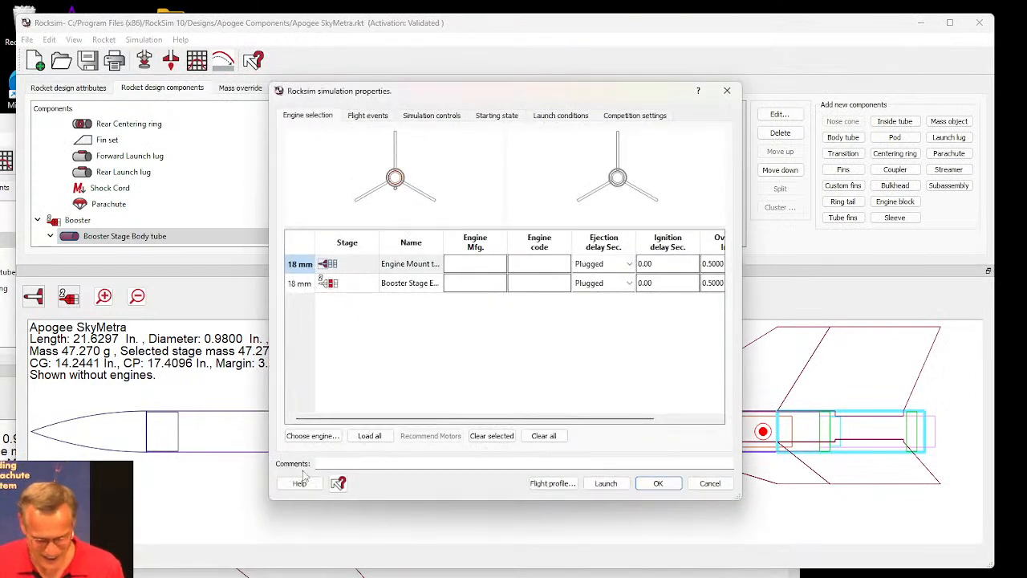
click(311, 435)
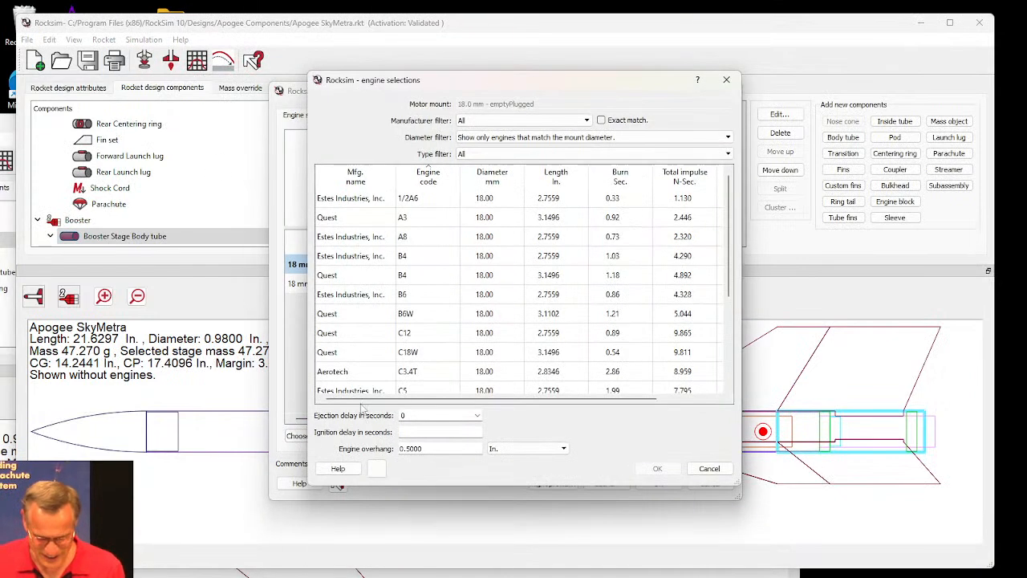
scroll(395, 367, down, 1)
click(413, 355)
click(476, 414)
click(435, 448)
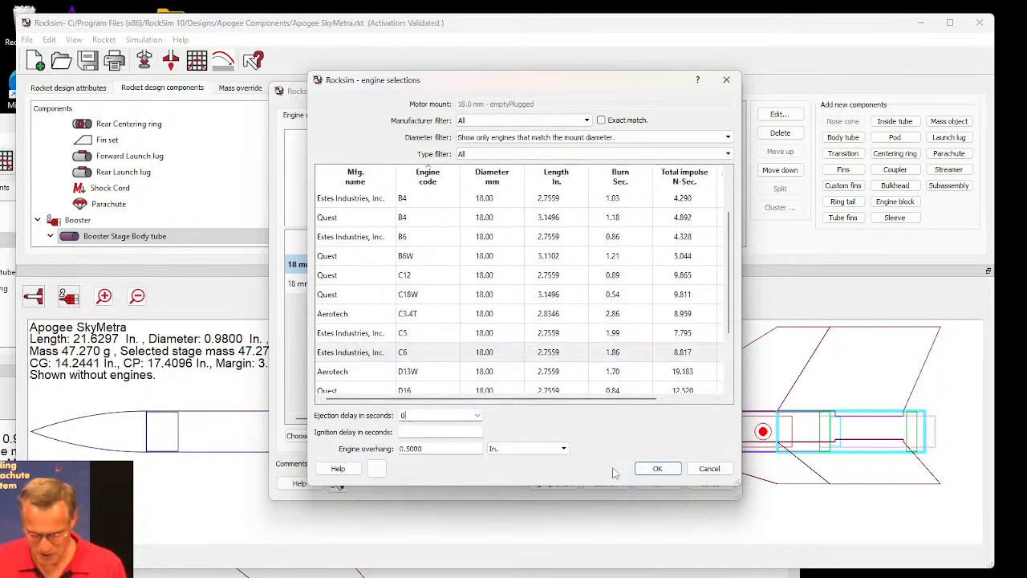
click(645, 466)
click(369, 436)
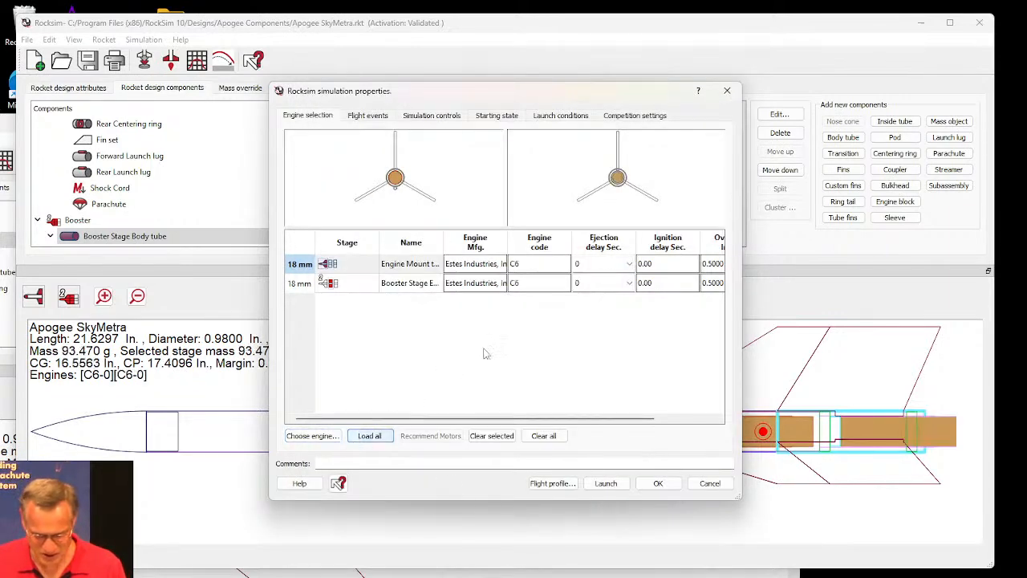
Step: Set the ejection delay of the sustainer's C6 engine to 7 seconds and accept the simulation properties
click(631, 265)
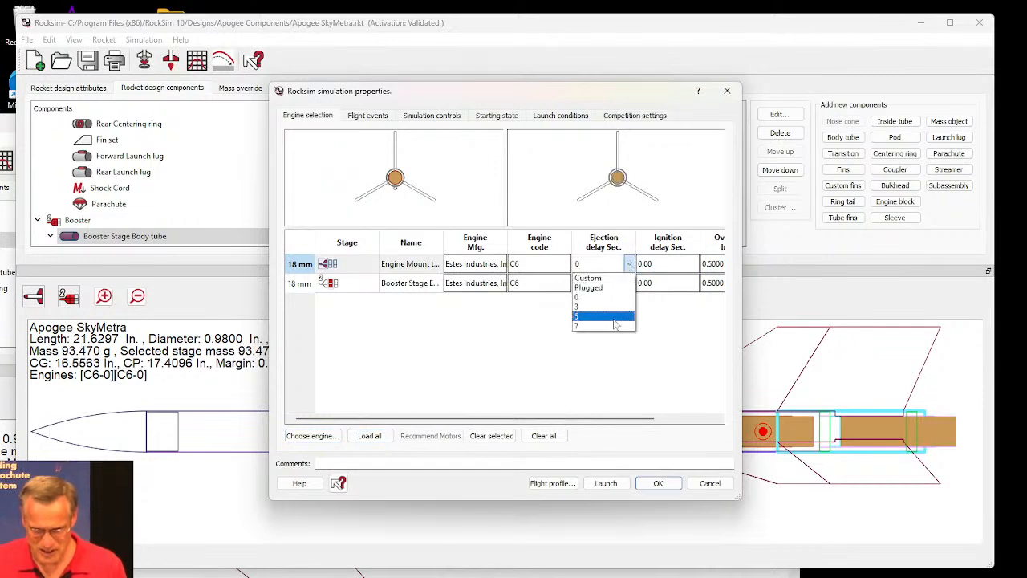
click(604, 333)
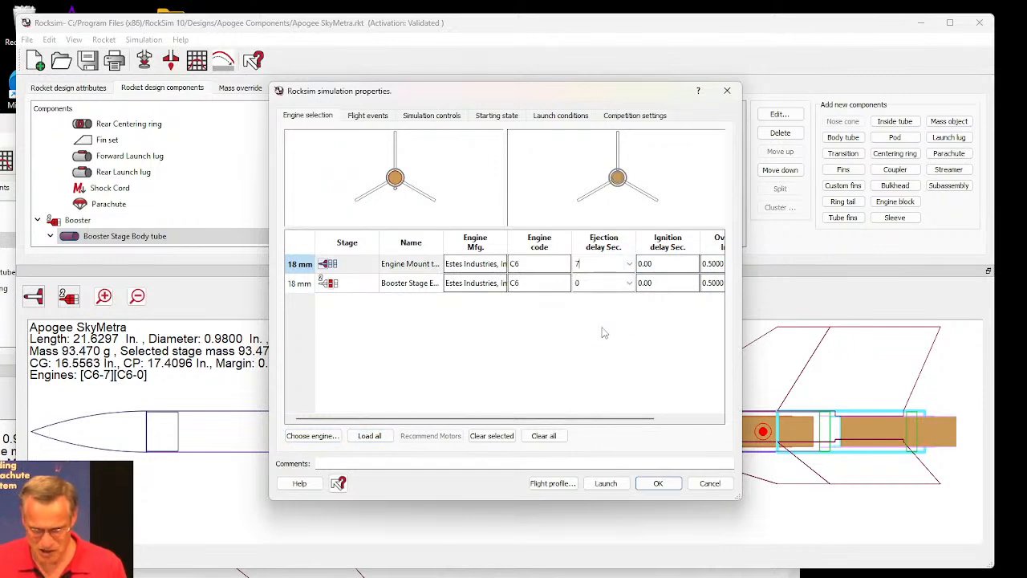
click(673, 485)
scroll(193, 205, down, 1)
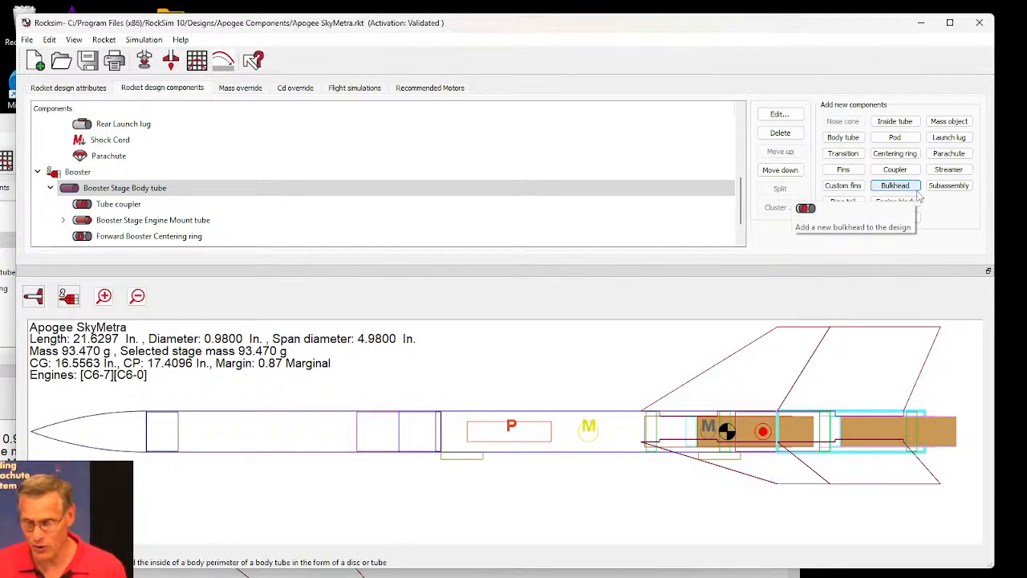
Step: Add a custom parachute to the Booster Stage Body tube with an 8 in. outer diameter and 0.001 in. thickness
click(951, 156)
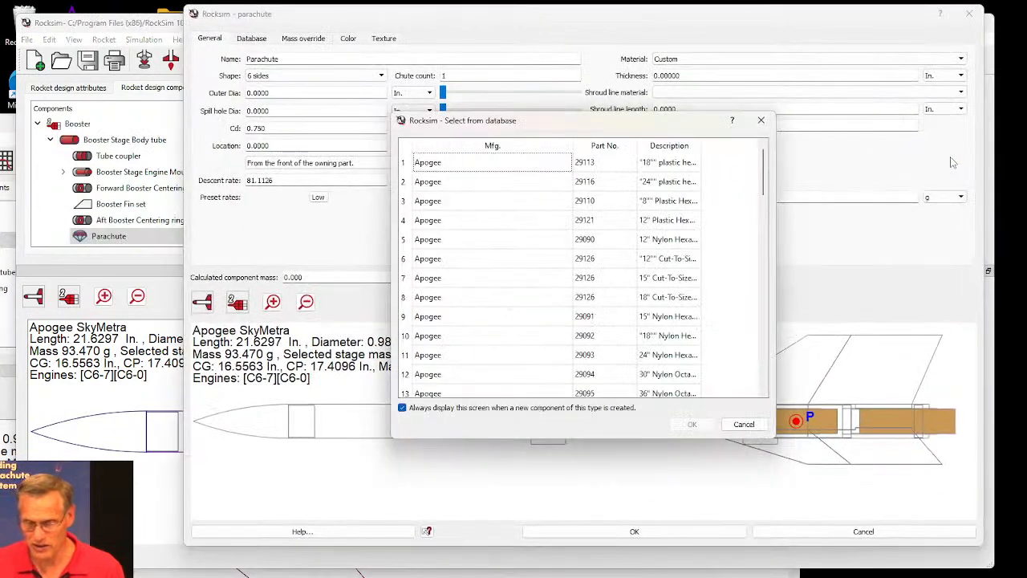
click(761, 121)
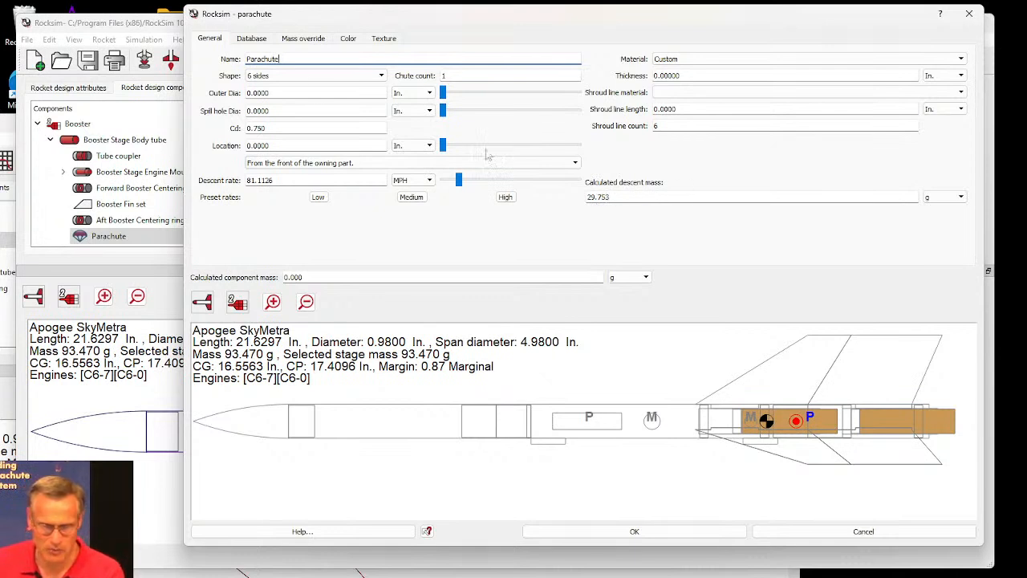
drag(306, 92, 241, 91)
text(8)
key(Tab)
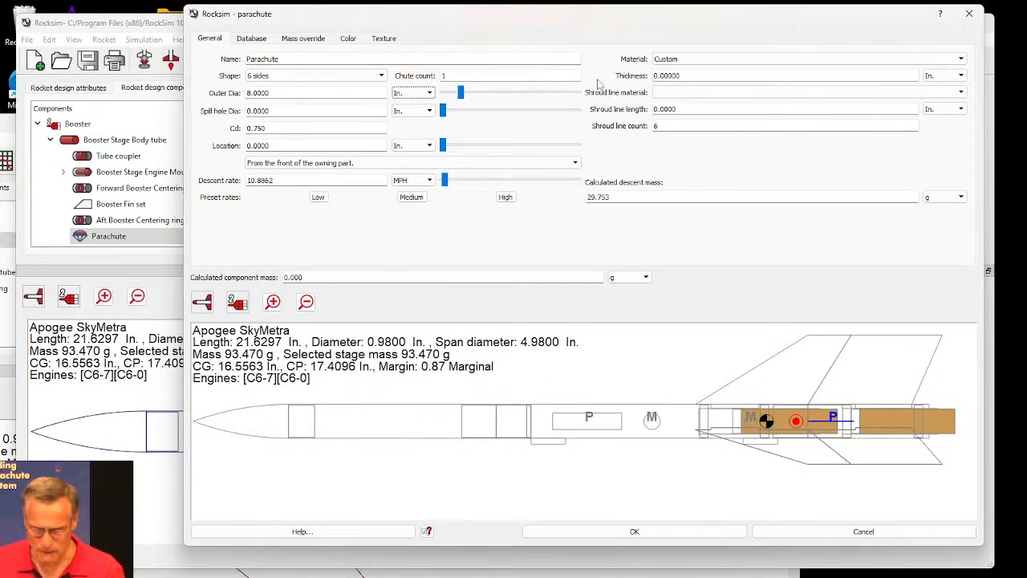
click(669, 76)
text(1)
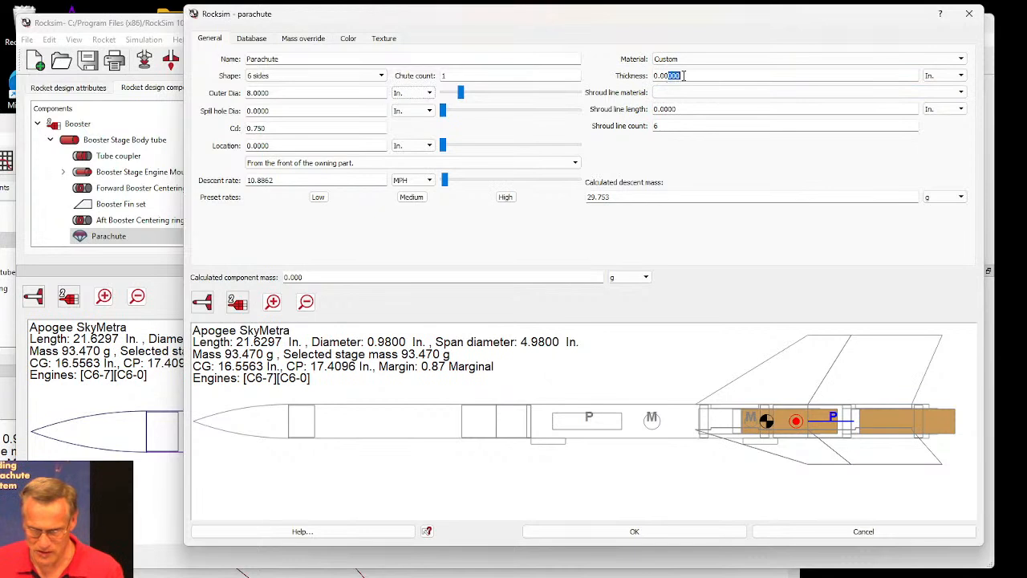
Step: Set the parachute's shroud lines to Carpet String (Apogee 29500) with a length of 8 in
click(665, 93)
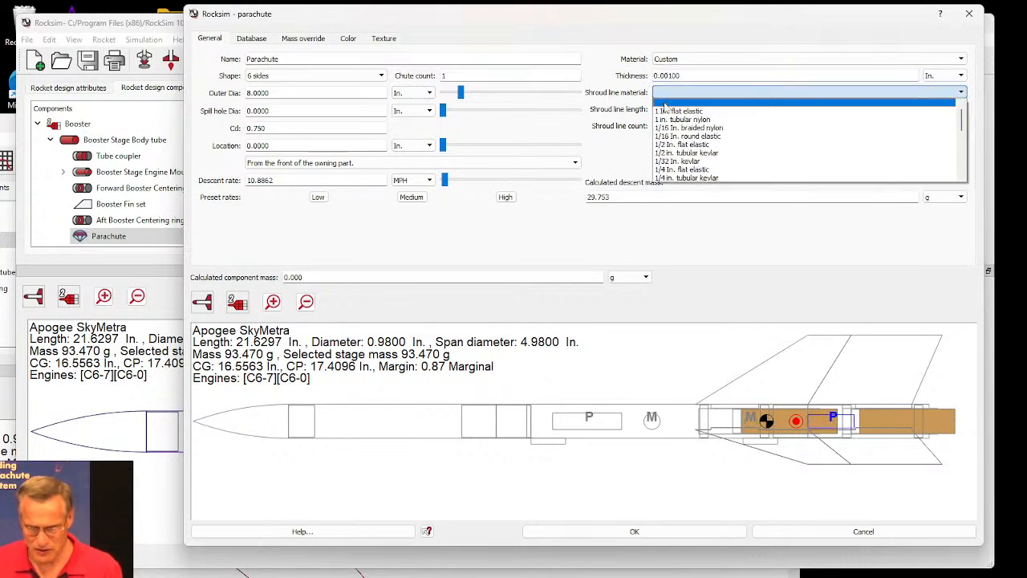
scroll(683, 157, down, 2)
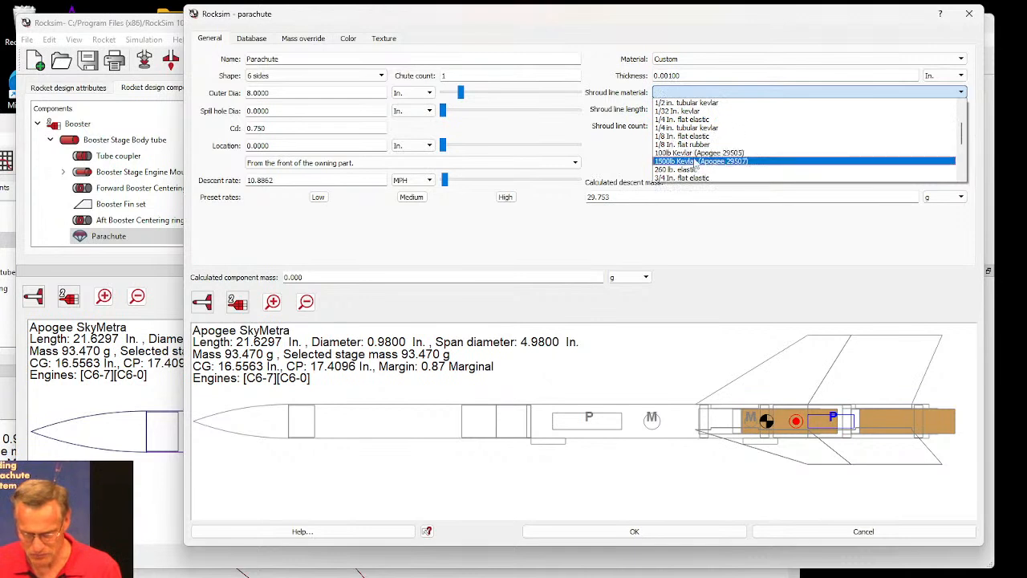
scroll(695, 163, down, 2)
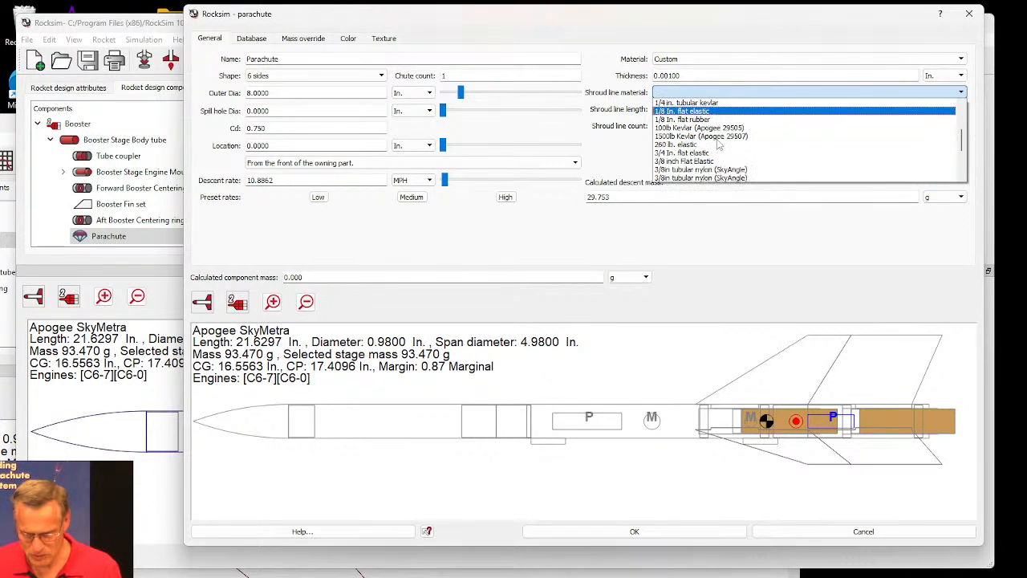
scroll(720, 144, down, 2)
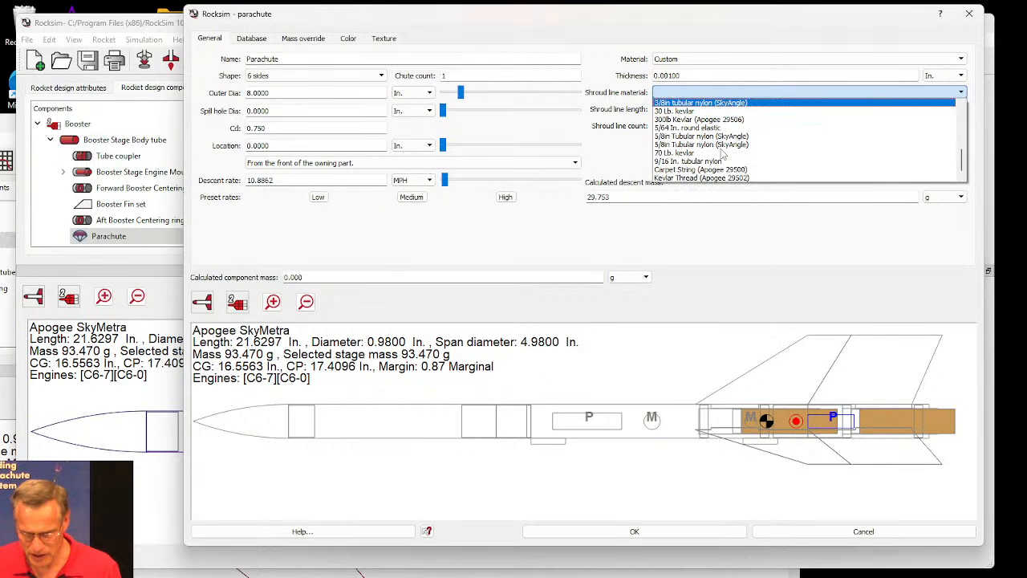
click(695, 171)
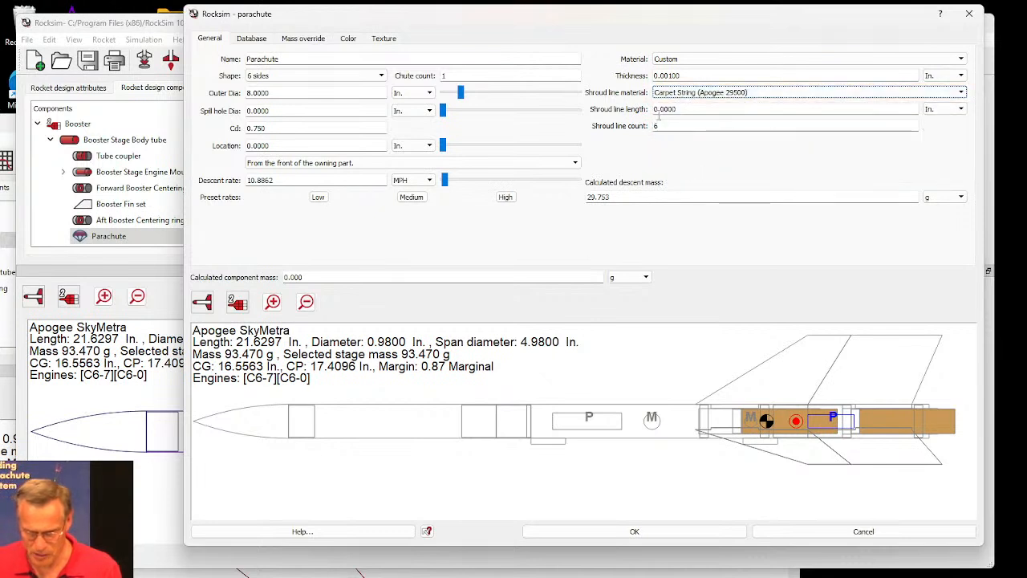
key(Tab)
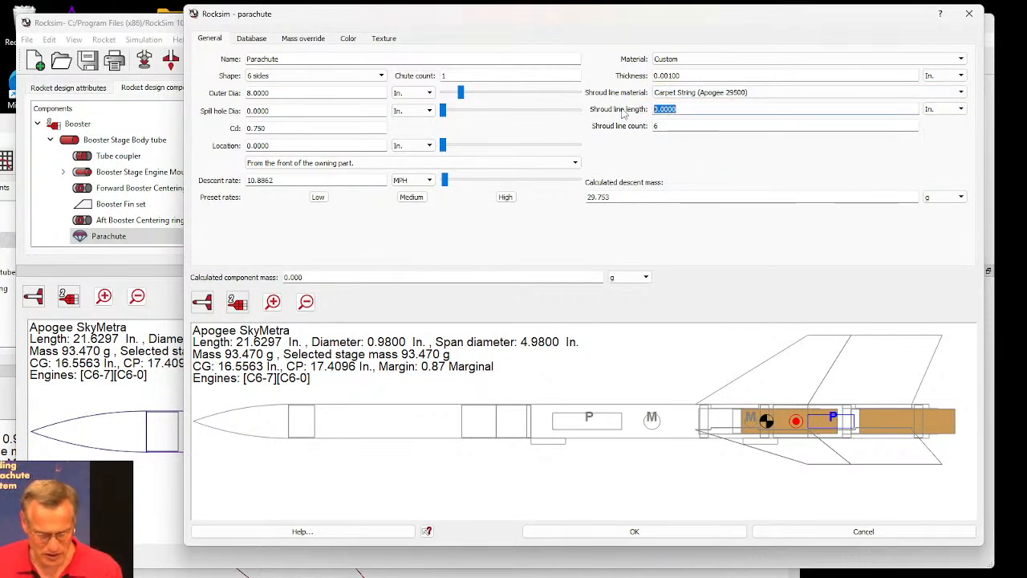
text(8)
key(Tab)
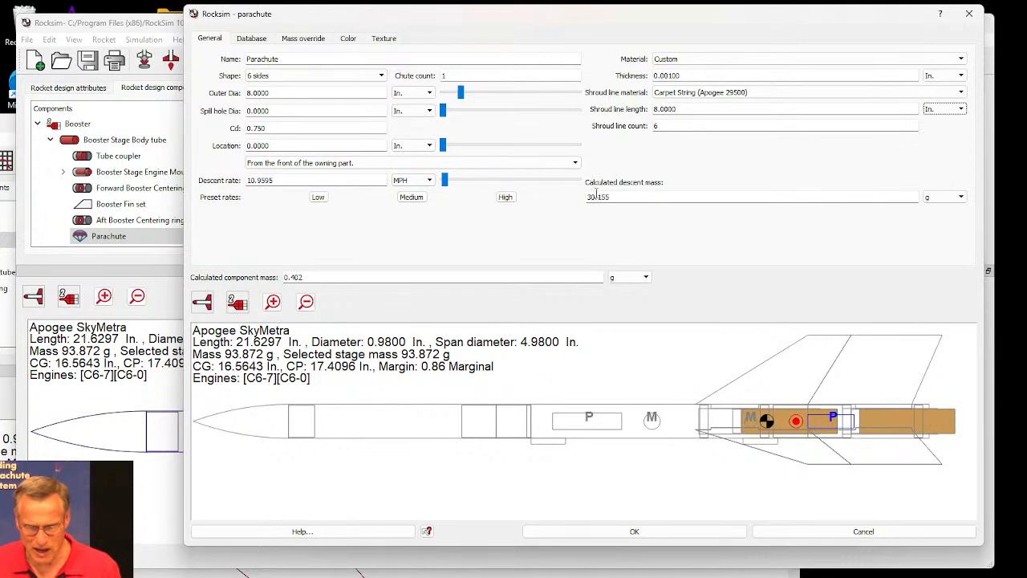
Step: Check the calculated descent and component masses, and compare the Low and High preset descent rates before settling on Medium
drag(610, 198, 589, 200)
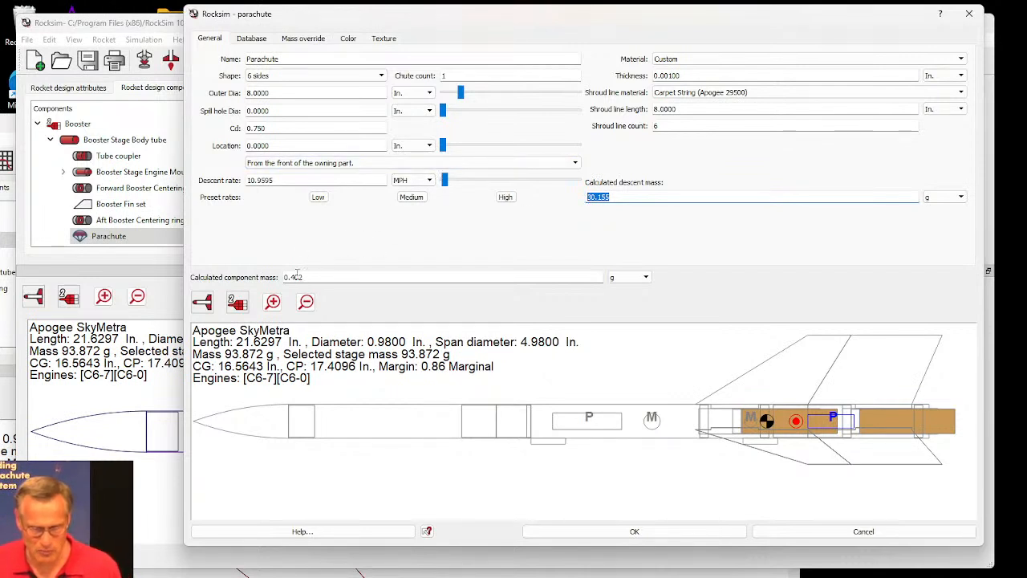
drag(305, 276, 280, 277)
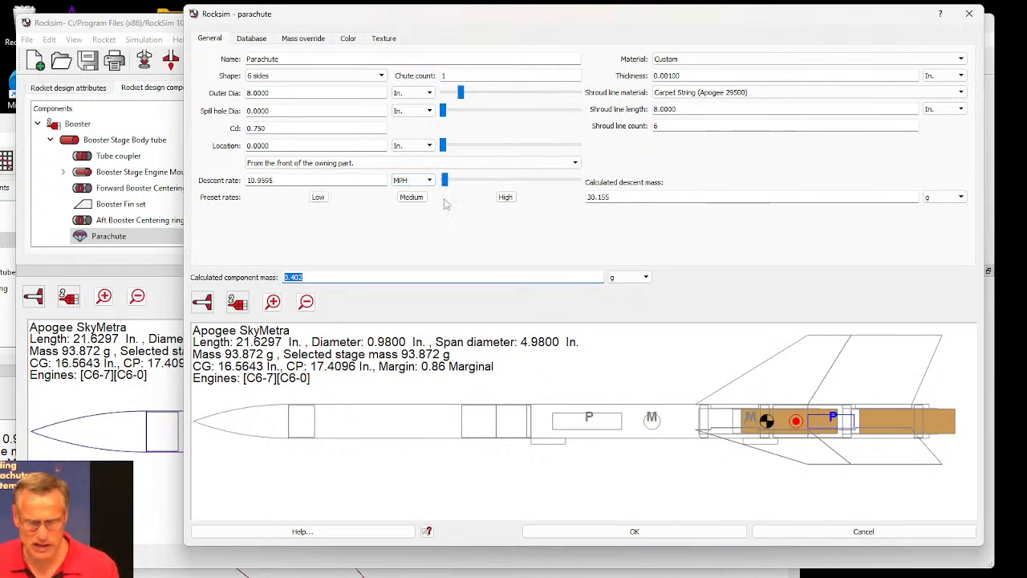
click(319, 198)
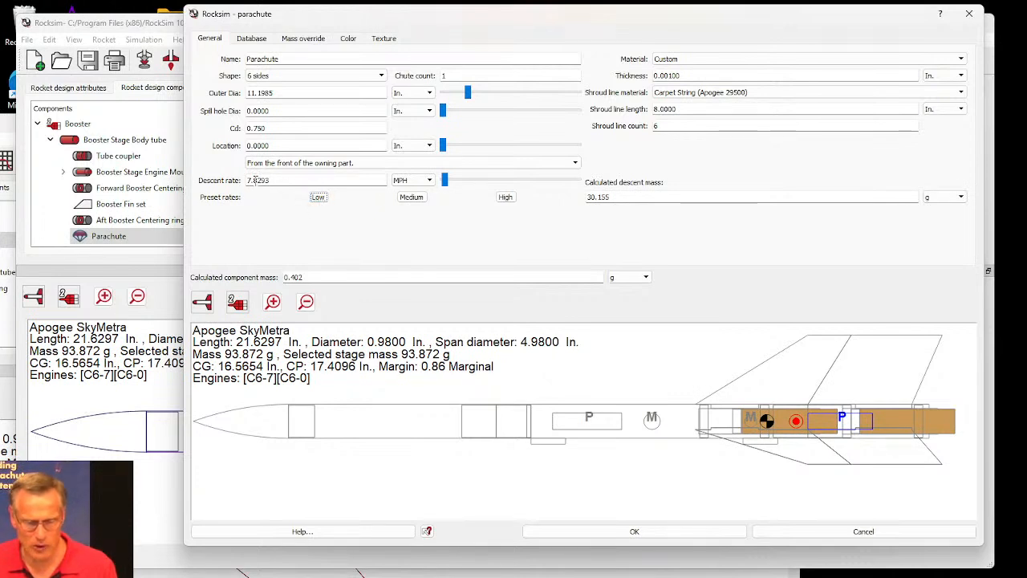
click(506, 198)
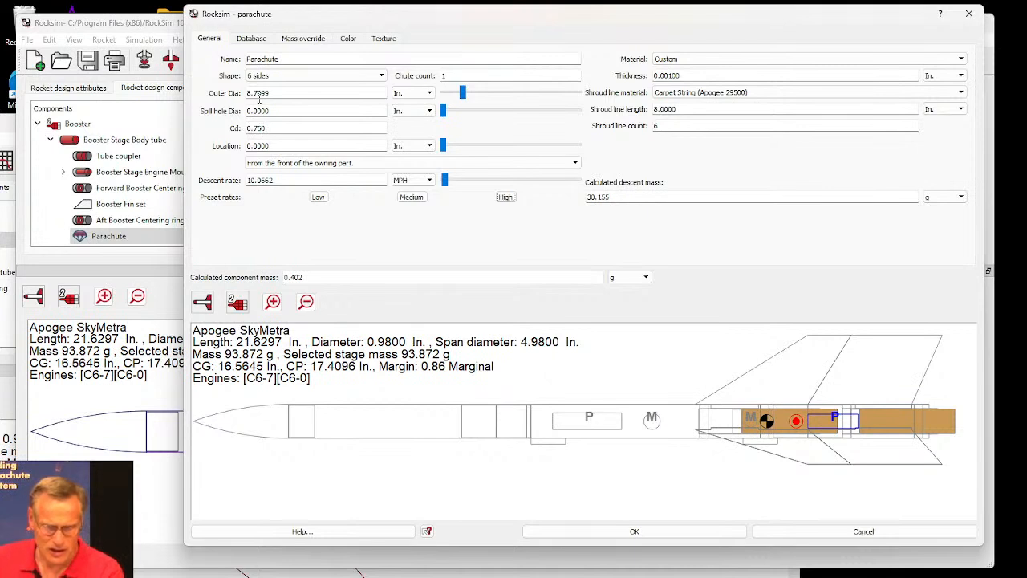
click(410, 198)
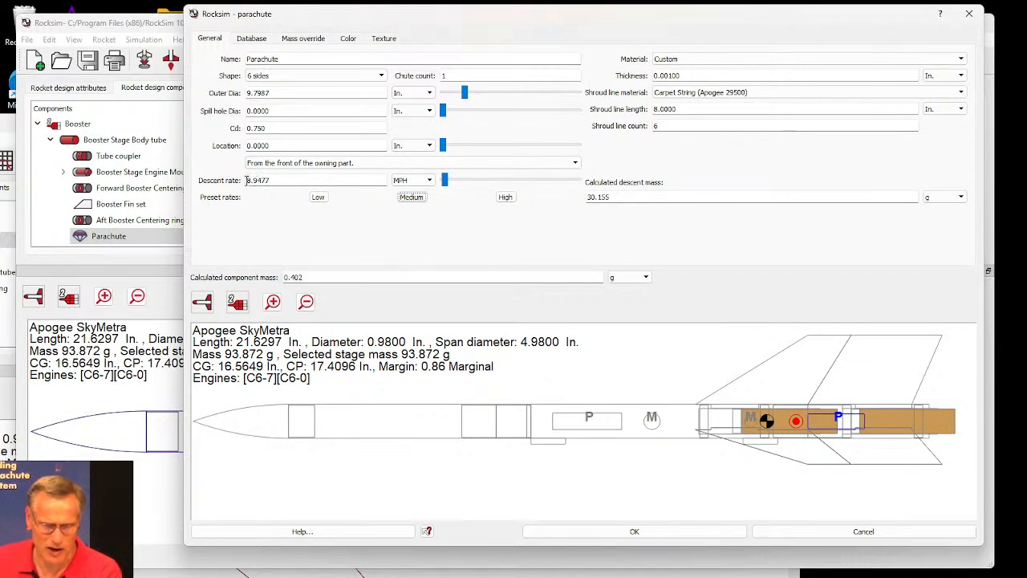
Step: View the parachute's descent rate in ft/s, change its unit to m/s, and check the resulting outer diameter
click(413, 179)
click(417, 191)
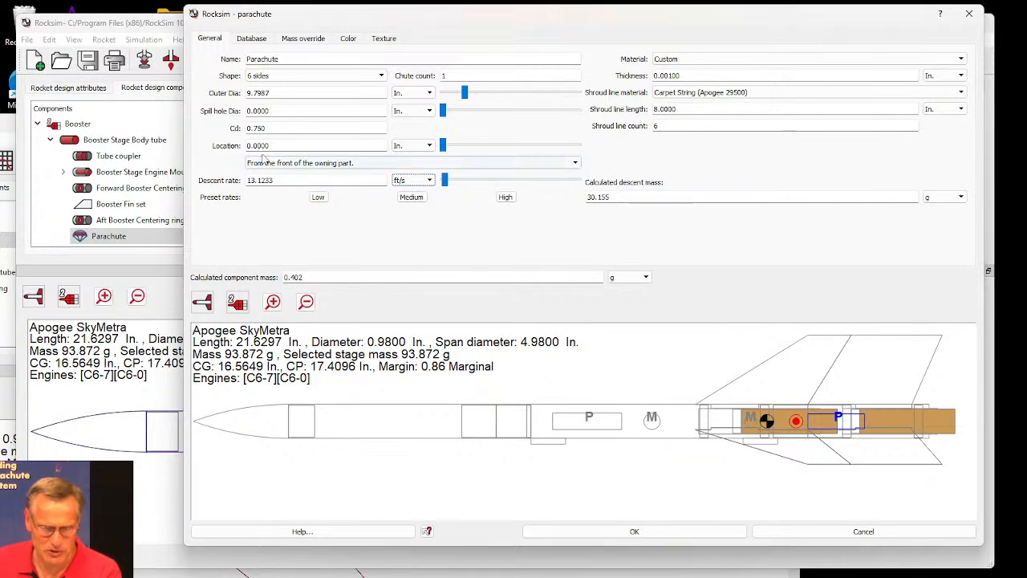
click(412, 180)
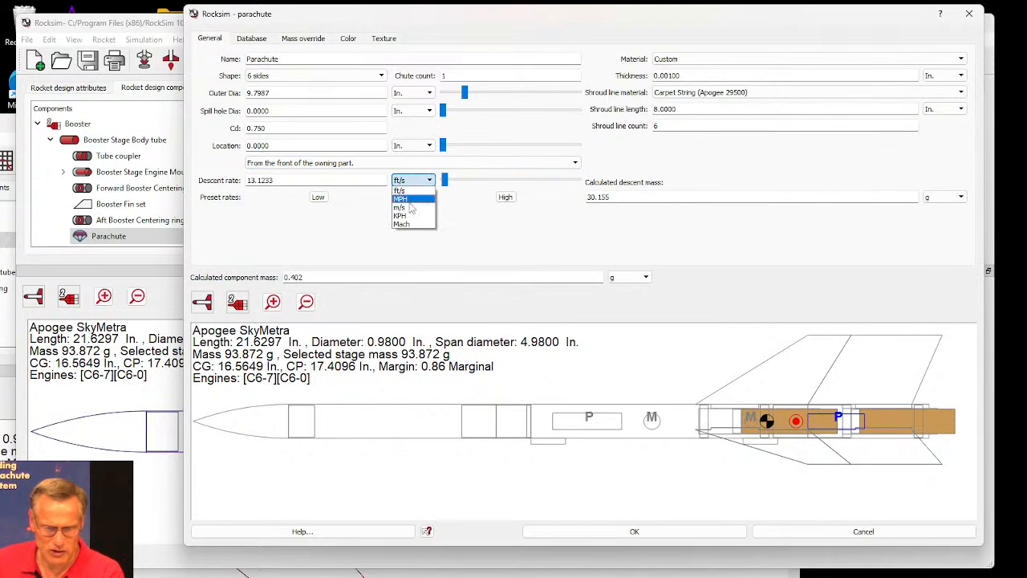
click(414, 201)
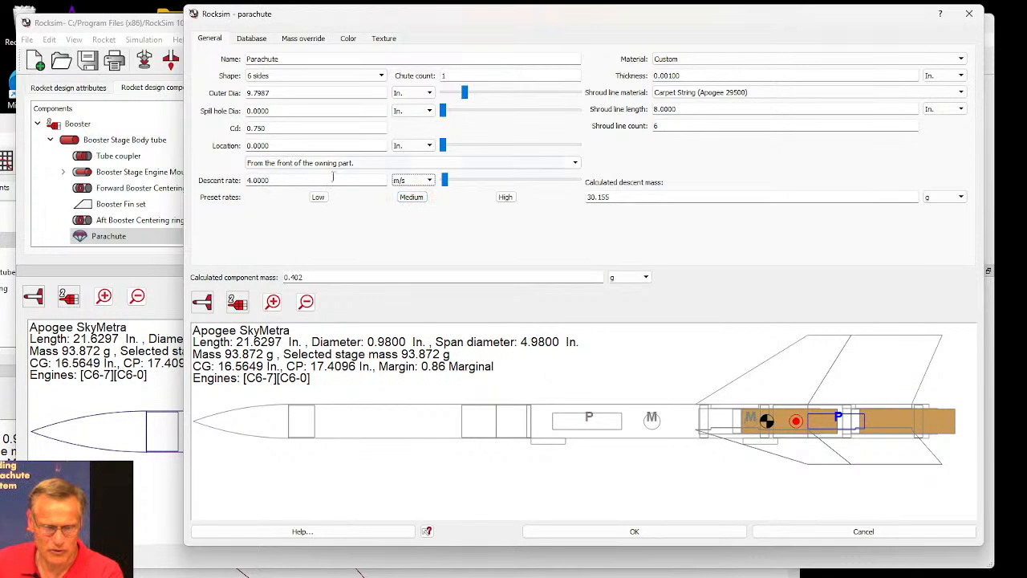
drag(271, 93, 245, 94)
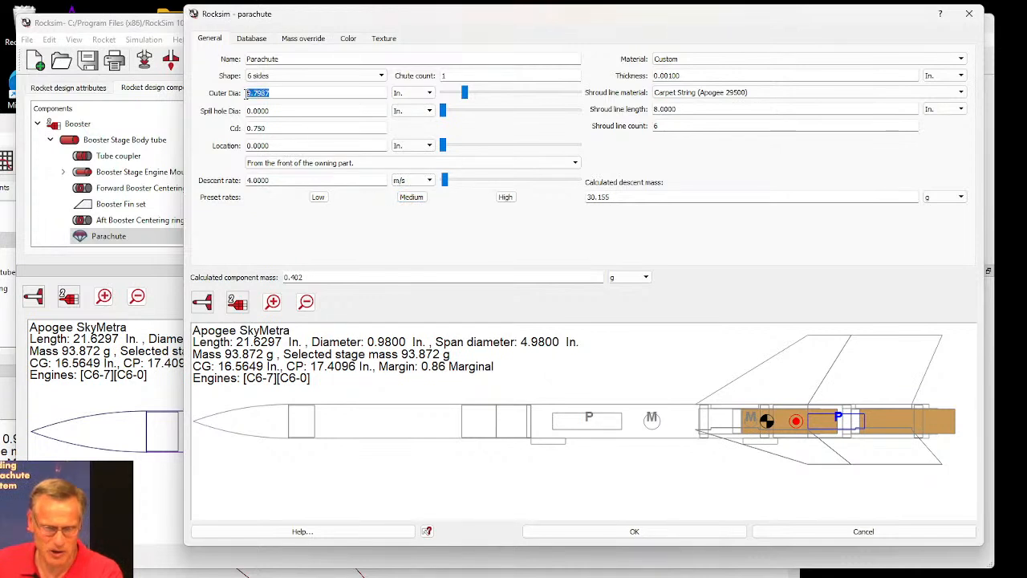
click(287, 94)
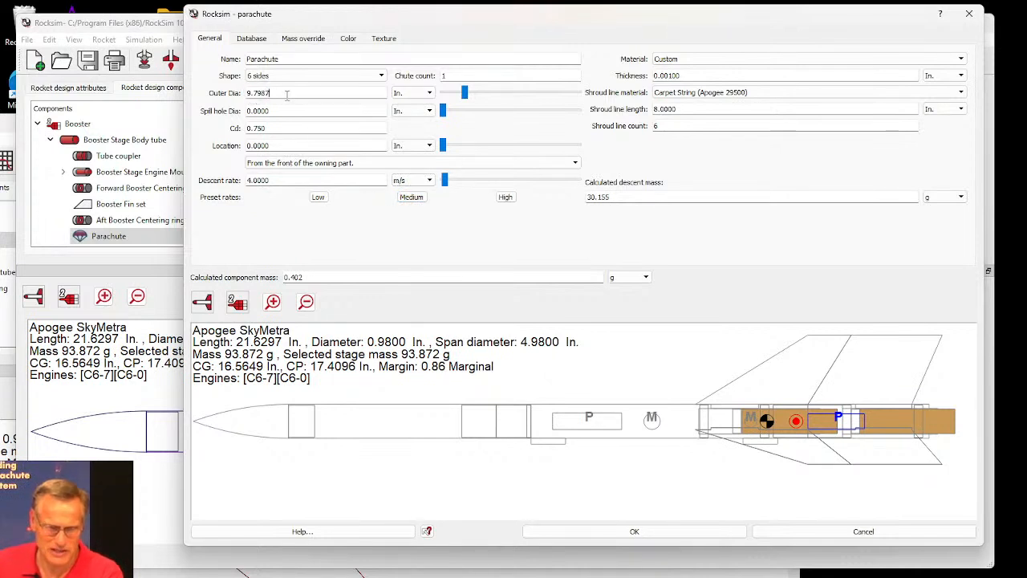